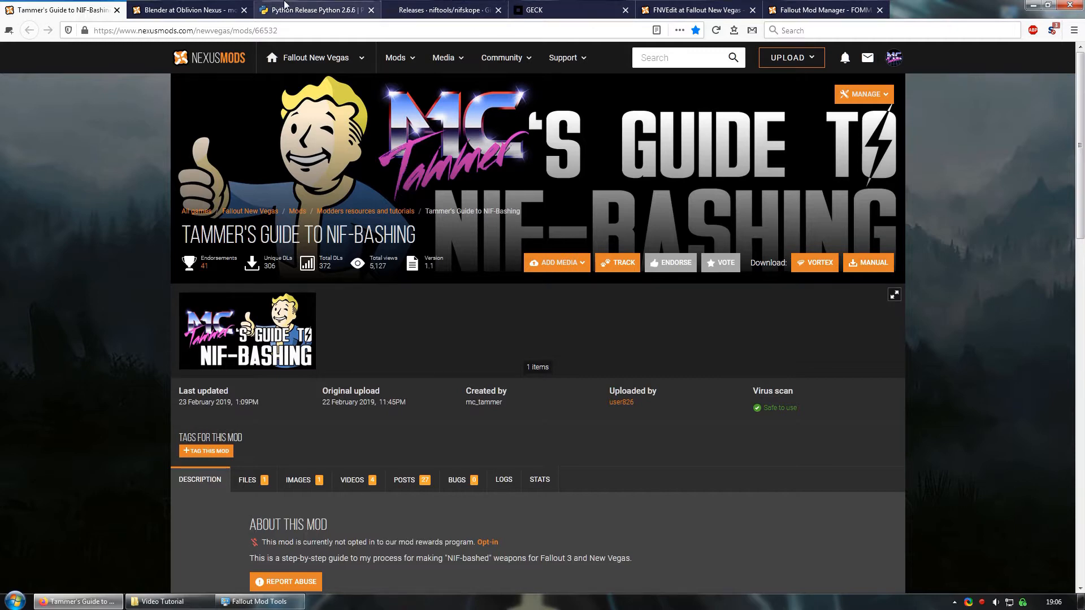
Step: Review the web pages for the required modding tools: Blender, Python 2.6.6, NifSkope, GECK, FNVEdit and Fallout Mod Manager
{"action": "left_click", "coordinate": [219, 10]}
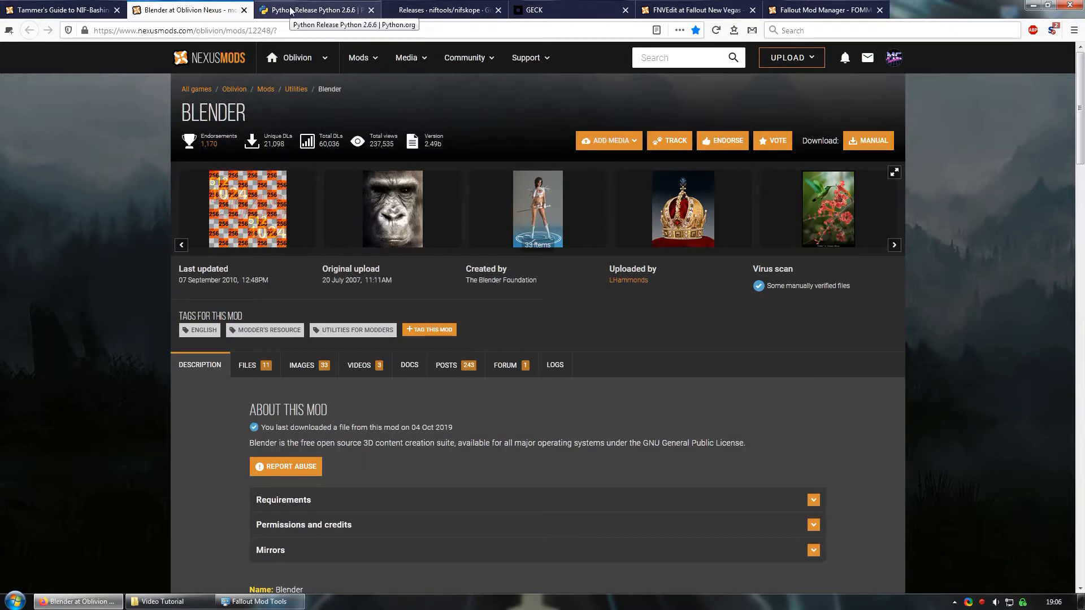
{"action": "left_click", "coordinate": [290, 10]}
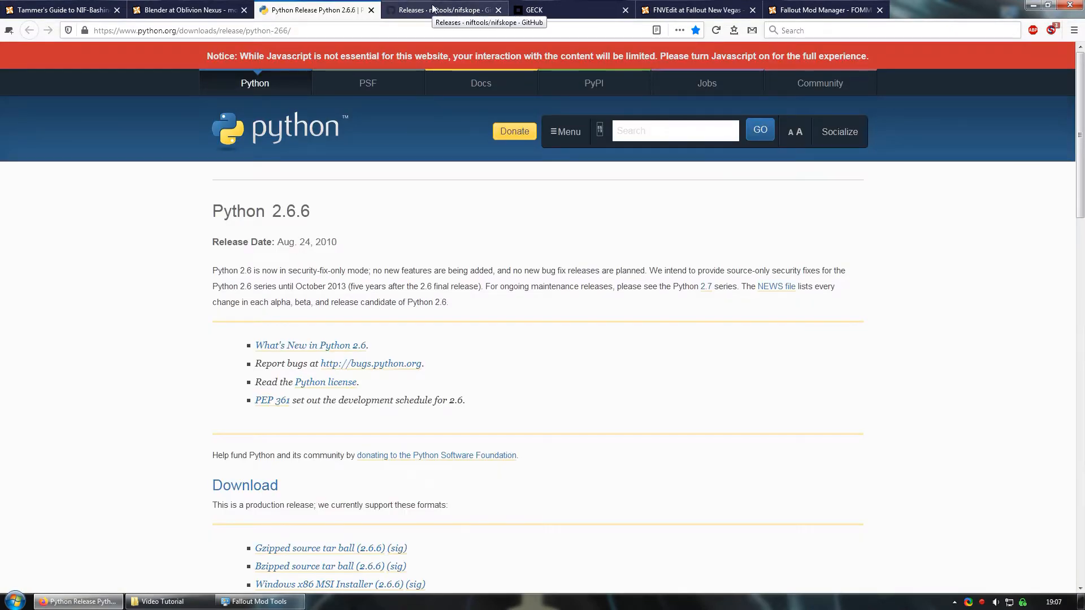
{"action": "left_click", "coordinate": [433, 8]}
{"action": "left_click", "coordinate": [550, 11]}
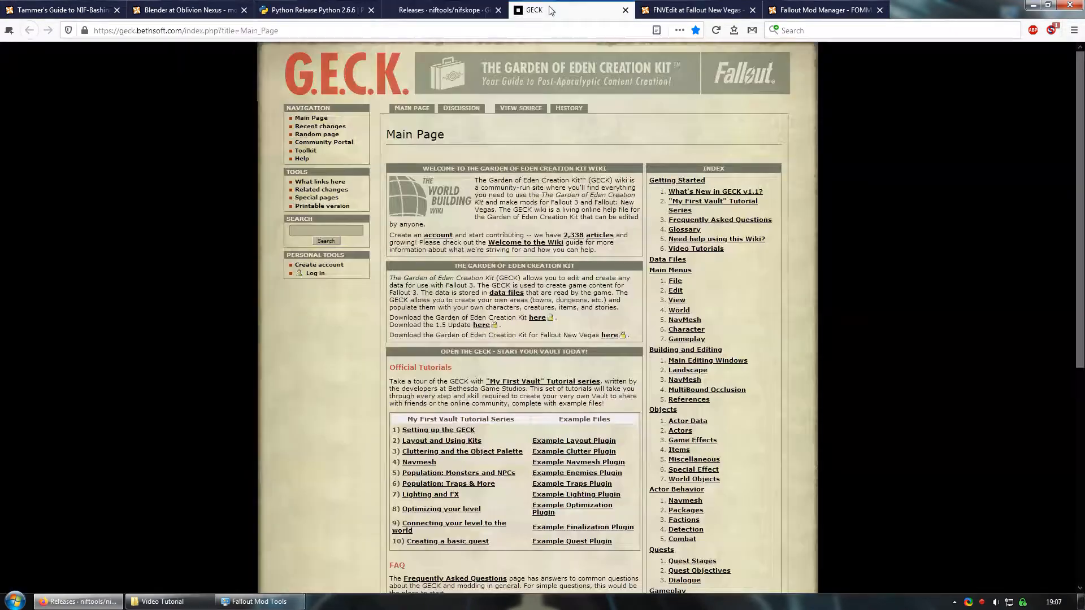
{"action": "left_click", "coordinate": [669, 11]}
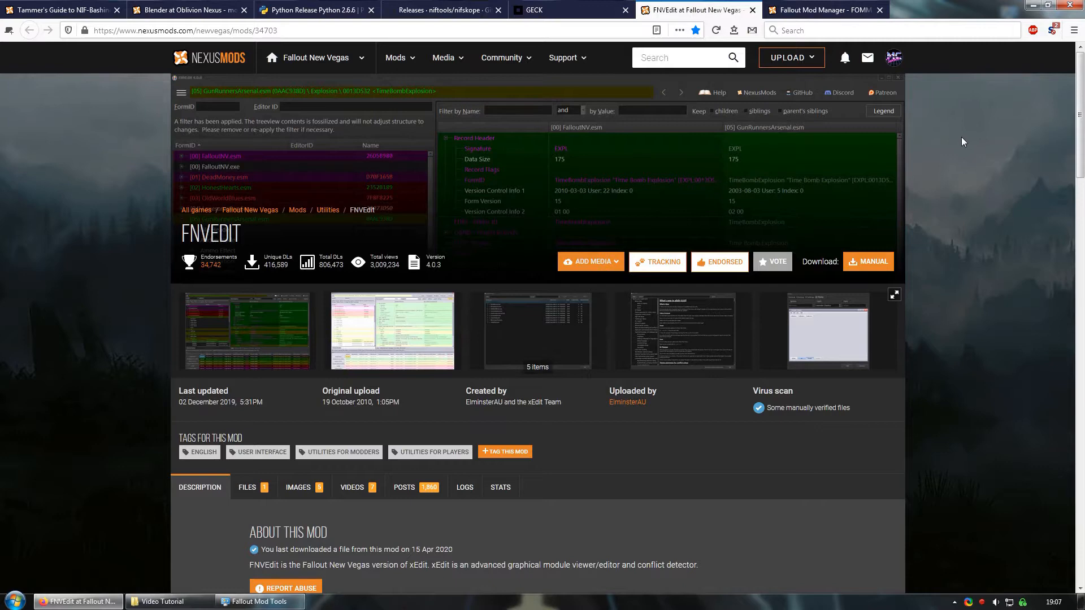
{"action": "left_click", "coordinate": [825, 10]}
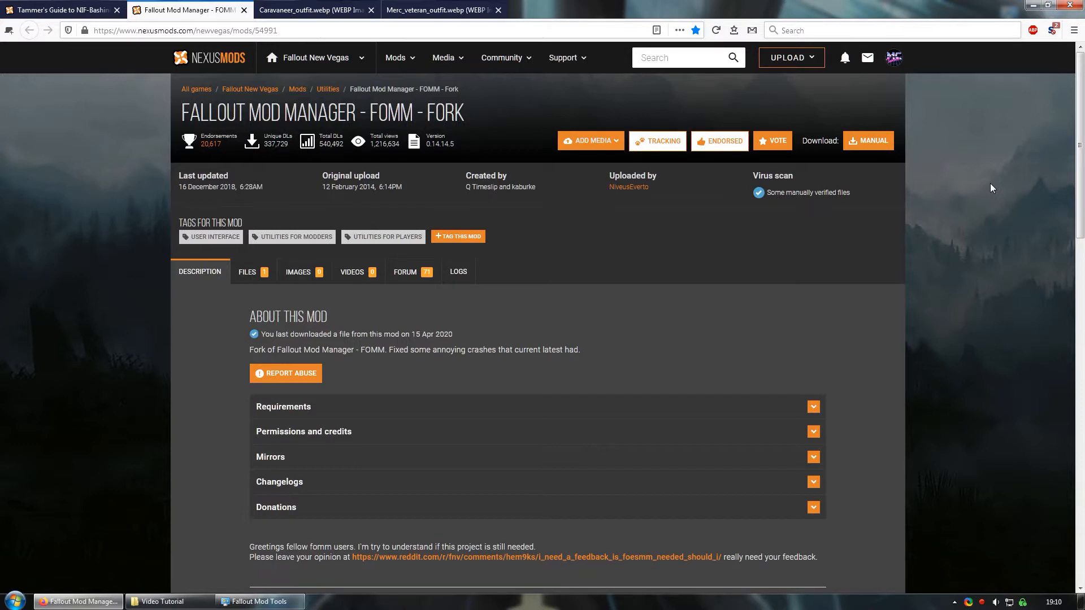
Step: View the reference images of the Caravaneer outfit and the Merc veteran outfit
{"action": "left_click", "coordinate": [311, 9]}
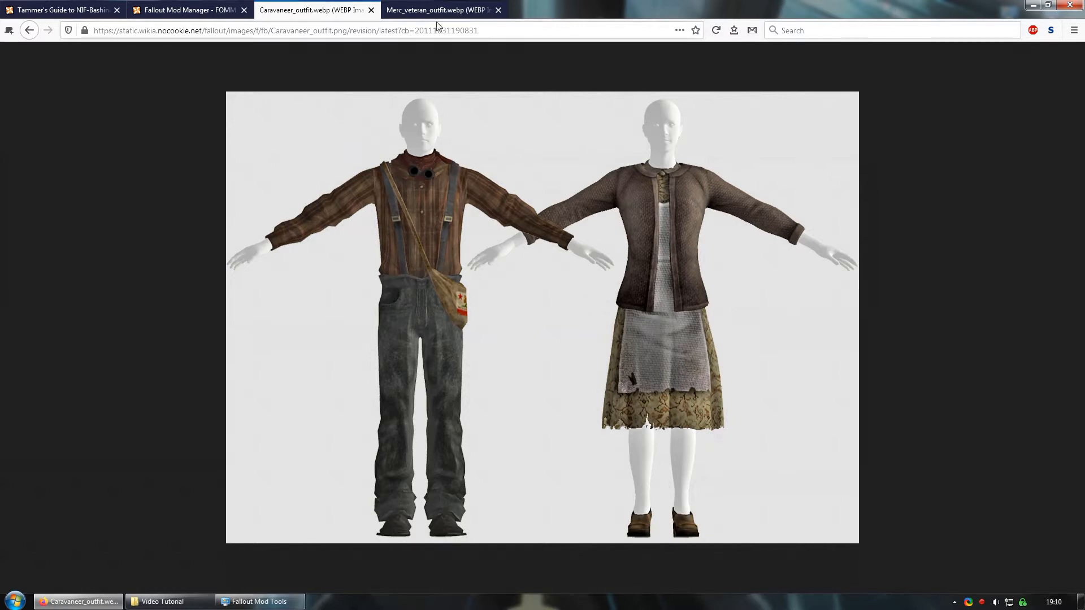
{"action": "key", "text": "ctrl+Tab"}
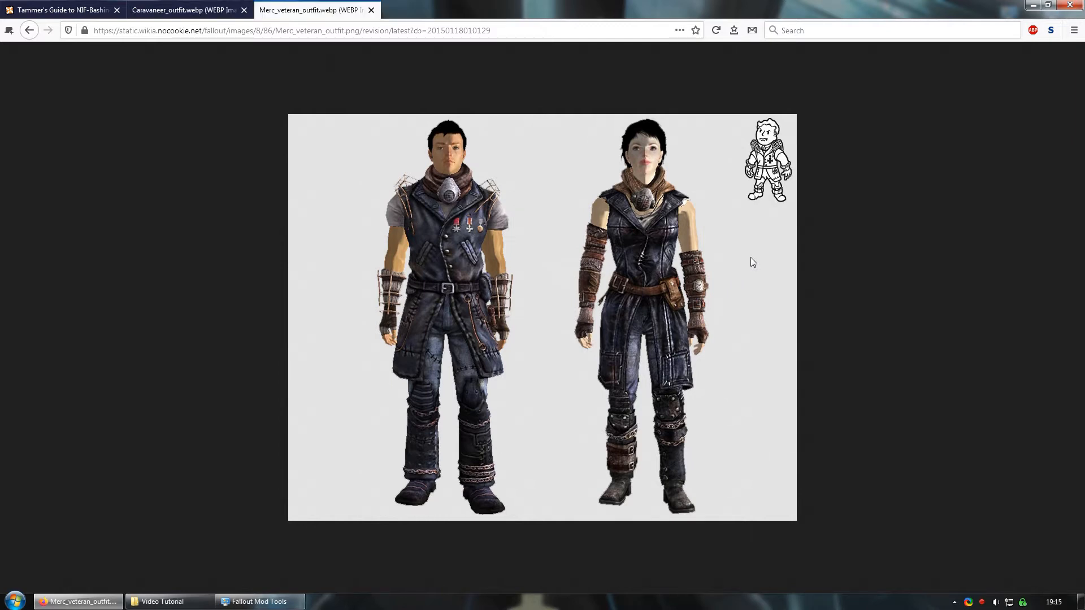
Step: Launch Fallout Mod Manager from the Fallout Mod Tools folder and start its BSA Browser
{"action": "left_click", "coordinate": [276, 600]}
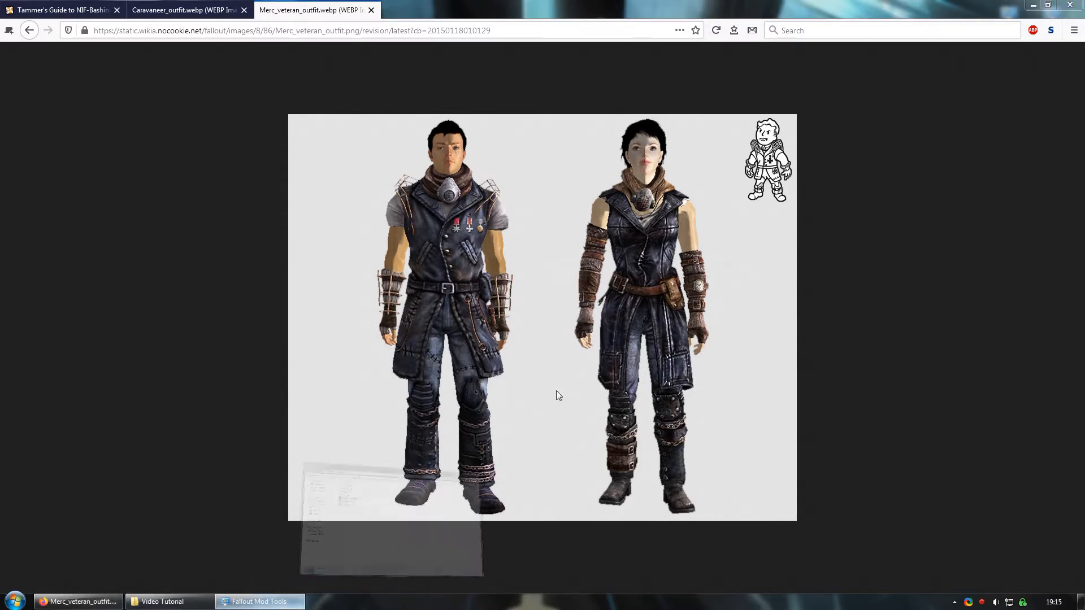
{"action": "double_click", "coordinate": [637, 246]}
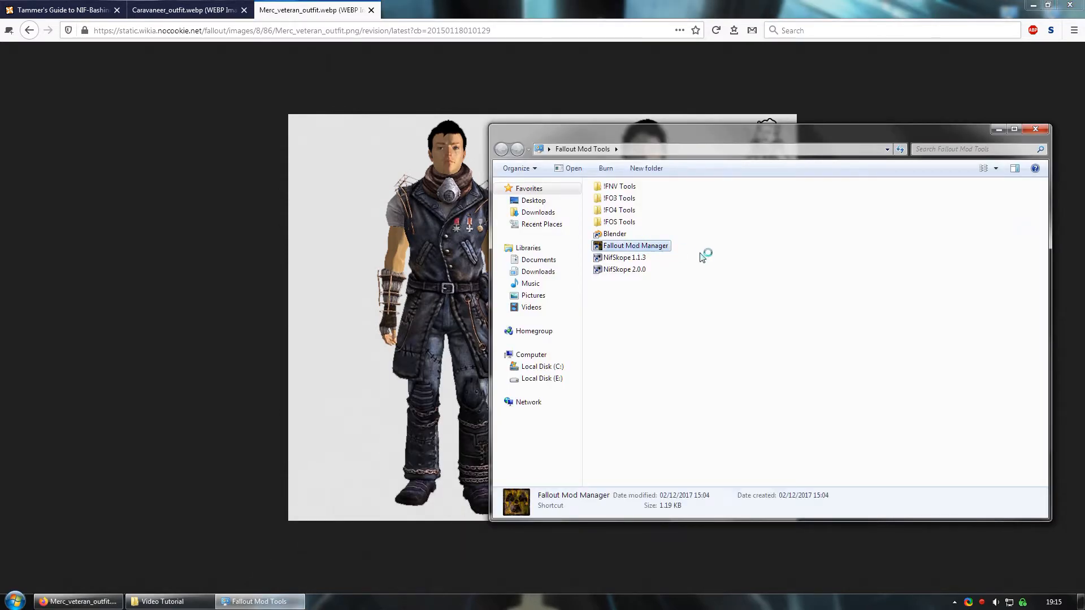
{"action": "left_click", "coordinate": [694, 82]}
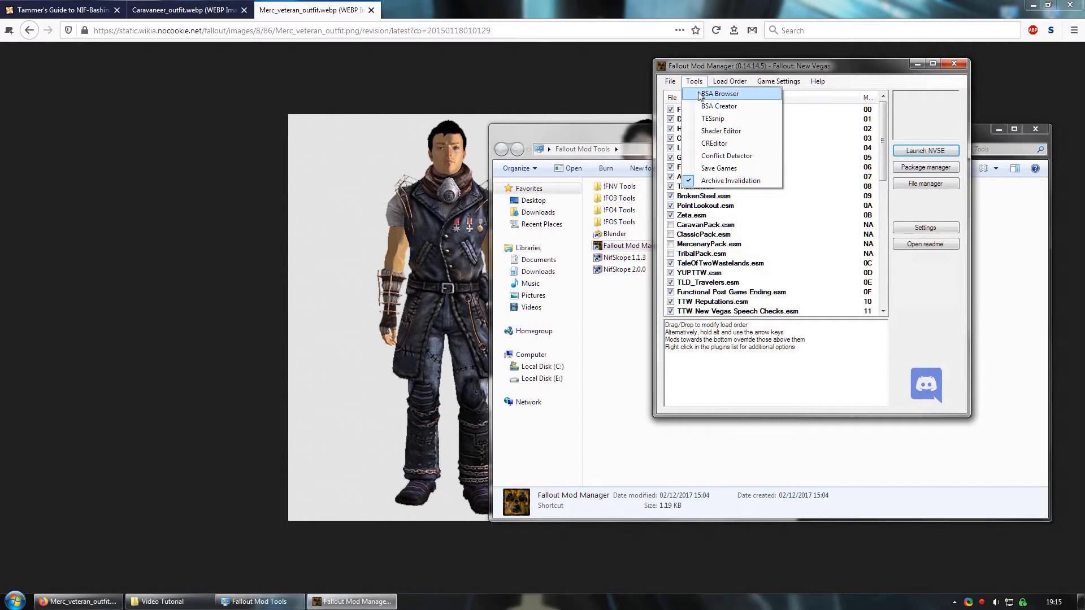
{"action": "left_click", "coordinate": [704, 95]}
Step: Load the archive Fallout - Meshes.bsa from the Fallout New Vegas Data folder into the BSA Browser
{"action": "left_click", "coordinate": [728, 420]}
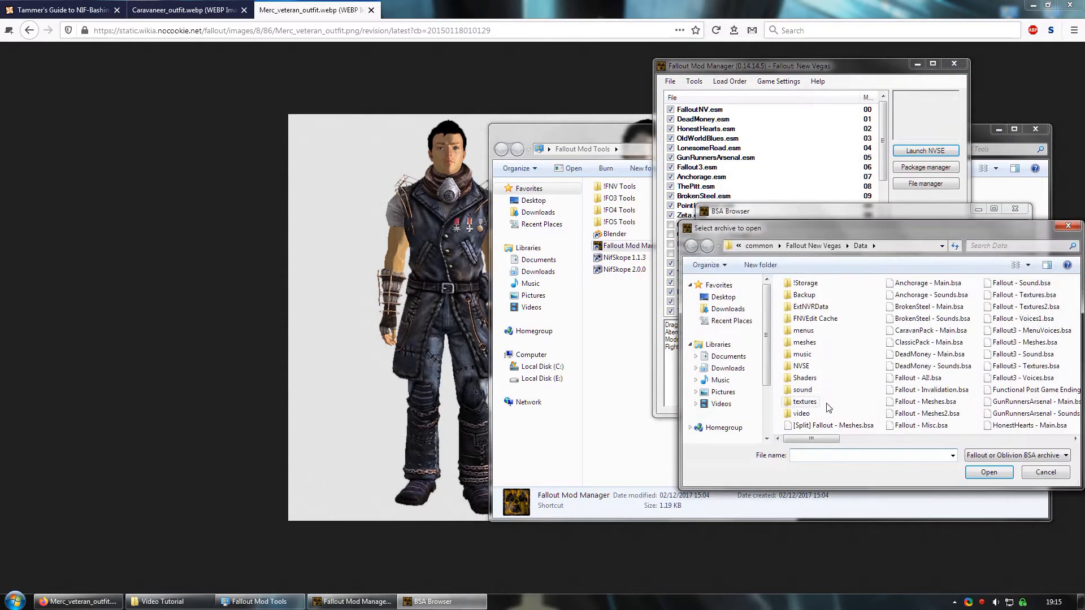
{"action": "left_click", "coordinate": [915, 402]}
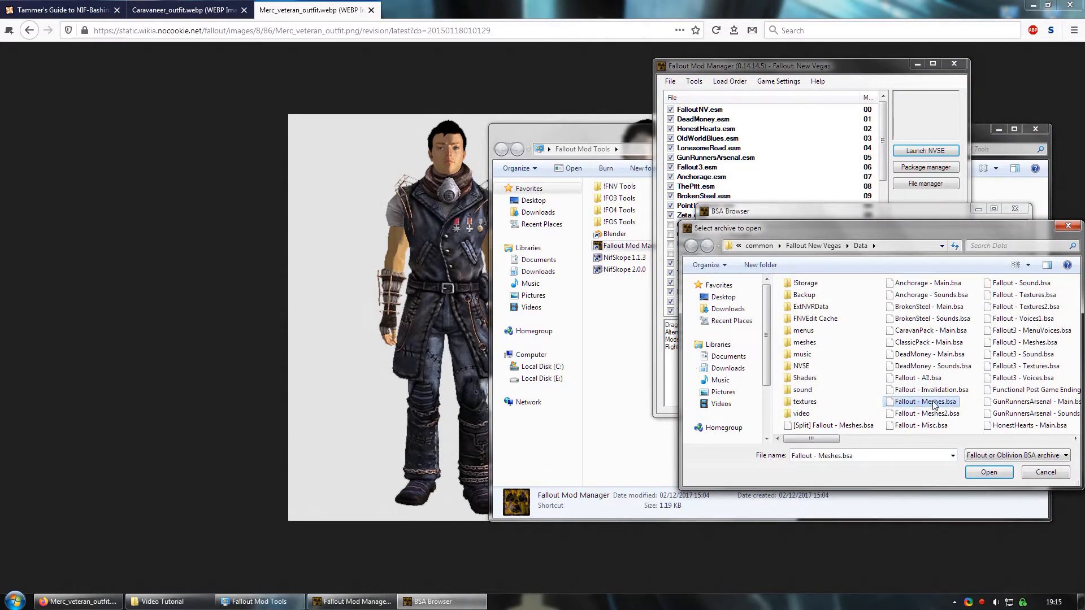
{"action": "left_click", "coordinate": [986, 474]}
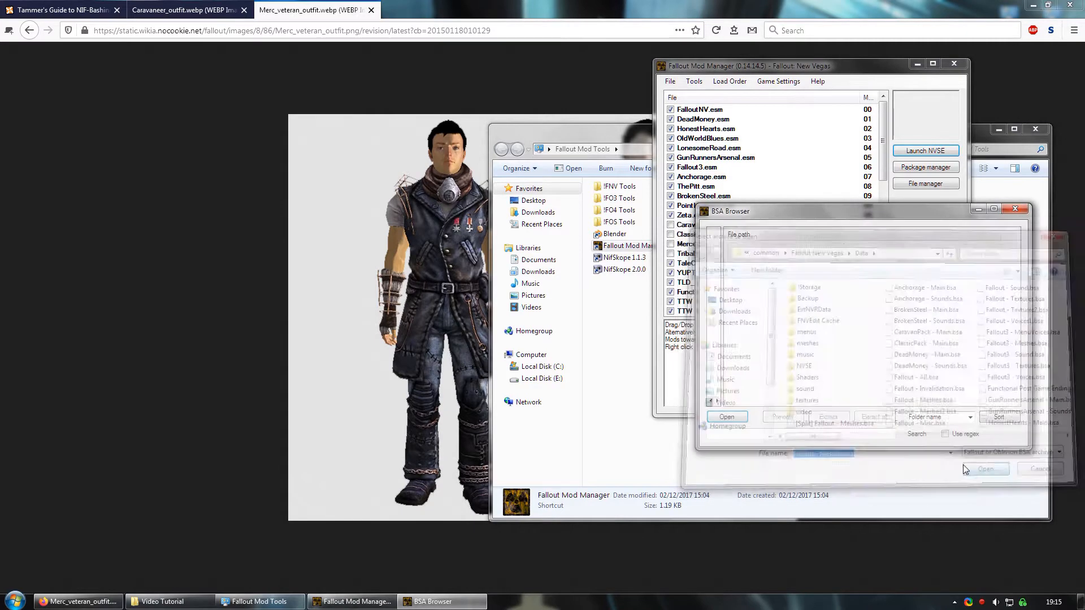
Step: Search the archive for headhuman and start extracting headhuman.nif
{"action": "left_click", "coordinate": [822, 436]}
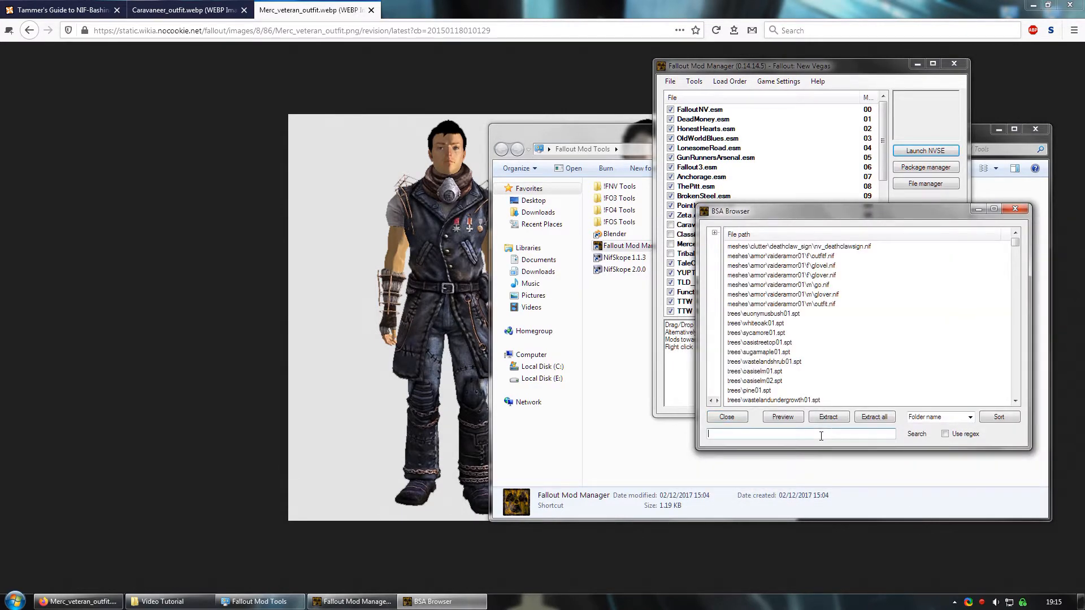
{"action": "type", "text": "headhuman"}
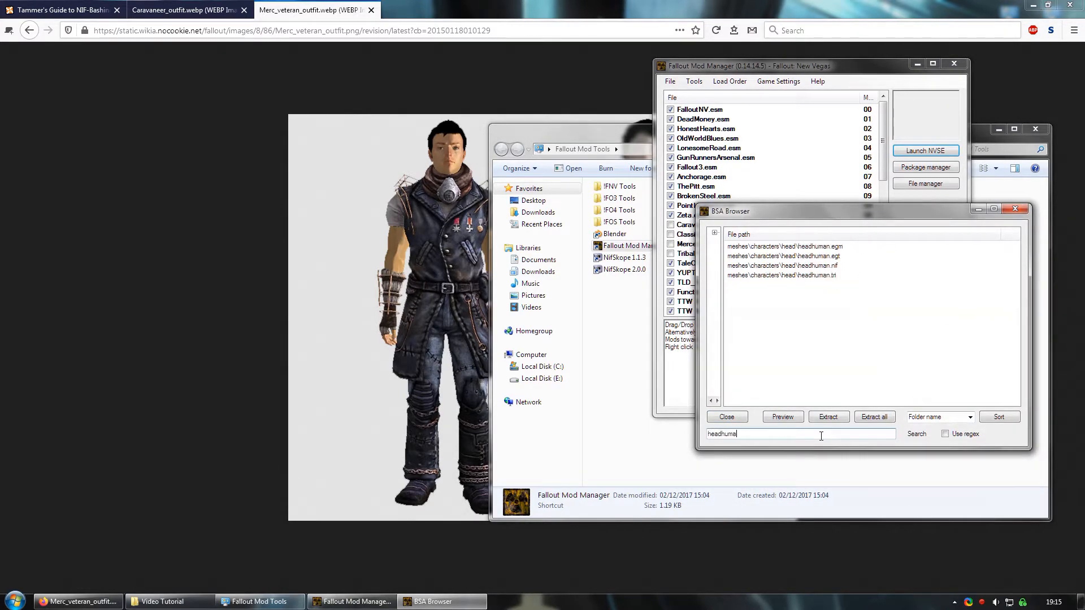
{"action": "left_click", "coordinate": [814, 266]}
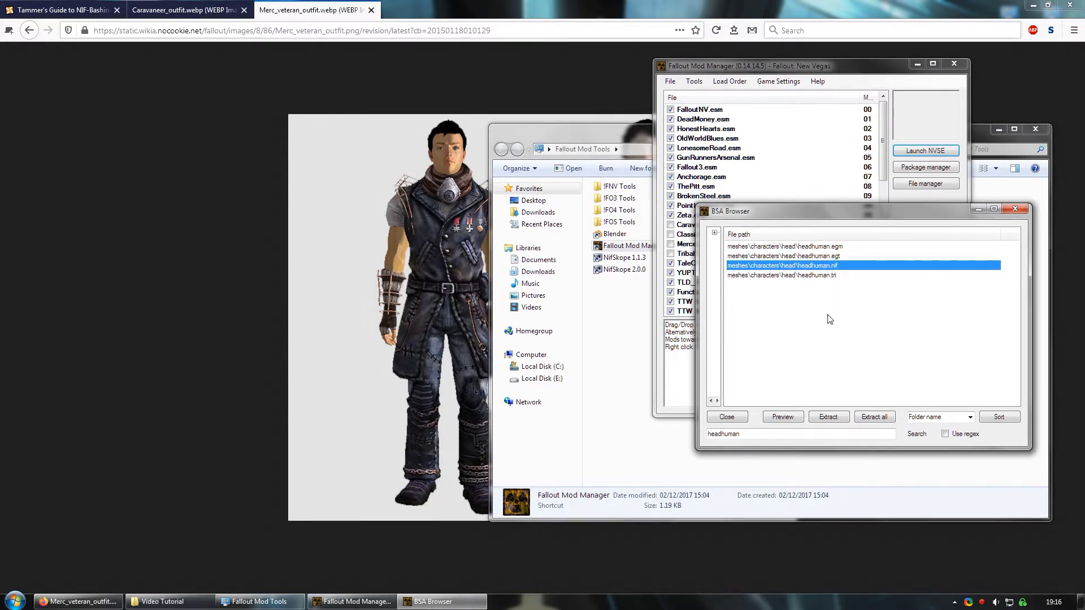
{"action": "left_click", "coordinate": [828, 417]}
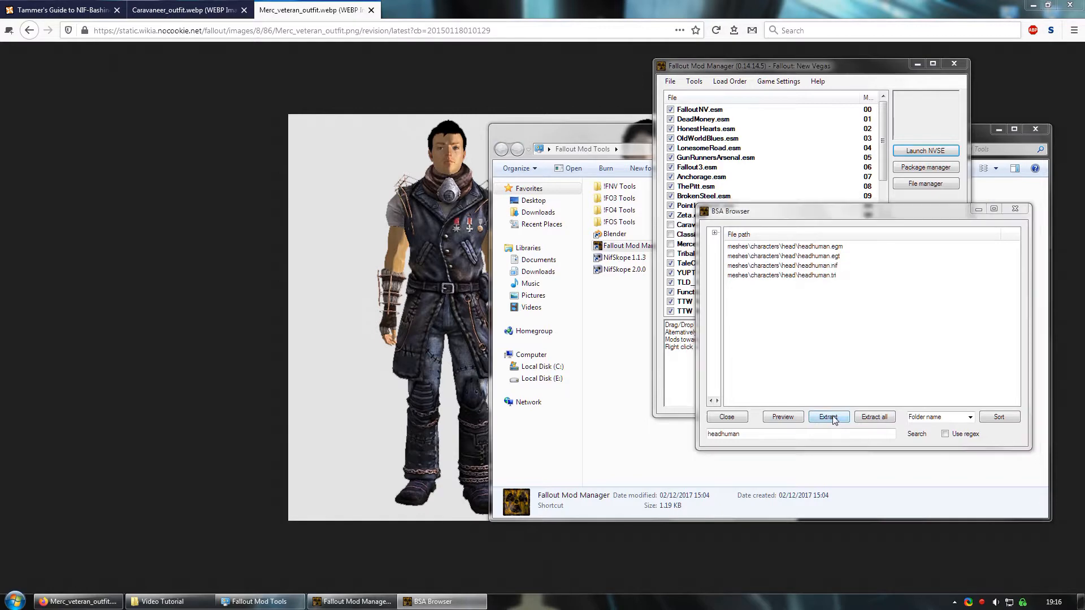
Step: Copy the Video Tutorial folder's path and save headhuman.nif to that folder
{"action": "left_click", "coordinate": [195, 600]}
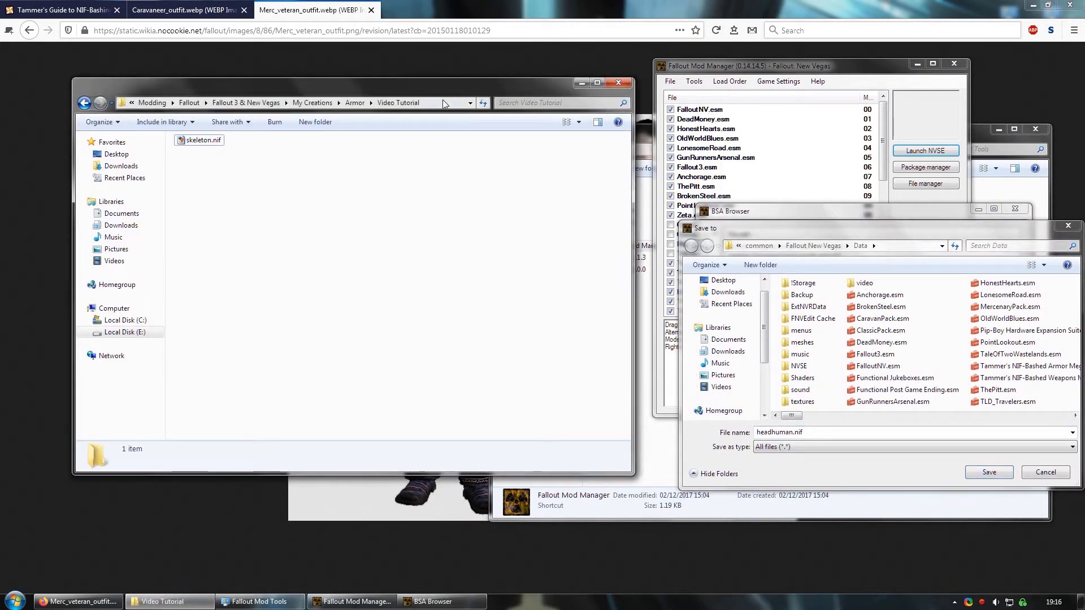
{"action": "left_click", "coordinate": [442, 100]}
{"action": "key", "text": "ctrl+c"}
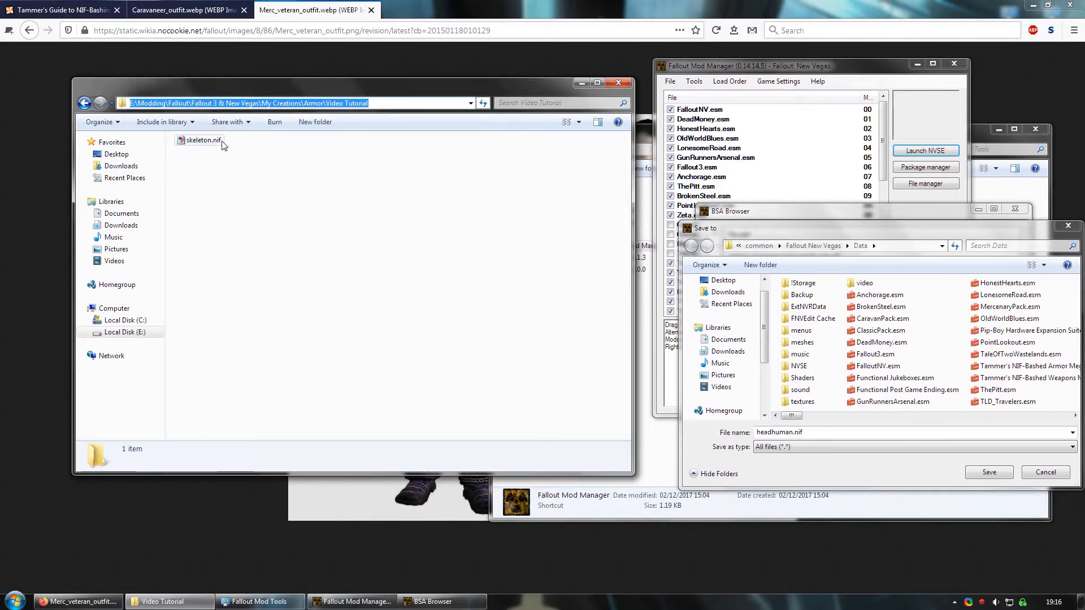
{"action": "left_click", "coordinate": [815, 226]}
{"action": "key", "text": "ctrl+v"}
{"action": "left_click", "coordinate": [985, 475]}
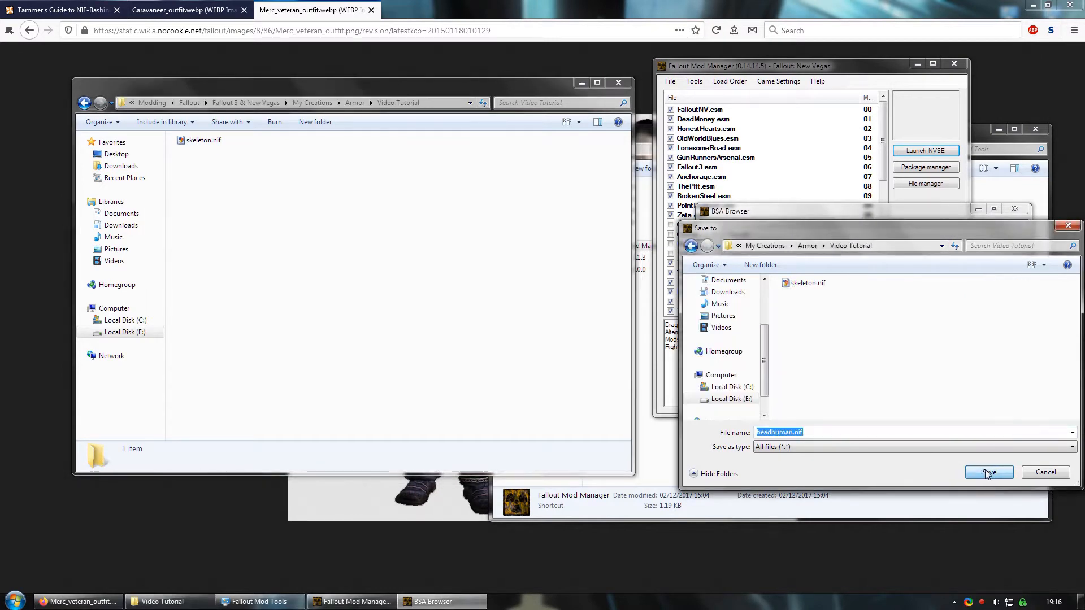
{"action": "left_click", "coordinate": [986, 474]}
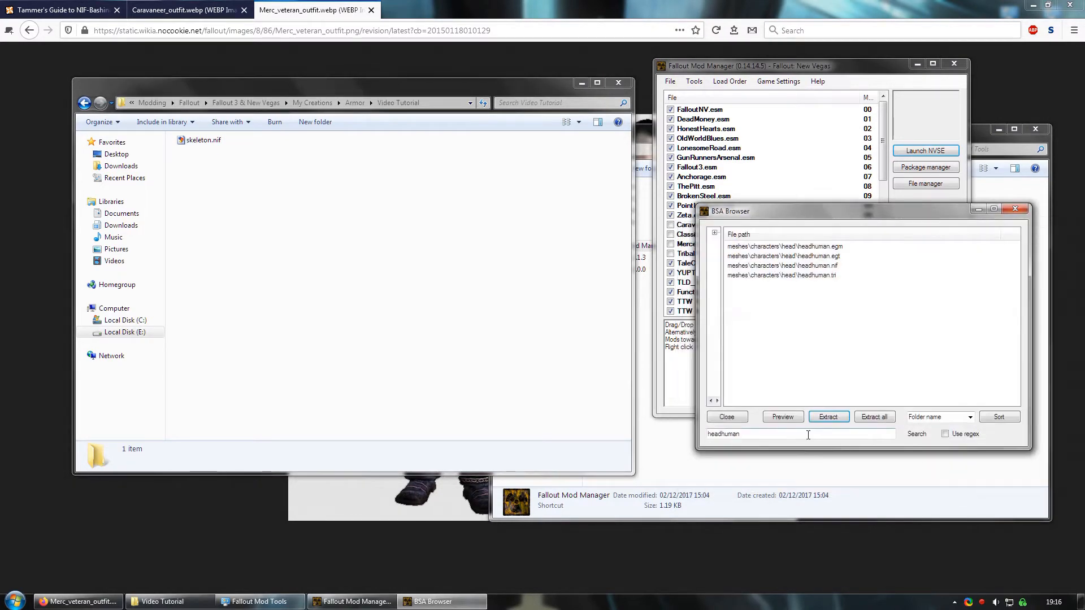
Step: Search the archive for headfemale and select headfemale.nif
{"action": "left_click_drag", "start_coordinate": [740, 434], "coordinate": [724, 447]}
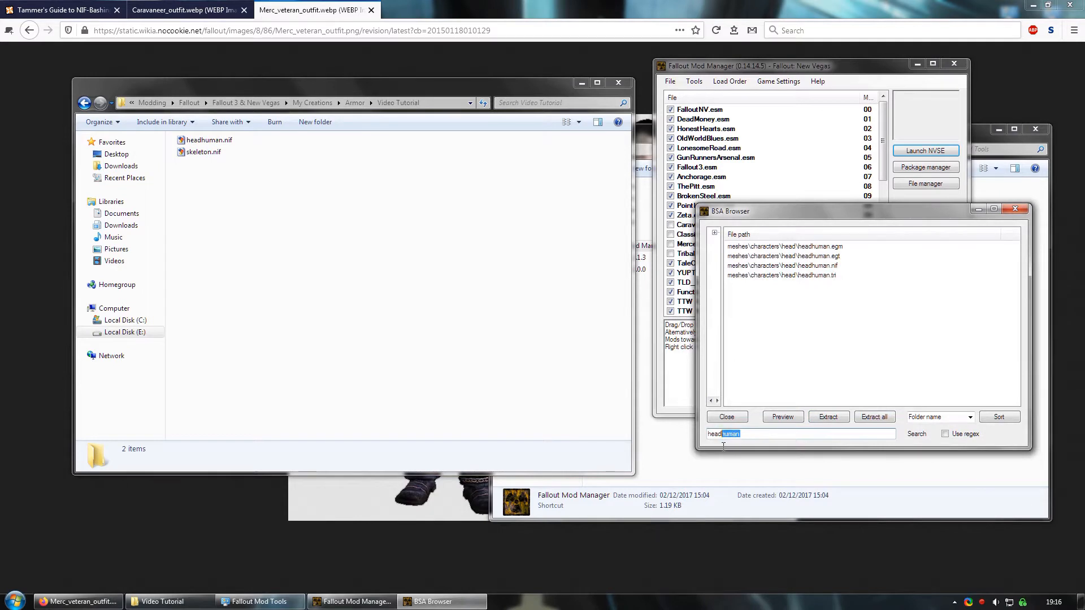
{"action": "type", "text": "female"}
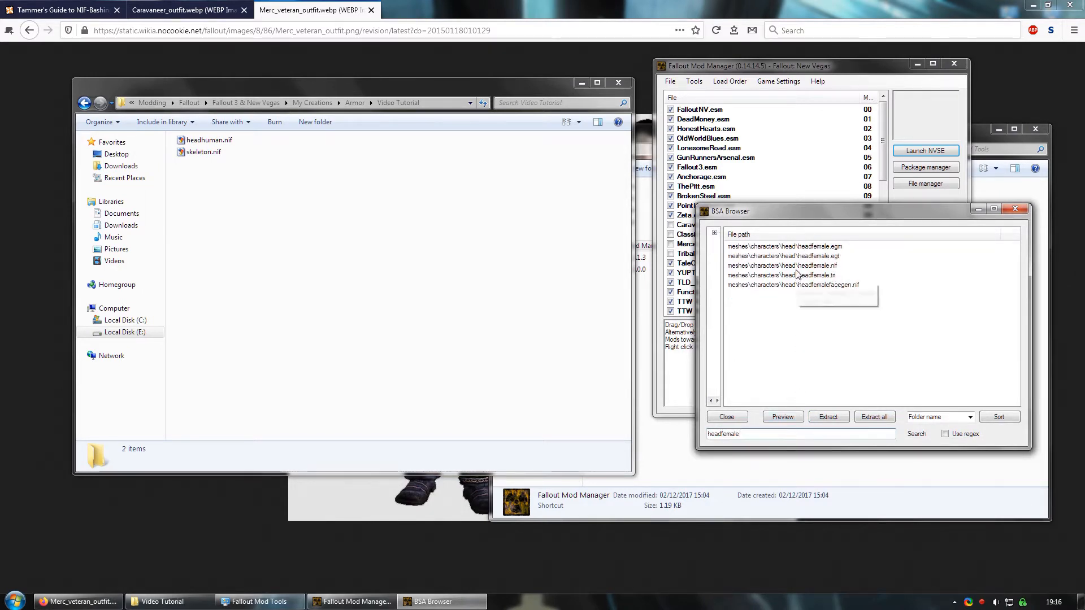
{"action": "left_click", "coordinate": [818, 268]}
{"action": "mouse_move", "coordinate": [829, 270]}
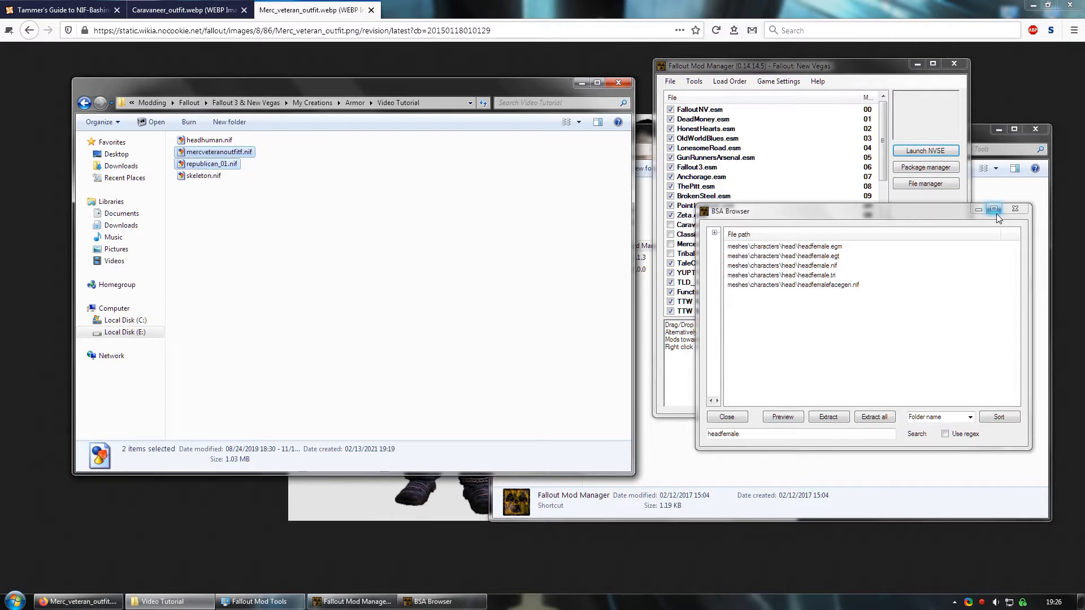
Step: Close the BSA Browser and Fallout Mod Manager, and launch Blender from the Fallout Mod Tools folder
{"action": "left_click", "coordinate": [1015, 209]}
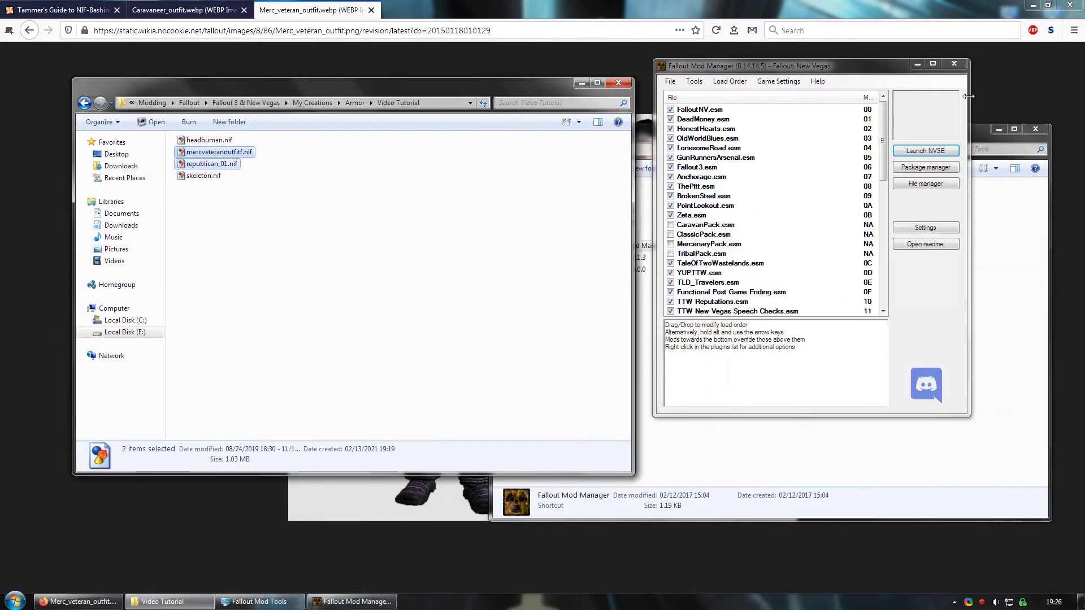
{"action": "left_click", "coordinate": [954, 64]}
{"action": "left_click", "coordinate": [778, 134]}
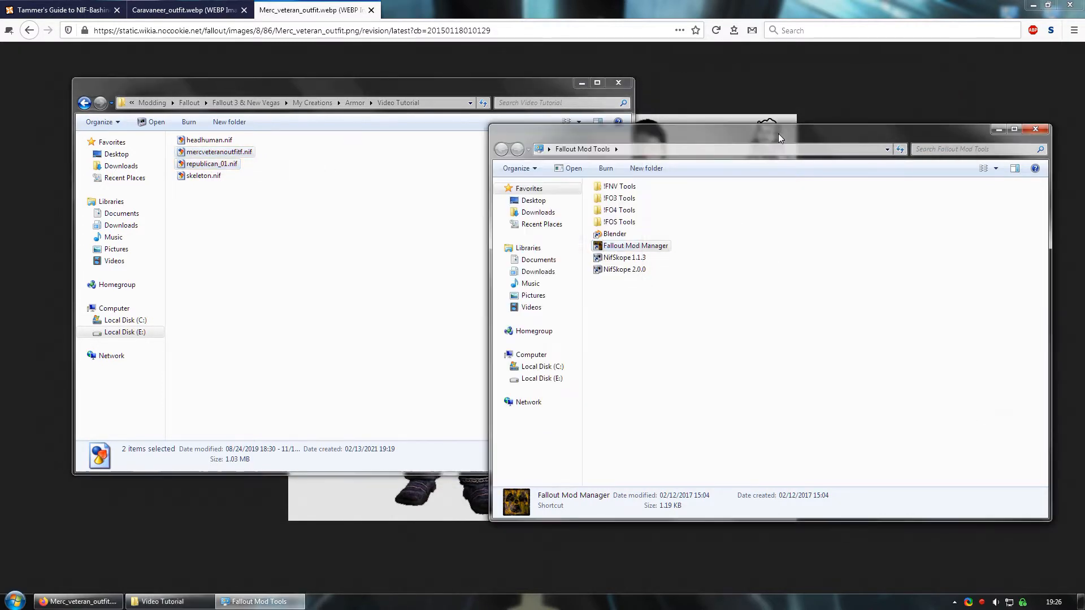
{"action": "double_click", "coordinate": [615, 234]}
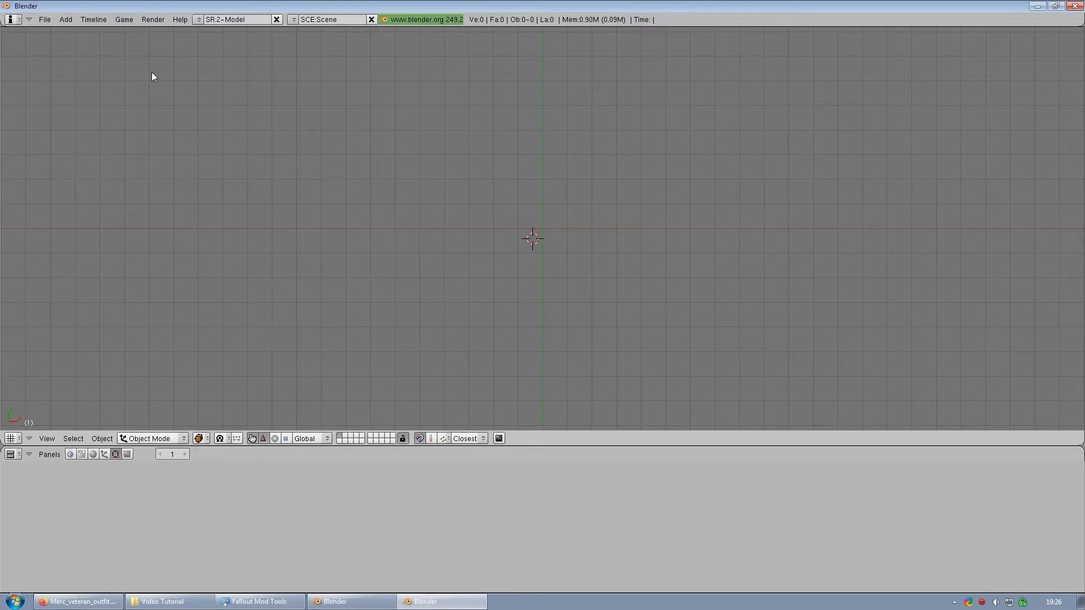
Step: Import mercveteranoutfitf.nif from the Video Tutorial folder as a NetImmerse/Gamebryo file, keeping the current import settings
{"action": "left_click", "coordinate": [44, 19]}
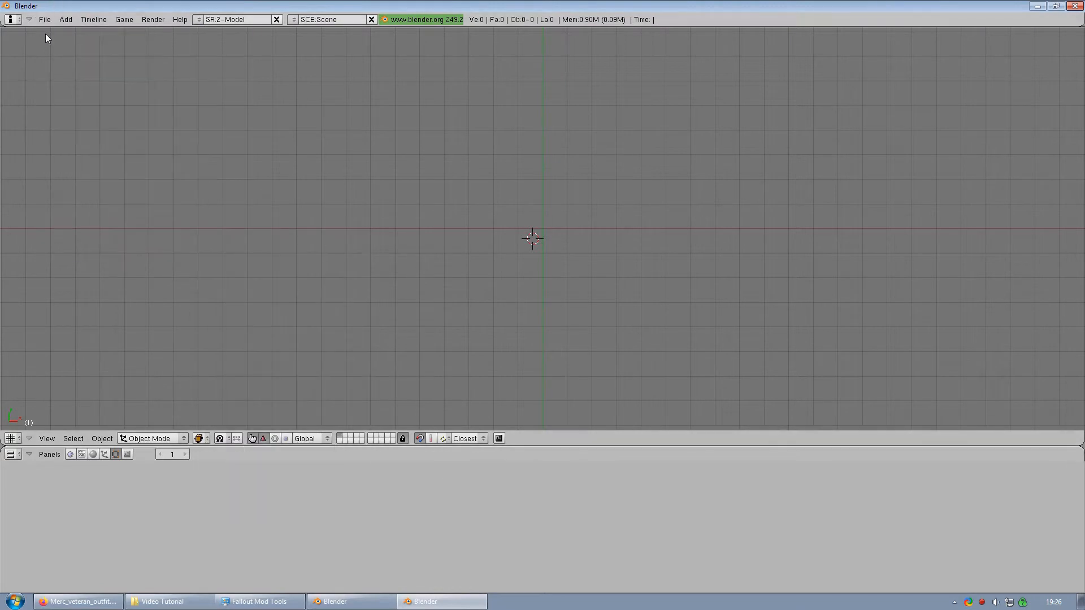
{"action": "left_click", "coordinate": [45, 20]}
{"action": "mouse_move", "coordinate": [97, 214]}
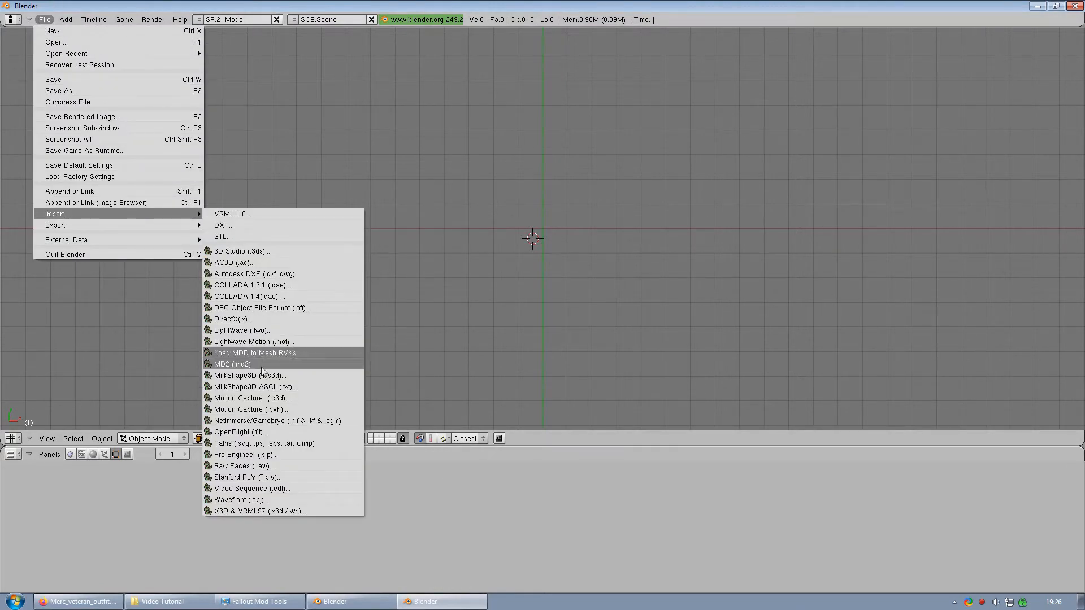
{"action": "left_click", "coordinate": [256, 419]}
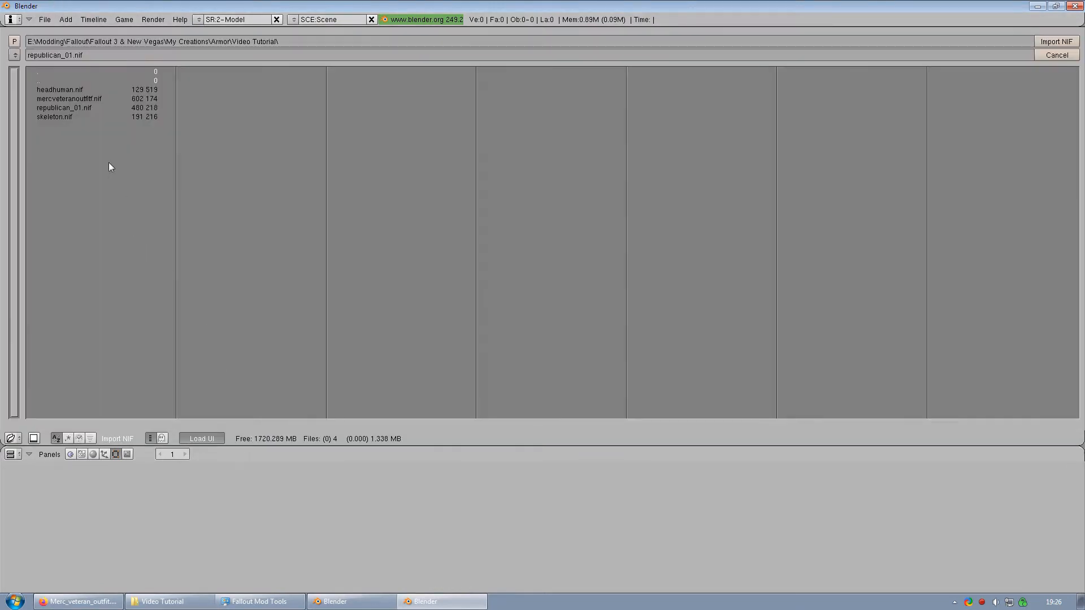
{"action": "left_click", "coordinate": [84, 98]}
{"action": "left_click", "coordinate": [1057, 43]}
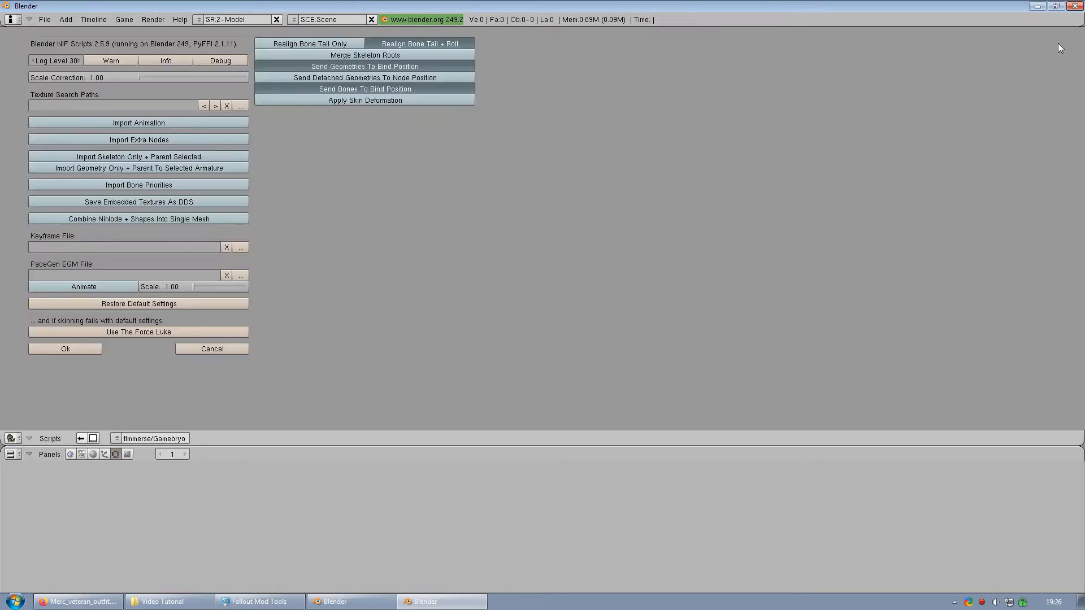
{"action": "left_click", "coordinate": [79, 348]}
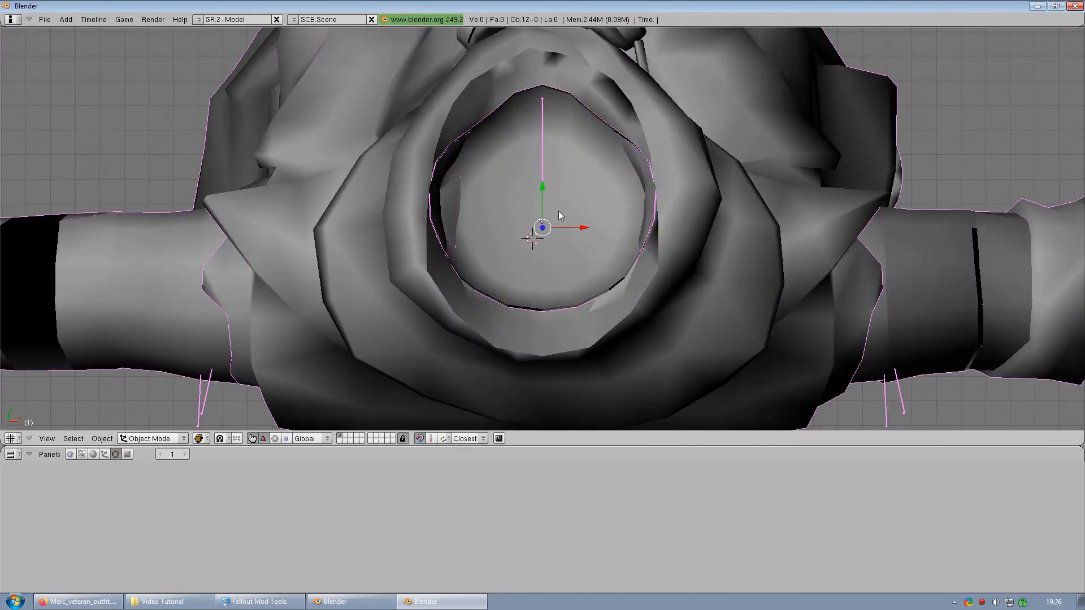
Step: Select the outfit's UpperBody mesh and switch it to Edit Mode
{"action": "scroll", "coordinate": [559, 211], "scroll_direction": "down", "scroll_amount": 5}
{"action": "key", "text": "ctrl+KP_1"}
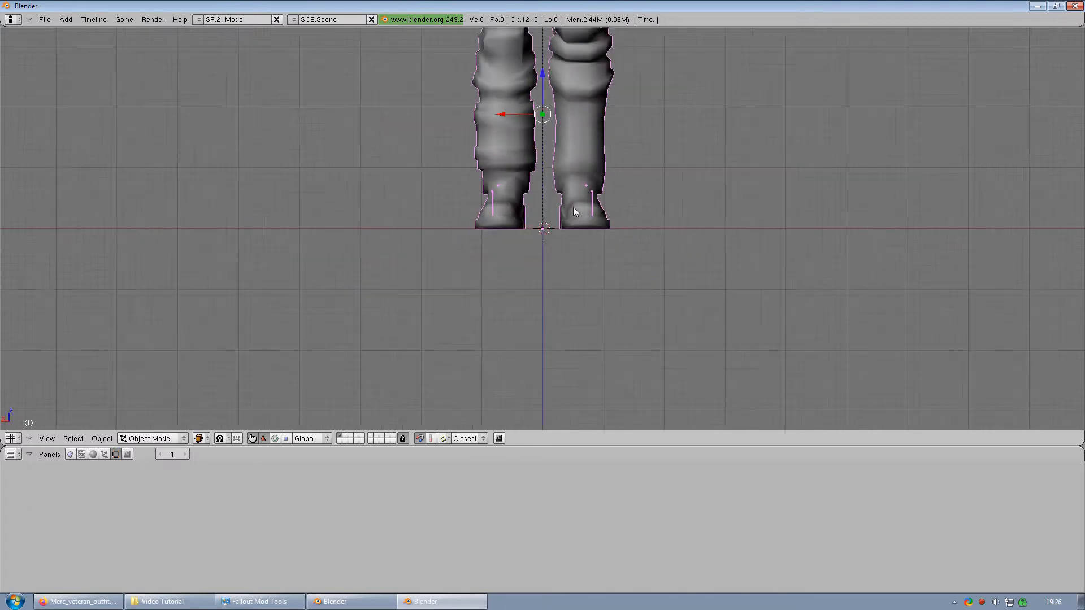
{"action": "scroll", "coordinate": [574, 208], "scroll_direction": "down", "scroll_amount": 2}
{"action": "middle_click_drag", "start_coordinate": [562, 63], "coordinate": [539, 362], "text": "shift"}
{"action": "middle_click_drag", "start_coordinate": [547, 137], "coordinate": [543, 220], "text": "shift"}
{"action": "scroll", "coordinate": [545, 208], "scroll_direction": "up", "scroll_amount": 2}
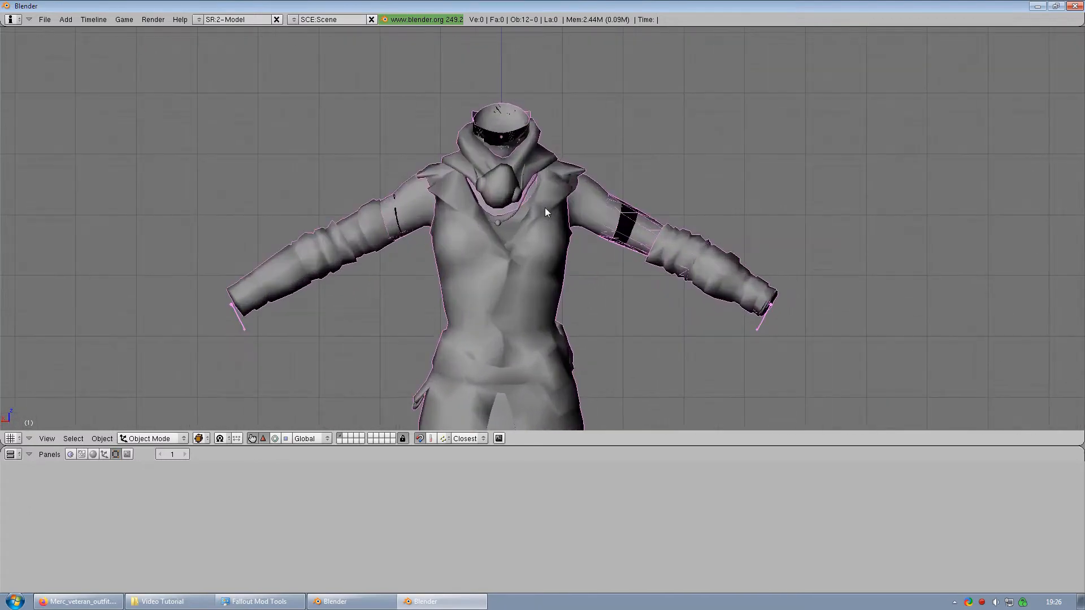
{"action": "scroll", "coordinate": [538, 212], "scroll_direction": "up", "scroll_amount": 4}
{"action": "right_click", "coordinate": [431, 111]}
{"action": "key", "text": "Tab"}
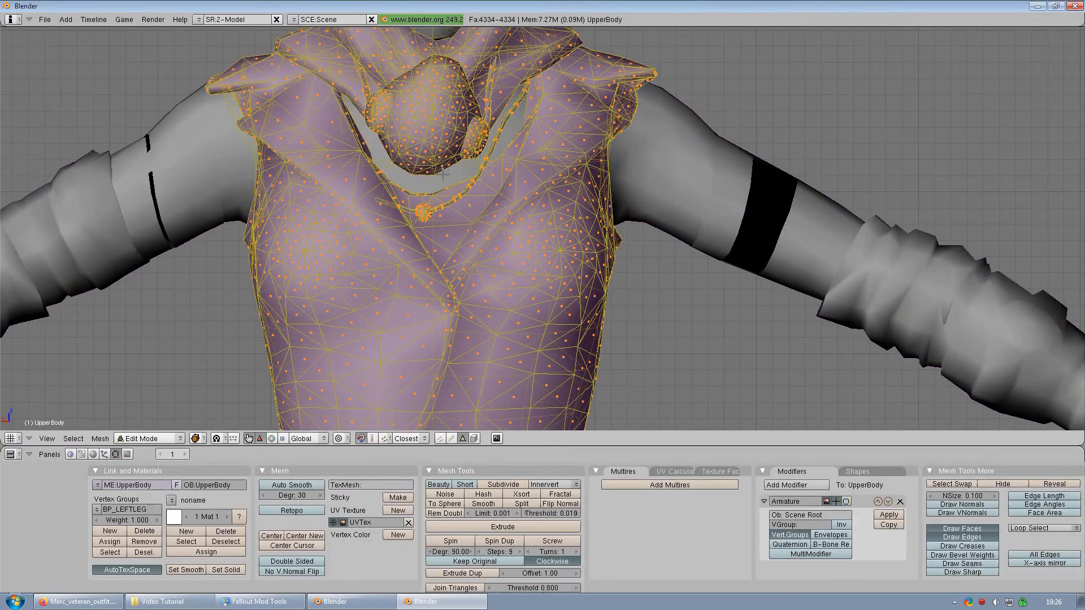
Step: Select the vest and scarf geometry linked to the shoulder area of the UpperBody mesh and hide it
{"action": "scroll", "coordinate": [443, 175], "scroll_direction": "down", "scroll_amount": 4}
{"action": "key", "text": "a"}
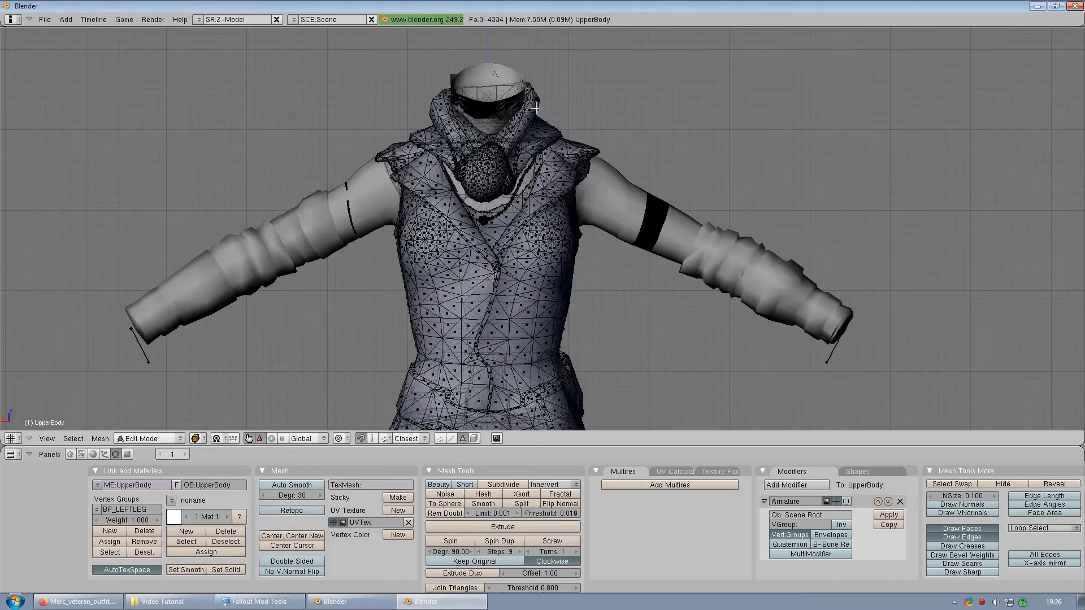
{"action": "key", "text": "b"}
{"action": "left_click_drag", "start_coordinate": [536, 108], "coordinate": [596, 221]}
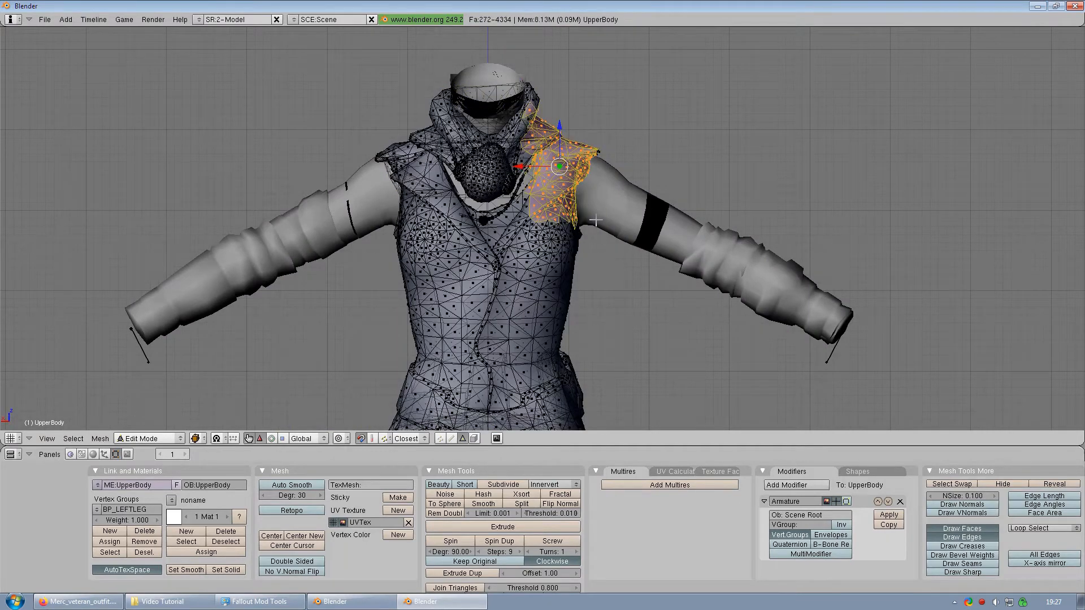
{"action": "key", "text": "ctrl+l"}
{"action": "key", "text": "h"}
Step: Select both strap pieces on the sides of the breathing mask with their linked geometry and hide them
{"action": "scroll", "coordinate": [499, 181], "scroll_direction": "up", "scroll_amount": 3}
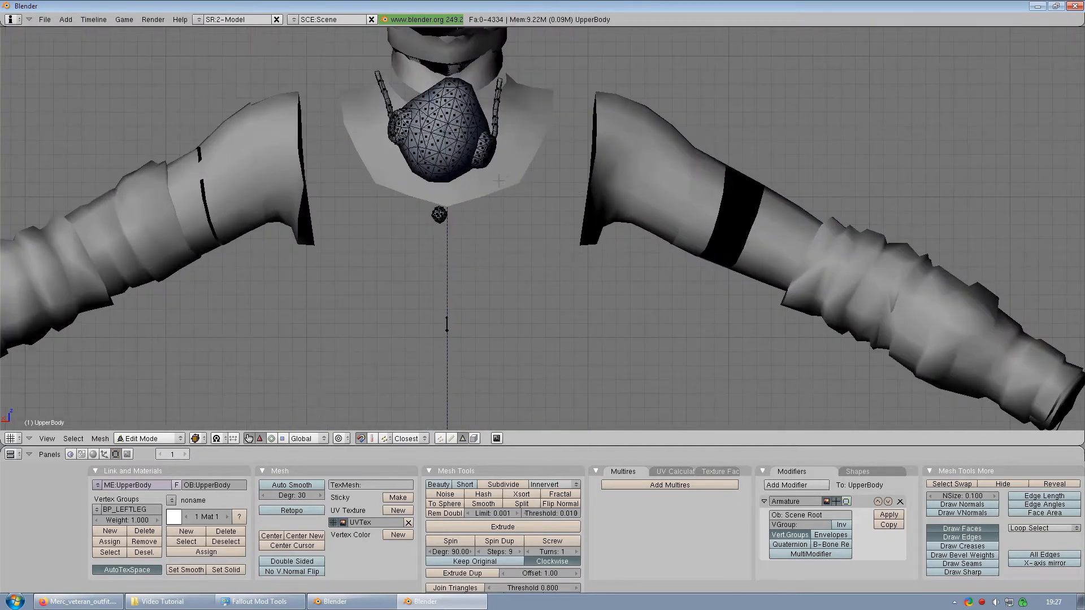
{"action": "scroll", "coordinate": [499, 181], "scroll_direction": "up", "scroll_amount": 3}
{"action": "key", "text": "l"}
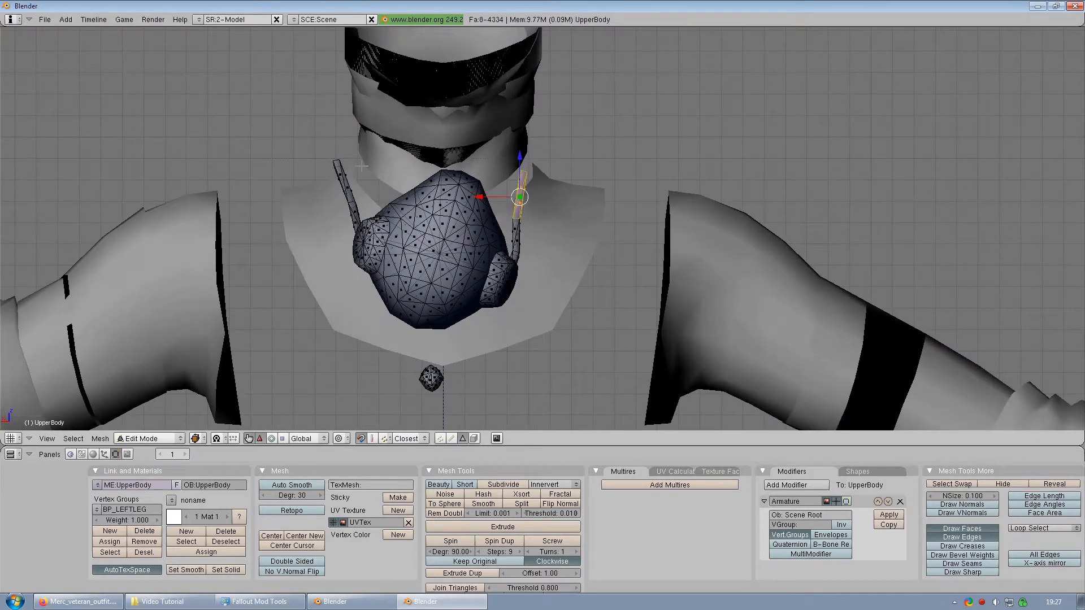
{"action": "key", "text": "l"}
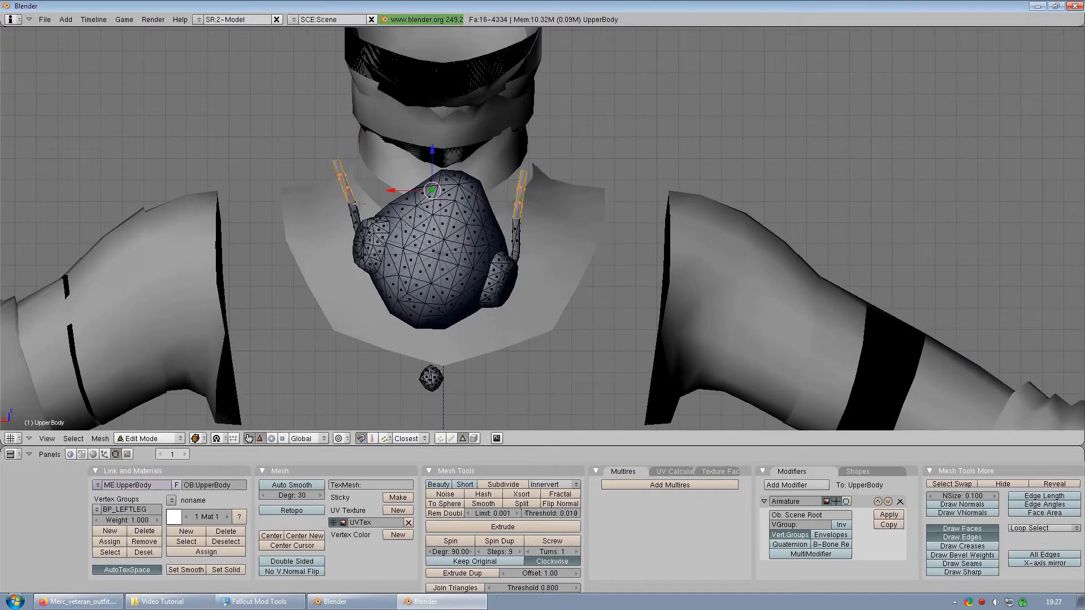
{"action": "key", "text": "ctrl+l"}
{"action": "key", "text": "a"}
Step: Box-select all faces of the breathing mask and separate the selection into its own object
{"action": "middle_click_drag", "start_coordinate": [492, 296], "coordinate": [565, 243]}
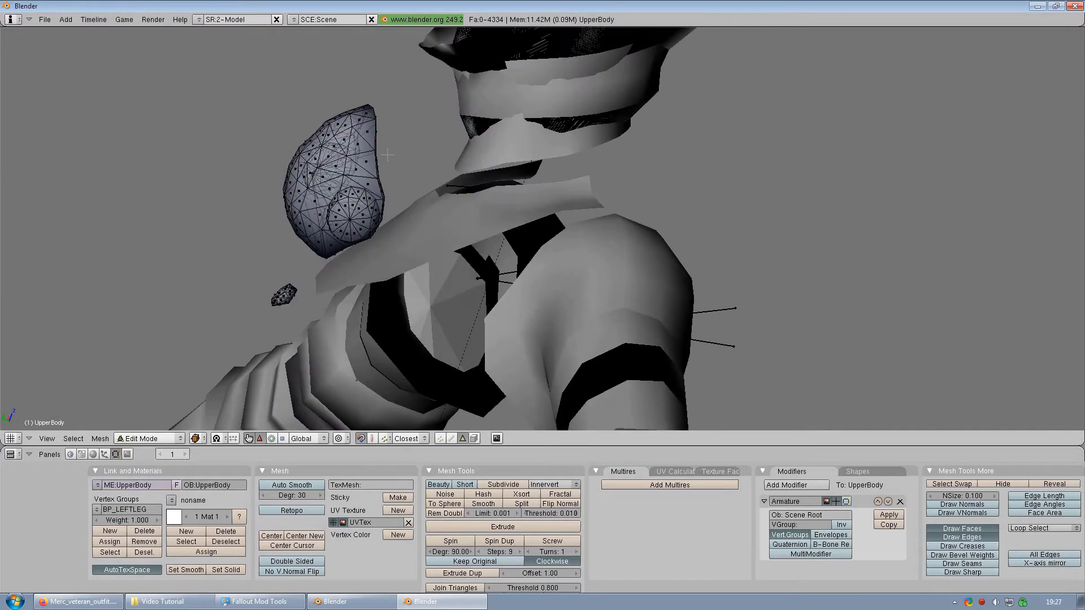
{"action": "key", "text": "b"}
{"action": "left_click_drag", "start_coordinate": [249, 69], "coordinate": [467, 271]}
{"action": "middle_click_drag", "start_coordinate": [274, 244], "coordinate": [510, 252]}
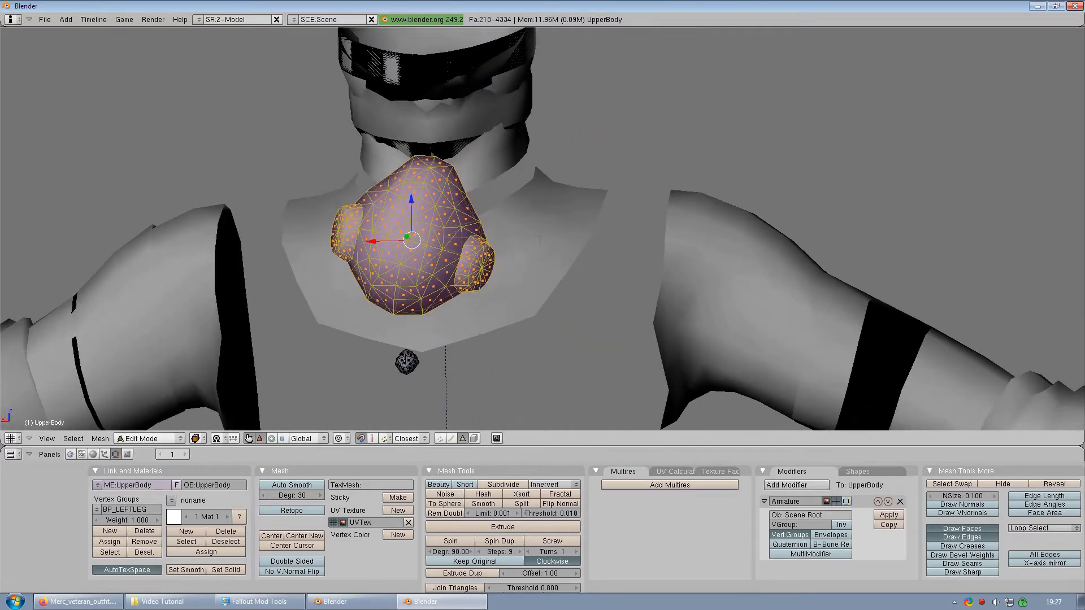
{"action": "key", "text": "p"}
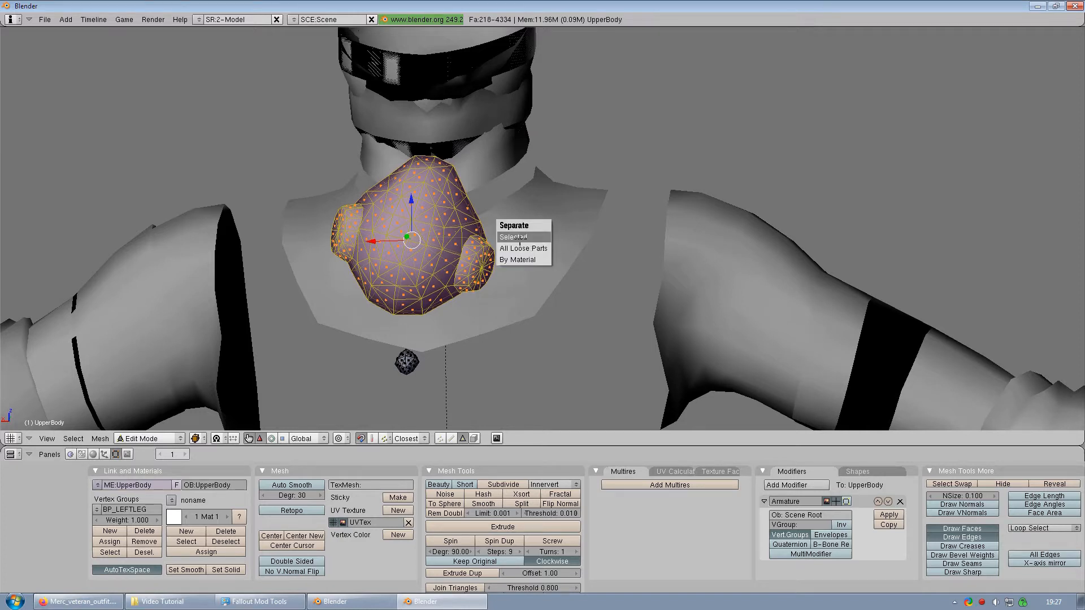
{"action": "left_click", "coordinate": [520, 237]}
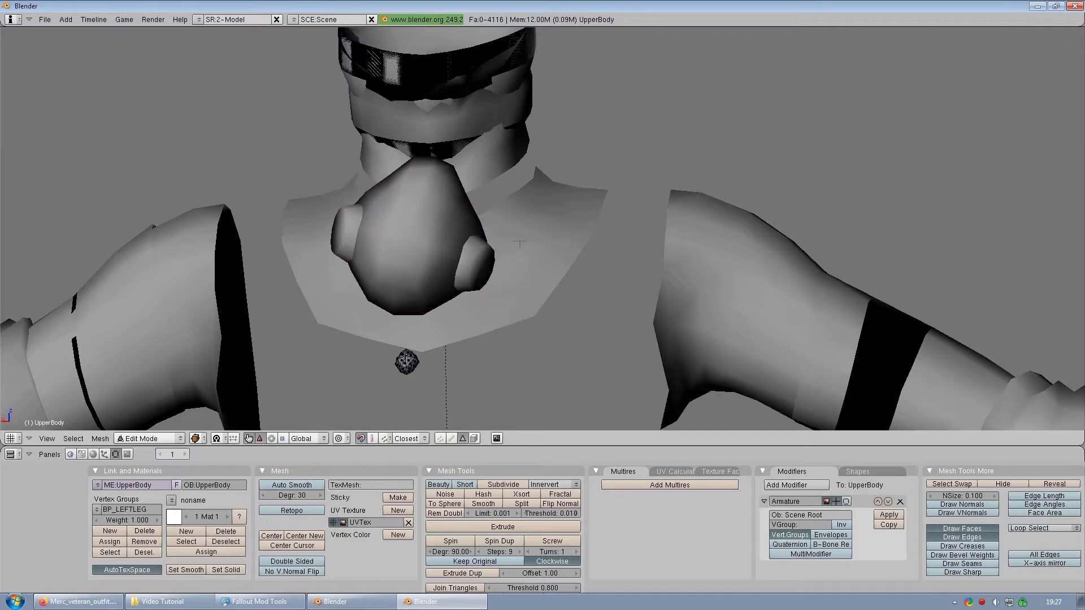
Step: Reveal the hidden UpperBody geometry, return to Object Mode and select the separated mask
{"action": "key", "text": "alt+h"}
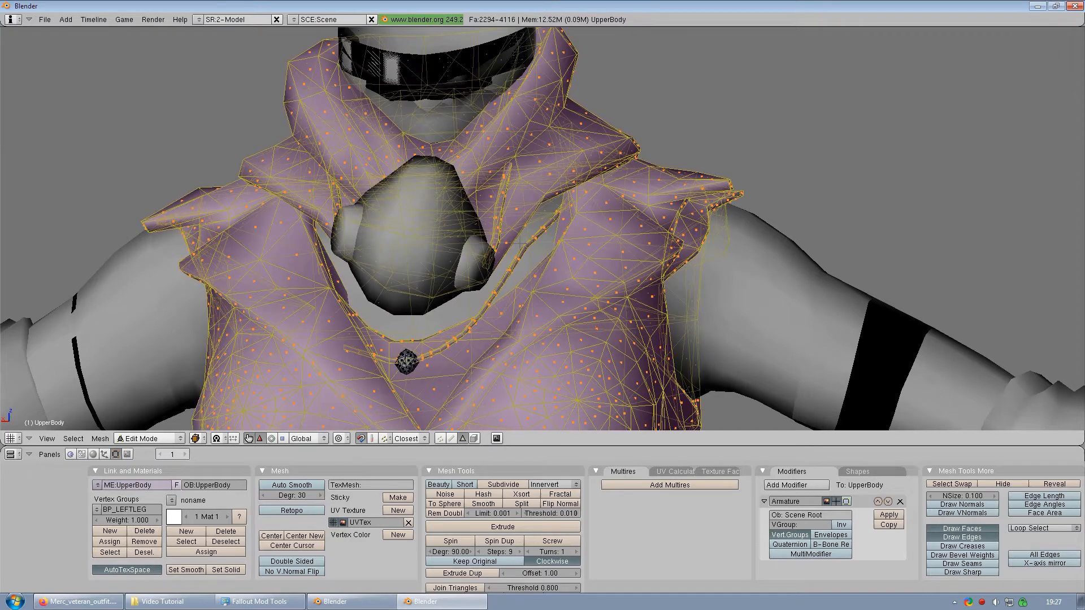
{"action": "key", "text": "Tab"}
{"action": "middle_click_drag", "start_coordinate": [432, 253], "coordinate": [526, 226]}
{"action": "right_click", "coordinate": [529, 222]}
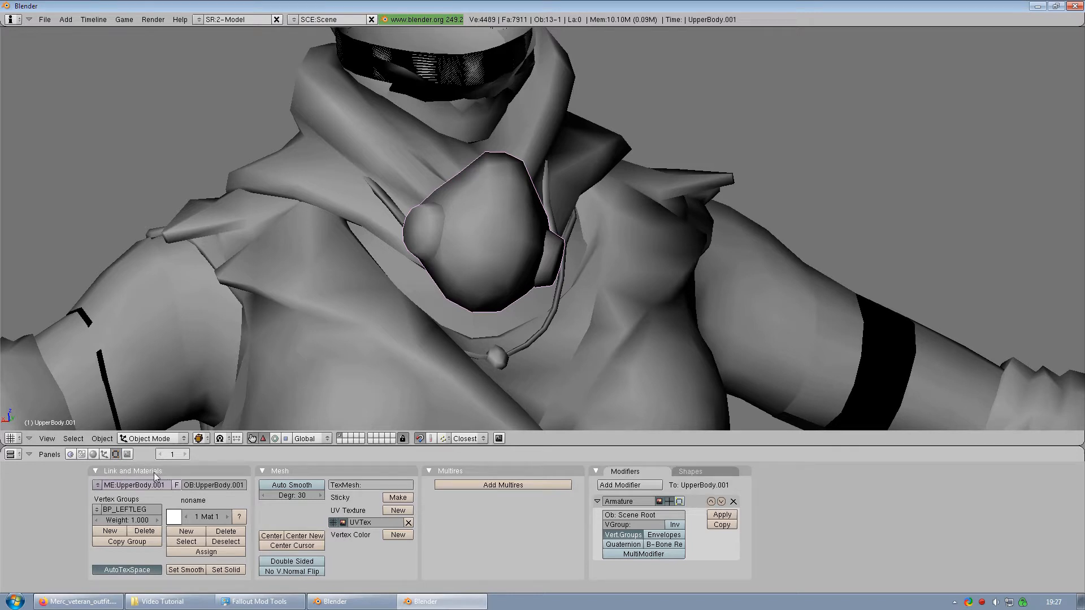
Step: Delete all vertex groups from the separated mask object
{"action": "left_click", "coordinate": [96, 510]}
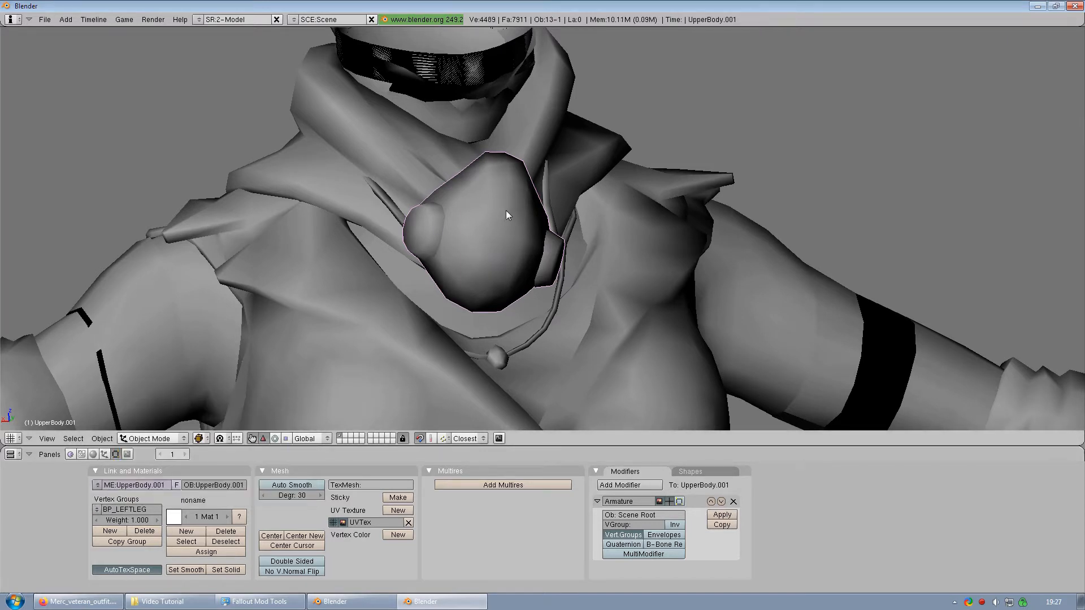
{"action": "left_click", "coordinate": [97, 509]}
{"action": "left_click", "coordinate": [96, 509]}
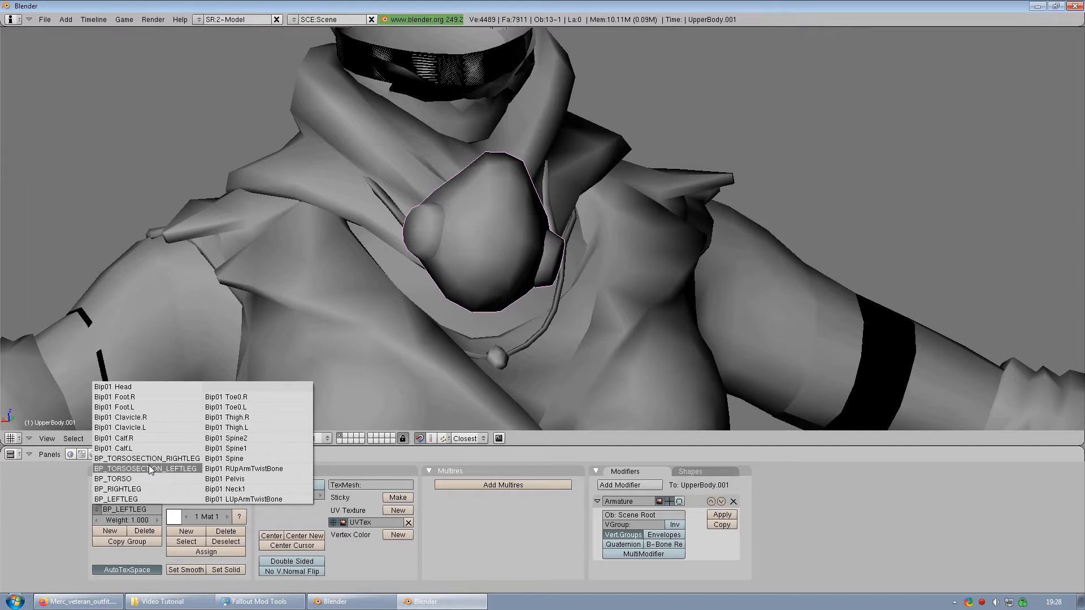
{"action": "left_click", "coordinate": [144, 531]}
{"action": "left_click", "coordinate": [145, 531]}
{"action": "left_click", "coordinate": [145, 531]}
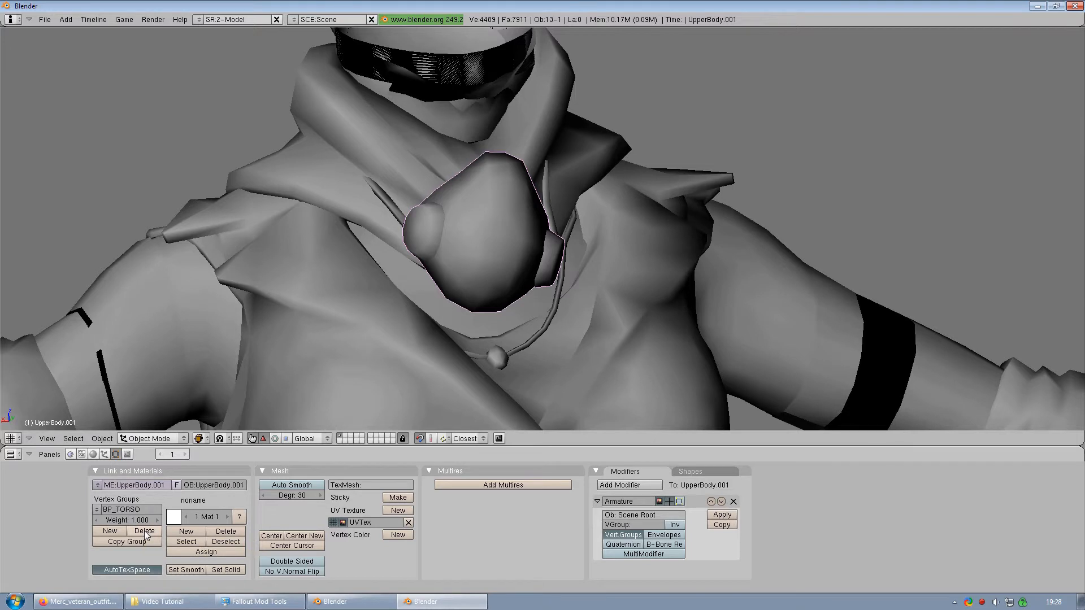
{"action": "left_click", "coordinate": [145, 531]}
{"action": "left_click", "coordinate": [145, 531]}
{"action": "left_click", "coordinate": [145, 532]}
{"action": "left_click", "coordinate": [145, 531]}
{"action": "left_click", "coordinate": [145, 531]}
{"action": "left_click", "coordinate": [145, 531]}
{"action": "left_click", "coordinate": [145, 532]}
{"action": "left_click", "coordinate": [145, 531]}
{"action": "left_click", "coordinate": [145, 531]}
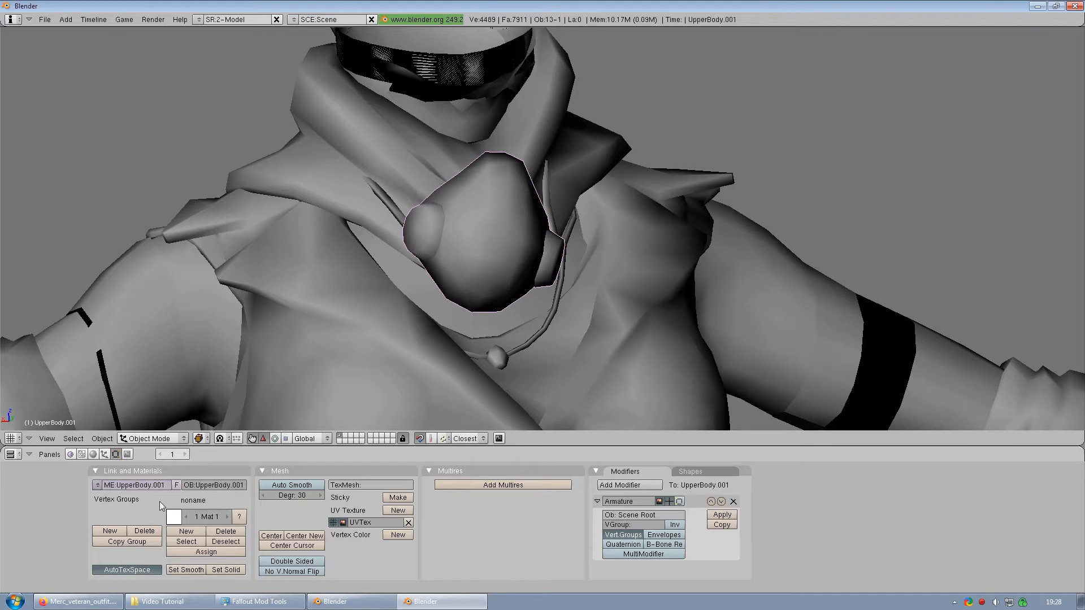
Step: Select all objects and export them as the NetImmerse/Gamebryo file MercVetF-PartedOut, using the geometry-only Fallout 3 settings
{"action": "key", "text": "a"}
{"action": "key", "text": "a"}
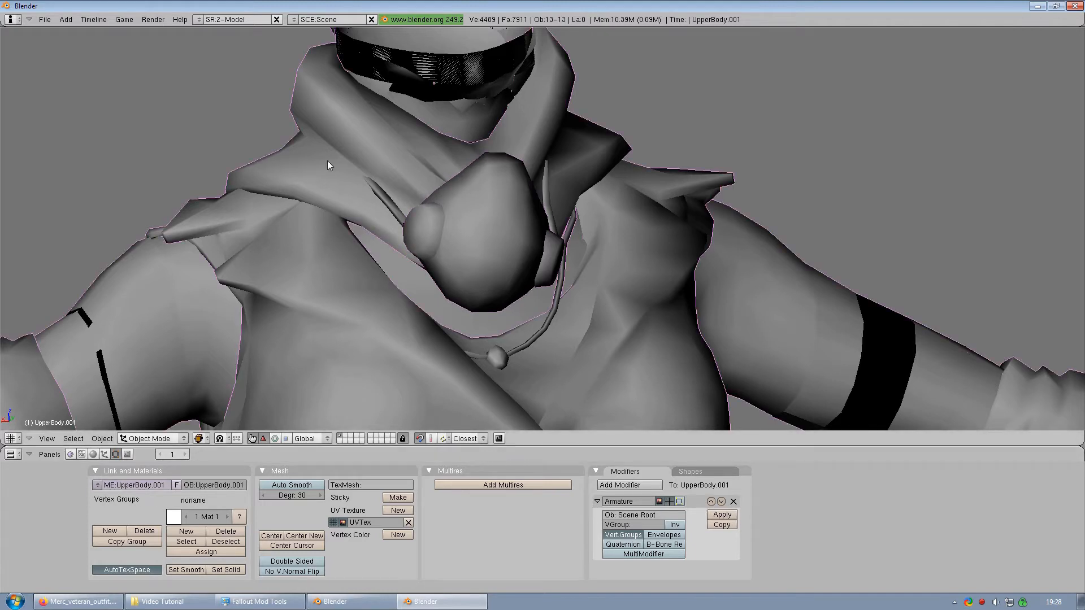
{"action": "left_click", "coordinate": [44, 19]}
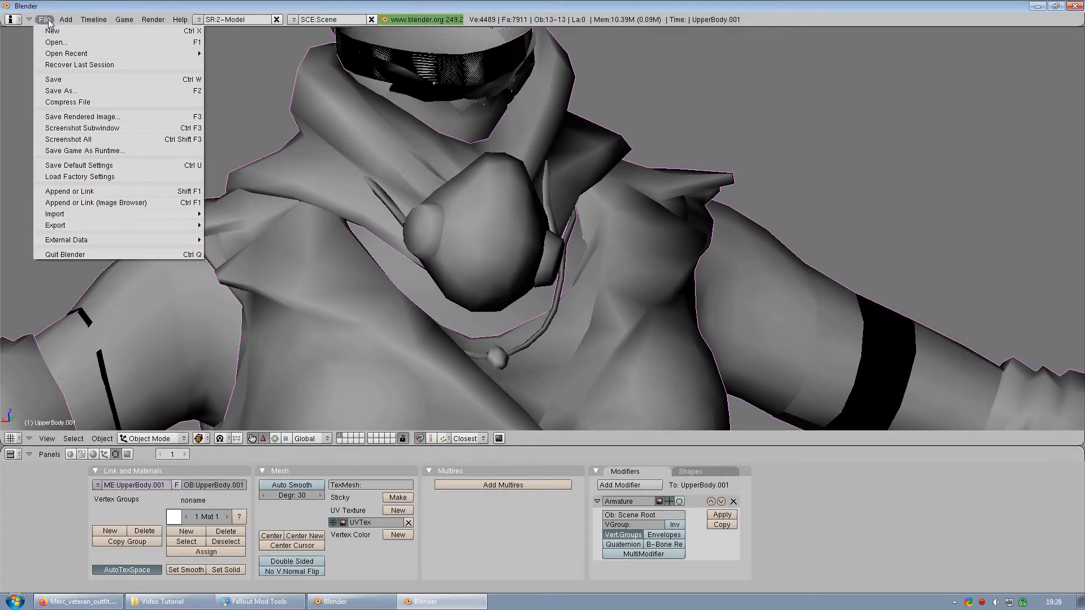
{"action": "mouse_move", "coordinate": [110, 222]}
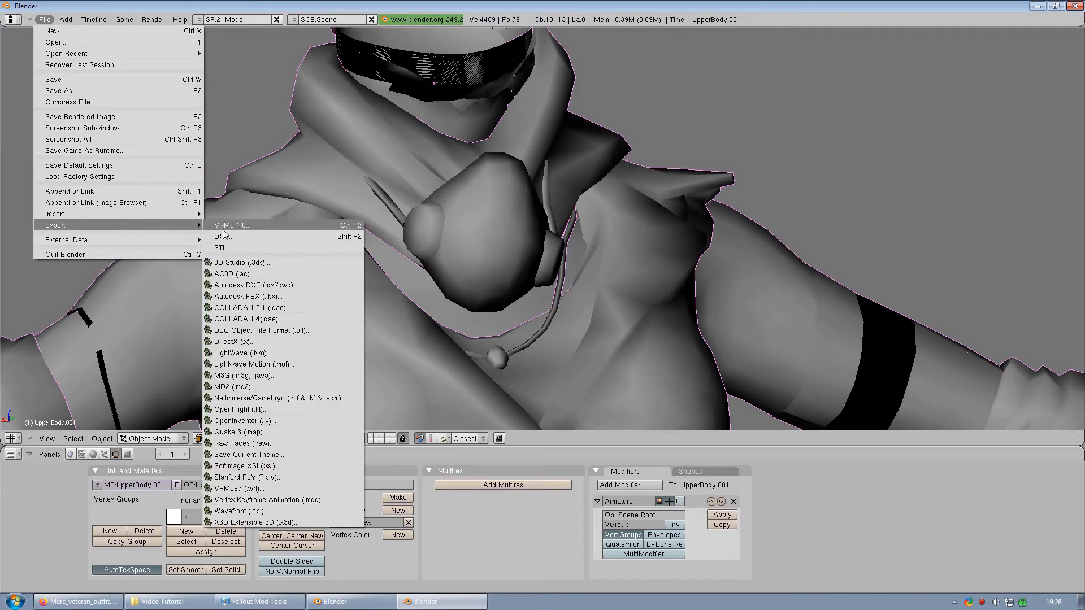
{"action": "left_click", "coordinate": [249, 397]}
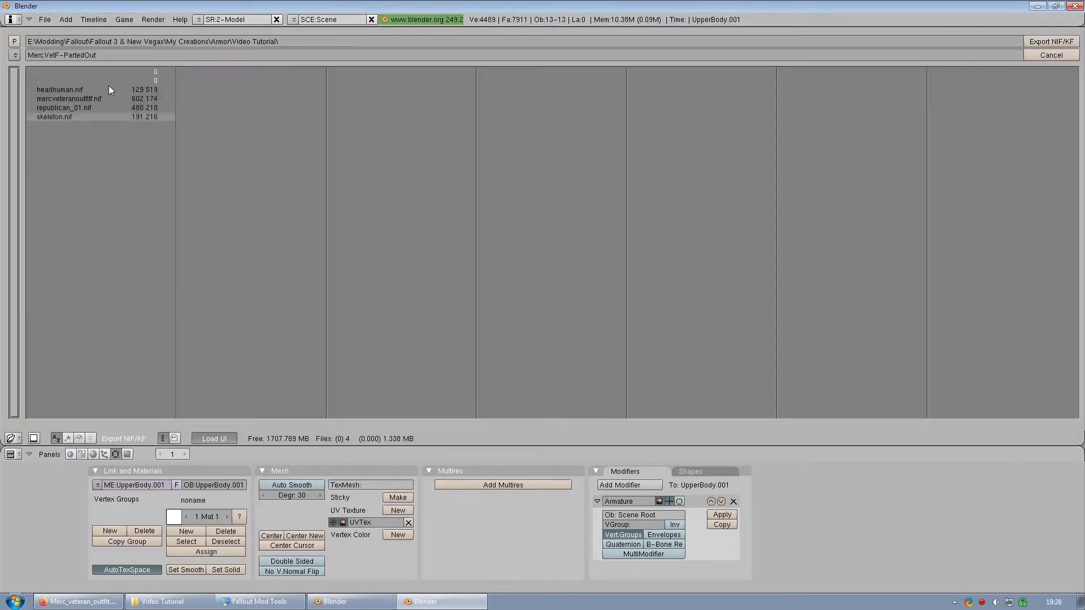
{"action": "left_click", "coordinate": [111, 55]}
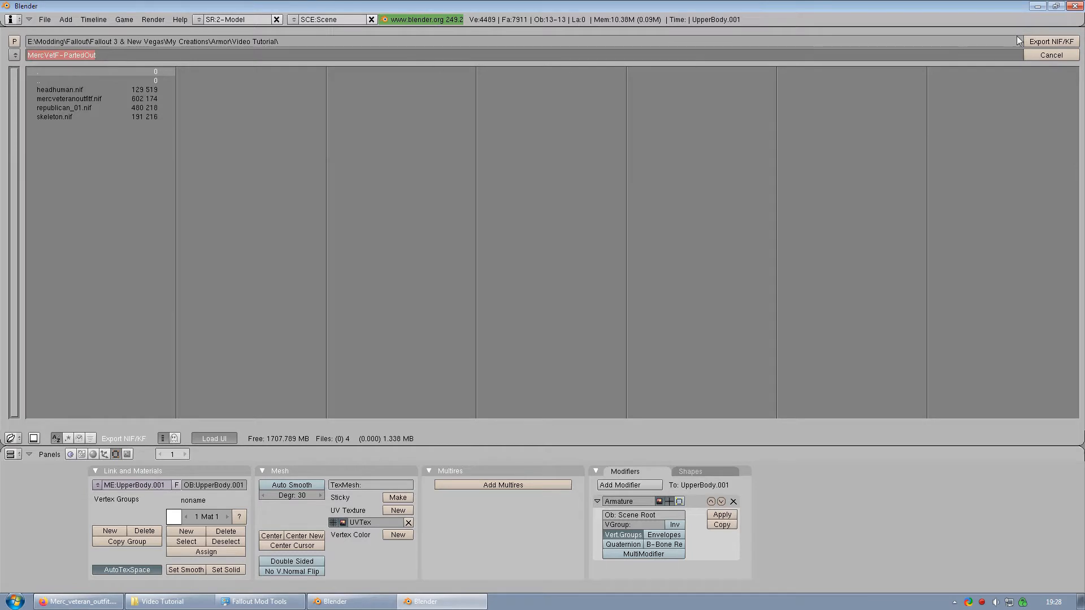
{"action": "left_click", "coordinate": [1051, 41]}
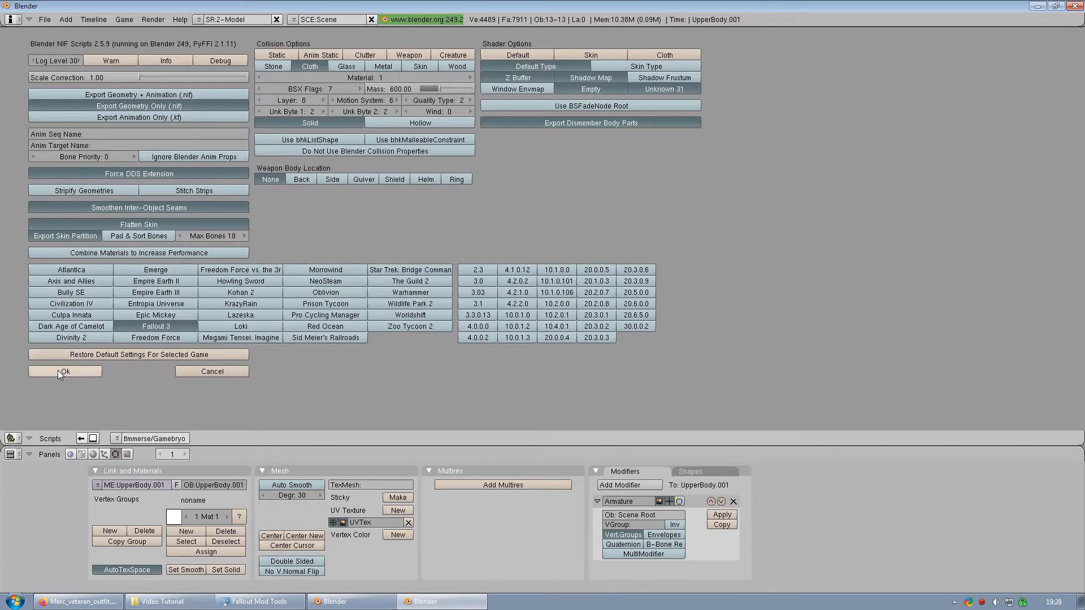
{"action": "left_click", "coordinate": [59, 373]}
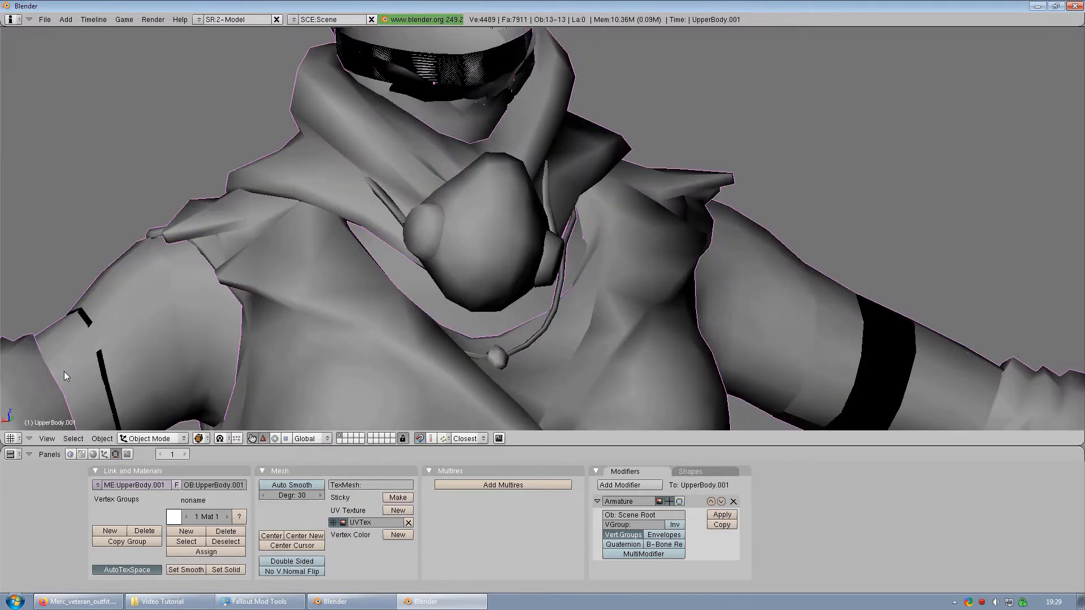
Step: Open MercVetF-PartedOut.nif from the Video Tutorial folder in NifSkope and select the separated mask on the model
{"action": "left_click", "coordinate": [163, 601]}
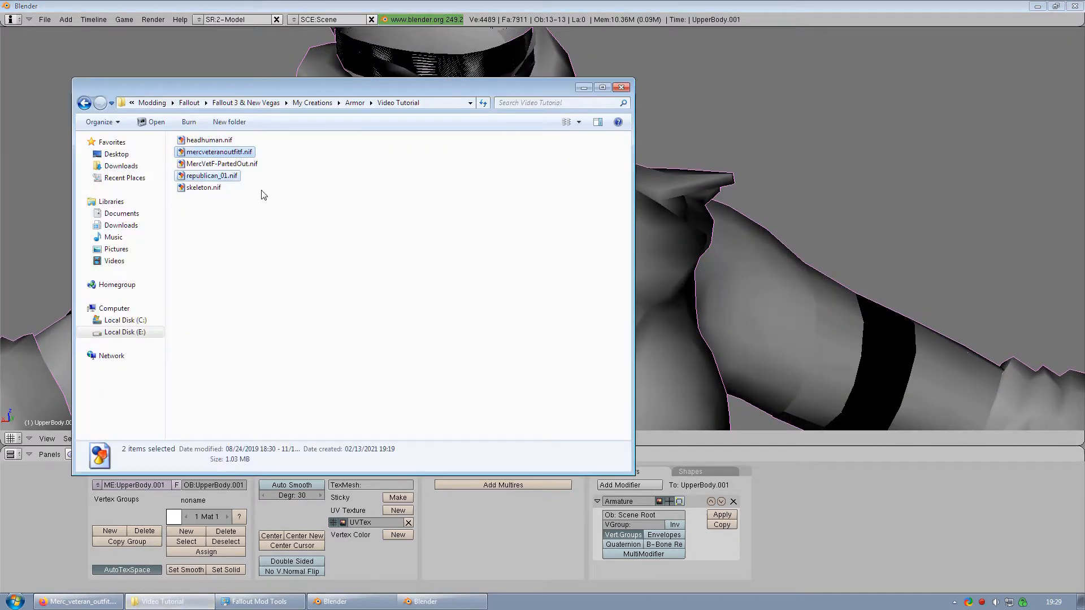
{"action": "left_click", "coordinate": [232, 165]}
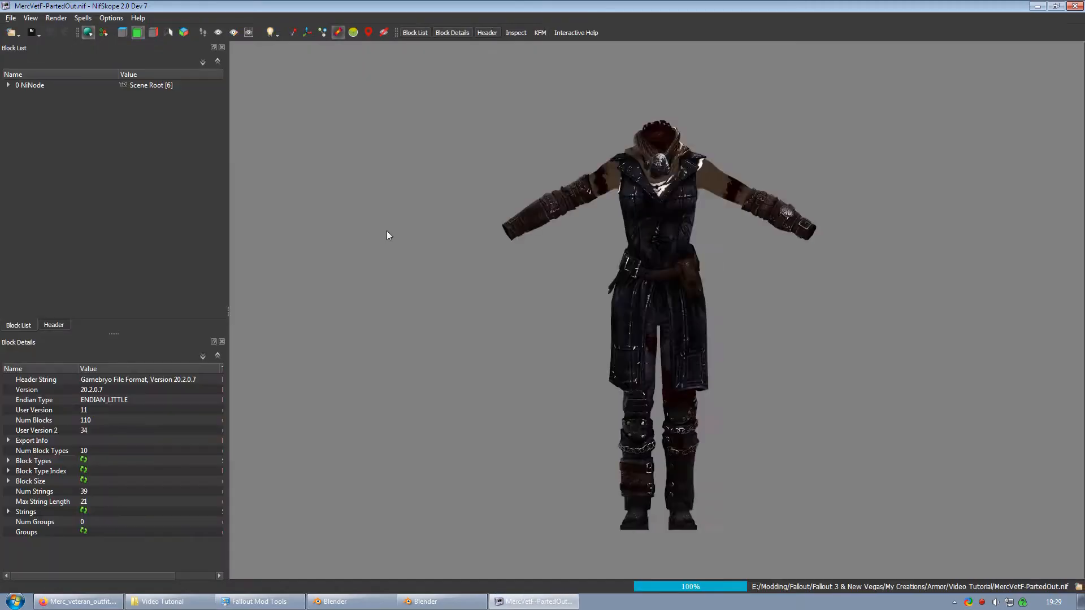
{"action": "scroll", "coordinate": [601, 172], "scroll_direction": "up", "scroll_amount": 3}
{"action": "middle_click_drag", "start_coordinate": [602, 172], "coordinate": [602, 436]}
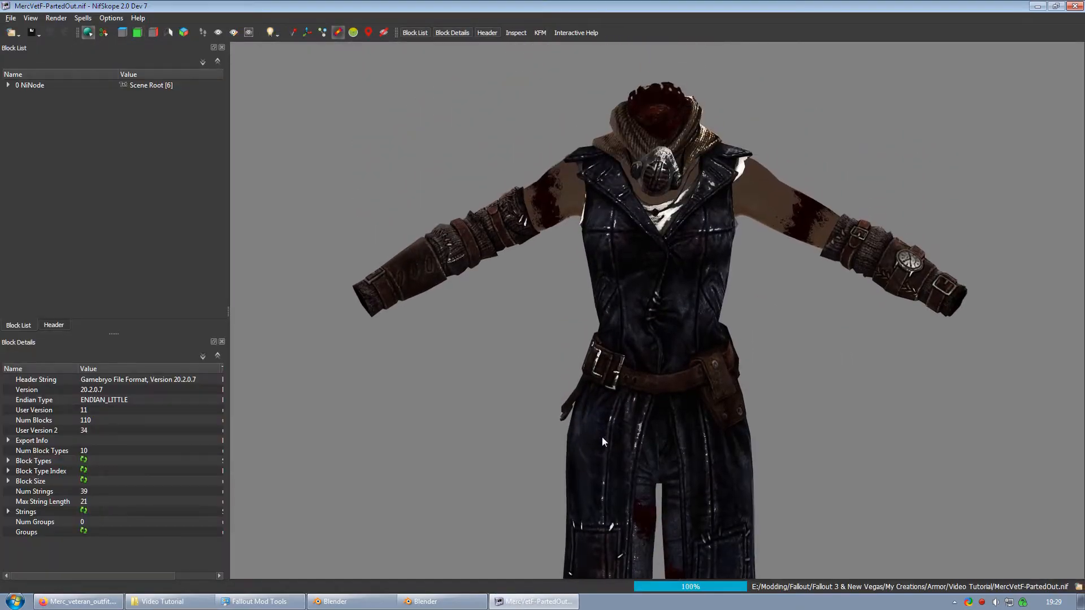
{"action": "scroll", "coordinate": [602, 436], "scroll_direction": "up", "scroll_amount": 2}
{"action": "middle_click_drag", "start_coordinate": [659, 248], "coordinate": [615, 469]}
{"action": "scroll", "coordinate": [615, 469], "scroll_direction": "up", "scroll_amount": 1}
{"action": "left_click", "coordinate": [596, 300]}
{"action": "left_click_drag", "start_coordinate": [513, 307], "coordinate": [503, 346]}
Step: Examine the mask's UpperBody.001 blocks and compare them with the skin instance and bone nodes of the pipboyon shape
{"action": "left_click", "coordinate": [17, 208]}
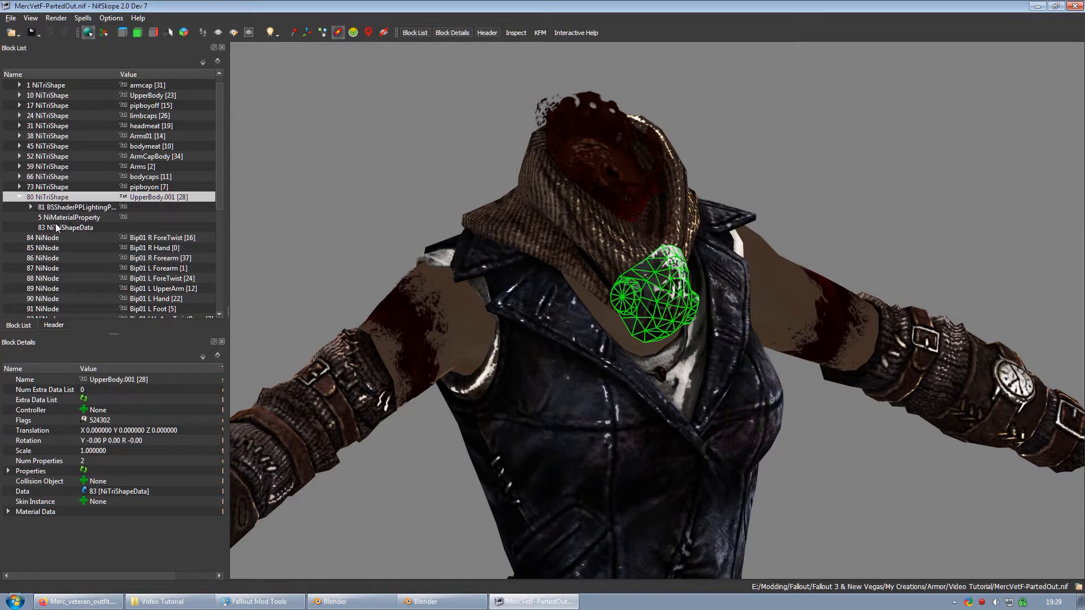
{"action": "left_click", "coordinate": [20, 186]}
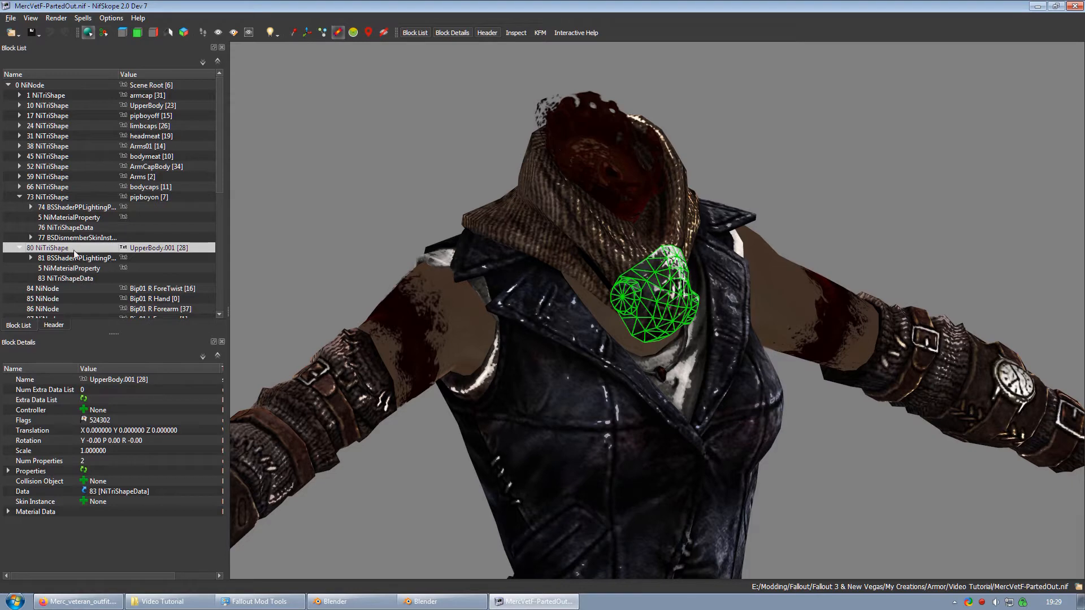
{"action": "left_click", "coordinate": [20, 197]}
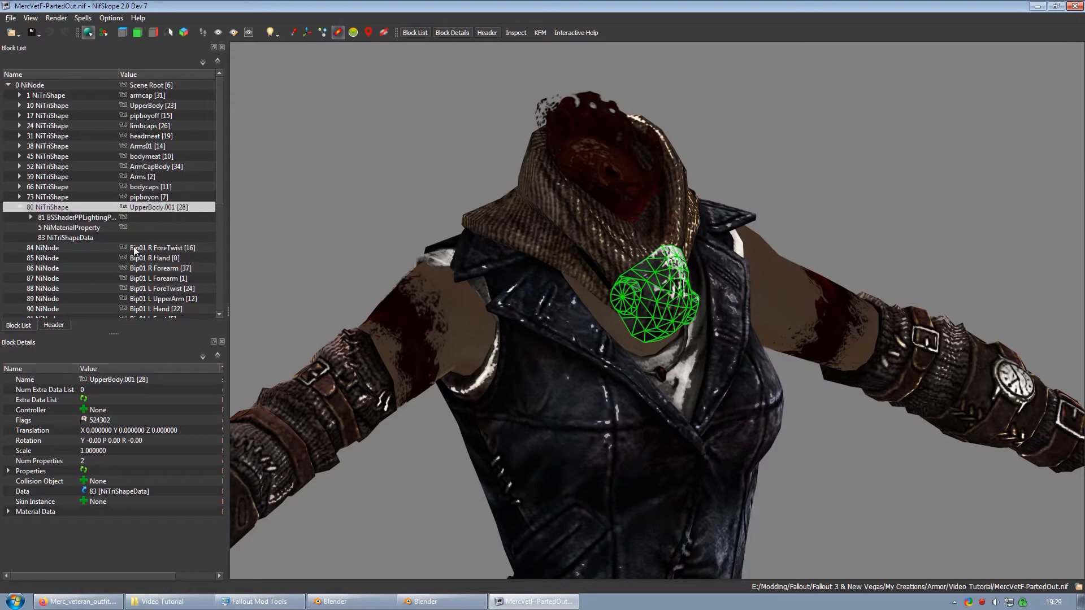
{"action": "left_click", "coordinate": [19, 197]}
{"action": "scroll", "coordinate": [30, 236], "scroll_direction": "down", "scroll_amount": 1}
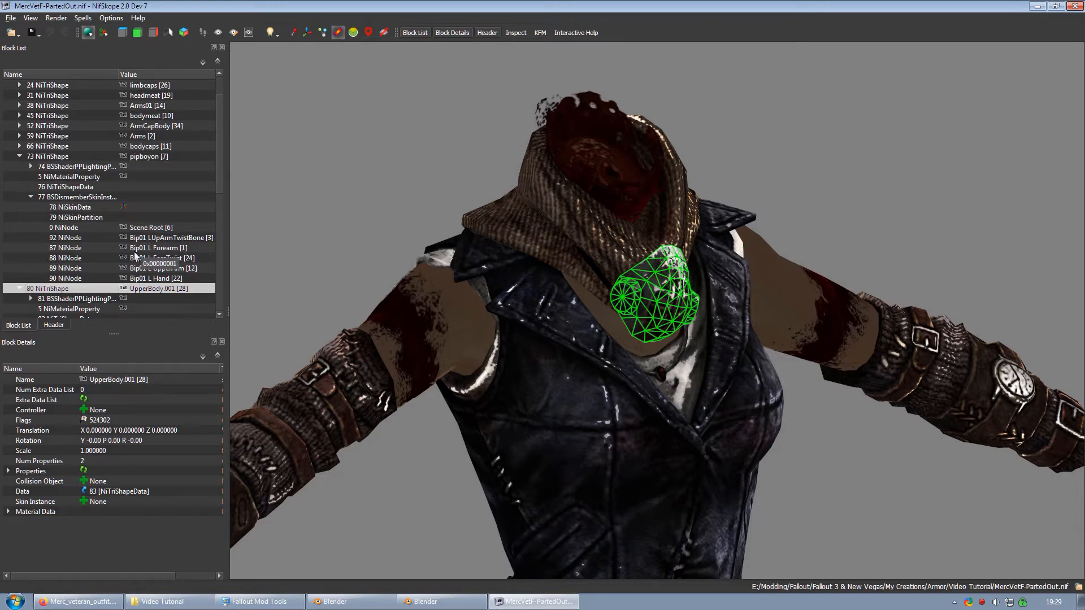
{"action": "left_click", "coordinate": [21, 156]}
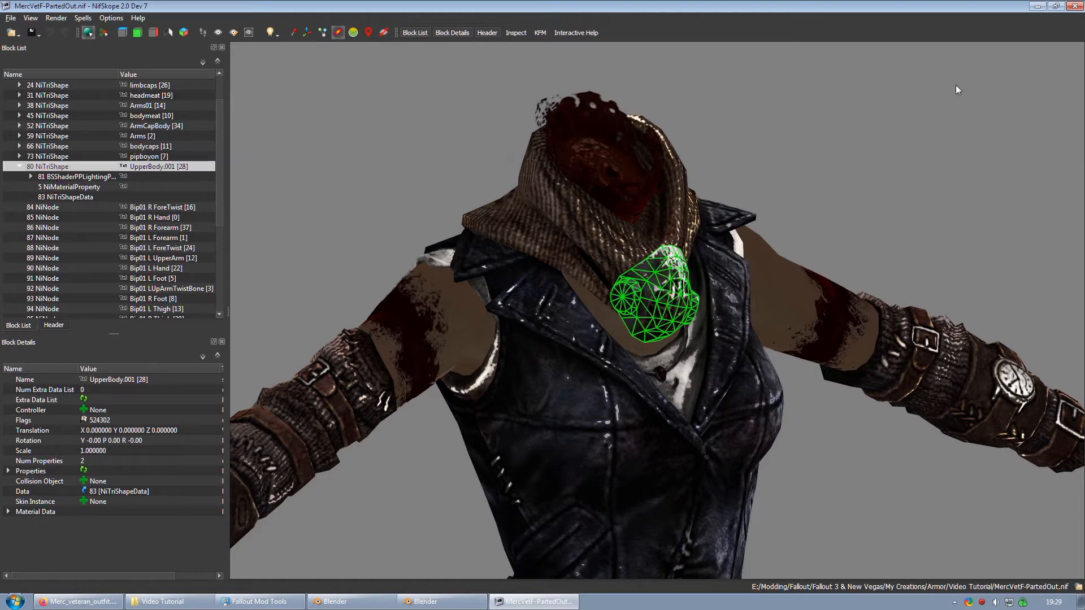
Step: Close NifSkope, switch back to Blender and start a new empty scene
{"action": "left_click", "coordinate": [1075, 7]}
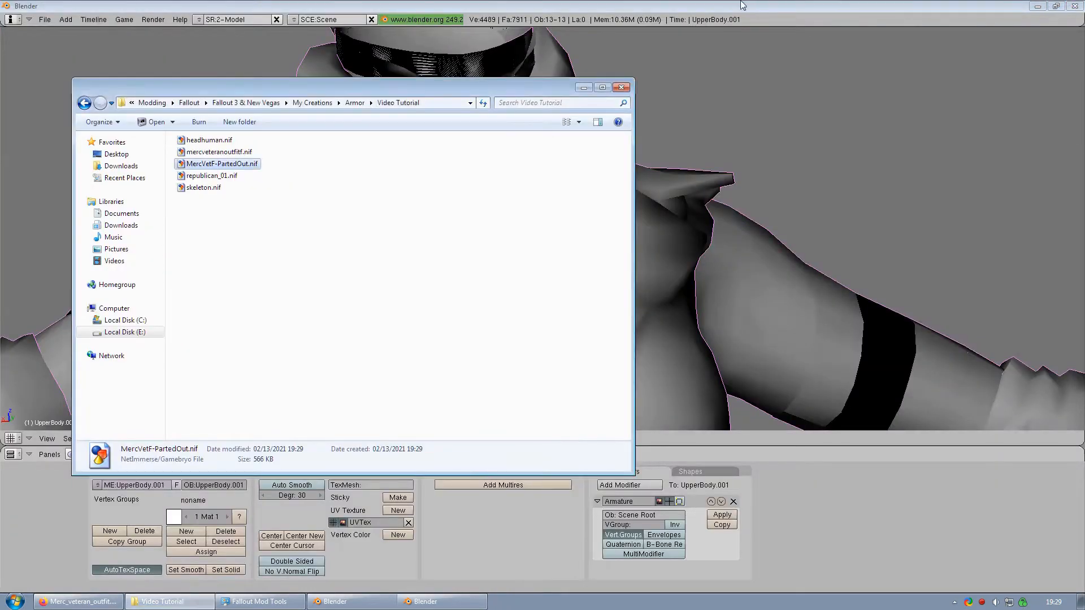
{"action": "left_click", "coordinate": [742, 5]}
{"action": "left_click", "coordinate": [647, 234]}
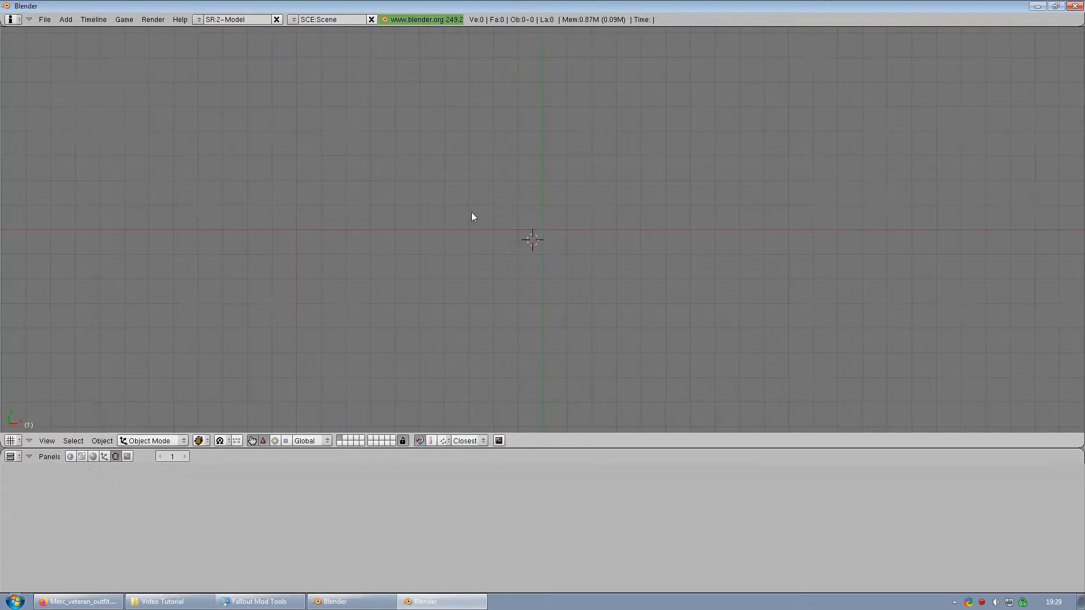
Step: Import republican_01.nif from the Video Tutorial folder as a NetImmerse/Gamebryo file, keeping the current import settings
{"action": "left_click", "coordinate": [39, 19]}
{"action": "mouse_move", "coordinate": [82, 209]}
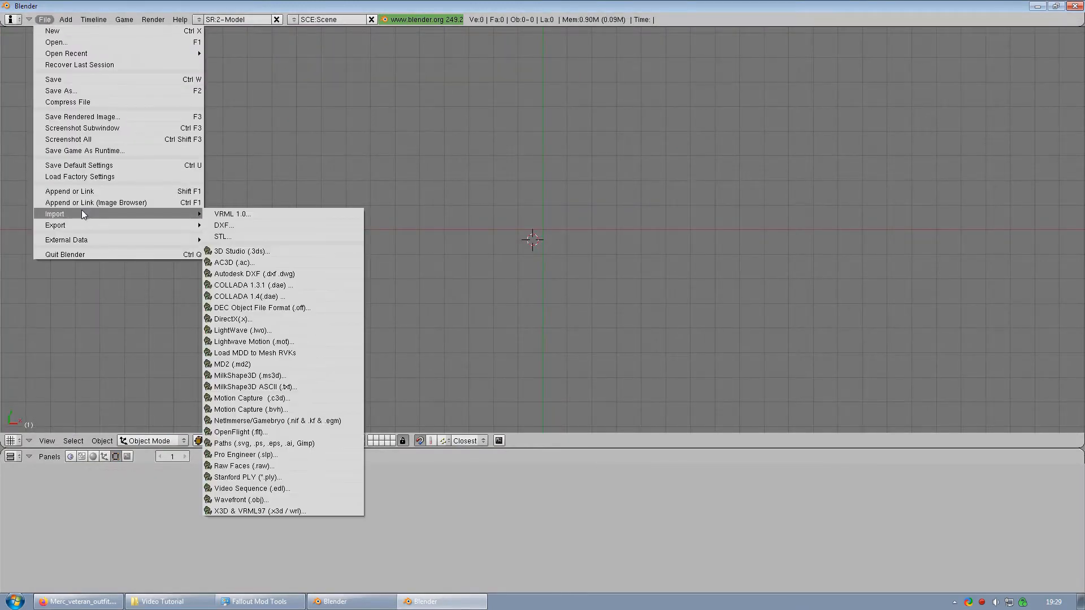
{"action": "left_click", "coordinate": [303, 421]}
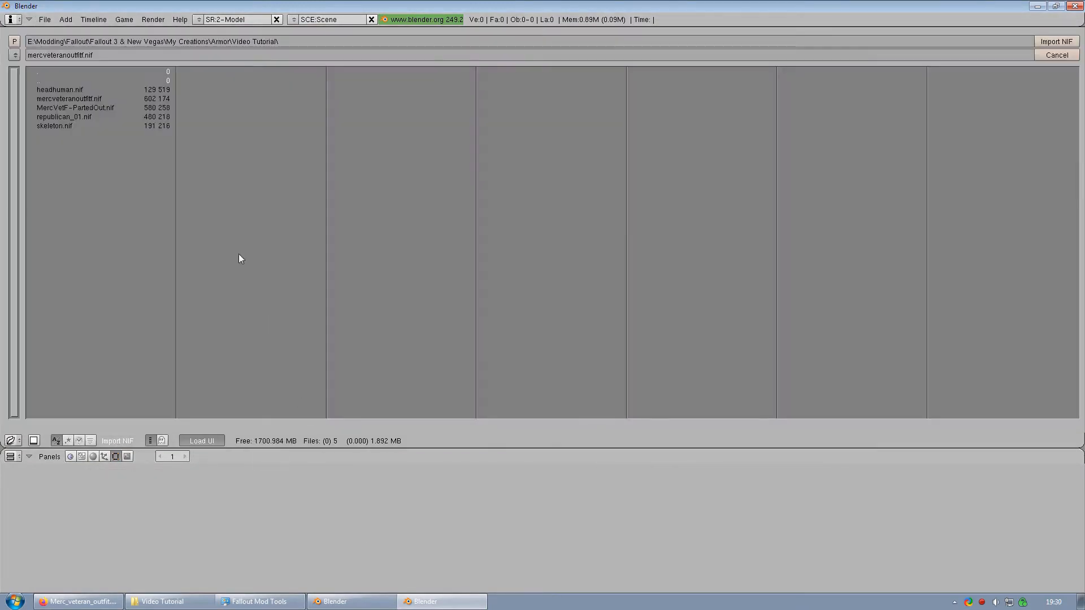
{"action": "left_click", "coordinate": [78, 117]}
{"action": "left_click", "coordinate": [1056, 41]}
{"action": "left_click", "coordinate": [48, 349]}
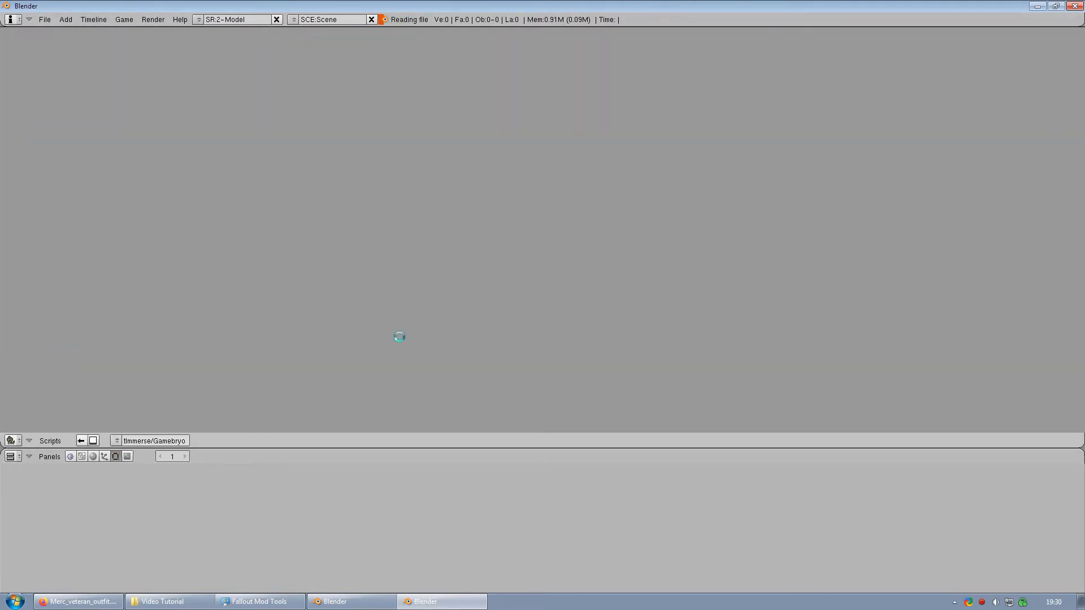
Step: Switch to a front view of the imported outfit and select only the goggles hanging at the neck
{"action": "scroll", "coordinate": [610, 278], "scroll_direction": "down", "scroll_amount": 6}
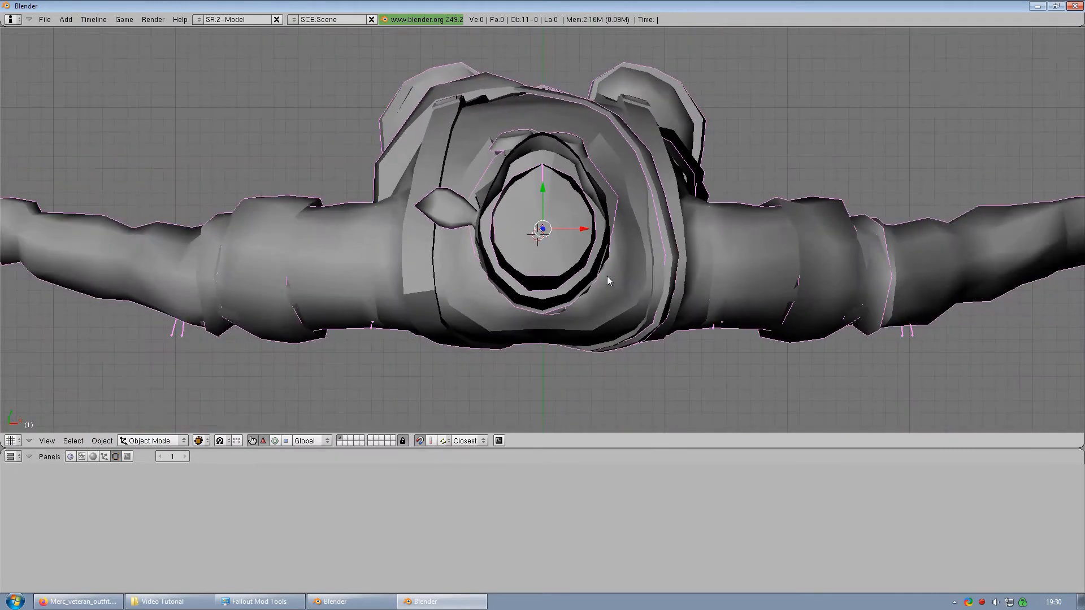
{"action": "key", "text": "ctrl+KP_1"}
{"action": "scroll", "coordinate": [577, 207], "scroll_direction": "down", "scroll_amount": 1}
{"action": "middle_click_drag", "start_coordinate": [580, 163], "coordinate": [558, 440], "text": "shift"}
{"action": "scroll", "coordinate": [569, 262], "scroll_direction": "up", "scroll_amount": 4}
{"action": "key", "text": "a"}
{"action": "right_click", "coordinate": [530, 171]}
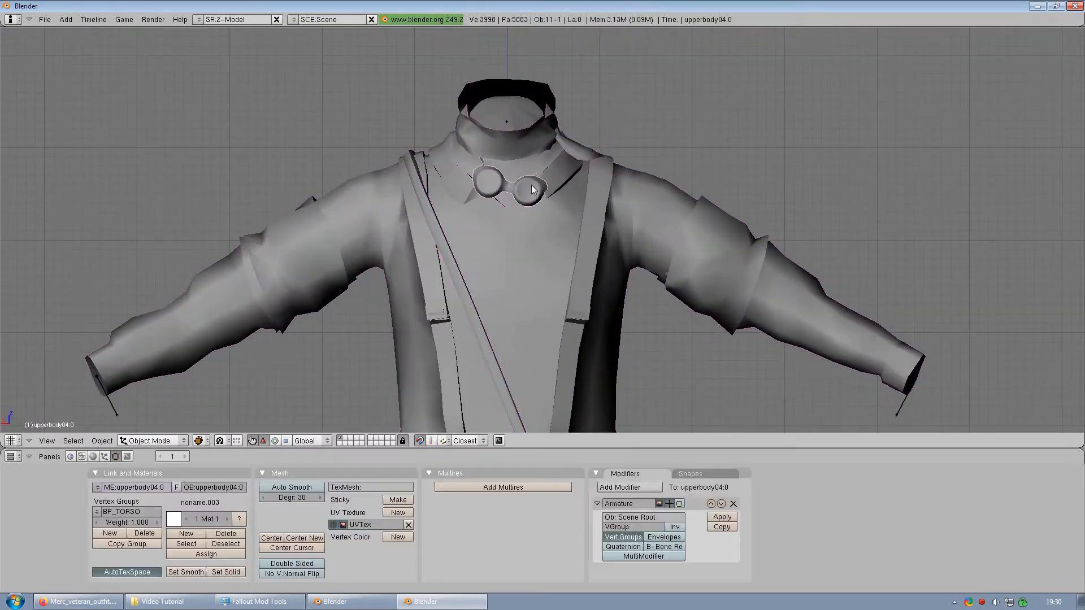
Step: Check the goggles' mesh in Edit Mode, return to Object Mode and delete the goggles' vertex groups
{"action": "scroll", "coordinate": [538, 210], "scroll_direction": "up", "scroll_amount": 2}
{"action": "key", "text": "Tab"}
{"action": "middle_click_drag", "start_coordinate": [446, 239], "coordinate": [468, 255]}
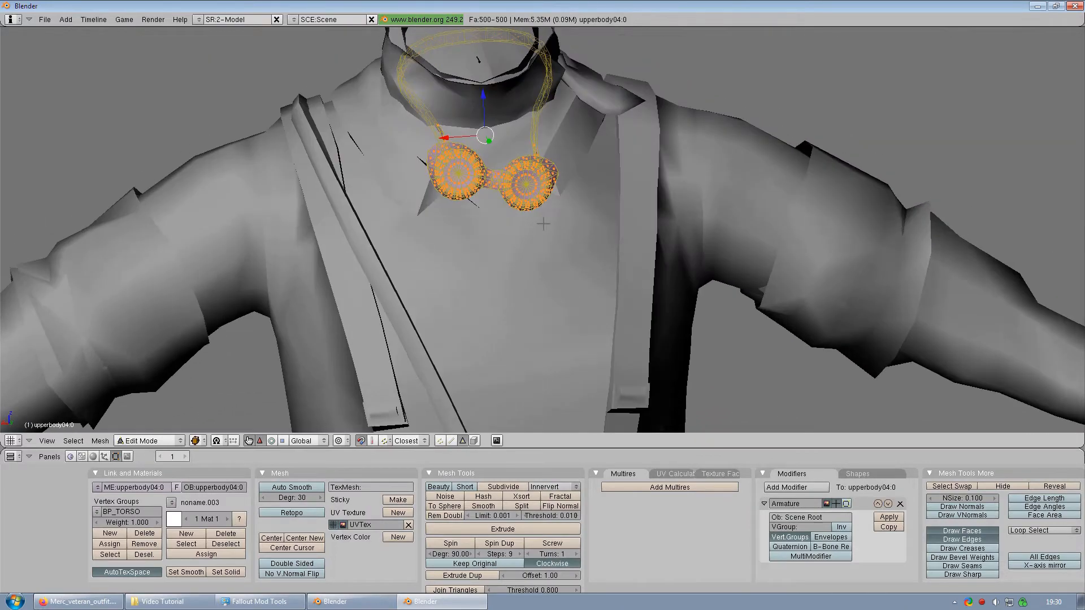
{"action": "middle_click_drag", "start_coordinate": [544, 224], "coordinate": [565, 283], "text": "shift"}
{"action": "middle_click_drag", "start_coordinate": [630, 257], "coordinate": [583, 266]}
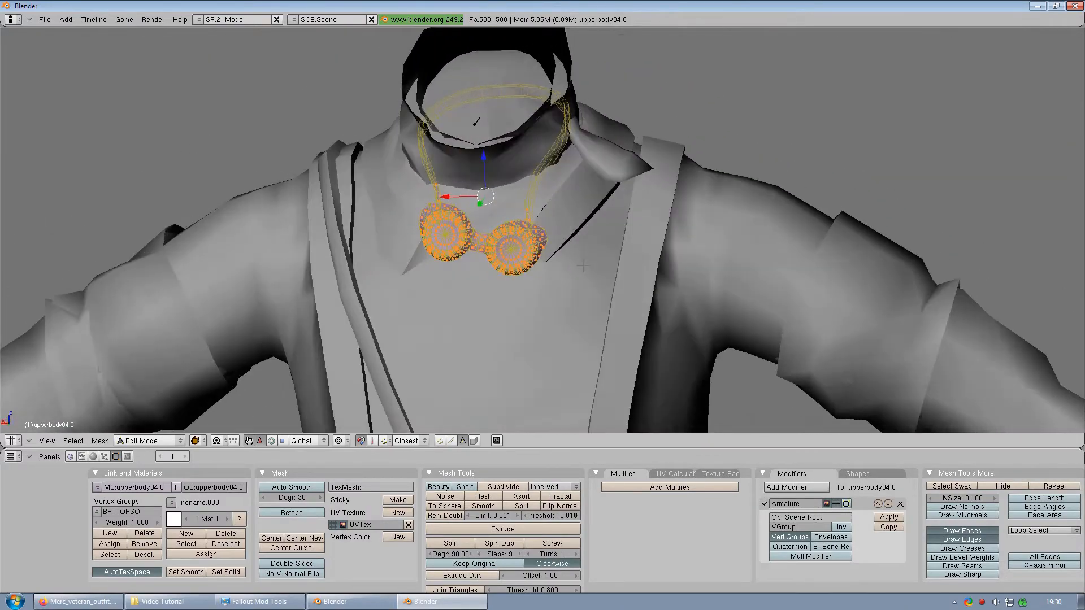
{"action": "middle_click_drag", "start_coordinate": [534, 333], "coordinate": [514, 285], "text": "shift"}
{"action": "middle_click_drag", "start_coordinate": [485, 326], "coordinate": [543, 262]}
{"action": "scroll", "coordinate": [543, 262], "scroll_direction": "up", "scroll_amount": 2}
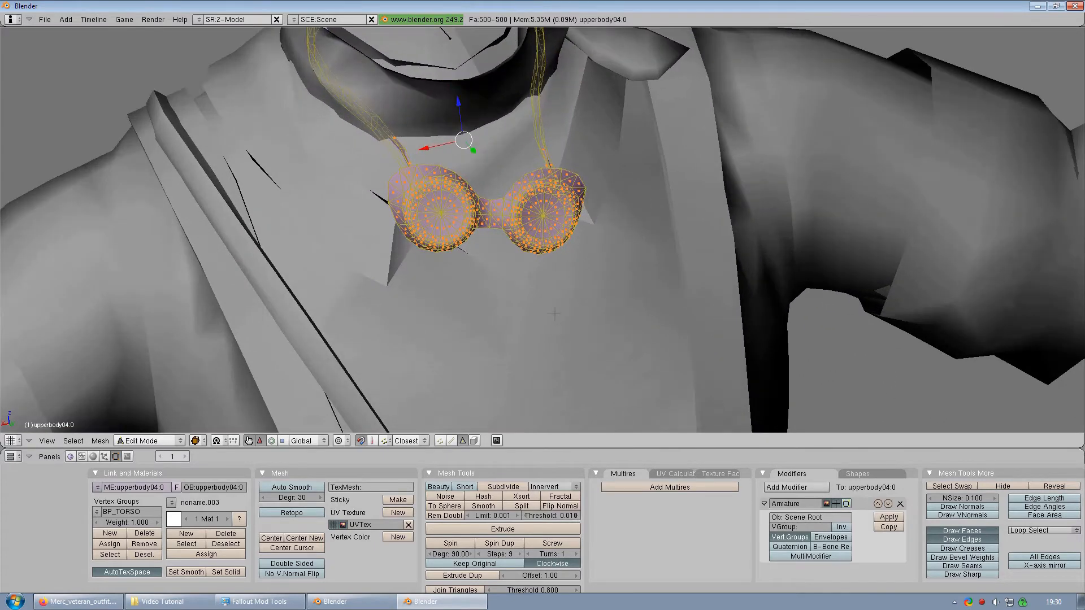
{"action": "key", "text": "Tab"}
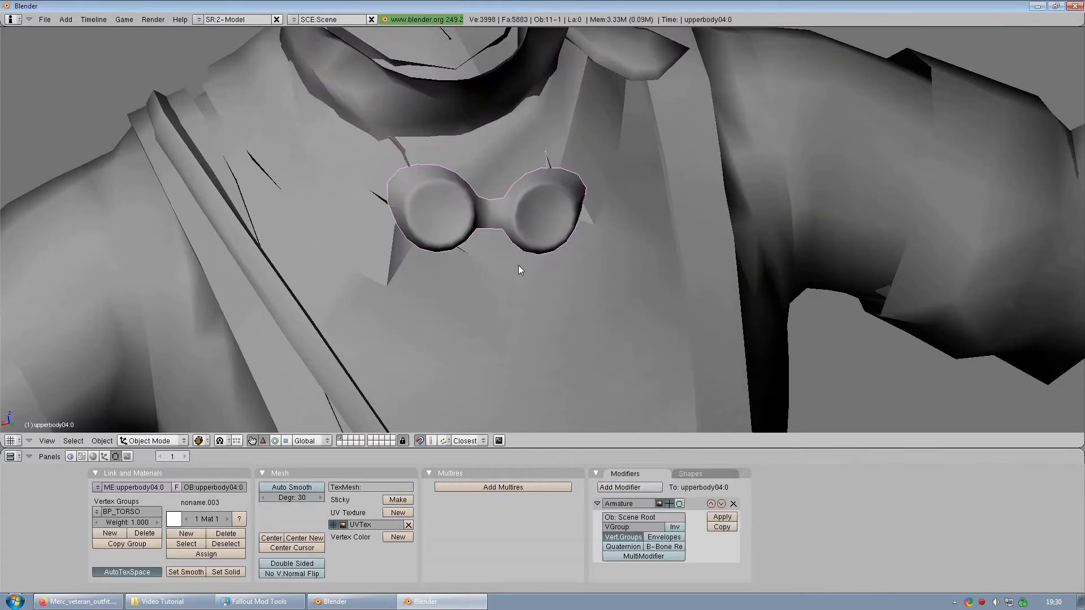
{"action": "left_click", "coordinate": [145, 534]}
{"action": "left_click", "coordinate": [145, 533]}
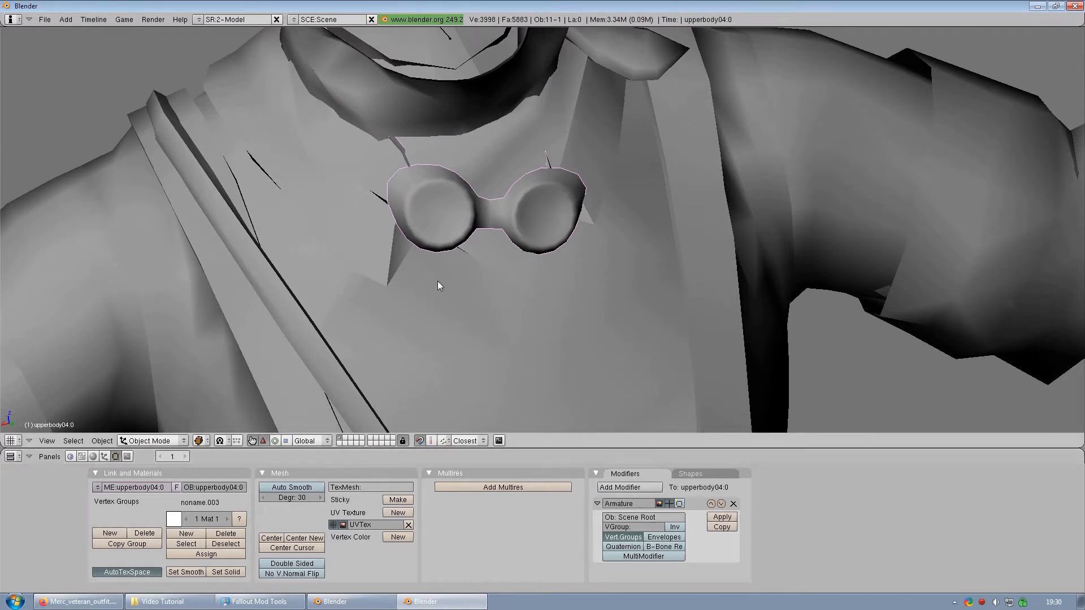
Step: Select all objects and export them to the Video Tutorial folder as Caravaneer-PartedOut.nif with the current Fallout 3 geometry-only settings
{"action": "key", "text": "a"}
{"action": "scroll", "coordinate": [440, 277], "scroll_direction": "down", "scroll_amount": 3}
{"action": "key", "text": "a"}
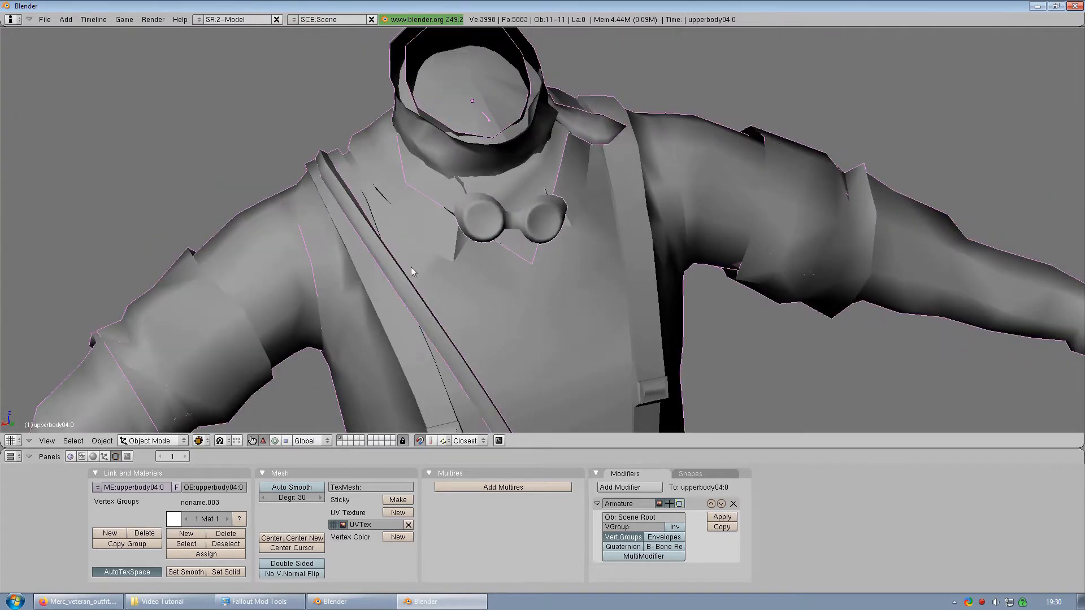
{"action": "left_click", "coordinate": [45, 19]}
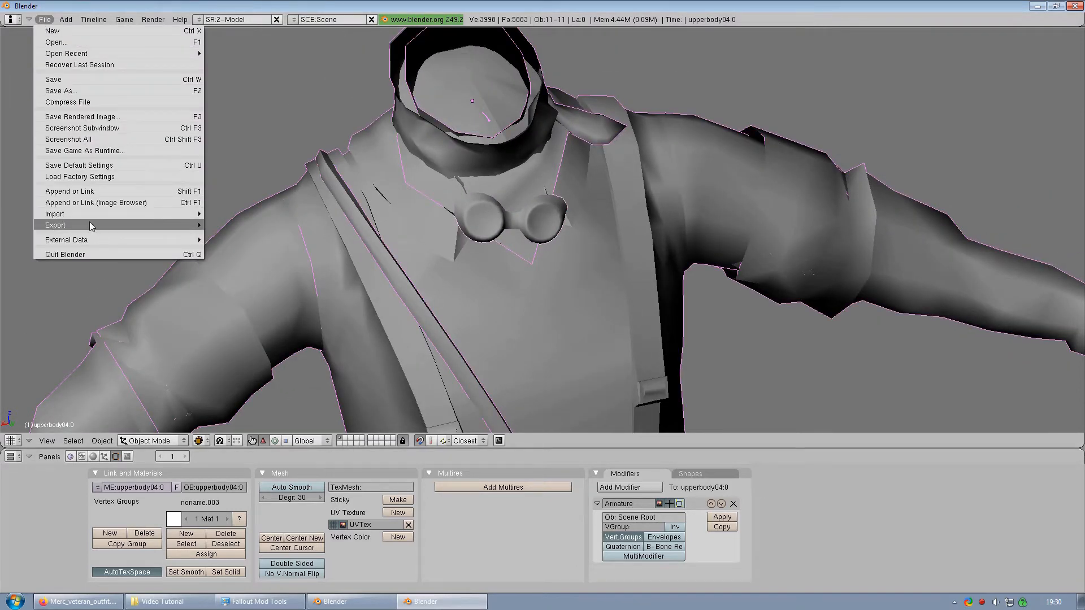
{"action": "mouse_move", "coordinate": [122, 222]}
{"action": "left_click", "coordinate": [275, 398]}
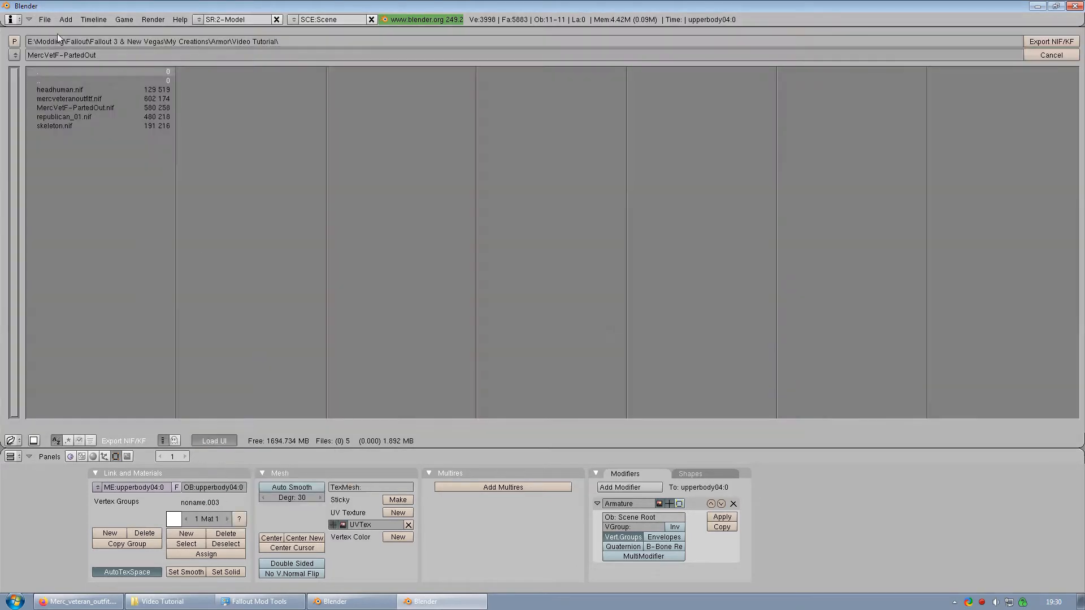
{"action": "left_click", "coordinate": [59, 56]}
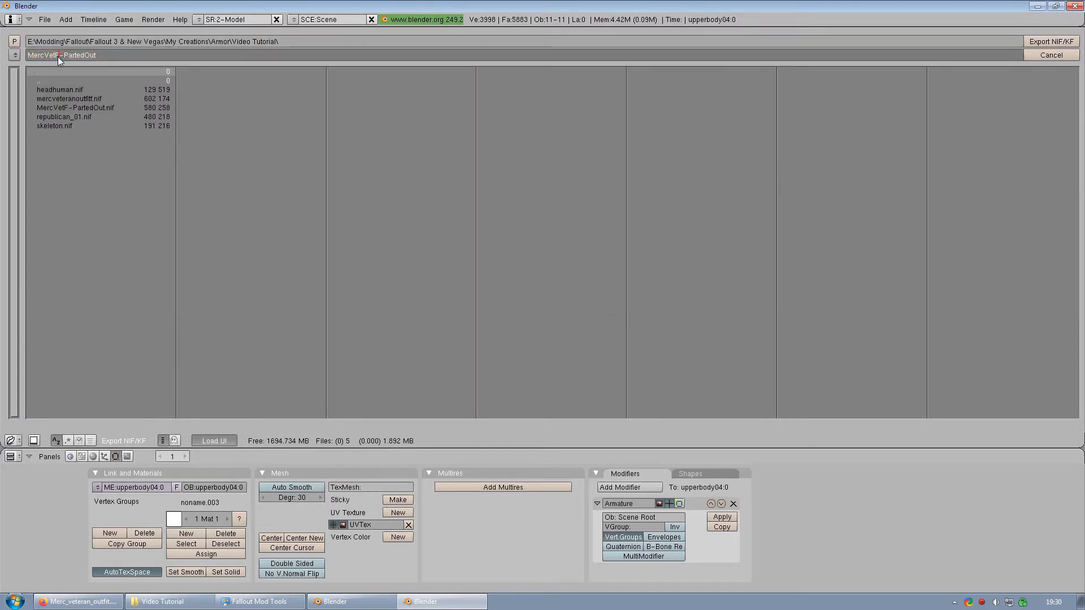
{"action": "key", "text": "shift+Home"}
{"action": "type", "text": "Caravaneer"}
{"action": "left_click", "coordinate": [1048, 41]}
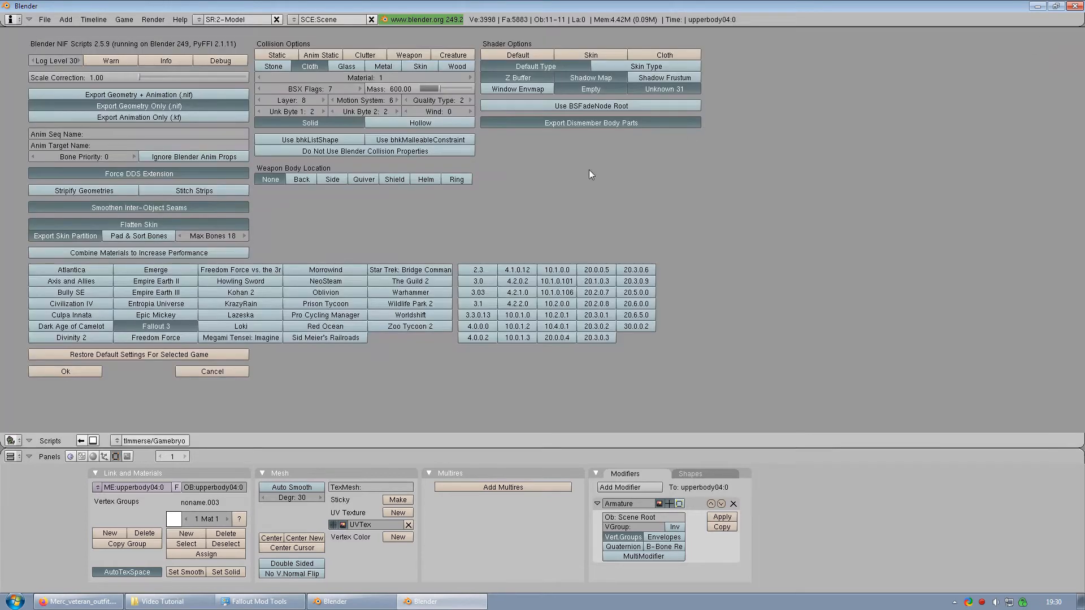
{"action": "left_click", "coordinate": [90, 373]}
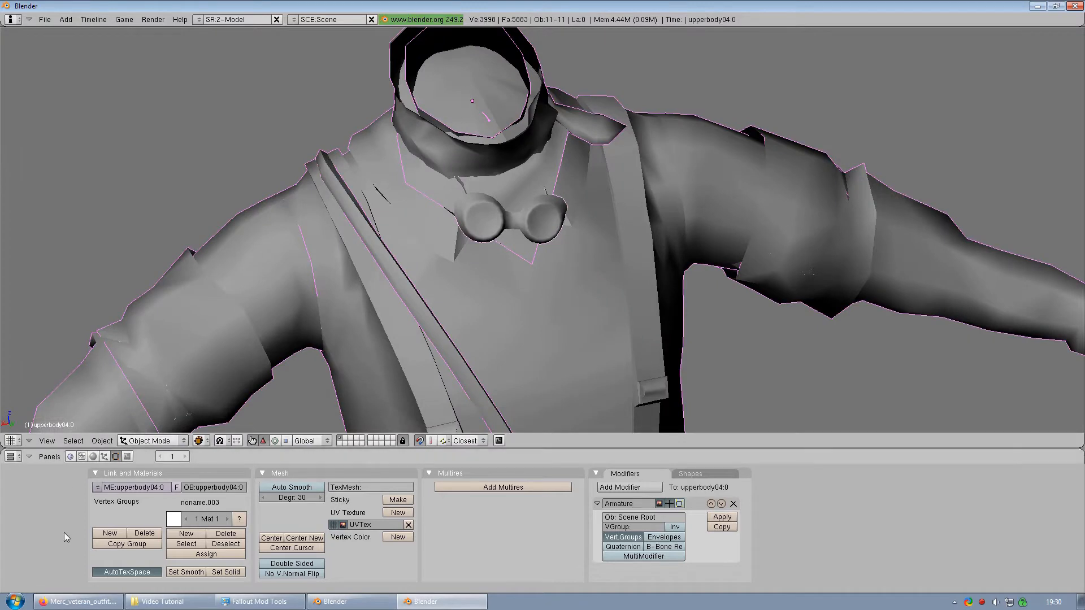
Step: Open Caravaneer-PartedOut.nif from the Video Tutorial folder in NifSkope, select the goggles on the model and check their child blocks
{"action": "left_click", "coordinate": [164, 601]}
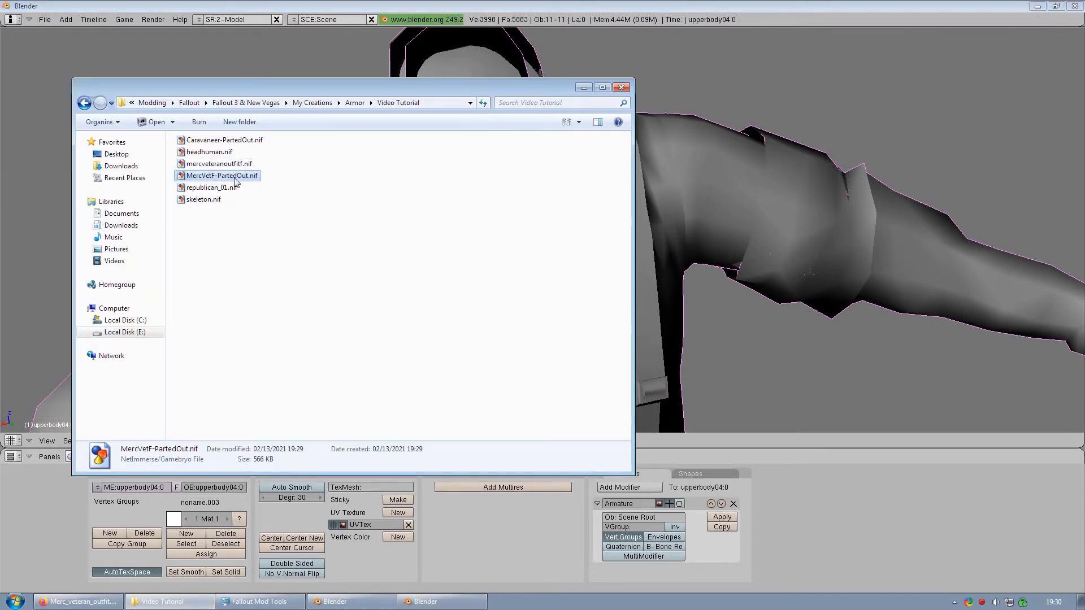
{"action": "double_click", "coordinate": [241, 142]}
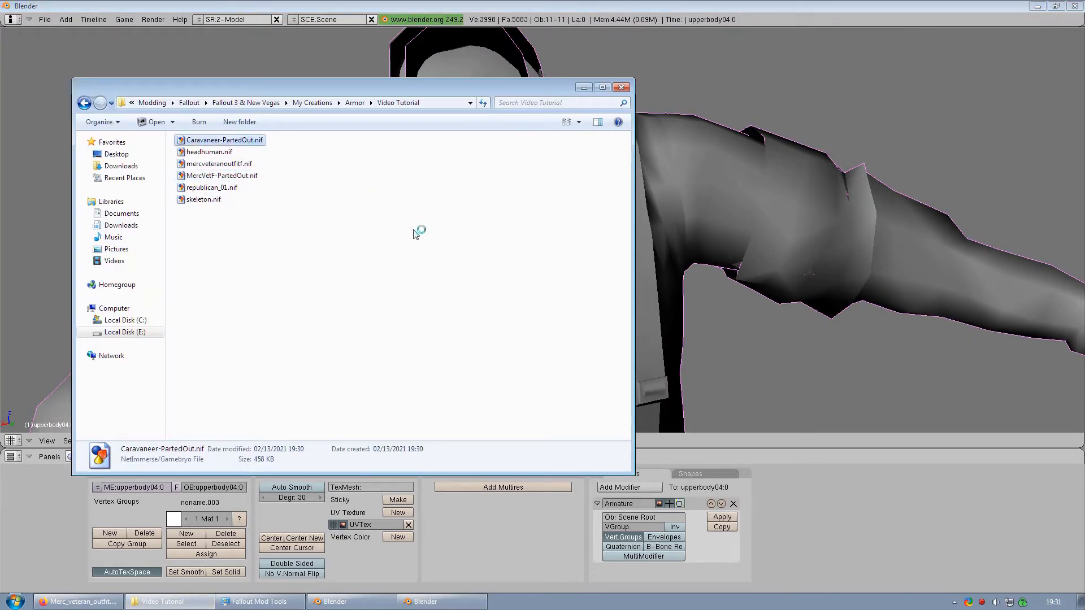
{"action": "scroll", "coordinate": [601, 164], "scroll_direction": "up", "scroll_amount": 6}
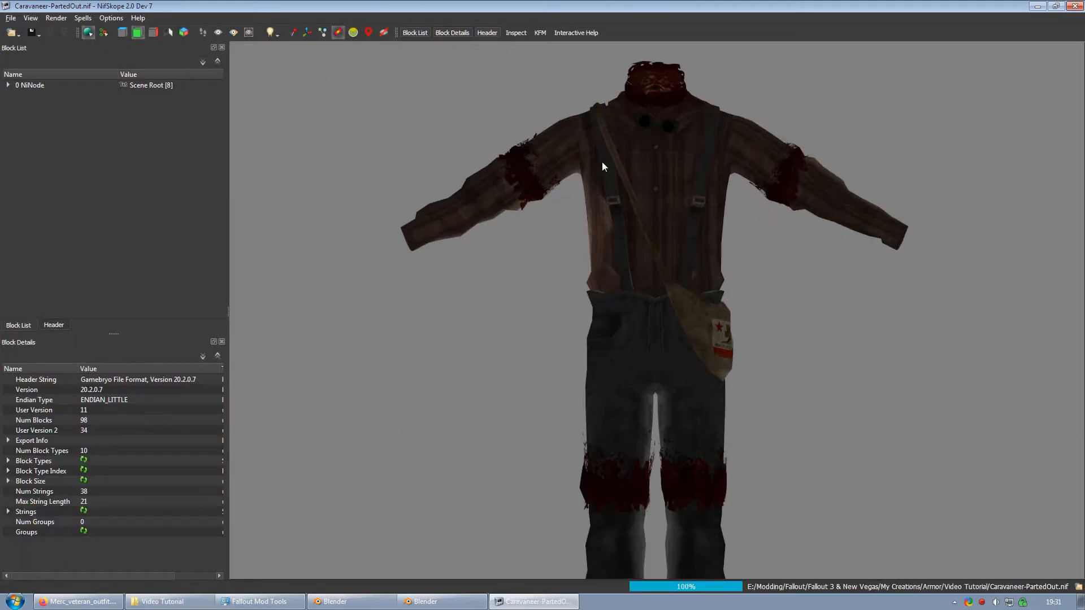
{"action": "left_click", "coordinate": [608, 300]}
{"action": "left_click_drag", "start_coordinate": [446, 324], "coordinate": [504, 331]}
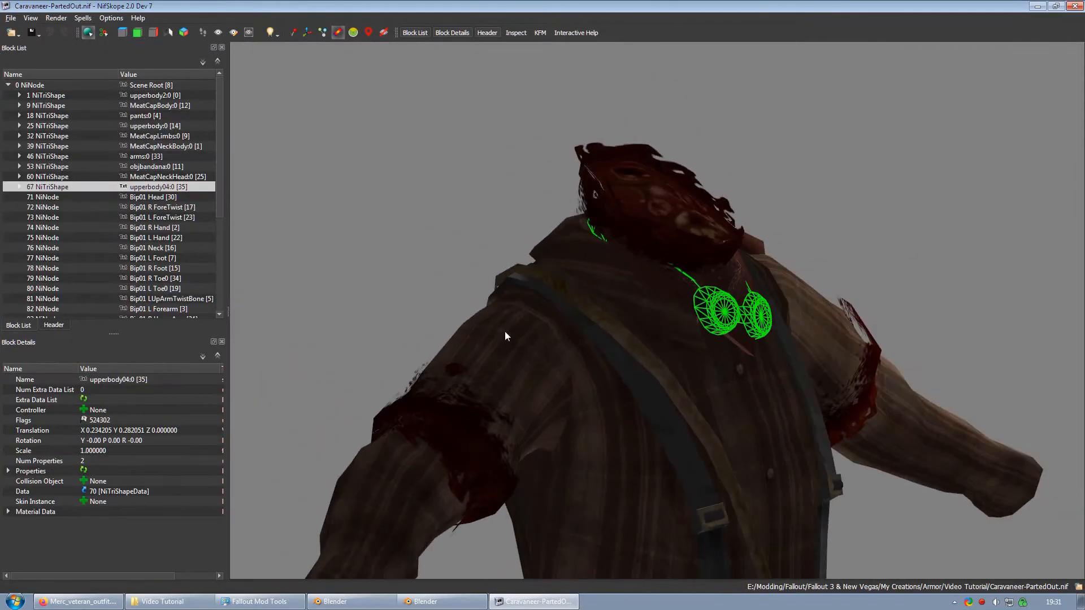
{"action": "left_click", "coordinate": [20, 187]}
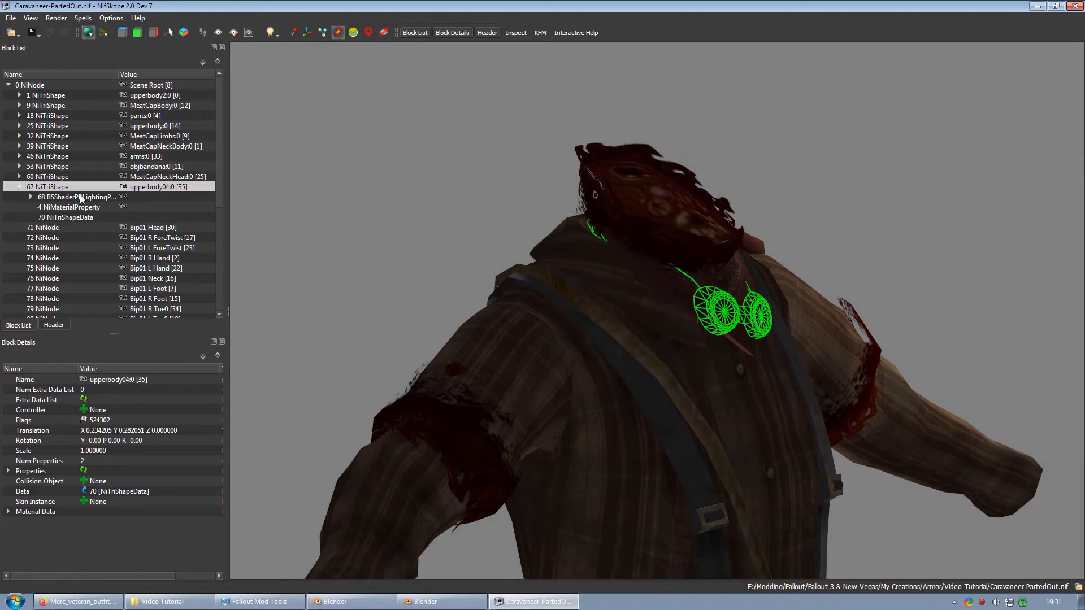
{"action": "left_click", "coordinate": [370, 273]}
Step: Open headhuman.nif from the Video Tutorial folder in a second NifSkope window and frame the head
{"action": "left_click", "coordinate": [163, 602]}
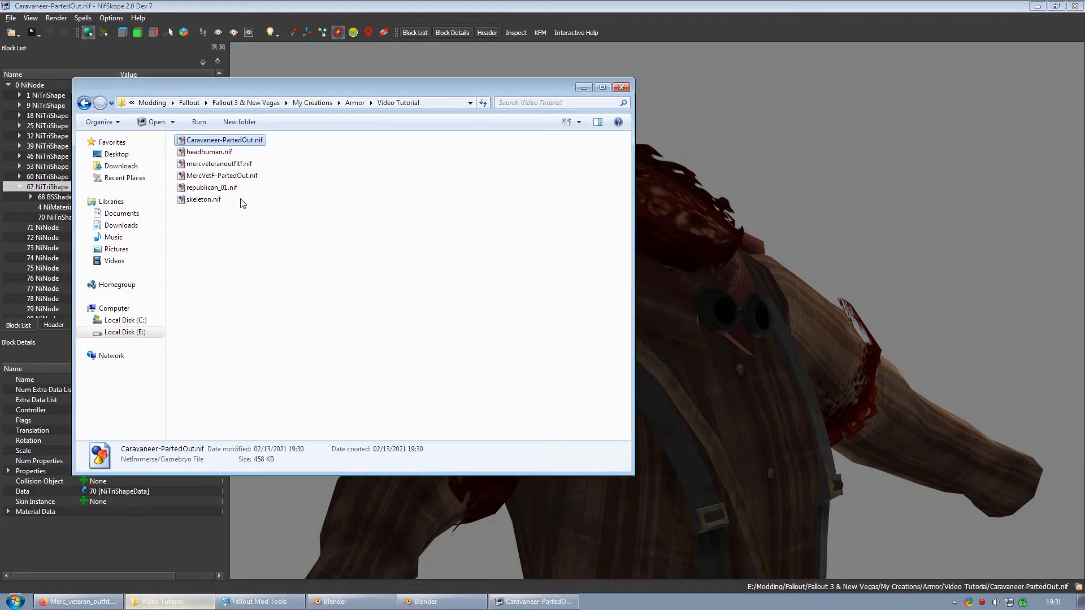
{"action": "double_click", "coordinate": [221, 154]}
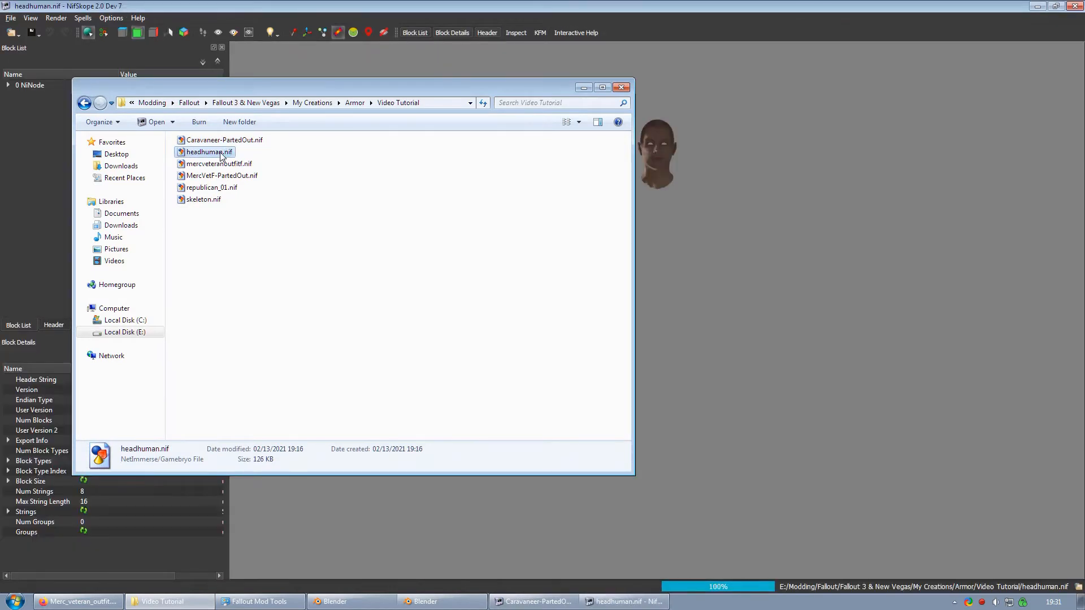
{"action": "left_click", "coordinate": [816, 299]}
{"action": "scroll", "coordinate": [757, 204], "scroll_direction": "up", "scroll_amount": 3}
{"action": "middle_click_drag", "start_coordinate": [725, 209], "coordinate": [689, 464]}
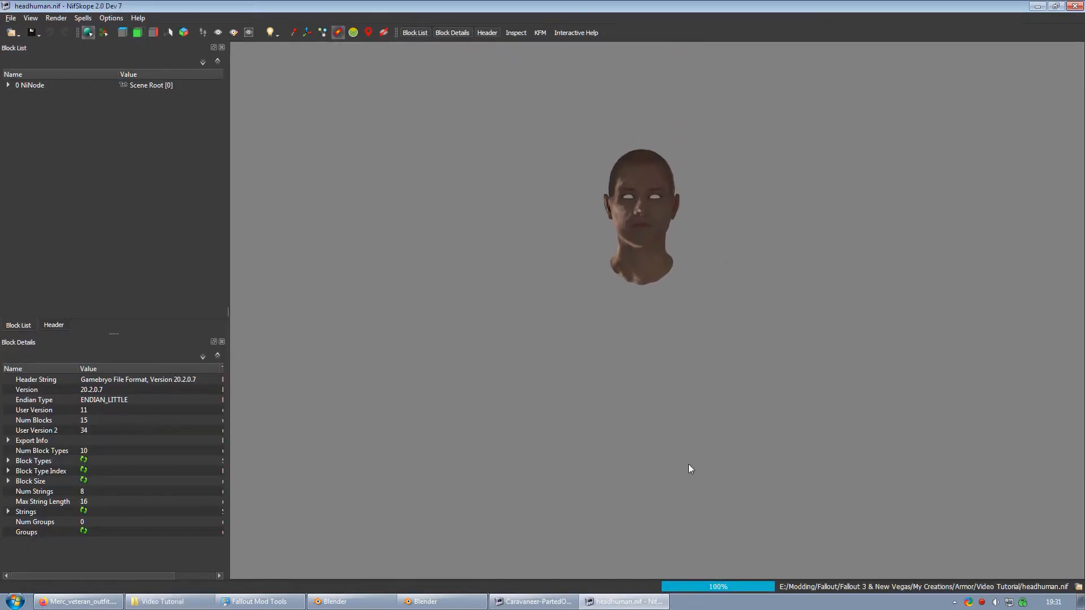
{"action": "scroll", "coordinate": [652, 385], "scroll_direction": "up", "scroll_amount": 3}
{"action": "scroll", "coordinate": [652, 390], "scroll_direction": "down", "scroll_amount": 2}
{"action": "middle_click_drag", "start_coordinate": [673, 372], "coordinate": [663, 411]}
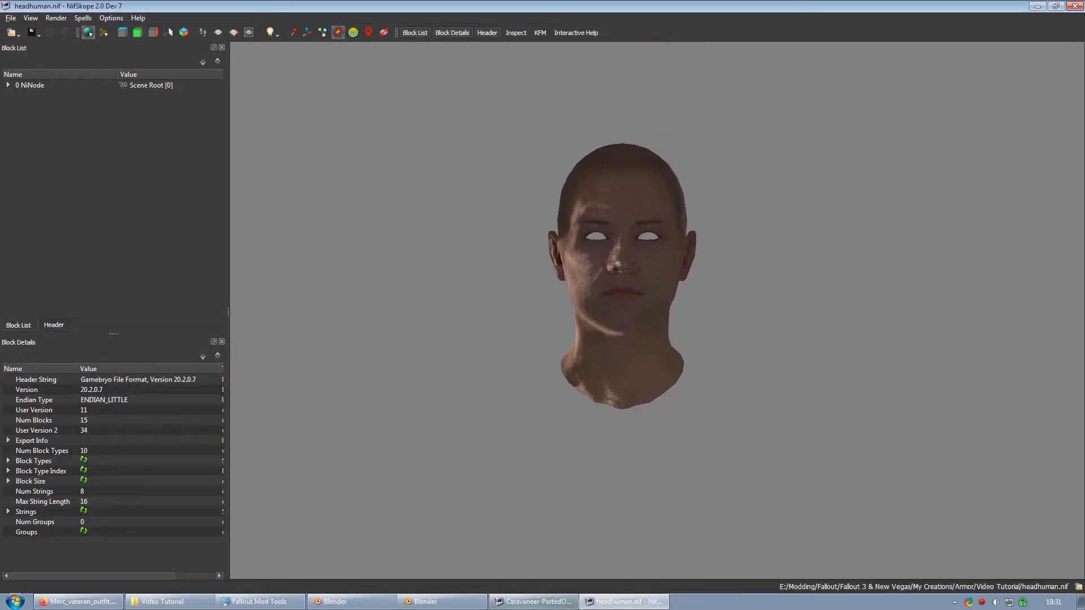
Step: Return to Caravaneer-PartedOut.nif and rename the upperbody04:0 shape as Goggles
{"action": "left_click", "coordinate": [533, 600]}
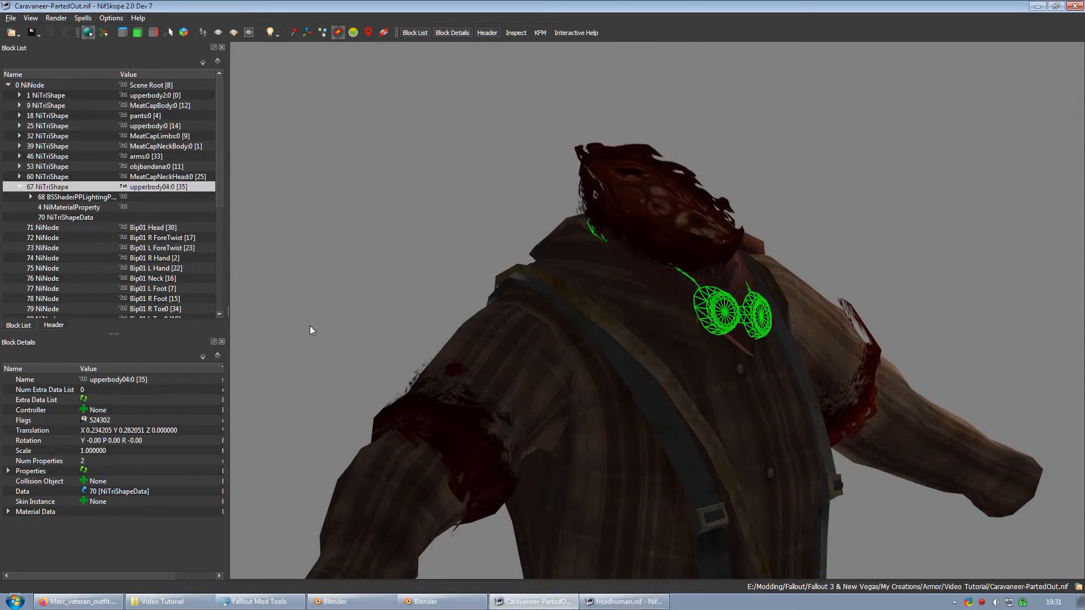
{"action": "double_click", "coordinate": [85, 380]}
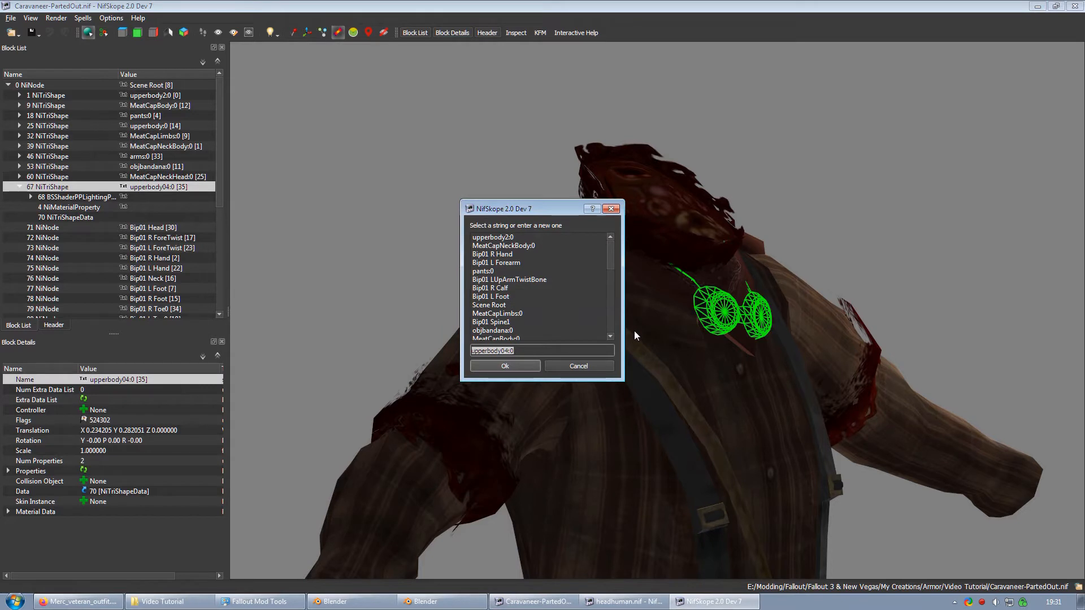
{"action": "type", "text": "Goggles"}
{"action": "key", "text": "Return"}
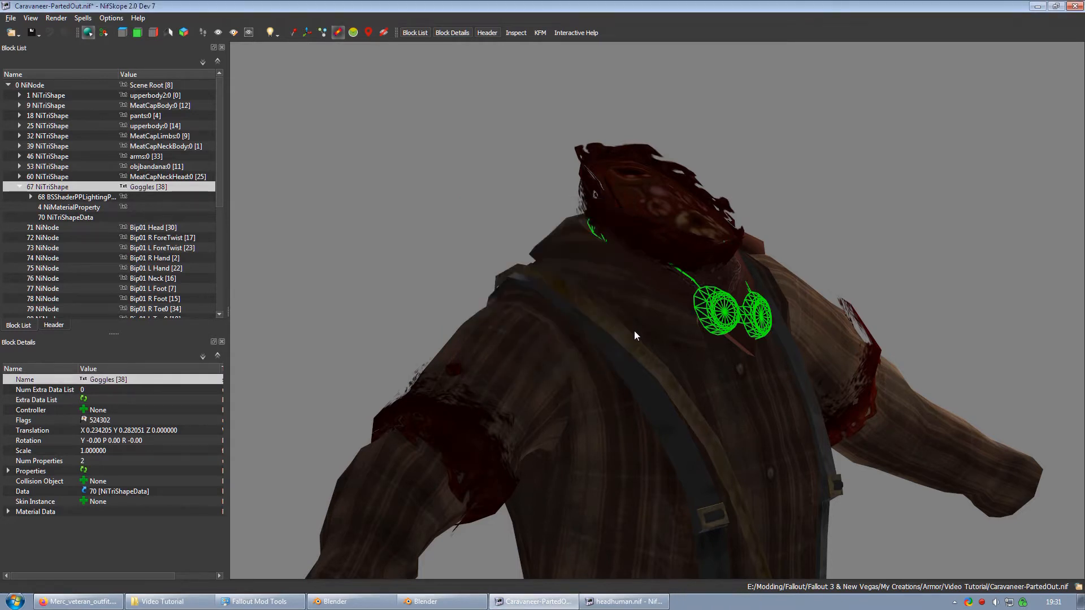
Step: Copy the Goggles branch from Caravaneer-PartedOut.nif and paste it onto the Scene Root node of headhuman.nif
{"action": "right_click", "coordinate": [131, 187]}
{"action": "mouse_move", "coordinate": [152, 181]}
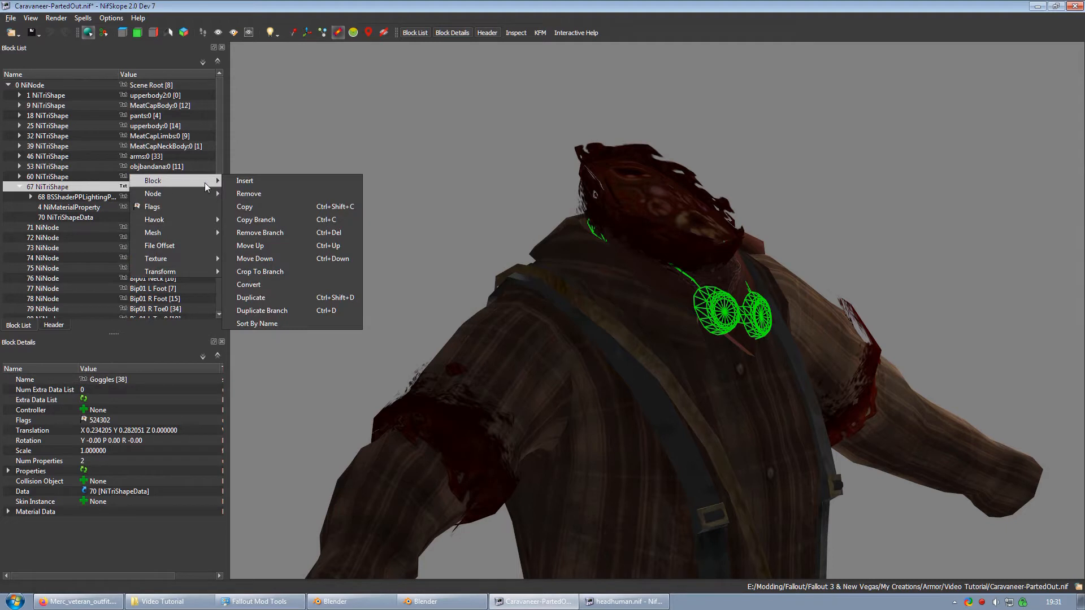
{"action": "left_click", "coordinate": [261, 220]}
{"action": "left_click", "coordinate": [611, 601]}
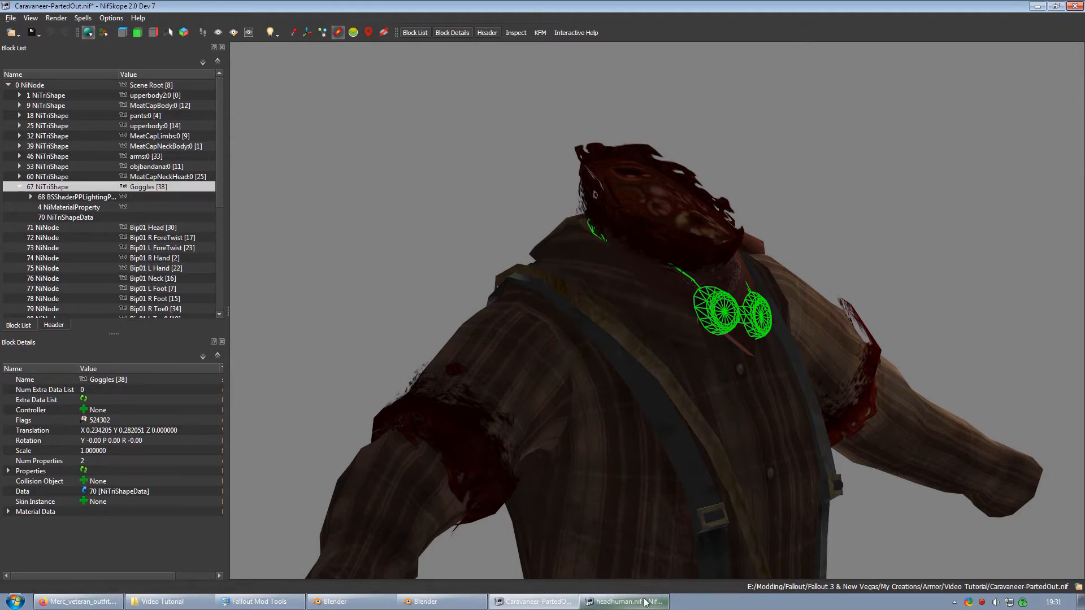
{"action": "left_click", "coordinate": [135, 84]}
{"action": "right_click", "coordinate": [134, 84]}
{"action": "mouse_move", "coordinate": [205, 79]}
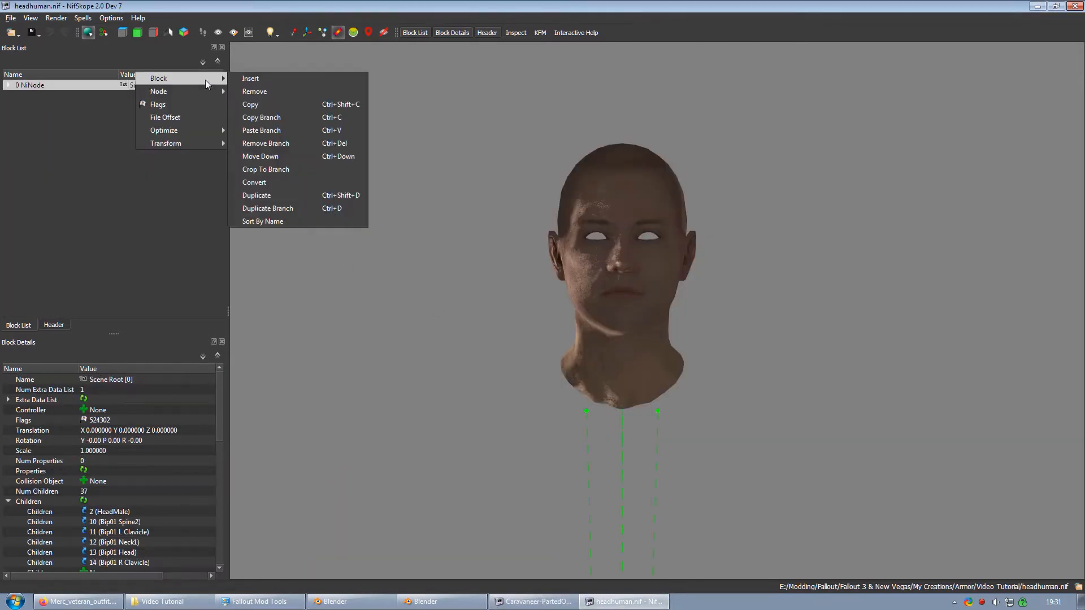
{"action": "left_click", "coordinate": [290, 130]}
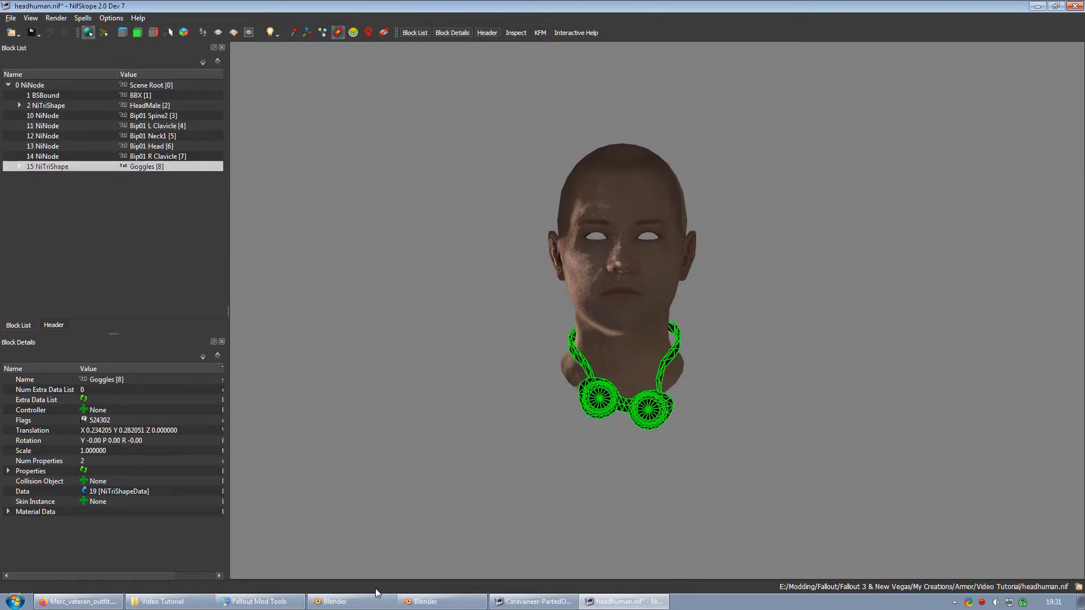
Step: Close the NifSkope window holding Caravaneer-PartedOut.nif
{"action": "left_click", "coordinate": [525, 603]}
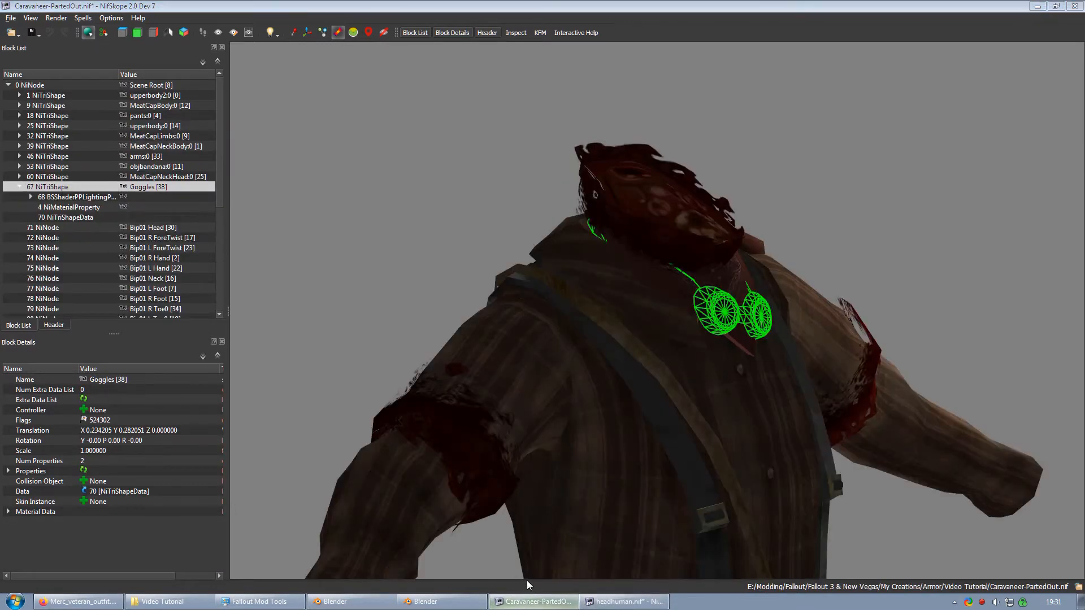
{"action": "left_click", "coordinate": [527, 584]}
{"action": "left_click", "coordinate": [586, 320]}
Step: Open MercVetF-PartedOut.nif from the Video Tutorial folder in NifSkope and select the mask below the scarf
{"action": "left_click", "coordinate": [148, 603]}
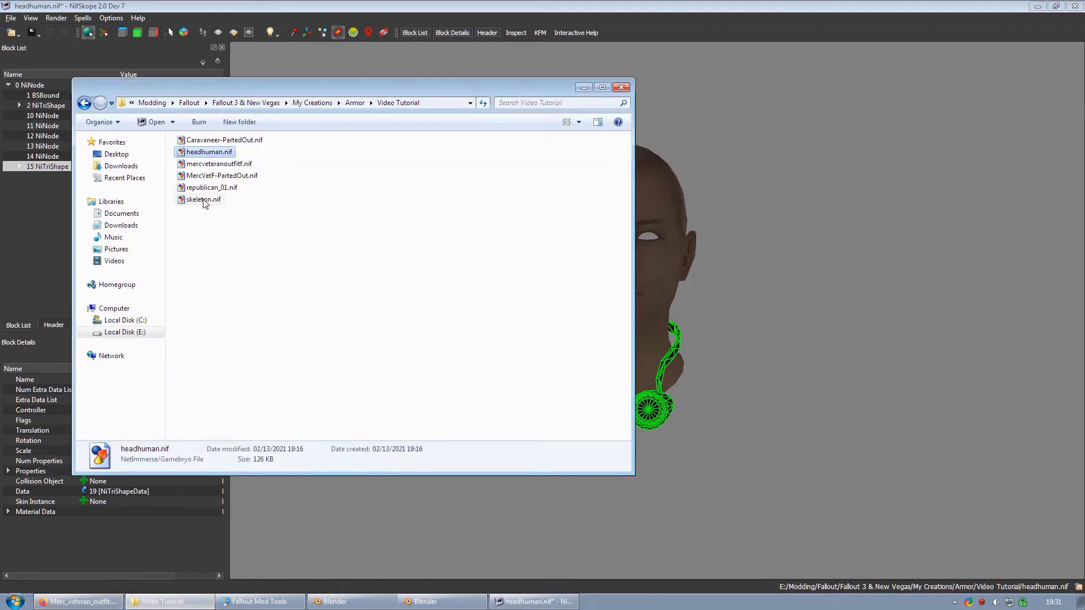
{"action": "double_click", "coordinate": [212, 176]}
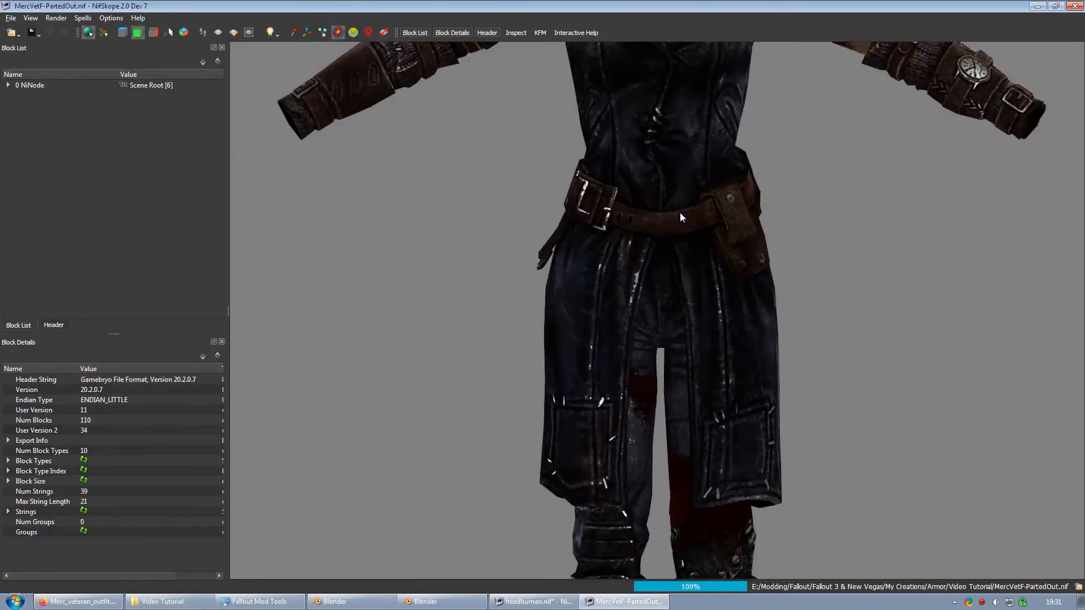
{"action": "middle_click_drag", "start_coordinate": [680, 214], "coordinate": [652, 573]}
{"action": "scroll", "coordinate": [652, 543], "scroll_direction": "up", "scroll_amount": 4}
{"action": "left_click", "coordinate": [644, 221]}
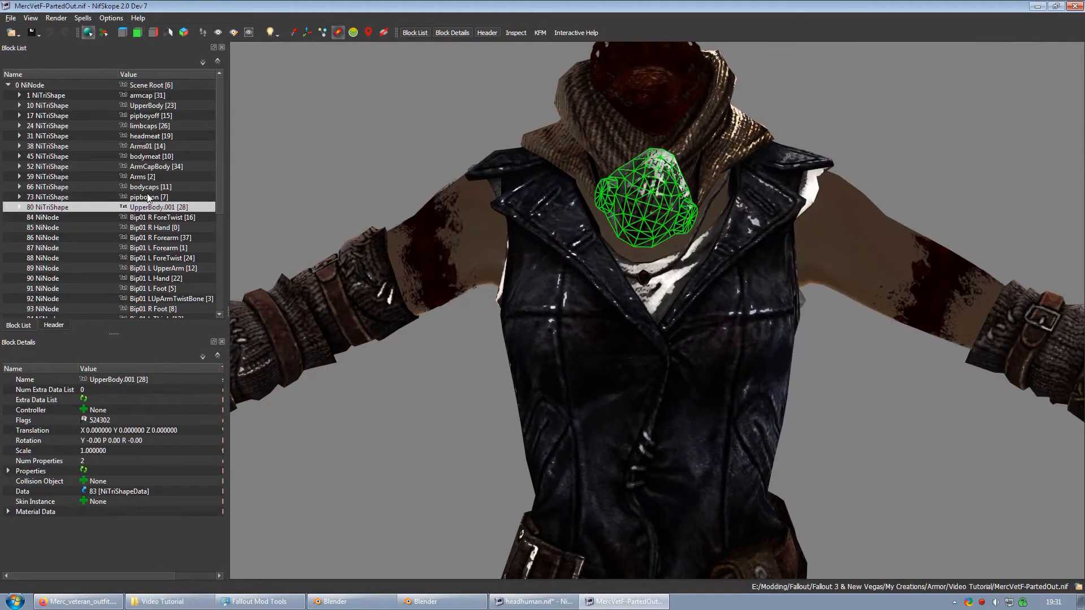
Step: Rename the selected UpperBody.001 shape as Mask
{"action": "double_click", "coordinate": [86, 380]}
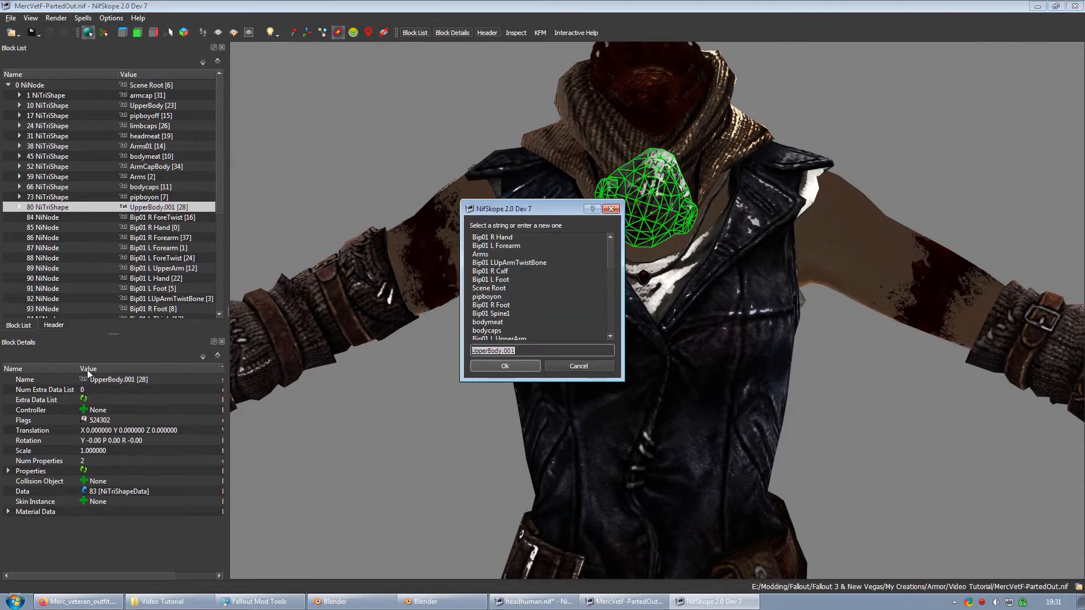
{"action": "type", "text": "Mask"}
{"action": "key", "text": "Return"}
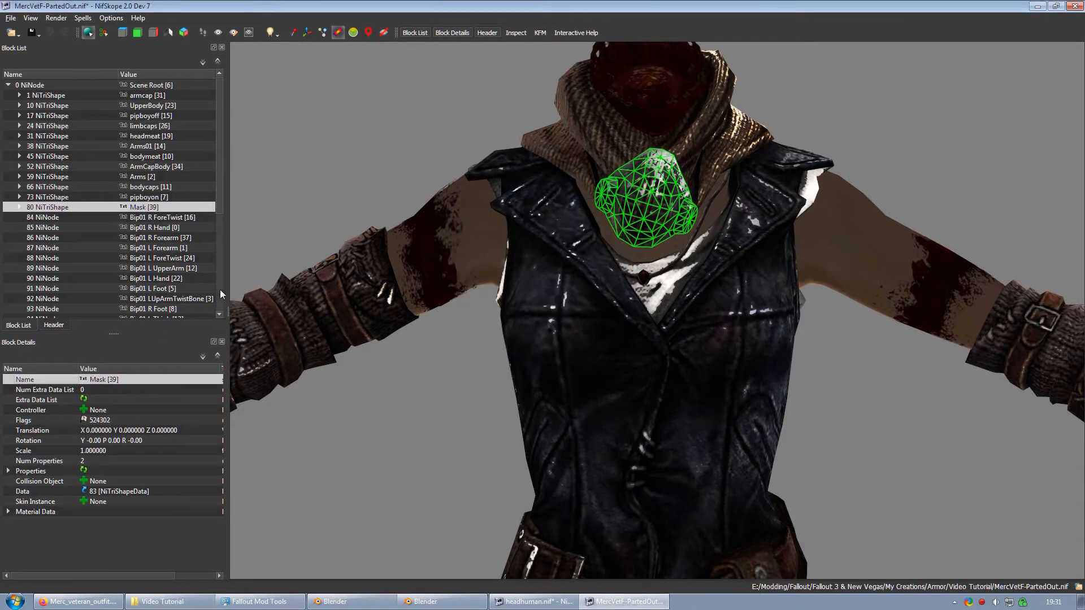
Step: Copy the Mask branch from MercVetF-PartedOut.nif and paste it onto the Scene Root node of headhuman.nif
{"action": "right_click", "coordinate": [148, 208]}
{"action": "mouse_move", "coordinate": [170, 204]}
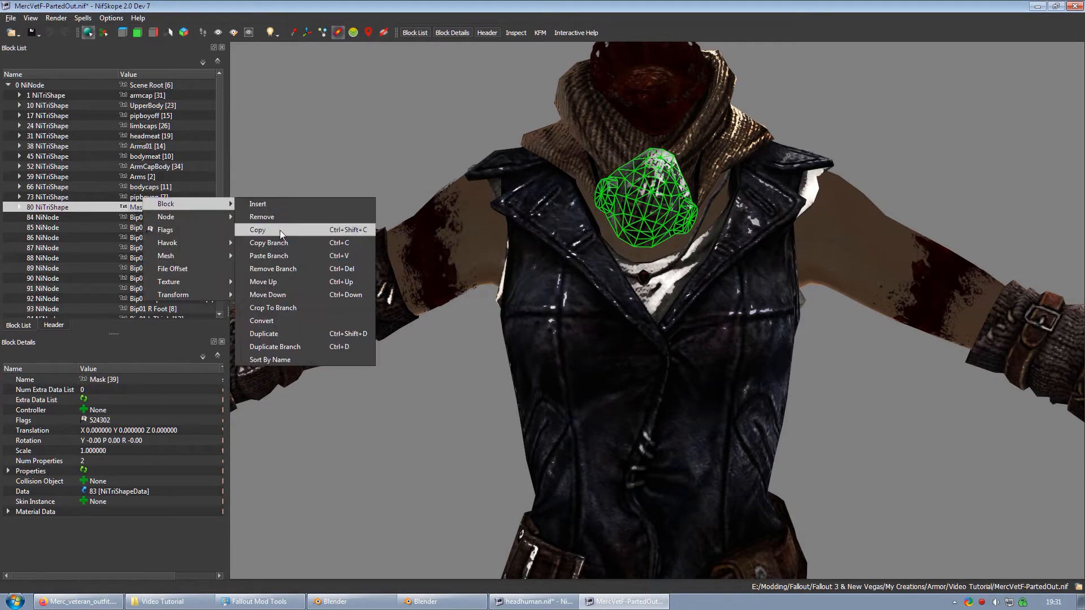
{"action": "left_click", "coordinate": [280, 243]}
{"action": "left_click", "coordinate": [534, 601]}
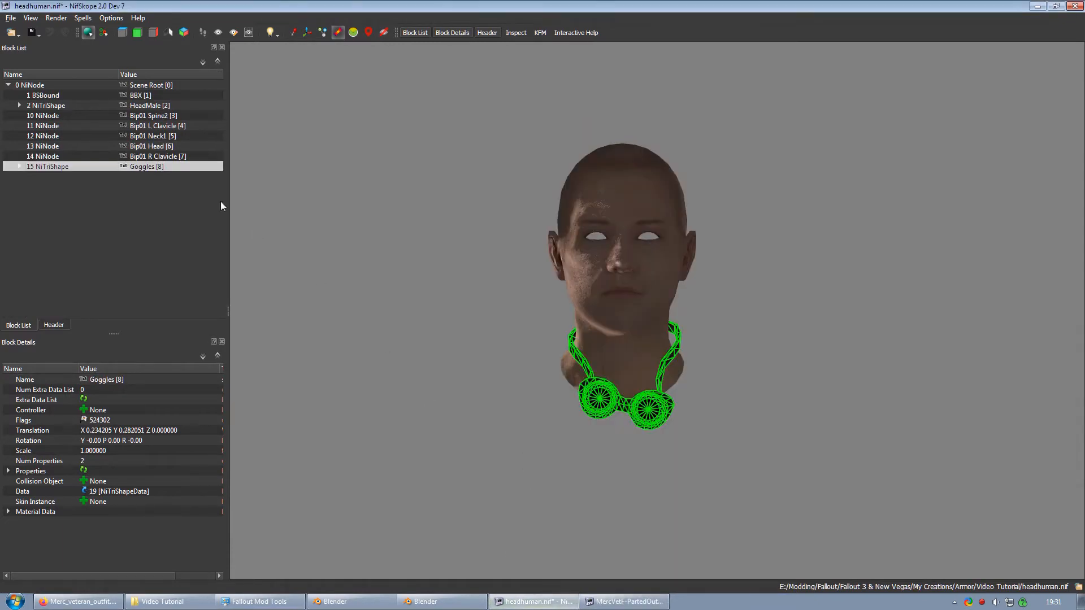
{"action": "left_click", "coordinate": [143, 86]}
{"action": "right_click", "coordinate": [142, 86]}
{"action": "mouse_move", "coordinate": [186, 81]}
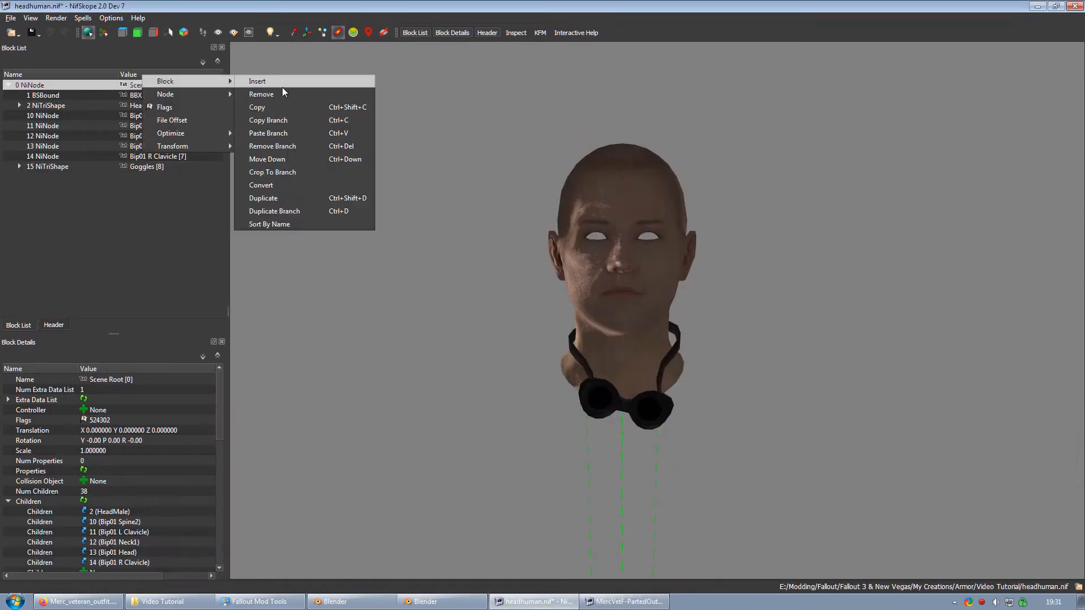
{"action": "left_click", "coordinate": [294, 134]}
Step: Save the combined head, goggles and mask as a new NIF file named TestSHELL-WIP
{"action": "left_click_drag", "start_coordinate": [500, 419], "coordinate": [497, 396]}
{"action": "left_click", "coordinate": [38, 35]}
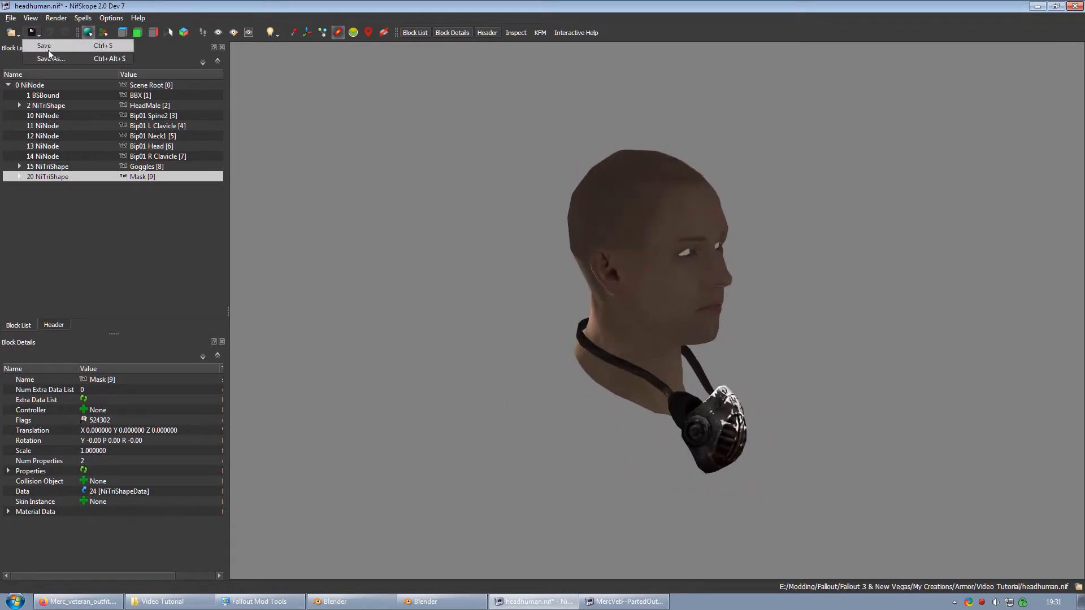
{"action": "left_click", "coordinate": [52, 58]}
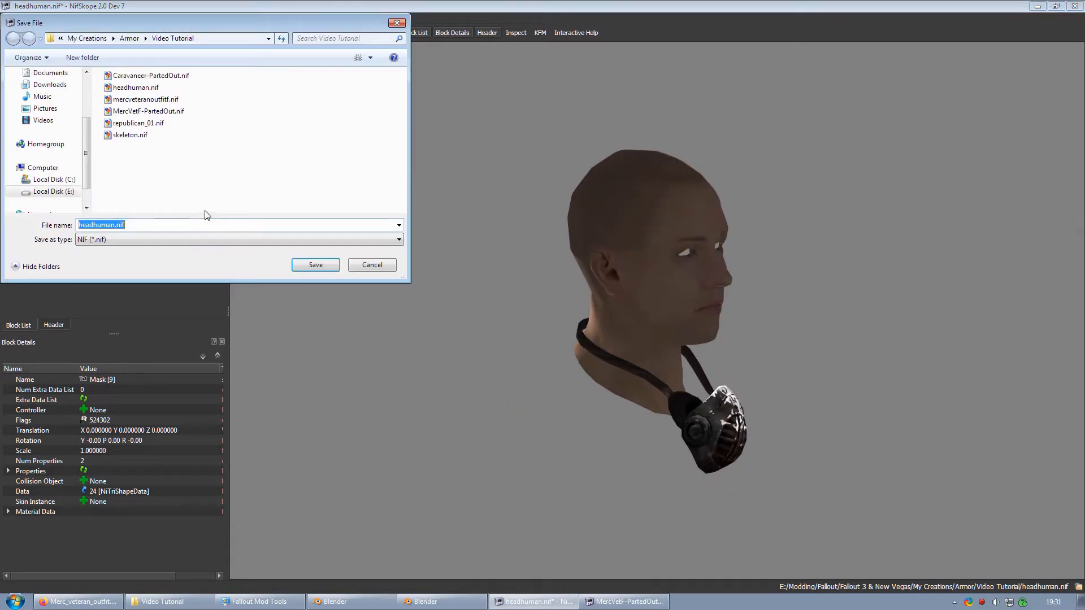
{"action": "type", "text": "TestSHELL-WIP"}
{"action": "left_click", "coordinate": [315, 265]}
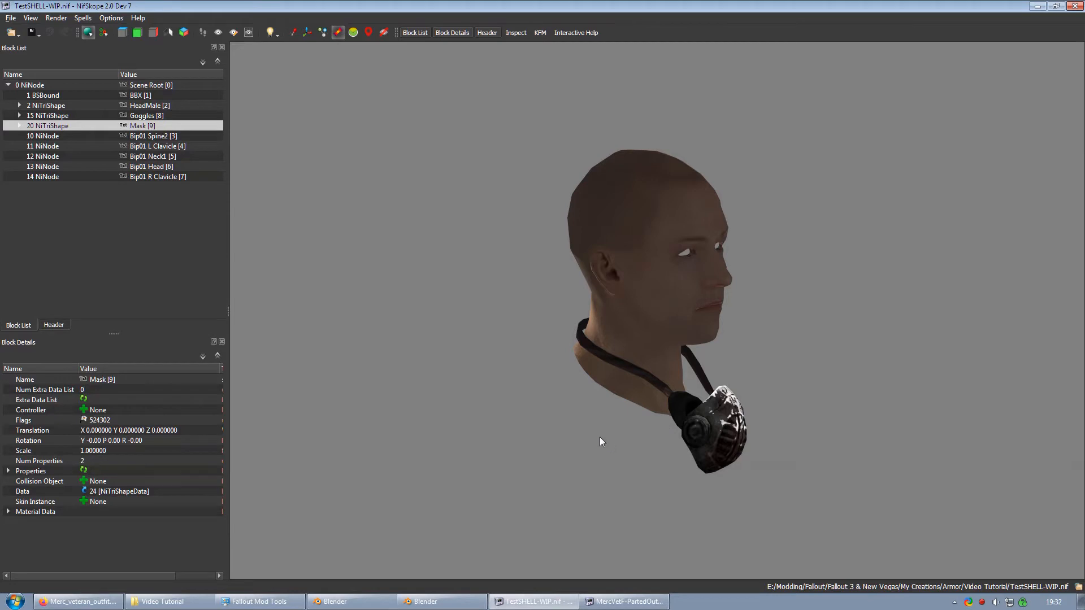
Step: Close both NifSkope windows and erase everything in the current Blender scene
{"action": "left_click", "coordinate": [1074, 5]}
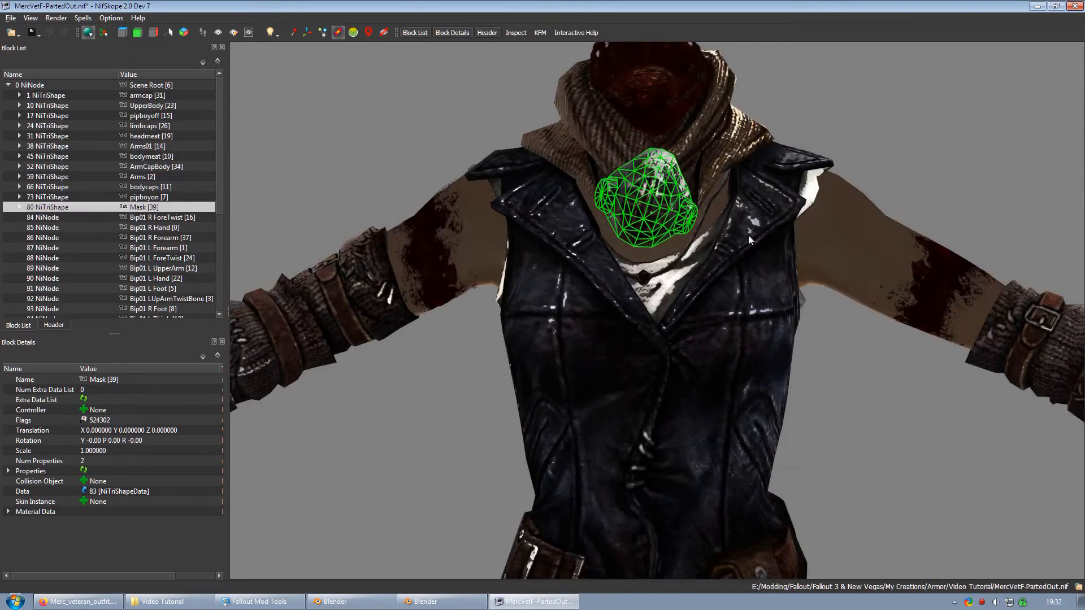
{"action": "left_click", "coordinate": [1074, 6]}
{"action": "left_click", "coordinate": [577, 322]}
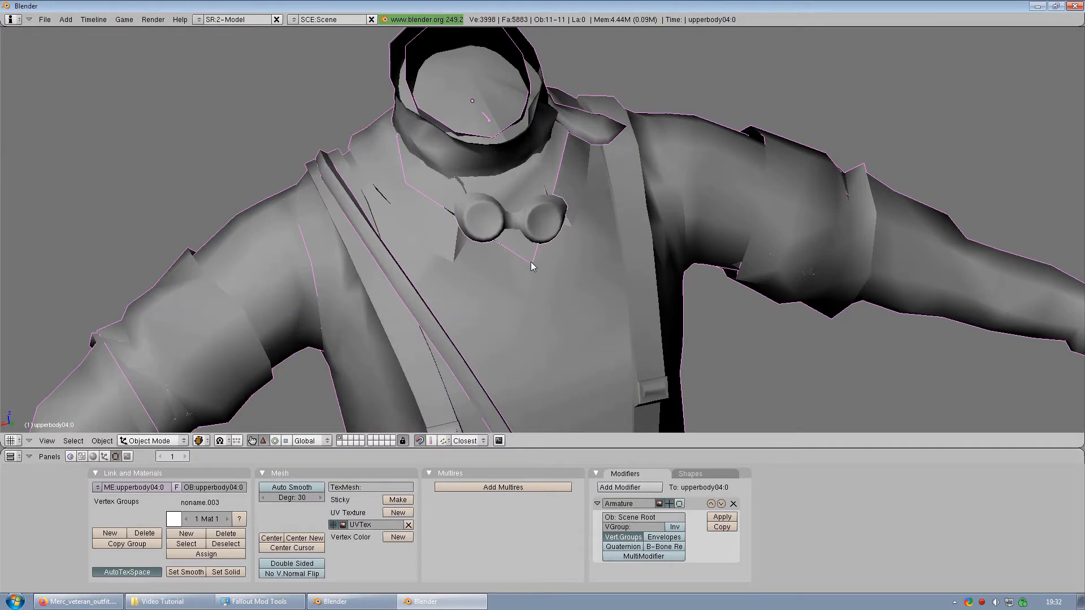
{"action": "key", "text": "ctrl+x"}
{"action": "left_click", "coordinate": [531, 262]}
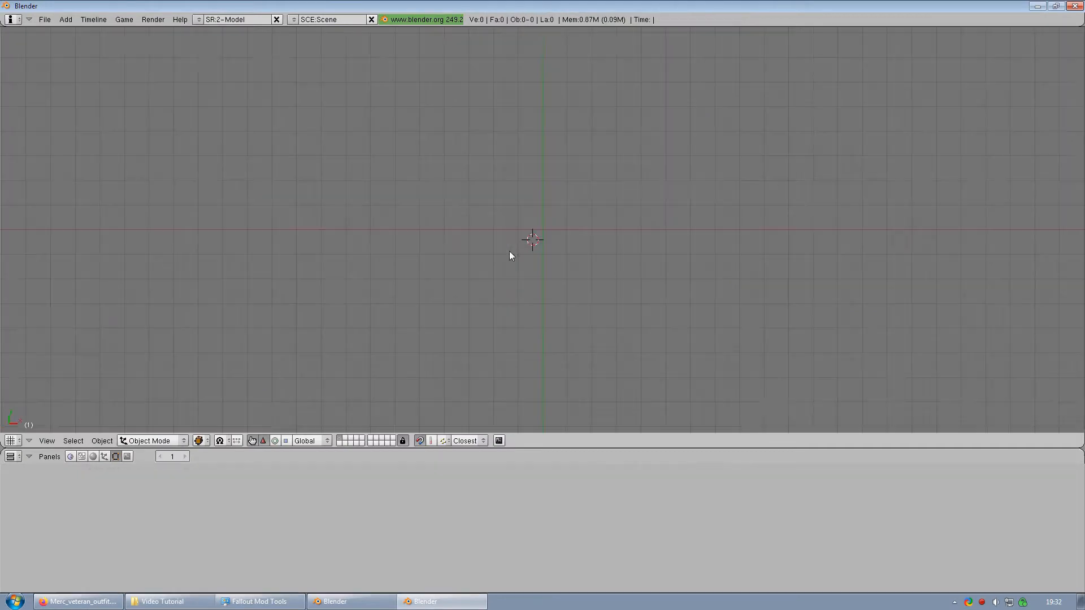
Step: Import TestSHELL-WIP.nif from the Video Tutorial folder into the empty scene
{"action": "left_click", "coordinate": [44, 19]}
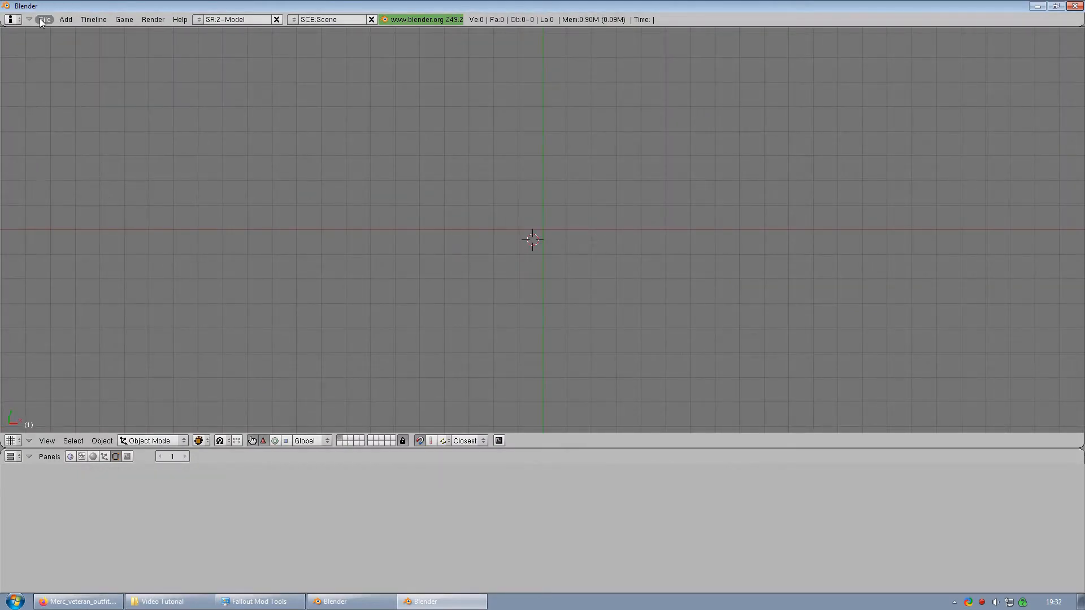
{"action": "left_click", "coordinate": [44, 20]}
{"action": "mouse_move", "coordinate": [142, 218]}
{"action": "left_click", "coordinate": [325, 420]}
{"action": "left_click", "coordinate": [93, 143]}
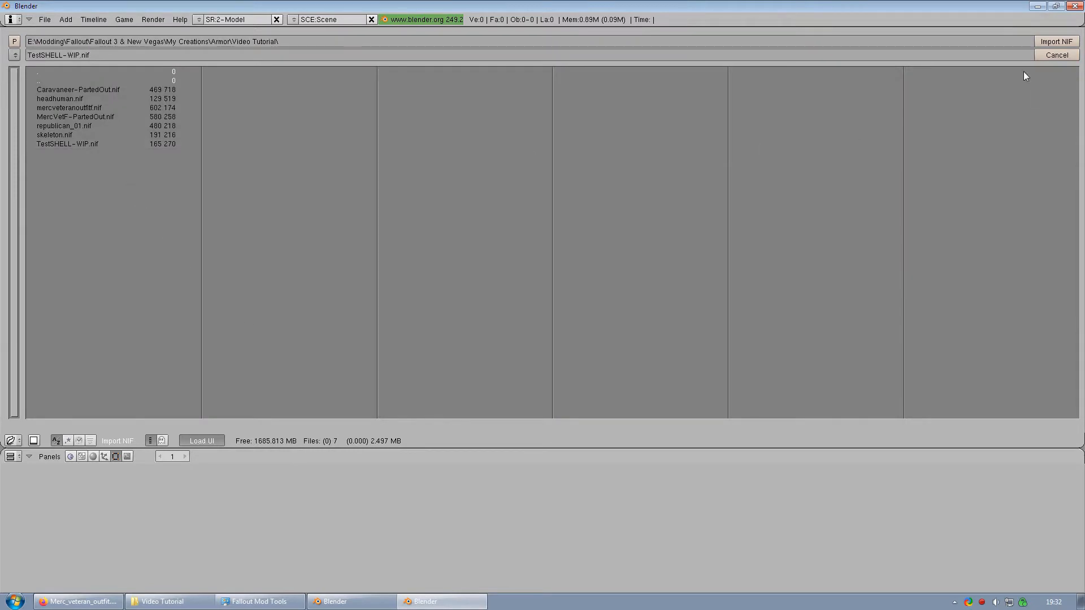
{"action": "left_click", "coordinate": [1047, 41]}
{"action": "left_click", "coordinate": [82, 350]}
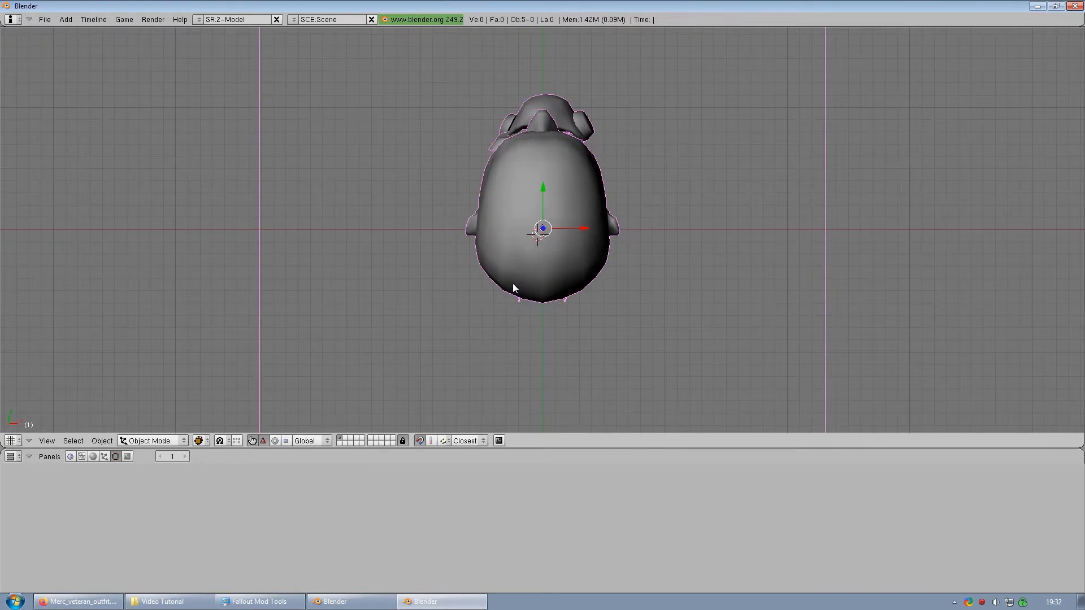
Step: Select the Mask object and raise its whole mesh in Edit Mode from the neck to the nose and mouth level
{"action": "key", "text": "ctrl+KP_1"}
{"action": "scroll", "coordinate": [516, 277], "scroll_direction": "down", "scroll_amount": 5}
{"action": "middle_click_drag", "start_coordinate": [570, 215], "coordinate": [573, 421], "text": "shift"}
{"action": "middle_click_drag", "start_coordinate": [603, 153], "coordinate": [577, 336], "text": "shift"}
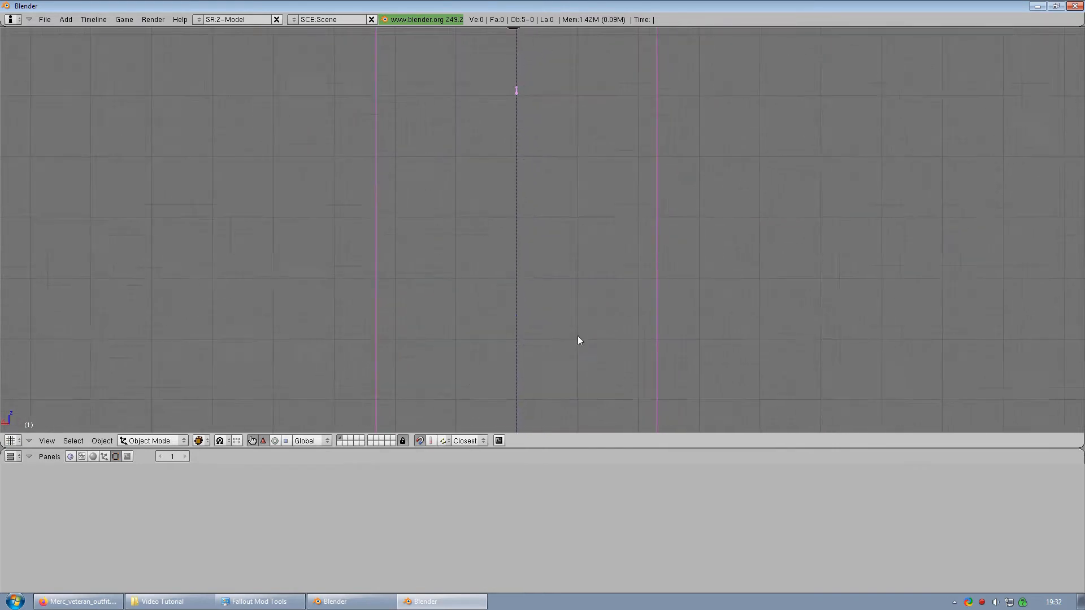
{"action": "middle_click_drag", "start_coordinate": [596, 113], "coordinate": [594, 336], "text": "shift"}
{"action": "middle_click_drag", "start_coordinate": [585, 181], "coordinate": [584, 232], "text": "shift"}
{"action": "scroll", "coordinate": [581, 198], "scroll_direction": "up", "scroll_amount": 2}
{"action": "middle_click_drag", "start_coordinate": [497, 265], "coordinate": [591, 269]}
{"action": "scroll", "coordinate": [591, 270], "scroll_direction": "up", "scroll_amount": 3}
{"action": "middle_click_drag", "start_coordinate": [410, 225], "coordinate": [729, 263]}
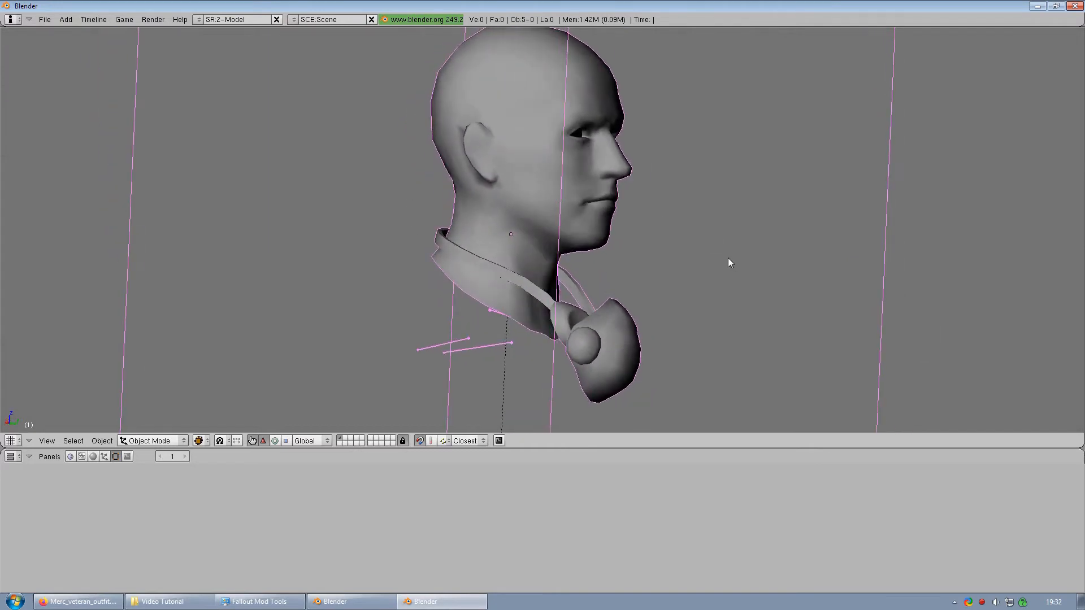
{"action": "right_click", "coordinate": [637, 347]}
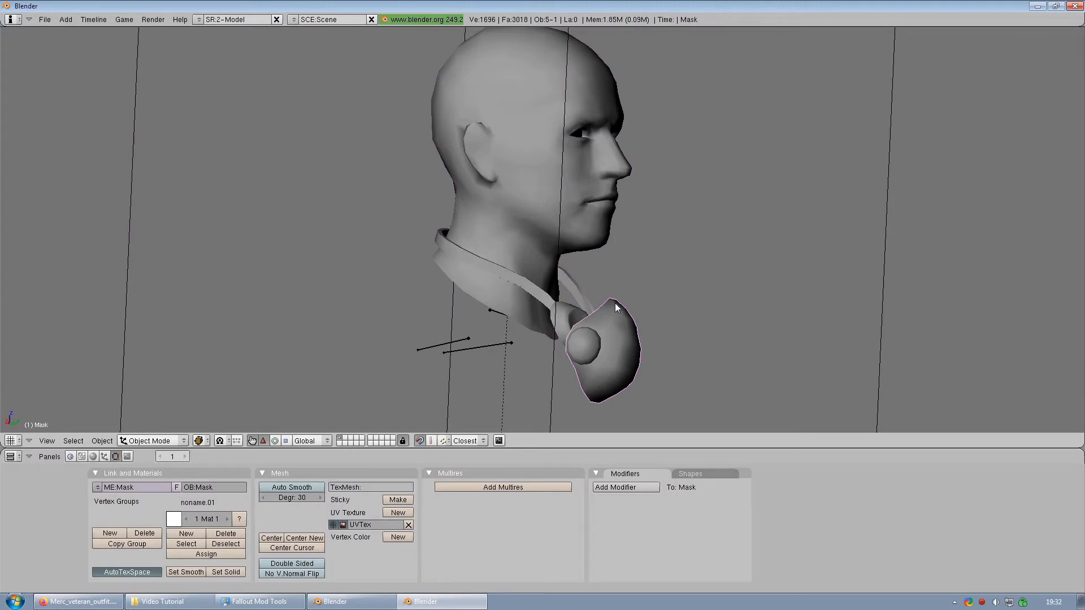
{"action": "key", "text": "Tab"}
{"action": "left_click_drag", "start_coordinate": [609, 311], "coordinate": [617, 161]}
Step: Rotate the mask mesh by -17 degrees in the front view and nudge it along X to centre it on the face
{"action": "middle_click_drag", "start_coordinate": [617, 170], "coordinate": [454, 251]}
{"action": "key", "text": "KP_1"}
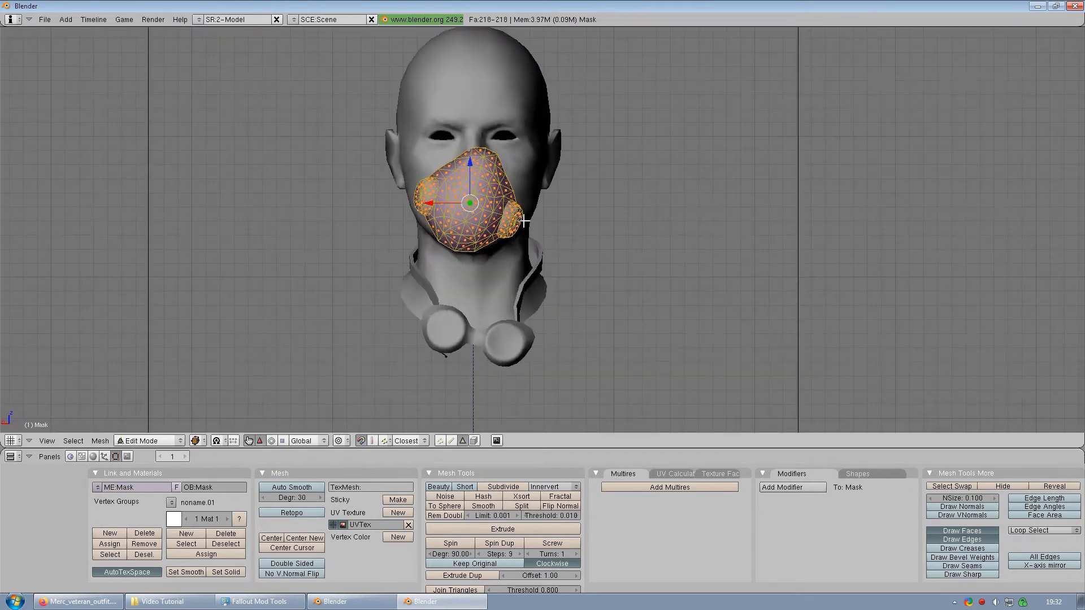
{"action": "scroll", "coordinate": [520, 218], "scroll_direction": "up", "scroll_amount": 2}
{"action": "key", "text": "r"}
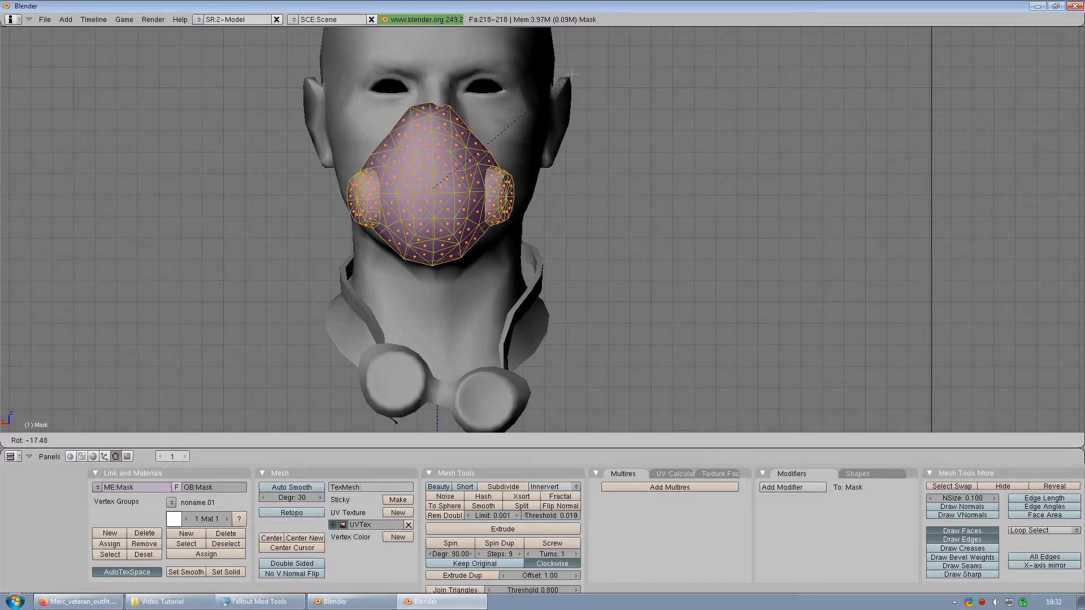
{"action": "type", "text": "-17"}
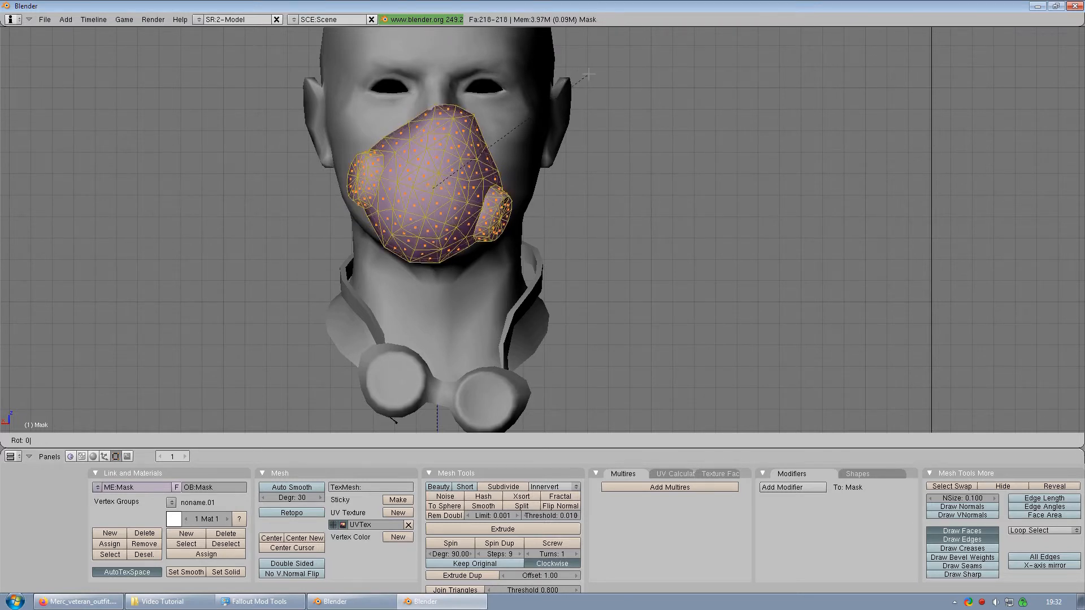
{"action": "key", "text": "Return"}
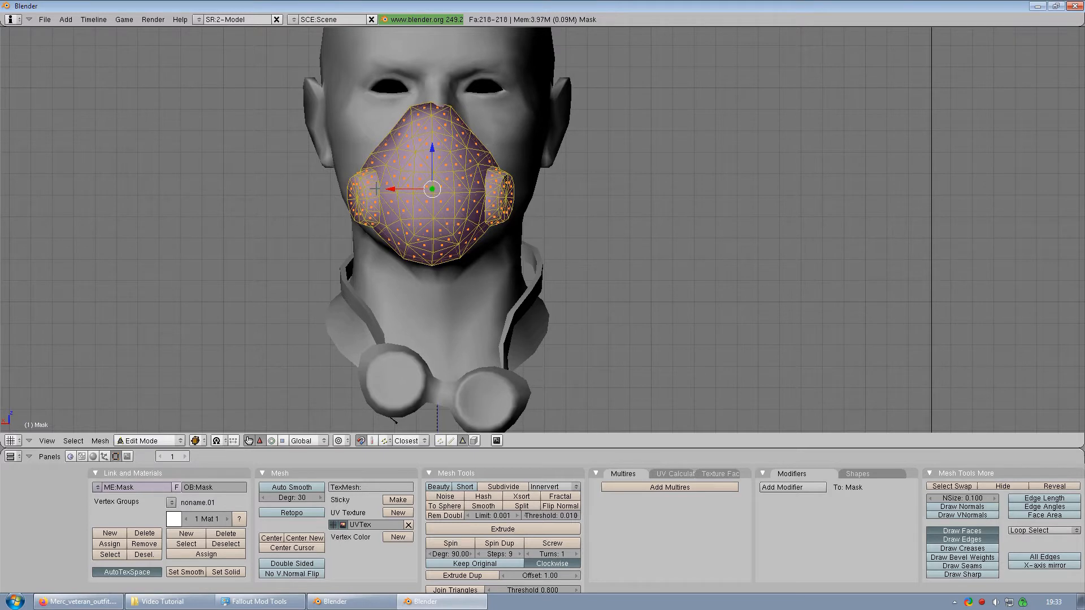
{"action": "left_click_drag", "start_coordinate": [392, 189], "coordinate": [395, 190]}
Step: Rotate the mask about -3 degrees around global Z and tilt it about 5 degrees in the side view to follow the face
{"action": "middle_click_drag", "start_coordinate": [394, 189], "coordinate": [720, 236]}
{"action": "key", "text": "KP_3"}
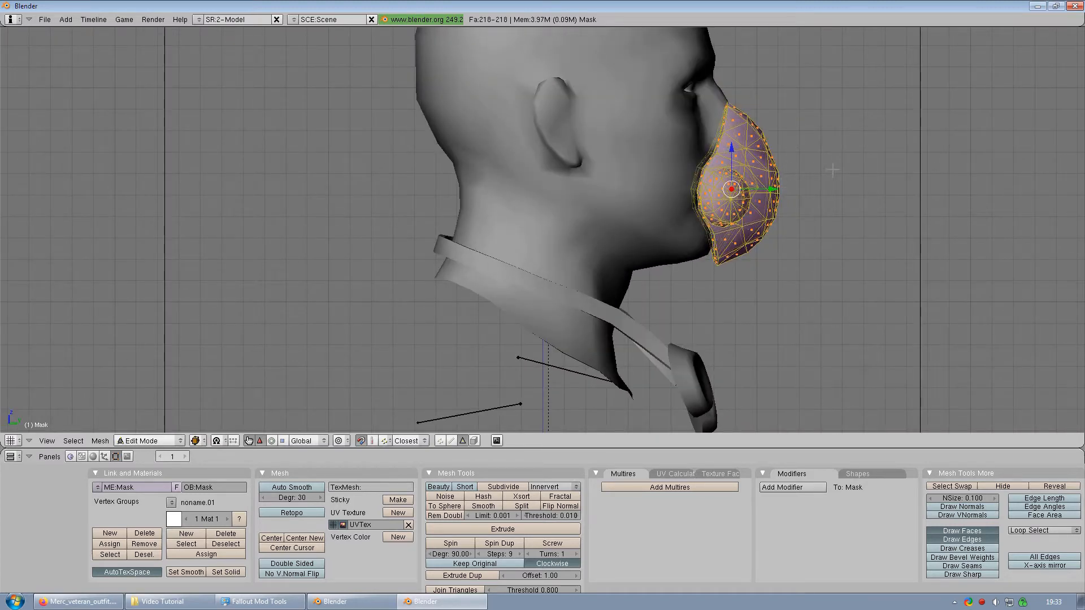
{"action": "key", "text": "r"}
{"action": "key", "text": "z"}
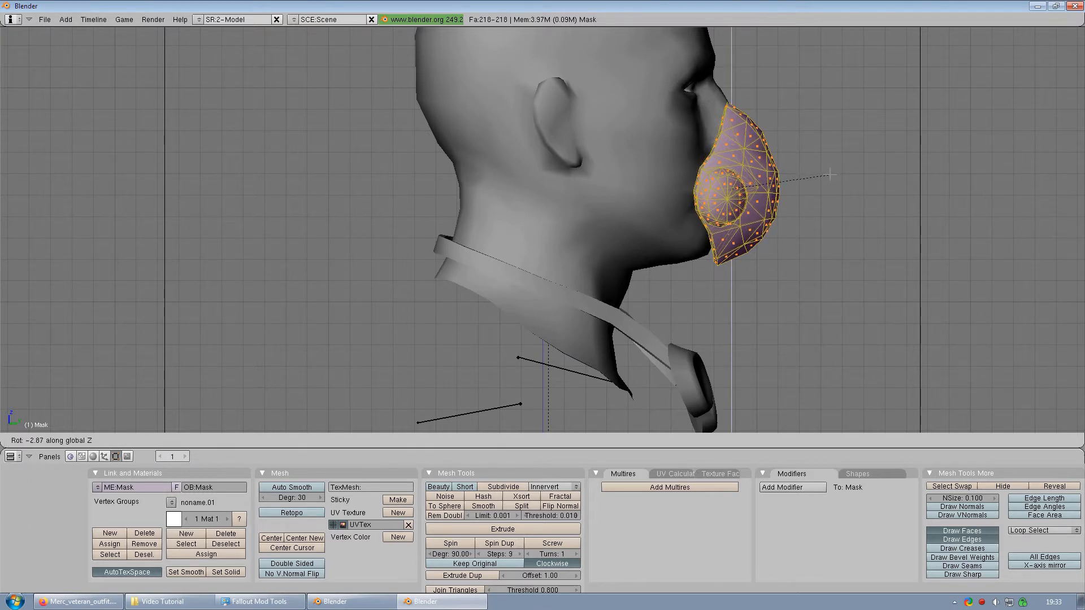
{"action": "left_click", "coordinate": [830, 174]}
{"action": "key", "text": "r"}
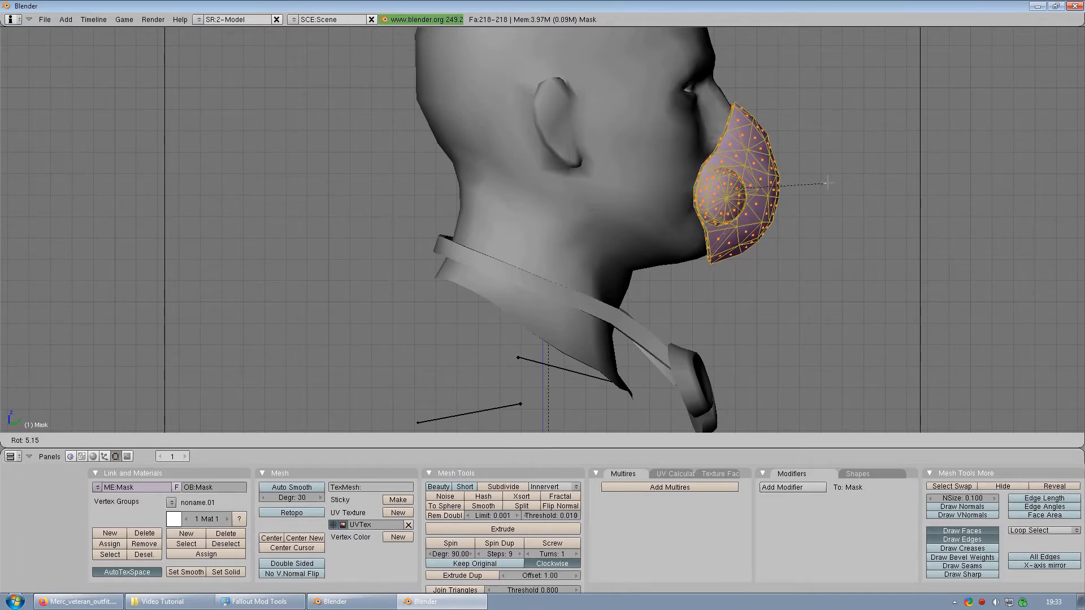
{"action": "left_click", "coordinate": [809, 193]}
Step: Move the mask about 0.42 units back along Y against the face, raise it slightly, and leave Edit Mode
{"action": "key", "text": "g"}
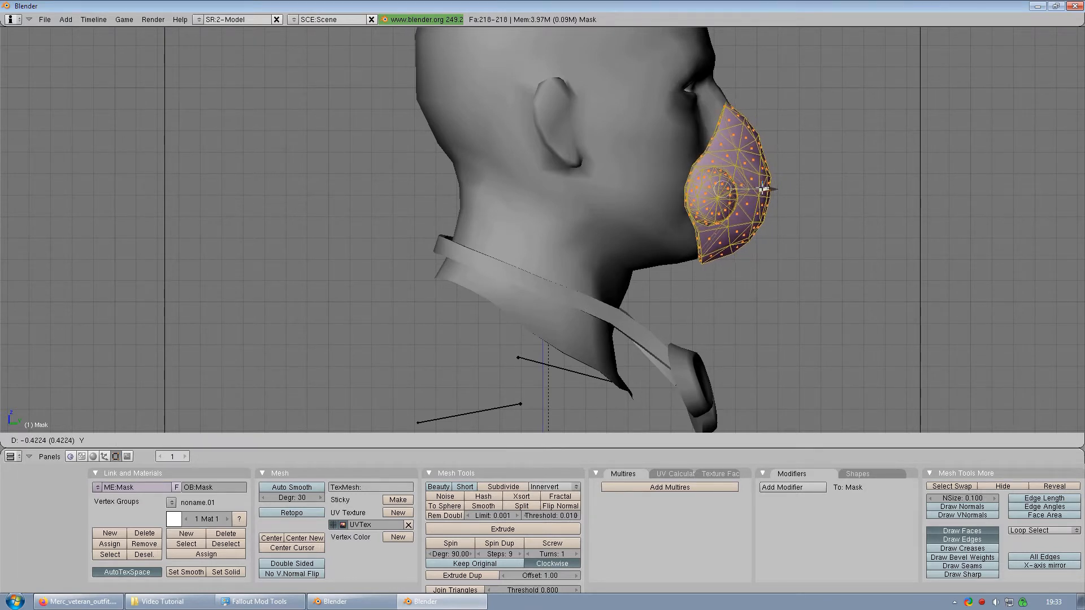
{"action": "left_click", "coordinate": [760, 189]}
{"action": "left_click_drag", "start_coordinate": [722, 149], "coordinate": [722, 144]}
{"action": "middle_click_drag", "start_coordinate": [749, 181], "coordinate": [531, 350]}
{"action": "key", "text": "Tab"}
Step: Select the Goggles object and raise its whole mesh in Edit Mode from the neck to eye level
{"action": "right_click", "coordinate": [377, 412]}
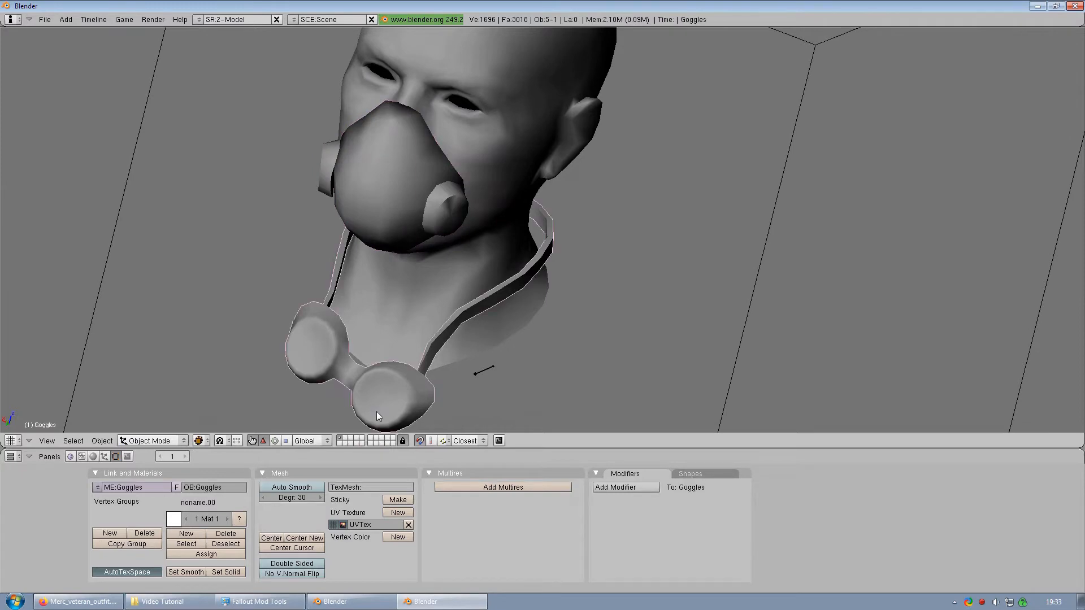
{"action": "key", "text": "Tab"}
{"action": "middle_click_drag", "start_coordinate": [565, 291], "coordinate": [616, 189]}
{"action": "middle_click_drag", "start_coordinate": [572, 191], "coordinate": [536, 194]}
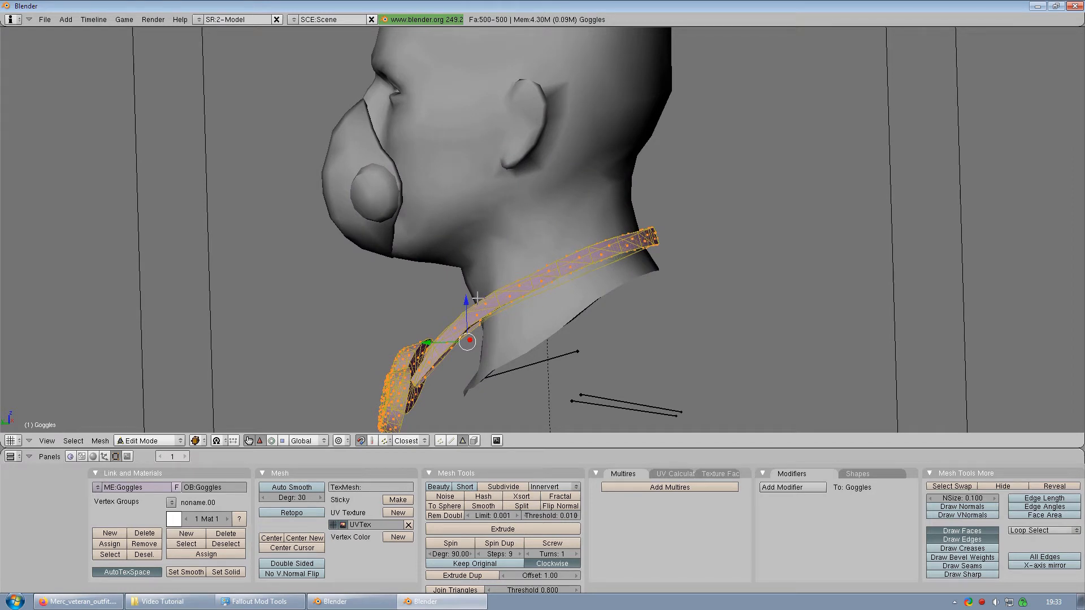
{"action": "left_click_drag", "start_coordinate": [465, 303], "coordinate": [527, 4]}
{"action": "middle_click_drag", "start_coordinate": [508, 85], "coordinate": [506, 240], "text": "shift"}
{"action": "key", "text": "KP_3"}
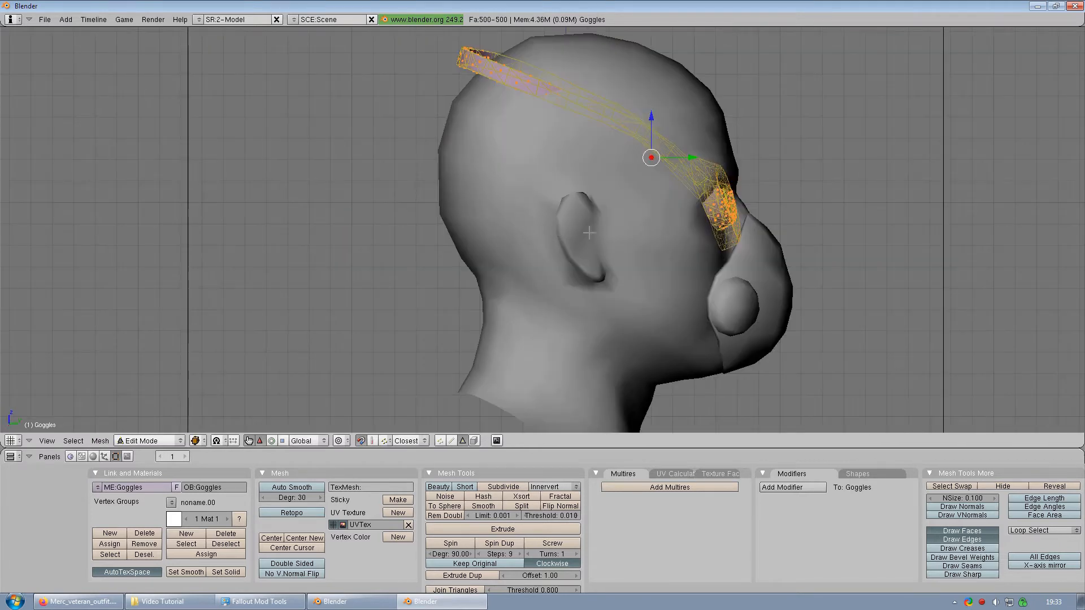
{"action": "scroll", "coordinate": [798, 190], "scroll_direction": "up", "scroll_amount": 2}
{"action": "middle_click_drag", "start_coordinate": [798, 190], "coordinate": [533, 221], "text": "shift"}
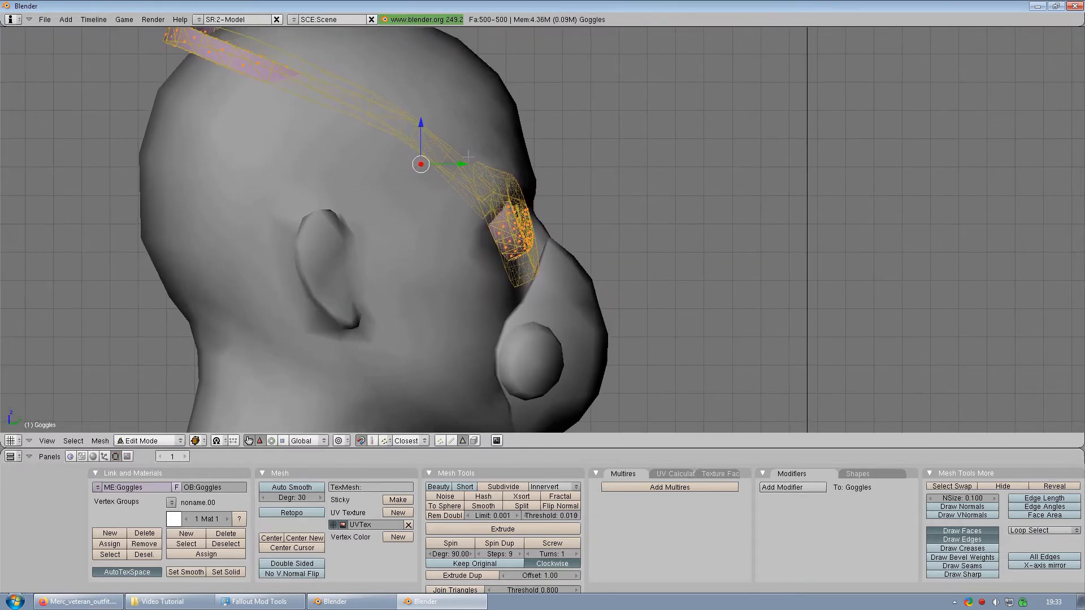
{"action": "key", "text": "shift+d"}
{"action": "right_click", "coordinate": [460, 139]}
{"action": "key", "text": "ctrl+z"}
Step: Move the whole goggles mesh forward along Y so the lenses sit in front of the eyes
{"action": "left_click_drag", "start_coordinate": [463, 163], "coordinate": [511, 162]}
{"action": "key", "text": "KP_1"}
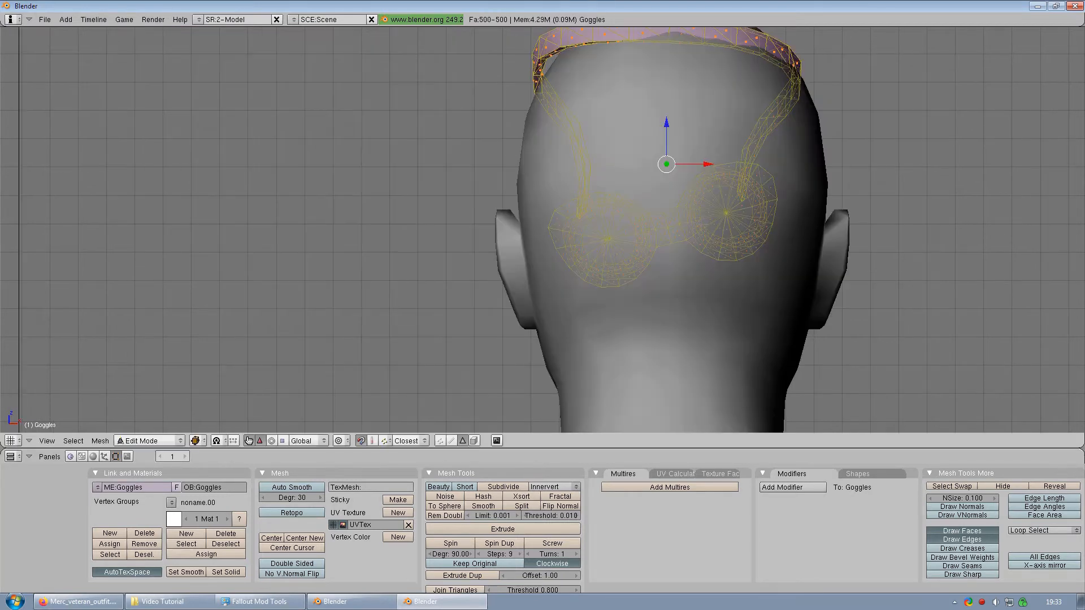
{"action": "key", "text": "ctrl+KP_1"}
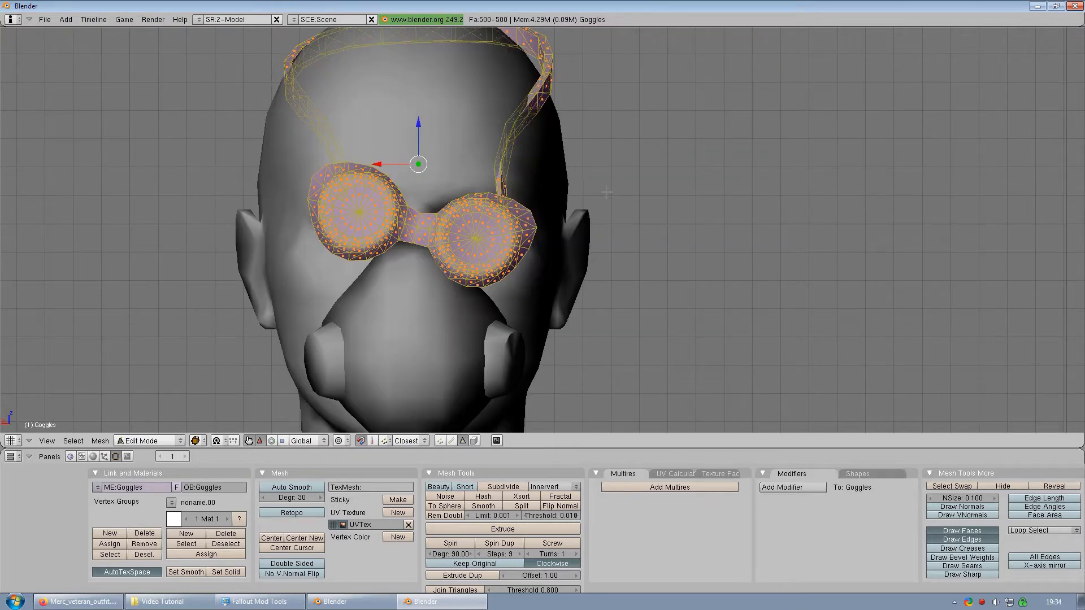
Step: Select only the lens frame of the goggles, without the strap, and rotate it -13 degrees in the front view to level it
{"action": "key", "text": "r"}
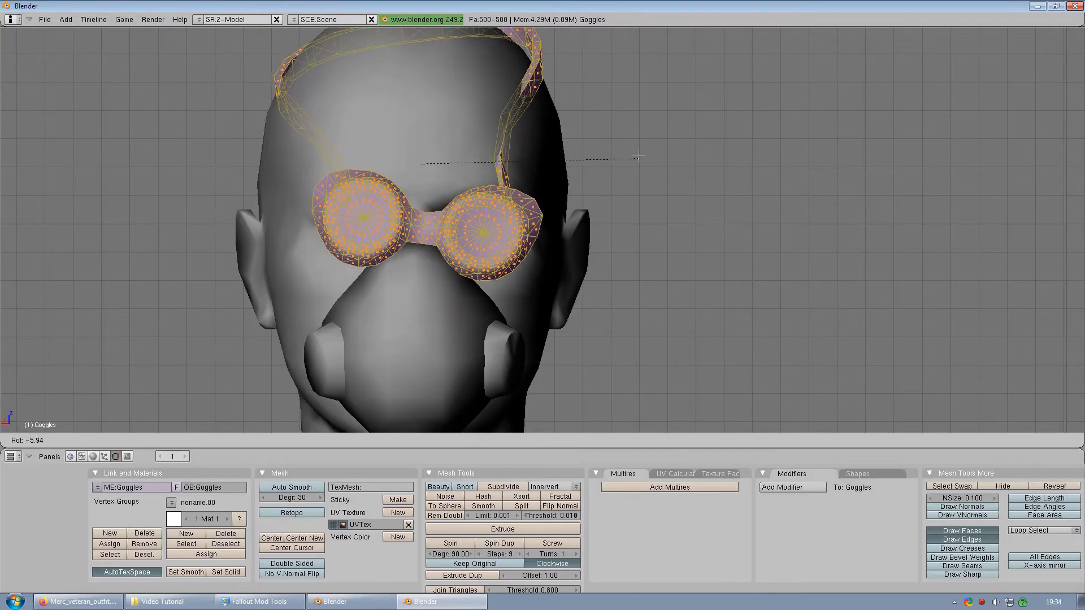
{"action": "key", "text": "Escape"}
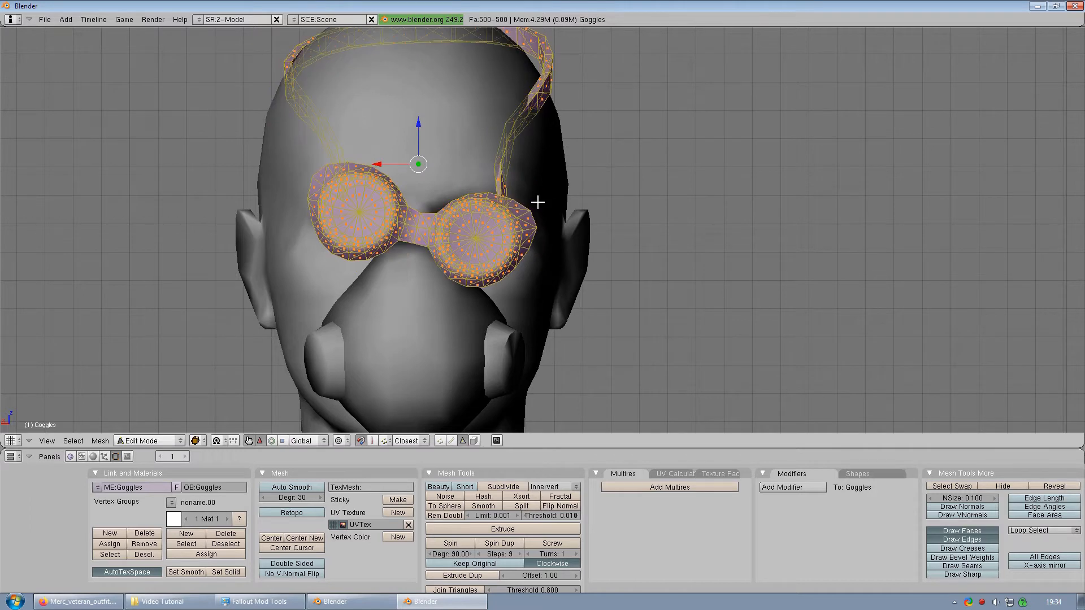
{"action": "key", "text": "a"}
{"action": "key", "text": "b"}
{"action": "left_click_drag", "start_coordinate": [367, 159], "coordinate": [462, 264]}
{"action": "key", "text": "l"}
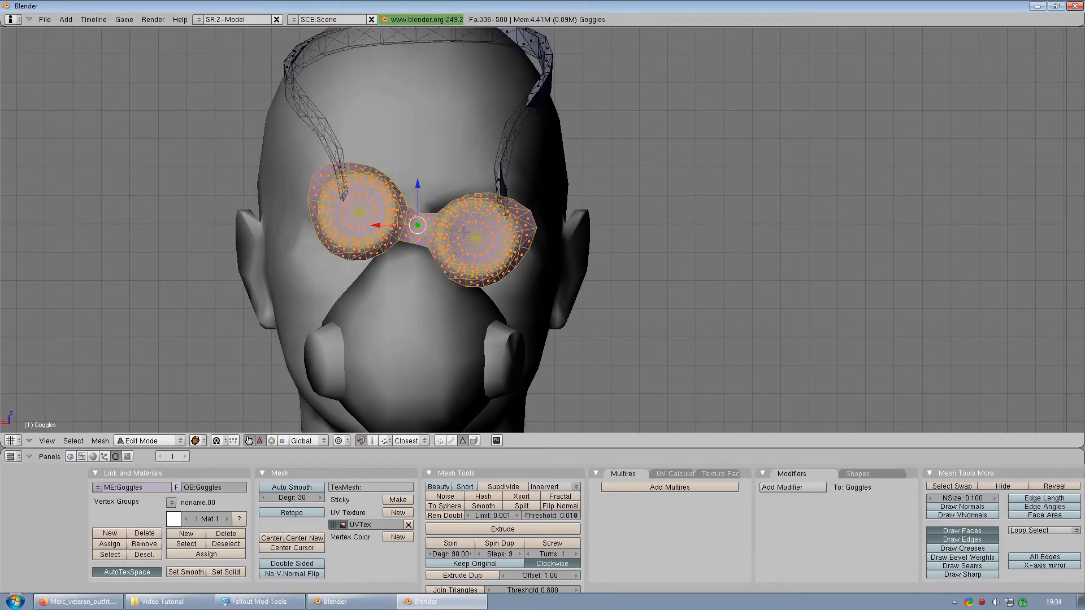
{"action": "key", "text": "r"}
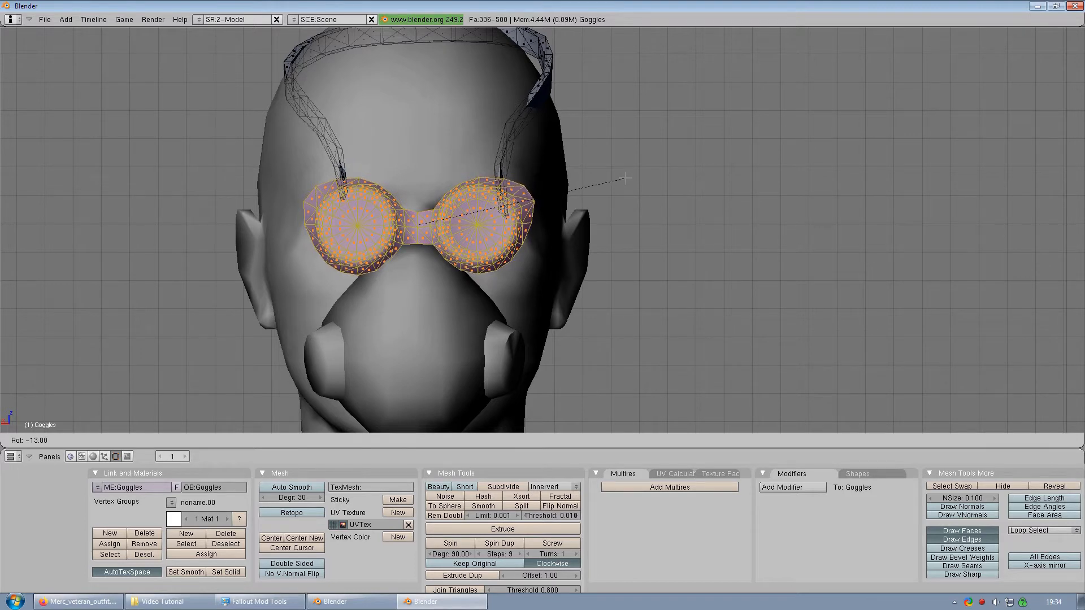
{"action": "left_click", "coordinate": [625, 180]}
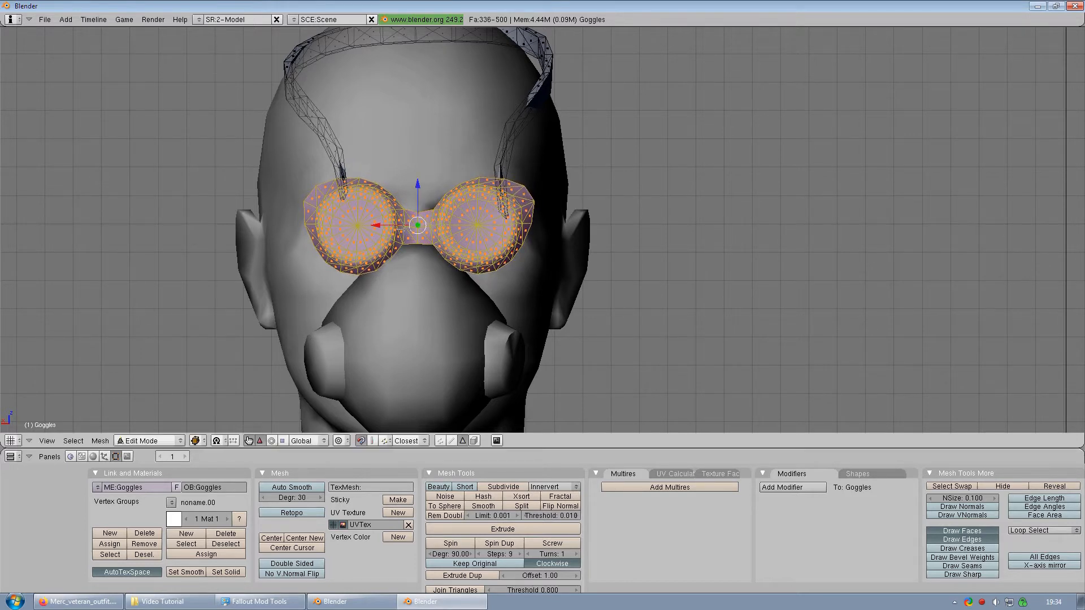
Step: Shift the selected lens frame about 0.14 units along X to centre it on the face
{"action": "key", "text": "g"}
{"action": "key", "text": "x"}
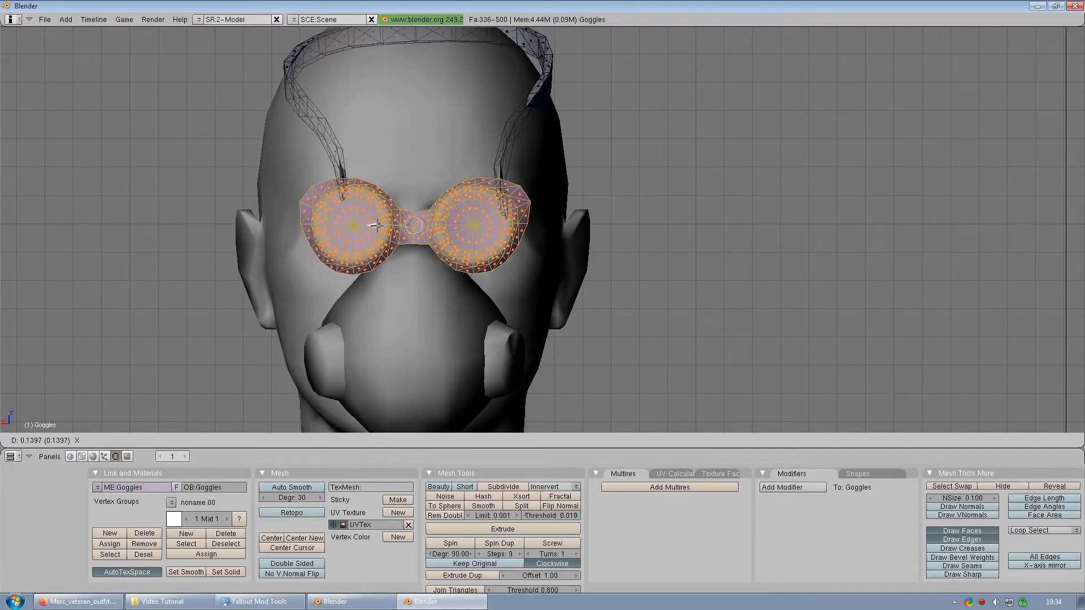
{"action": "left_click", "coordinate": [376, 225]}
Step: Rotate the lens frame about 5 degrees around global Z, plus about 14 degrees in the side view to set it upright
{"action": "middle_click_drag", "start_coordinate": [376, 225], "coordinate": [634, 241]}
{"action": "key", "text": "KP_3"}
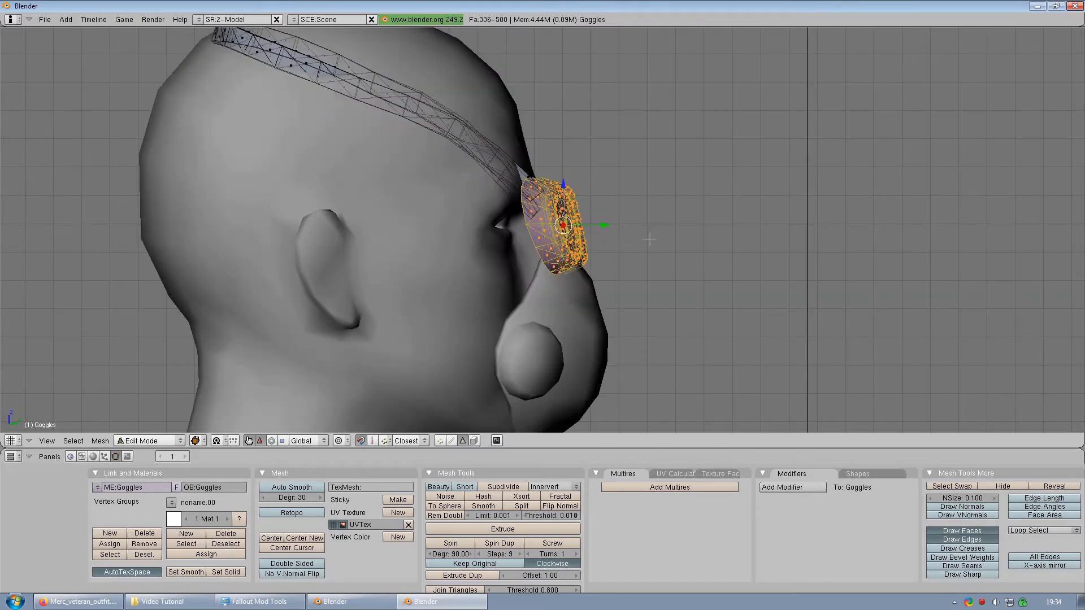
{"action": "key", "text": "r"}
{"action": "key", "text": "z"}
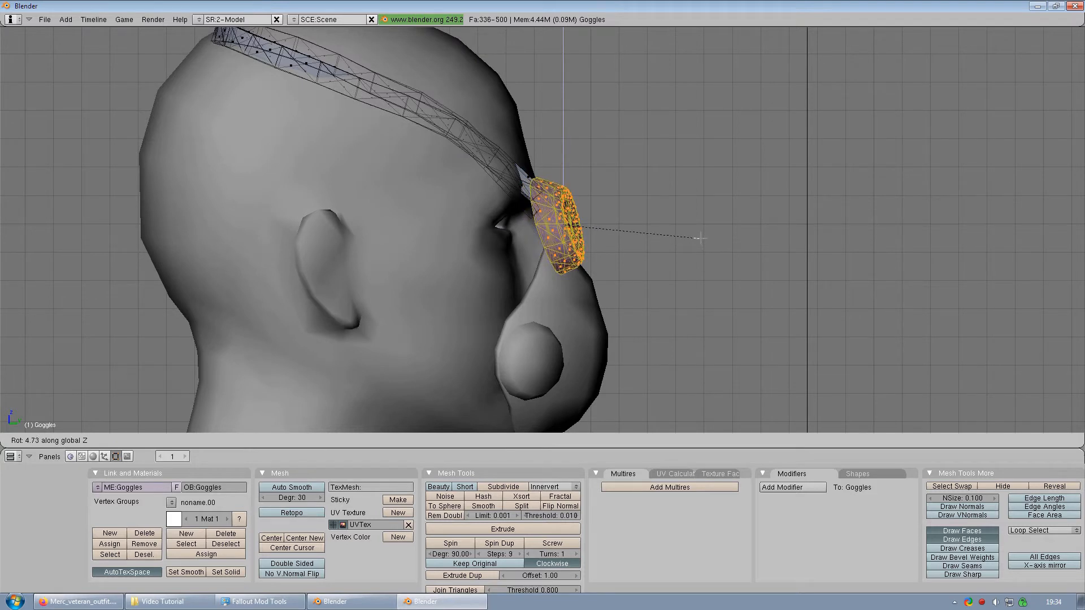
{"action": "left_click", "coordinate": [700, 240]}
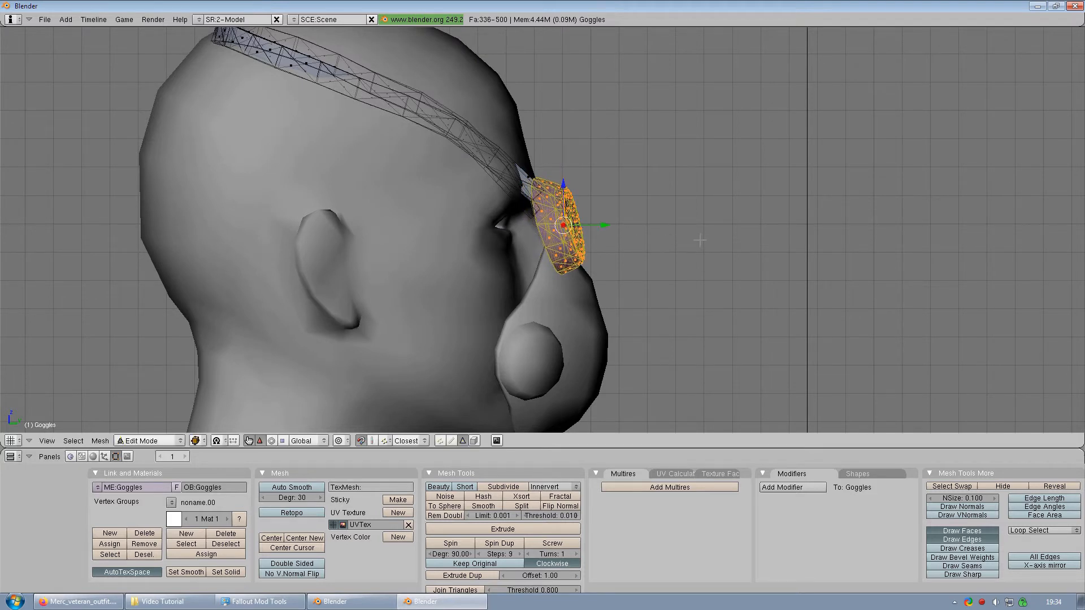
{"action": "key", "text": "r"}
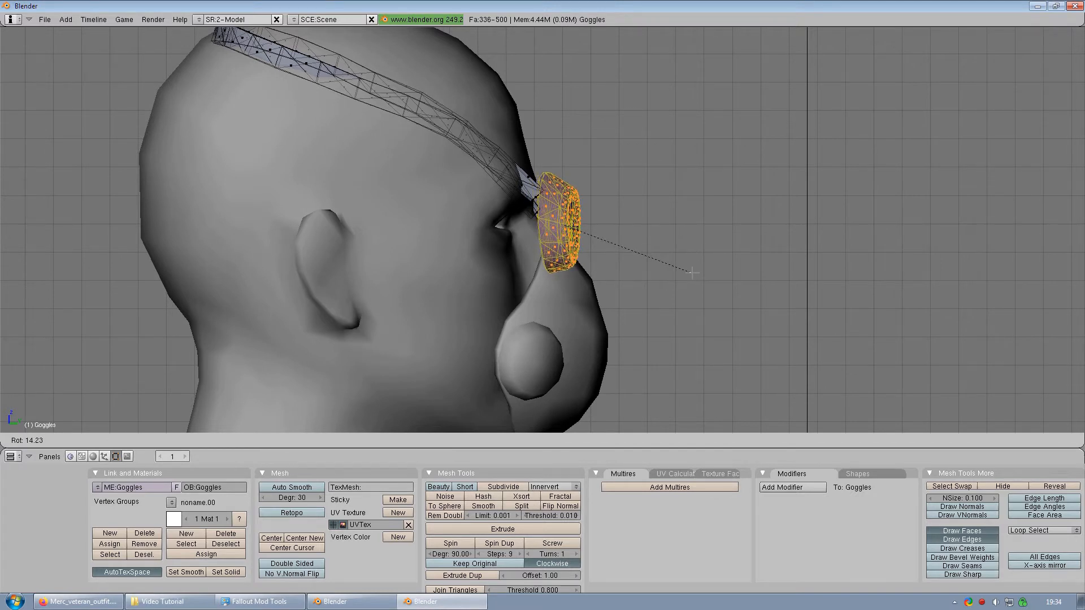
{"action": "left_click", "coordinate": [693, 271]}
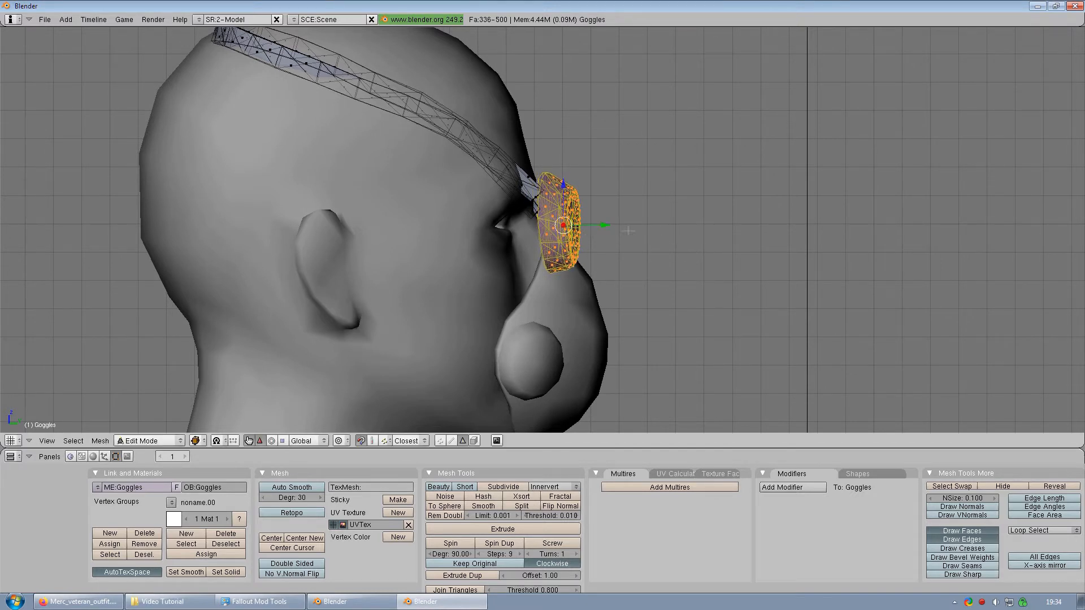
Step: Move the lens frame back along Y until it sits against the eyes, and clear the selection
{"action": "left_click_drag", "start_coordinate": [607, 226], "coordinate": [566, 228]}
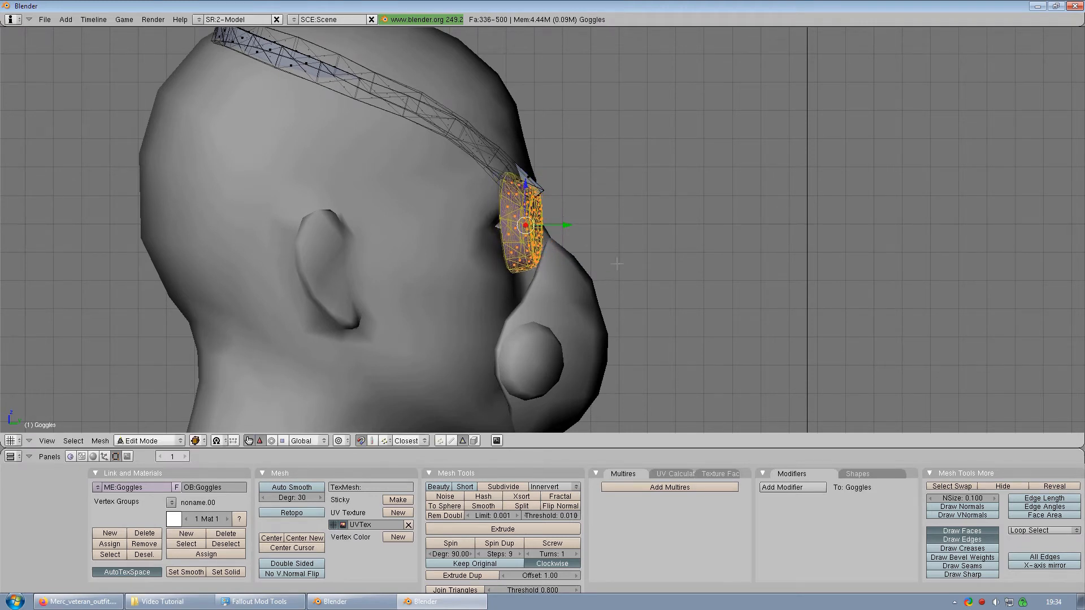
{"action": "middle_click_drag", "start_coordinate": [568, 231], "coordinate": [492, 363]}
{"action": "left_click_drag", "start_coordinate": [490, 337], "coordinate": [503, 349]}
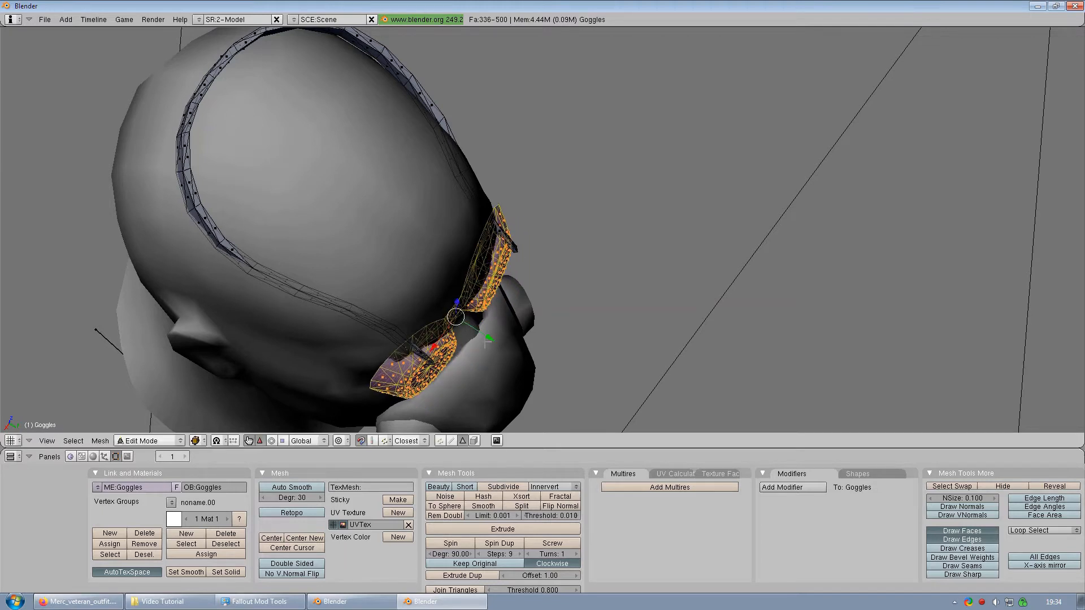
{"action": "key", "text": "KP_3"}
{"action": "scroll", "coordinate": [569, 232], "scroll_direction": "up", "scroll_amount": 2}
{"action": "left_click_drag", "start_coordinate": [550, 223], "coordinate": [548, 226]}
{"action": "middle_click_drag", "start_coordinate": [735, 229], "coordinate": [581, 332]}
{"action": "key", "text": "a"}
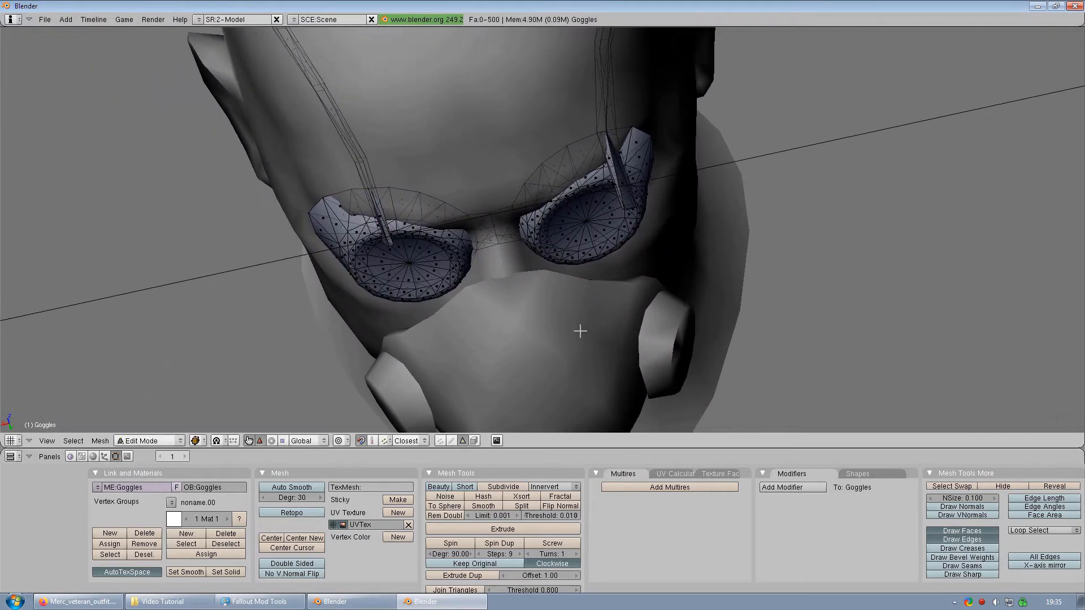
Step: In vertex select mode, pick the middle vertices of the goggles' nose bridge and move them forward along Y
{"action": "left_click", "coordinate": [441, 442]}
{"action": "mouse_move", "coordinate": [688, 345]}
{"action": "middle_mouse_down"}
{"action": "mouse_move", "coordinate": [702, 370]}
{"action": "mouse_move", "coordinate": [678, 350]}
{"action": "middle_mouse_up"}
{"action": "scroll", "coordinate": [472, 295], "scroll_direction": "up", "scroll_amount": 4}
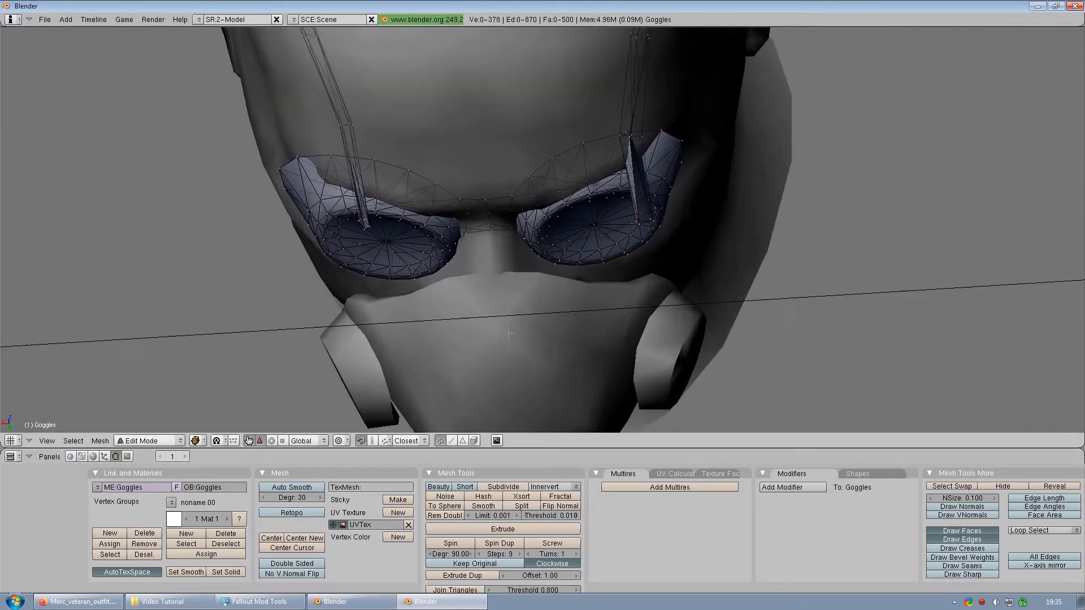
{"action": "key", "text": "b"}
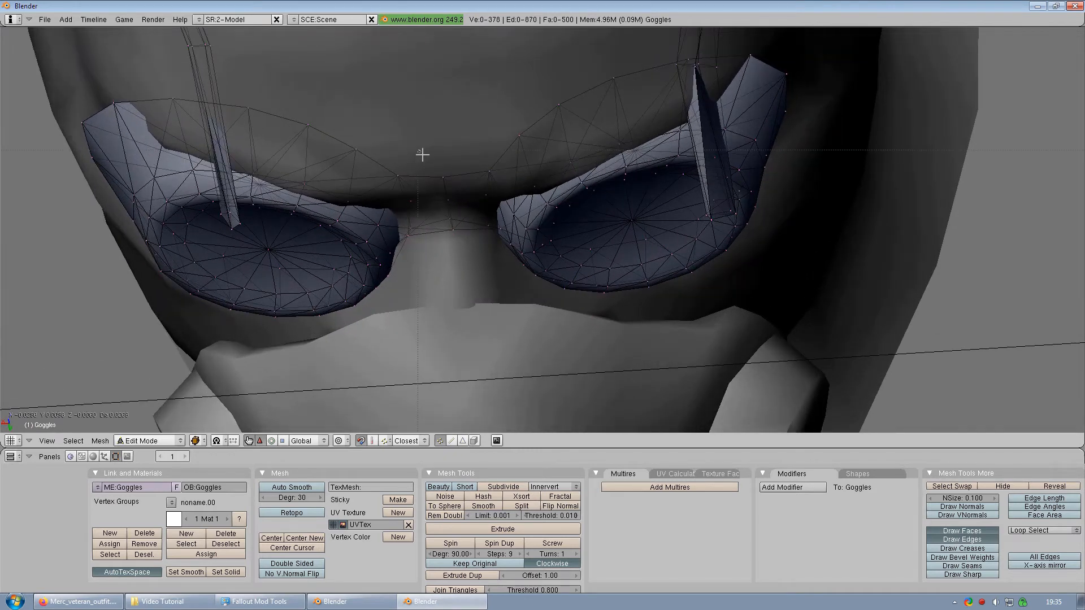
{"action": "left_click_drag", "start_coordinate": [418, 149], "coordinate": [471, 249]}
{"action": "key", "text": "g"}
{"action": "key", "text": "y"}
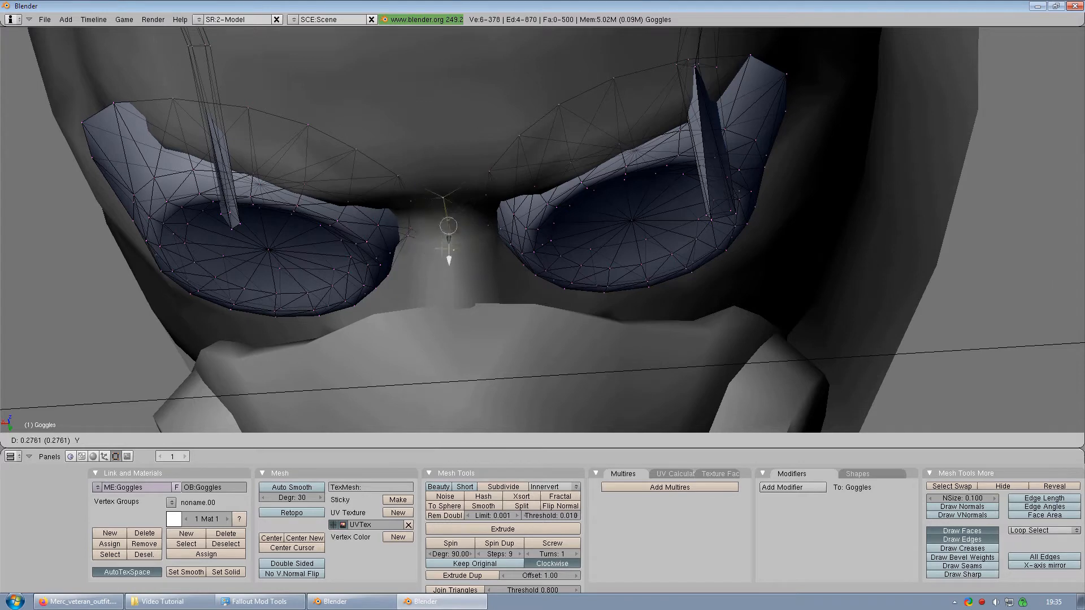
{"action": "left_click", "coordinate": [443, 237]}
{"action": "scroll", "coordinate": [456, 310], "scroll_direction": "down", "scroll_amount": 3}
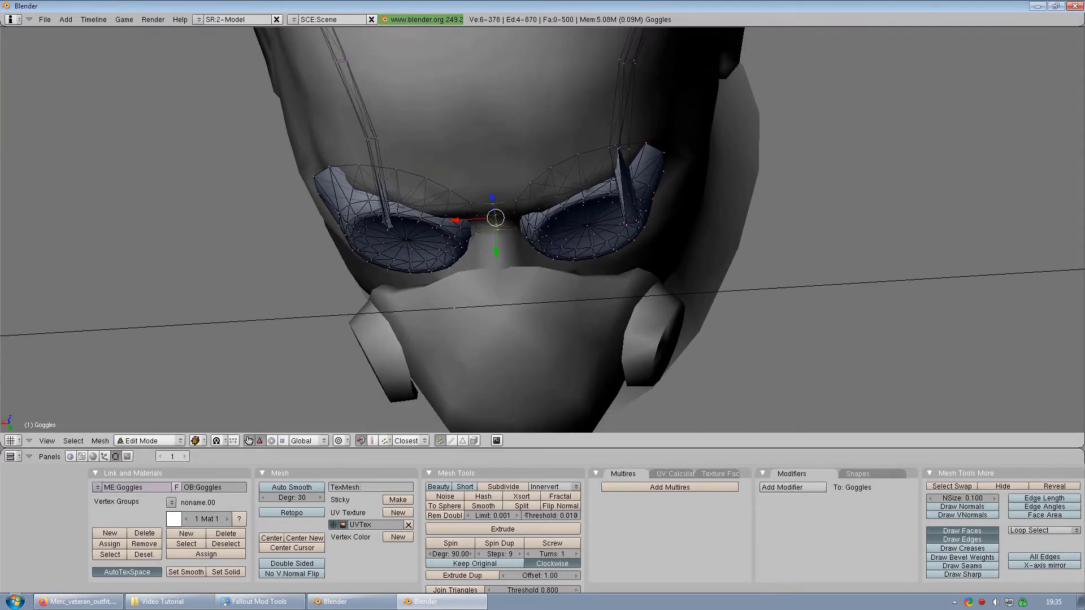
Step: Select the entire head strap of the goggles with its linked vertices and delete its faces
{"action": "key", "text": "a"}
{"action": "middle_click_drag", "start_coordinate": [521, 316], "coordinate": [504, 295]}
{"action": "key", "text": "Tab"}
{"action": "scroll", "coordinate": [504, 295], "scroll_direction": "down", "scroll_amount": 2}
{"action": "key", "text": "Tab"}
{"action": "middle_click_drag", "start_coordinate": [381, 33], "coordinate": [369, 125], "text": "shift"}
{"action": "scroll", "coordinate": [368, 125], "scroll_direction": "down", "scroll_amount": 2}
{"action": "left_click_drag", "start_coordinate": [349, 87], "coordinate": [675, 227]}
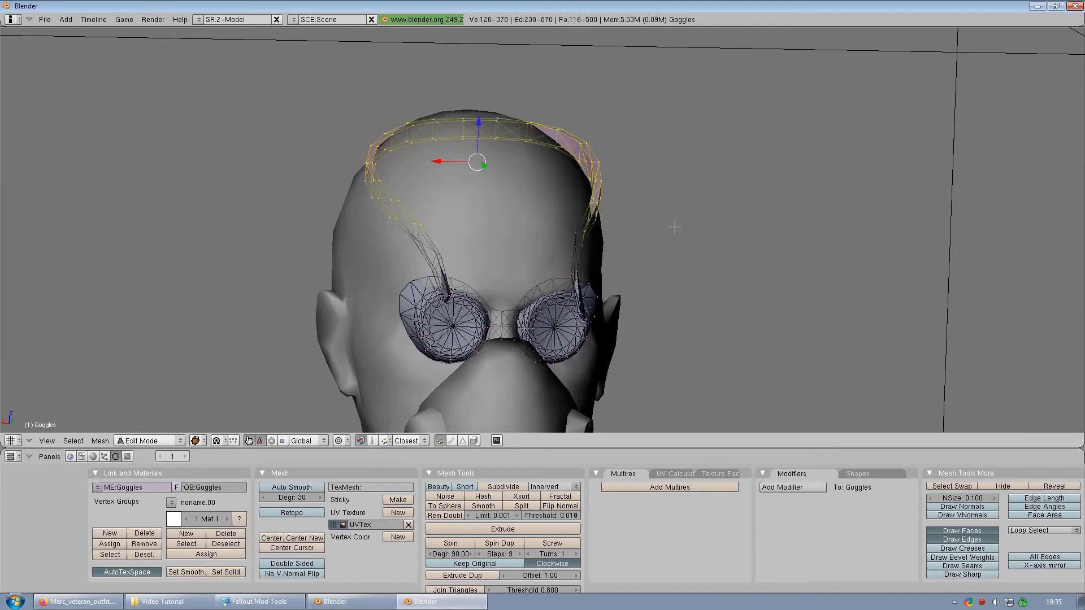
{"action": "key", "text": "ctrl+l"}
{"action": "key", "text": "x"}
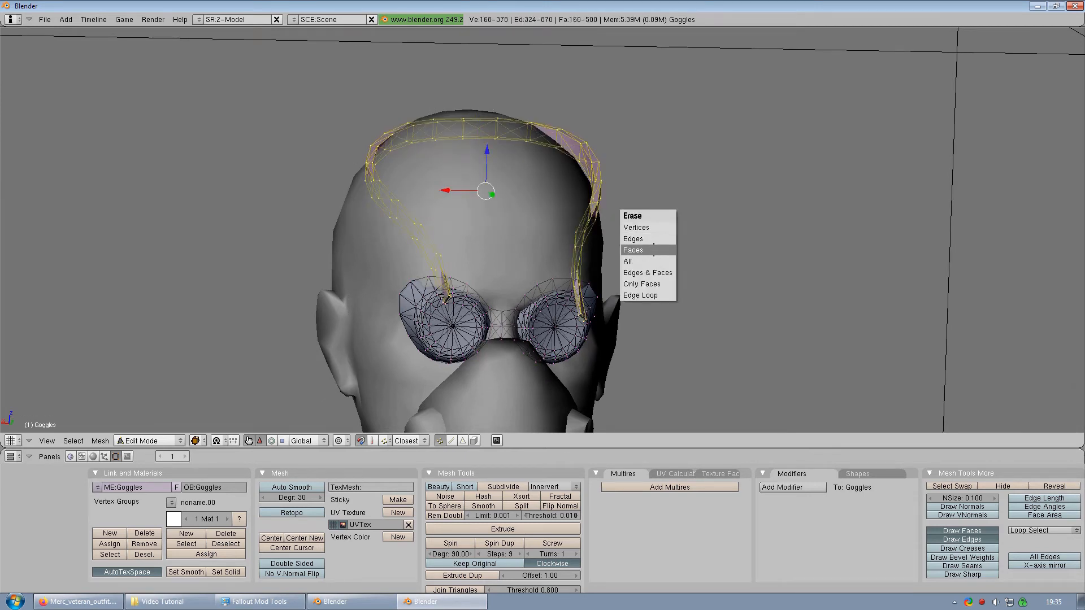
{"action": "left_click", "coordinate": [653, 250]}
Step: In the front view, select the whole leftover strap fragment on the lens over the character's right eye
{"action": "middle_click_drag", "start_coordinate": [591, 344], "coordinate": [601, 291]}
{"action": "scroll", "coordinate": [601, 291], "scroll_direction": "up", "scroll_amount": 3}
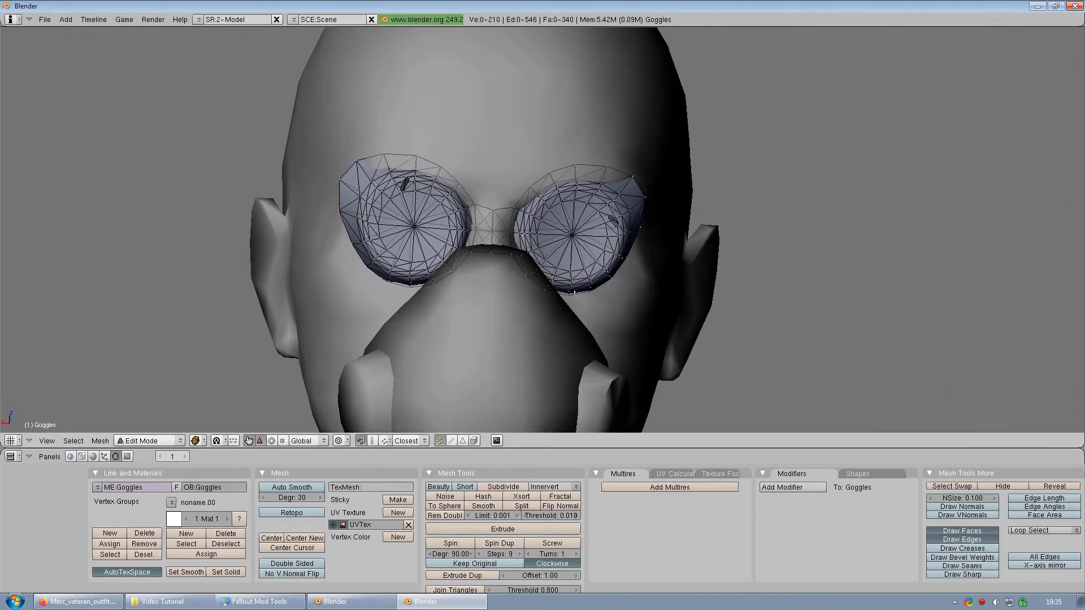
{"action": "scroll", "coordinate": [575, 292], "scroll_direction": "up", "scroll_amount": 2}
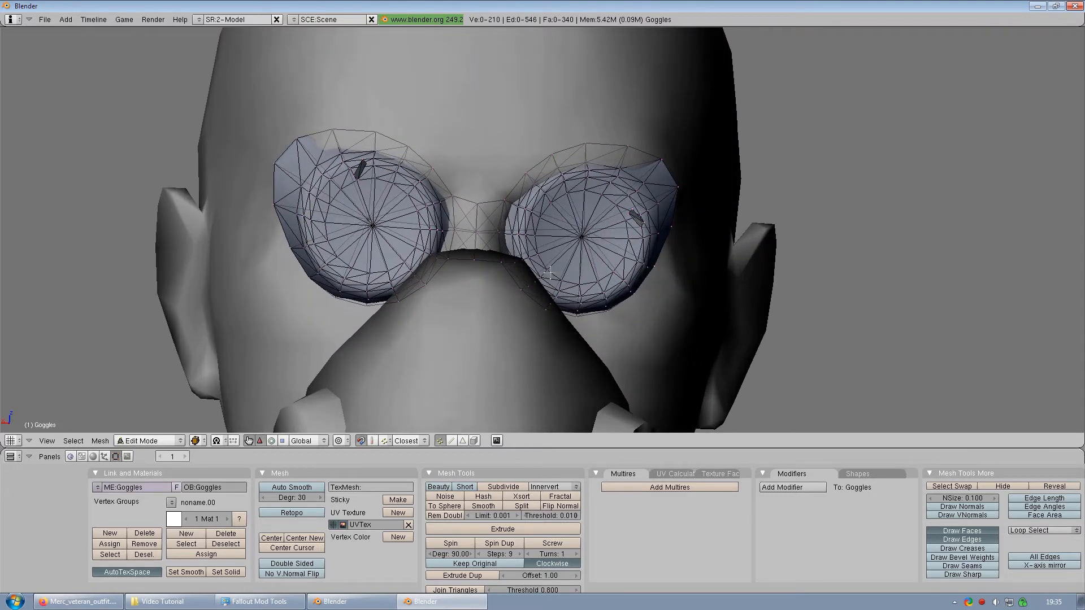
{"action": "key", "text": "KP_1"}
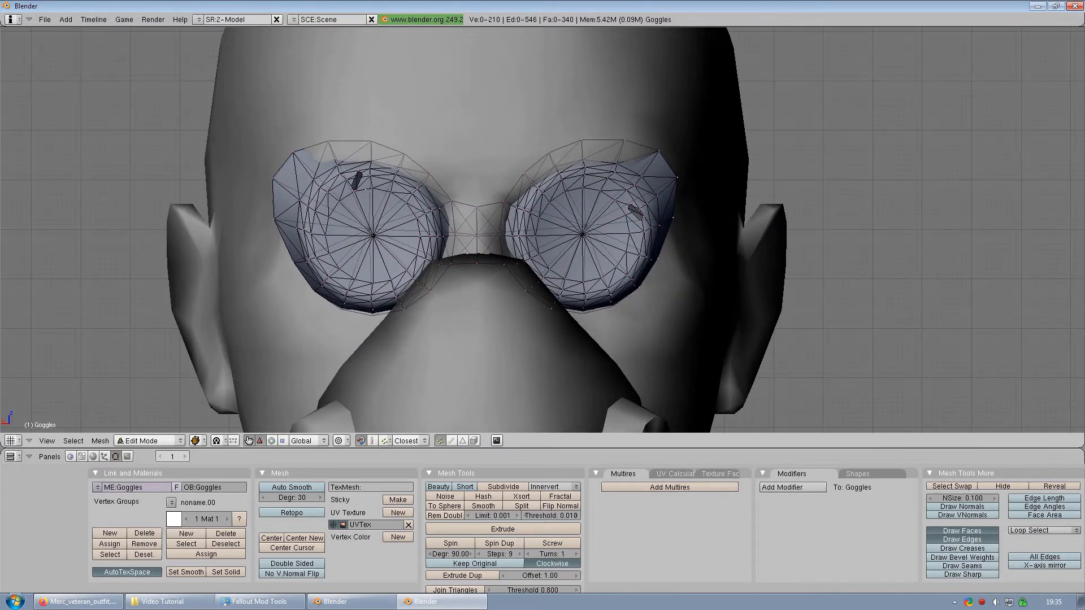
{"action": "right_click", "coordinate": [356, 189]}
{"action": "key", "text": "ctrl+l"}
{"action": "left_click", "coordinate": [612, 233], "text": "ctrl"}
{"action": "middle_click_drag", "start_coordinate": [611, 233], "coordinate": [627, 233], "text": "ctrl"}
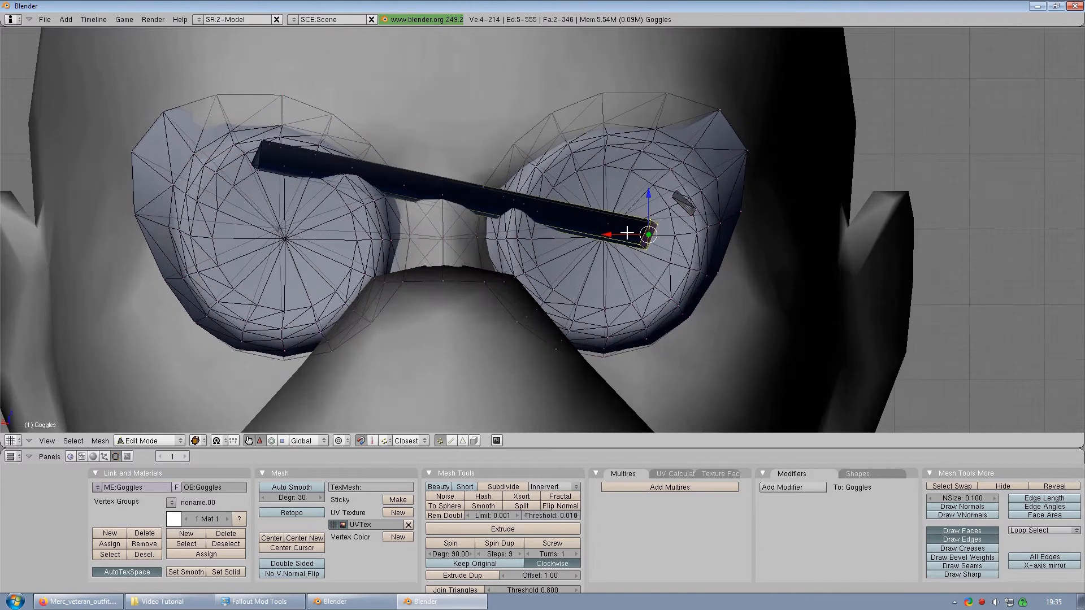
{"action": "key", "text": "ctrl+z"}
Step: Add the strap fragment on the opposite lens to the selection and delete both fragments
{"action": "scroll", "coordinate": [542, 231], "scroll_direction": "up", "scroll_amount": 2}
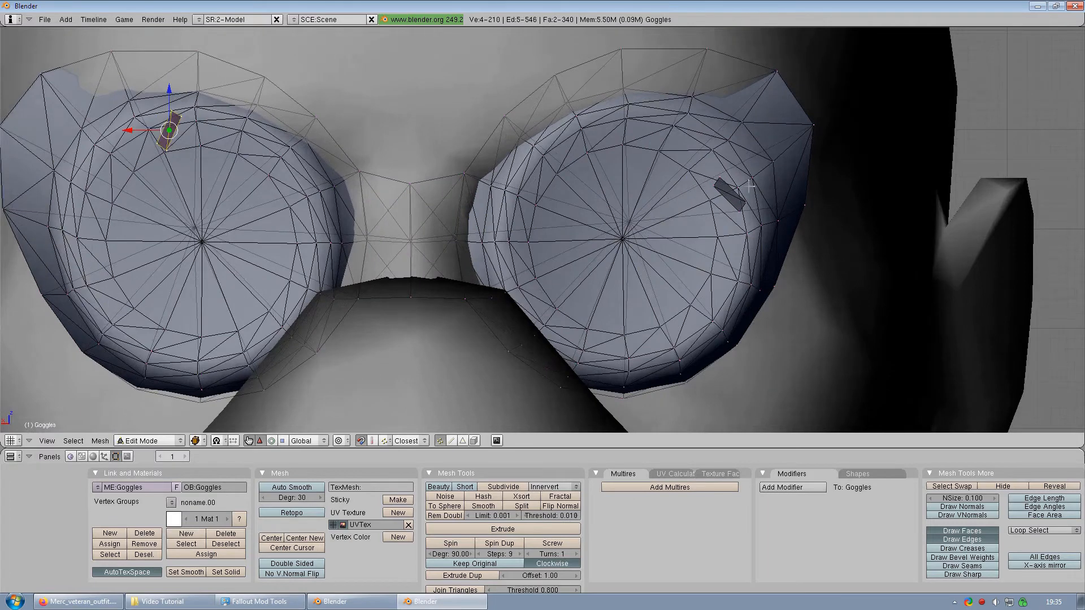
{"action": "right_click", "coordinate": [717, 186], "text": "shift"}
{"action": "right_click", "coordinate": [740, 210], "text": "shift"}
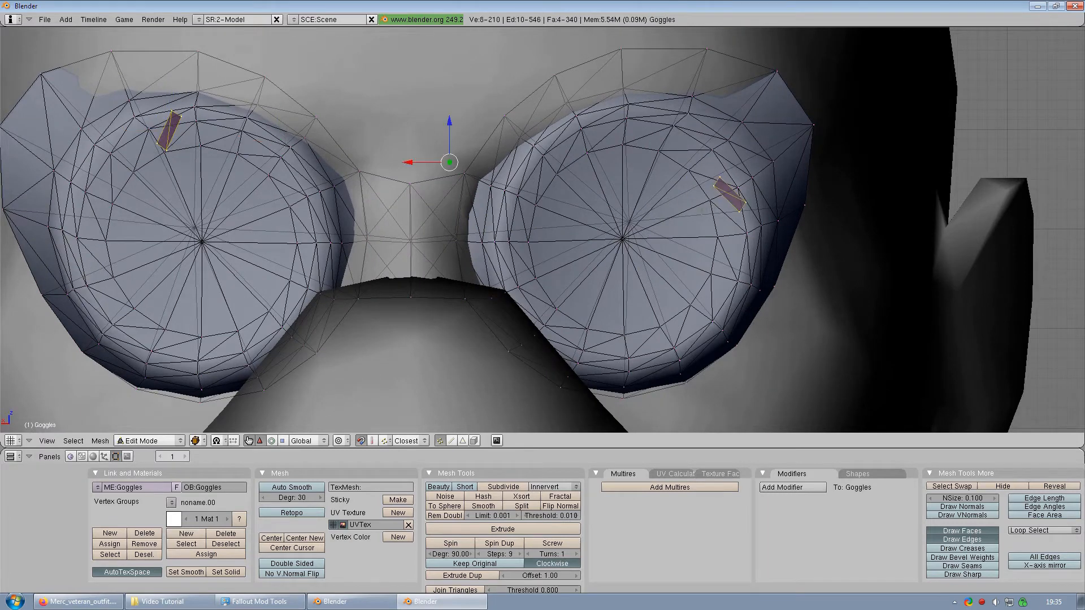
{"action": "key", "text": "x"}
{"action": "left_click", "coordinate": [701, 210]}
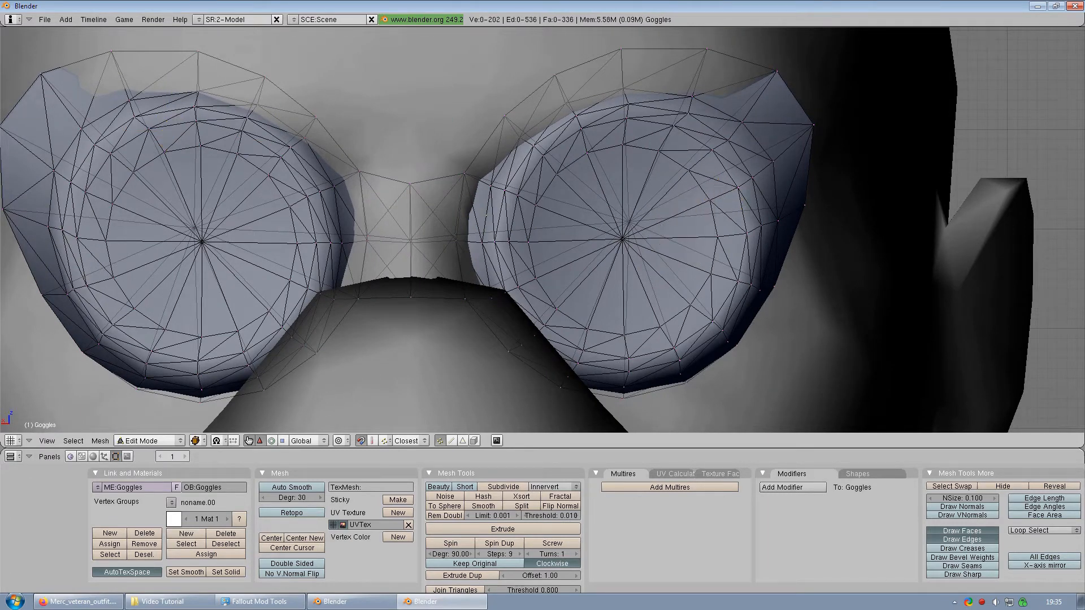
Step: In face select mode, select the nose bridge between the two lenses and delete its faces
{"action": "scroll", "coordinate": [700, 207], "scroll_direction": "down", "scroll_amount": 4}
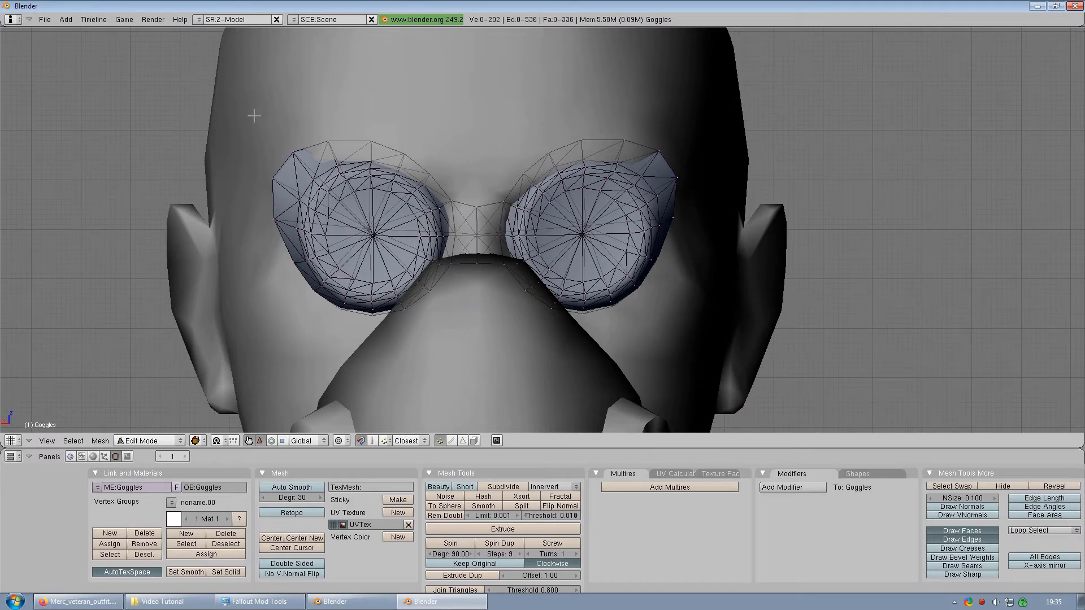
{"action": "left_click_drag", "start_coordinate": [254, 116], "coordinate": [421, 343]}
{"action": "scroll", "coordinate": [419, 384], "scroll_direction": "up", "scroll_amount": 2}
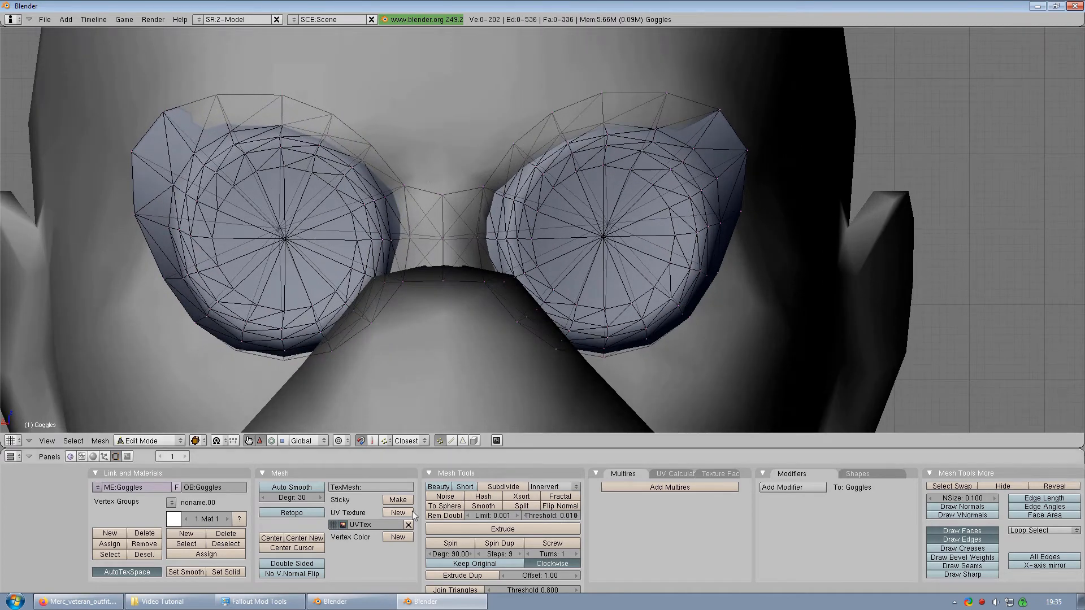
{"action": "left_click", "coordinate": [464, 441]}
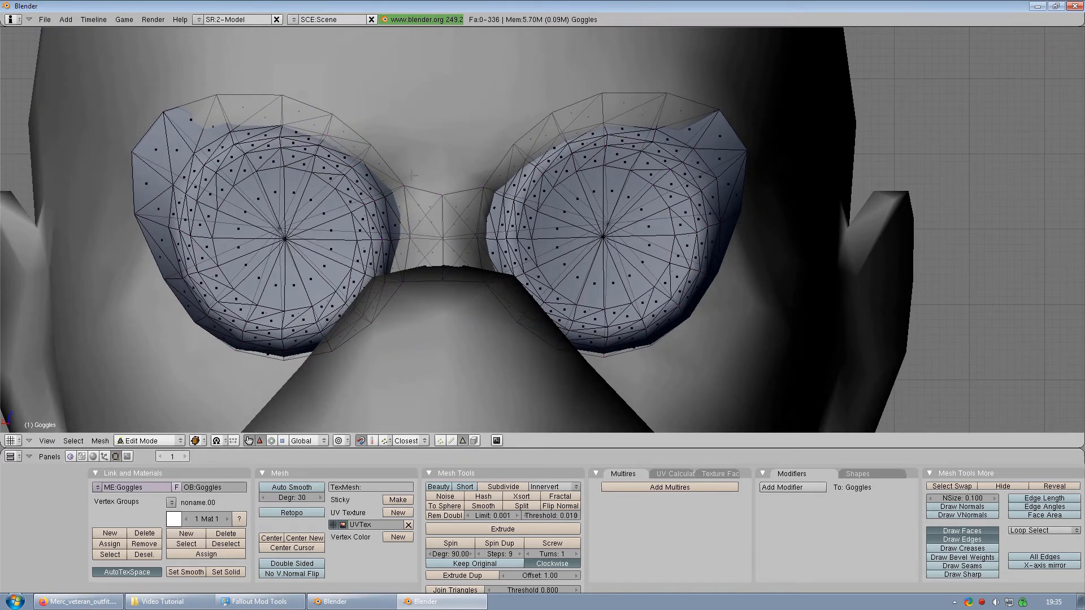
{"action": "key", "text": "b"}
{"action": "left_click_drag", "start_coordinate": [412, 175], "coordinate": [478, 306]}
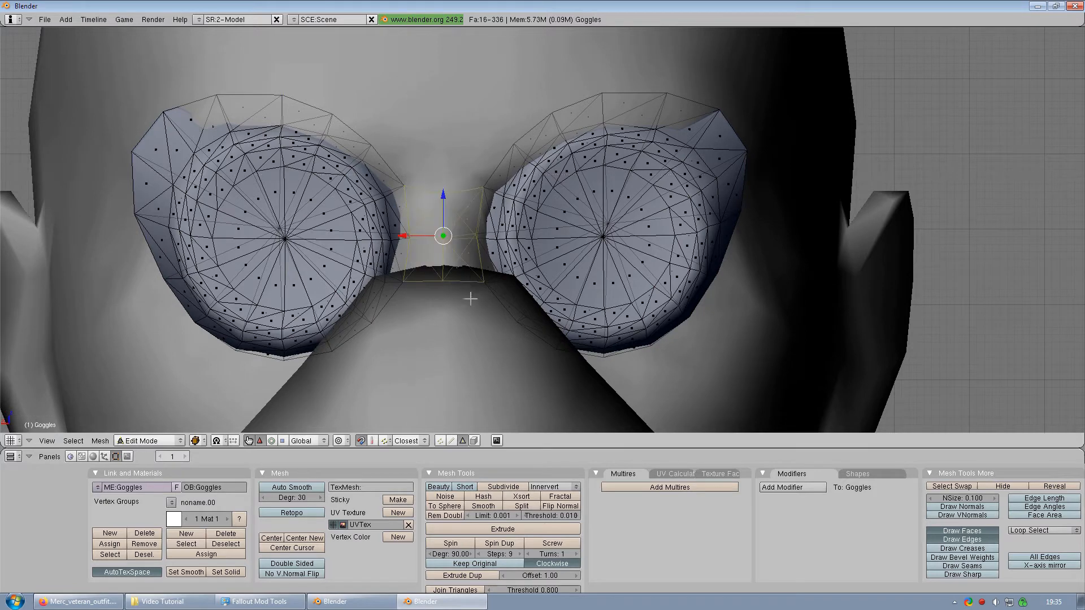
{"action": "key", "text": "x"}
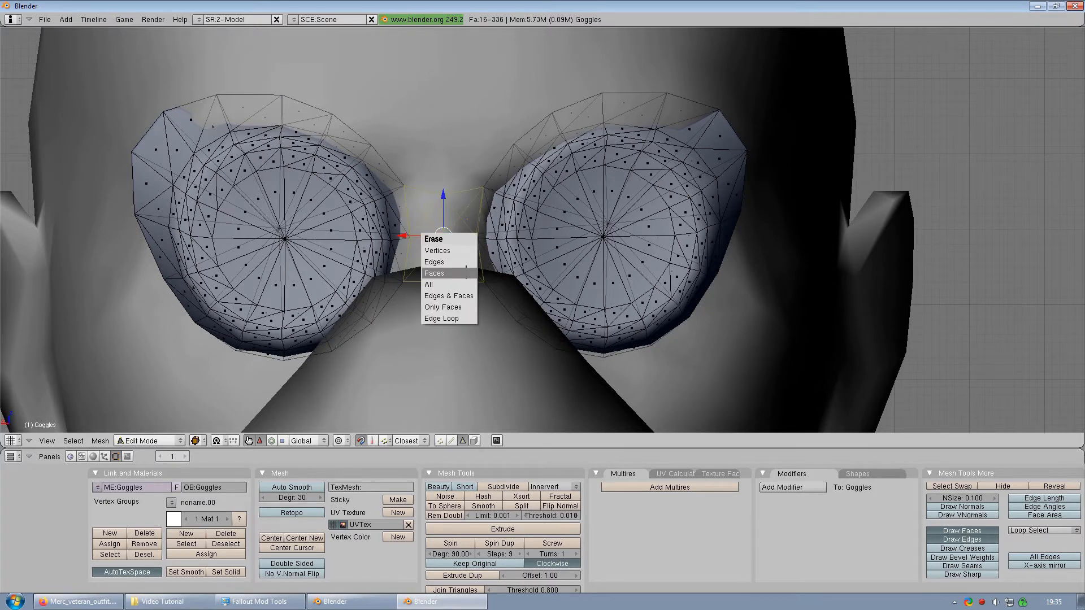
{"action": "left_click", "coordinate": [452, 274]}
Step: Select the lens piece over the character's right eye and rotate it about -27 degrees in the front view
{"action": "scroll", "coordinate": [279, 204], "scroll_direction": "down", "scroll_amount": 4}
{"action": "key", "text": "b"}
{"action": "left_click_drag", "start_coordinate": [276, 132], "coordinate": [478, 351]}
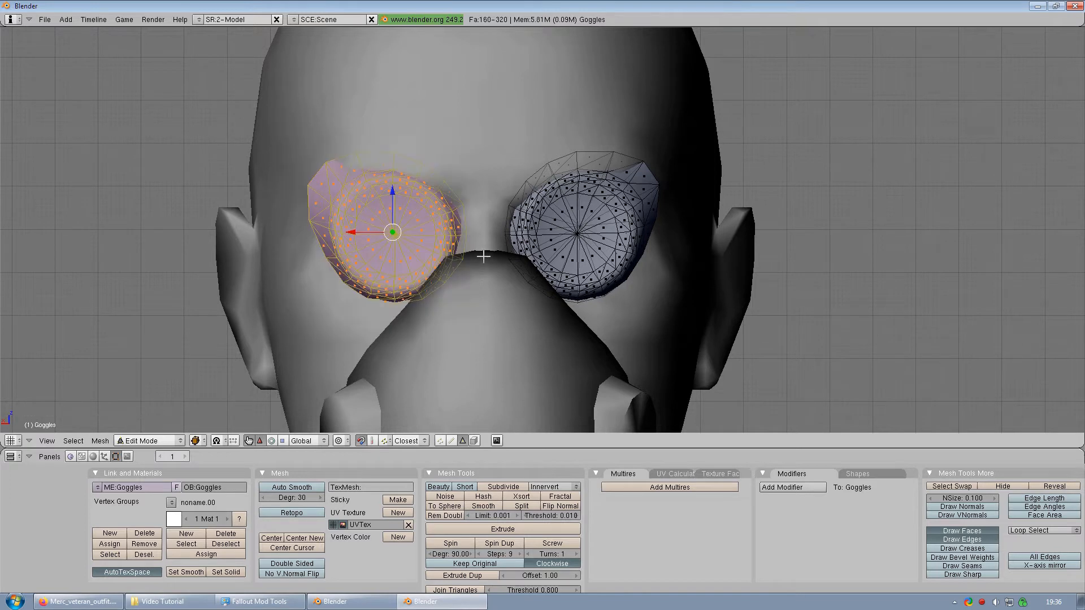
{"action": "key", "text": "r"}
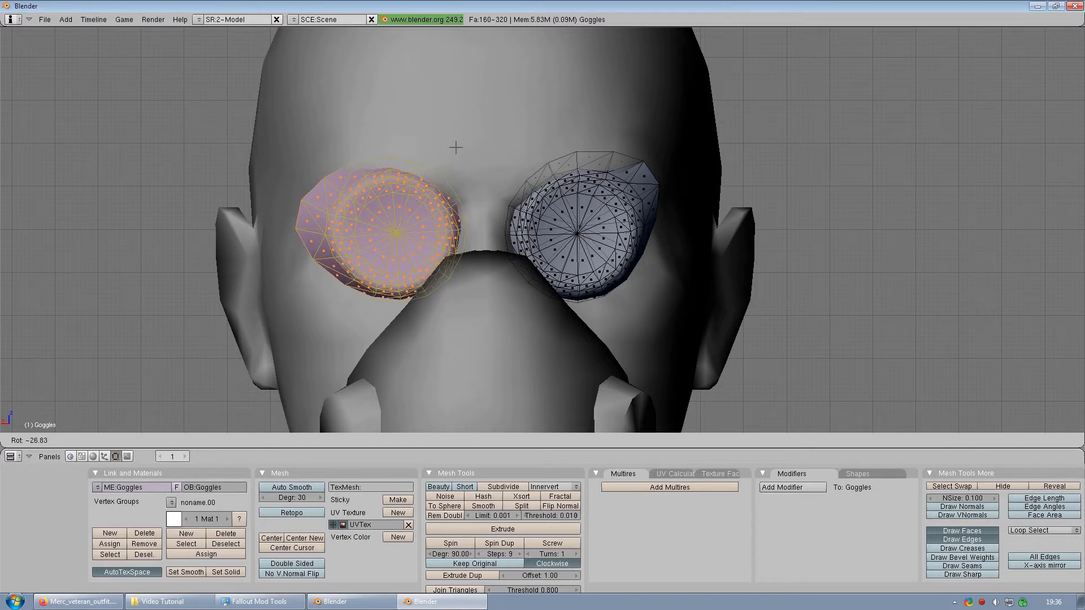
{"action": "left_click", "coordinate": [456, 148]}
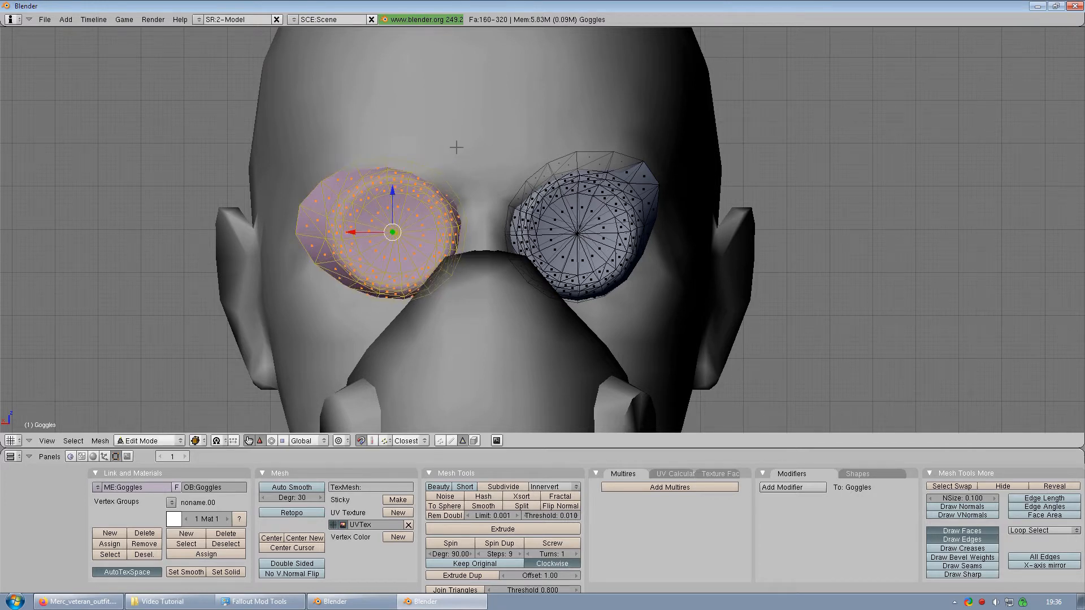
Step: Select only the lens piece over the character's left eye and rotate it 30 degrees in the front view
{"action": "key", "text": "a"}
{"action": "key", "text": "b"}
{"action": "left_click_drag", "start_coordinate": [507, 125], "coordinate": [694, 317]}
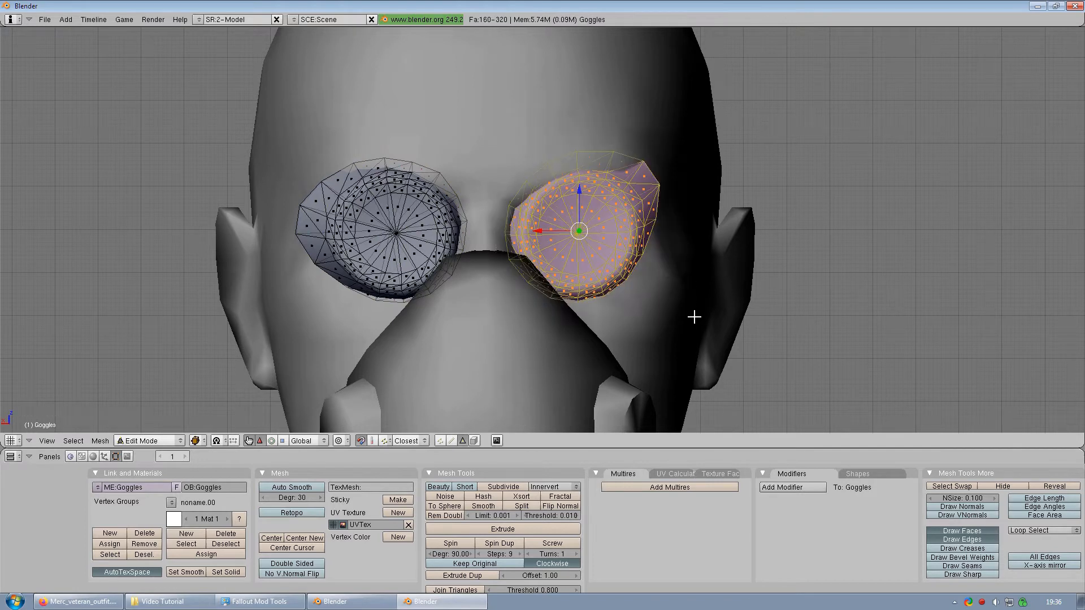
{"action": "type", "text": "r30"}
{"action": "key", "text": "Return"}
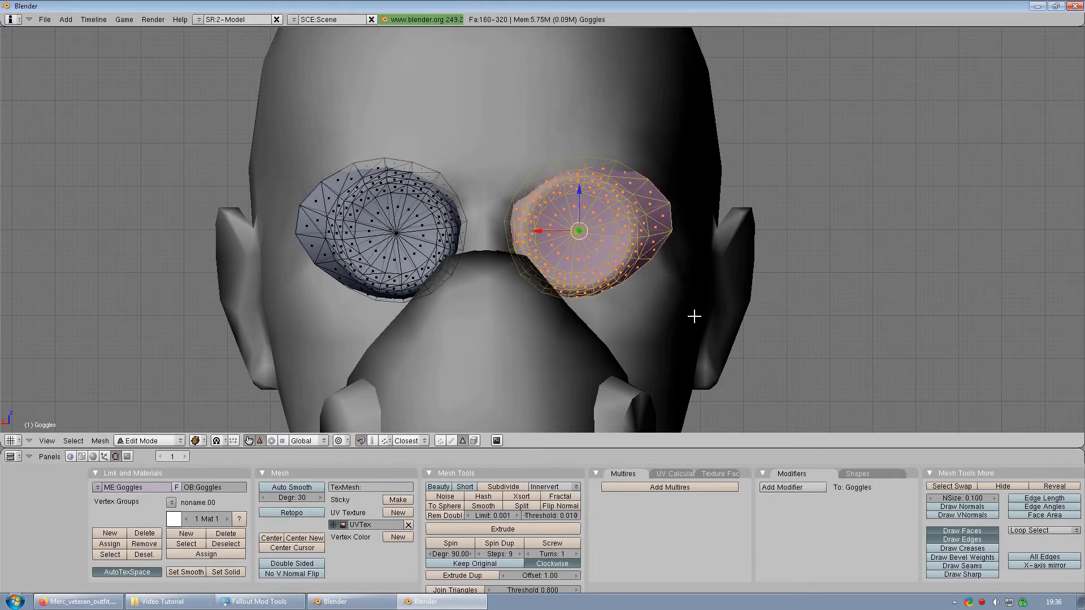
Step: Select both goggle lens pieces and rotate them about 4 degrees around the global X axis
{"action": "middle_click_drag", "start_coordinate": [477, 326], "coordinate": [558, 448]}
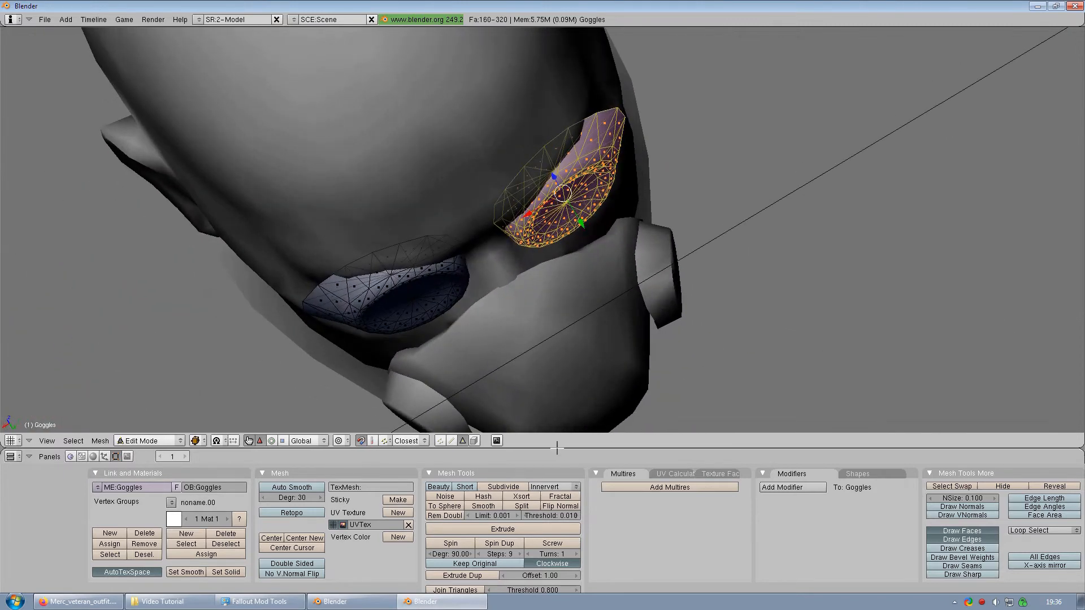
{"action": "key", "text": "KP_7"}
{"action": "scroll", "coordinate": [562, 327], "scroll_direction": "up", "scroll_amount": 1}
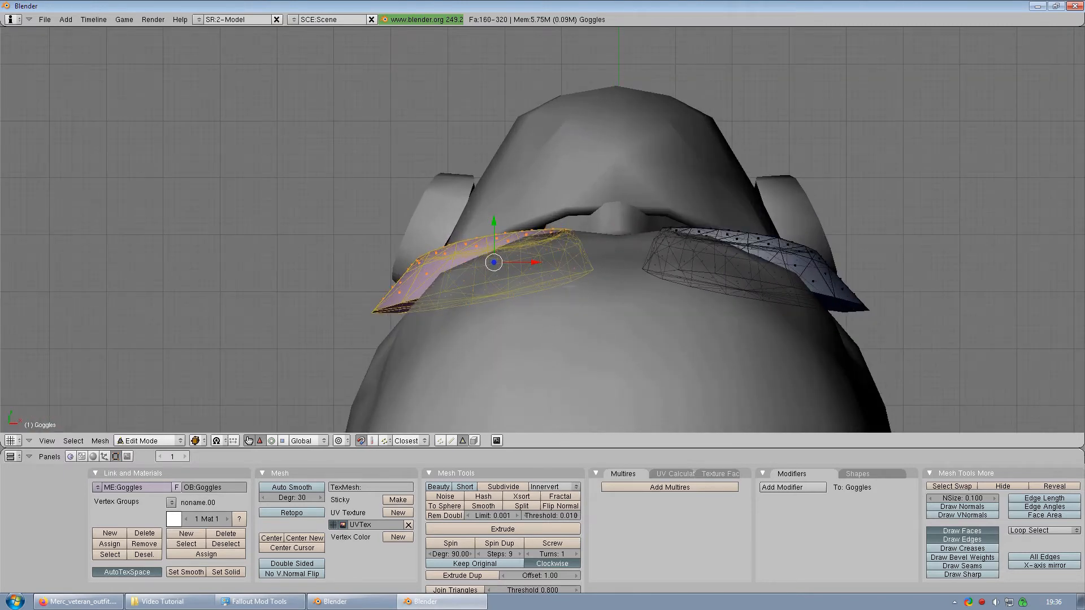
{"action": "key", "text": "a"}
{"action": "key", "text": "a"}
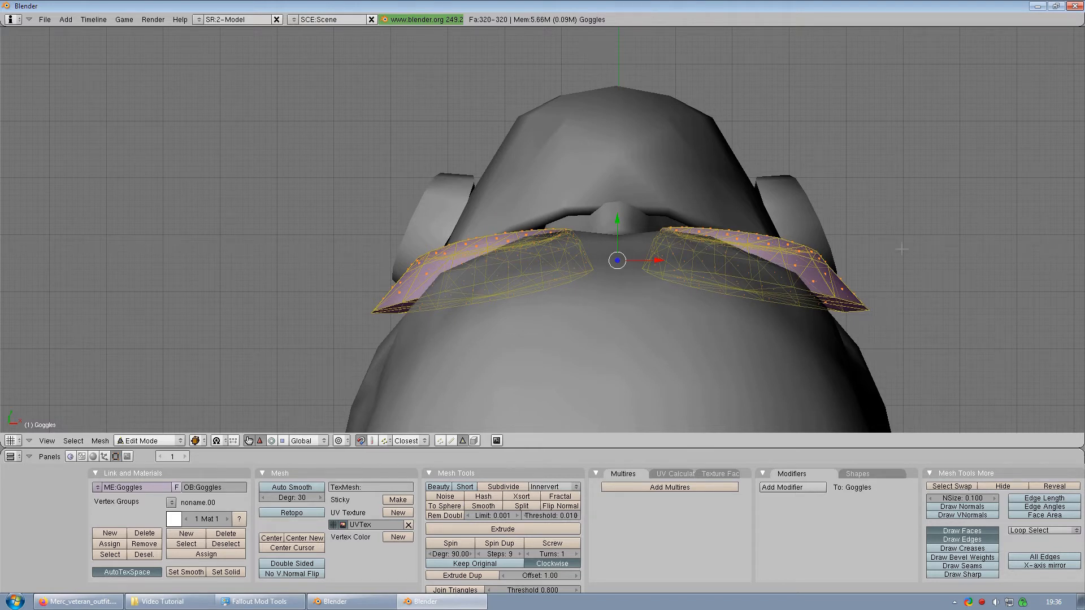
{"action": "key", "text": "r"}
{"action": "key", "text": "x"}
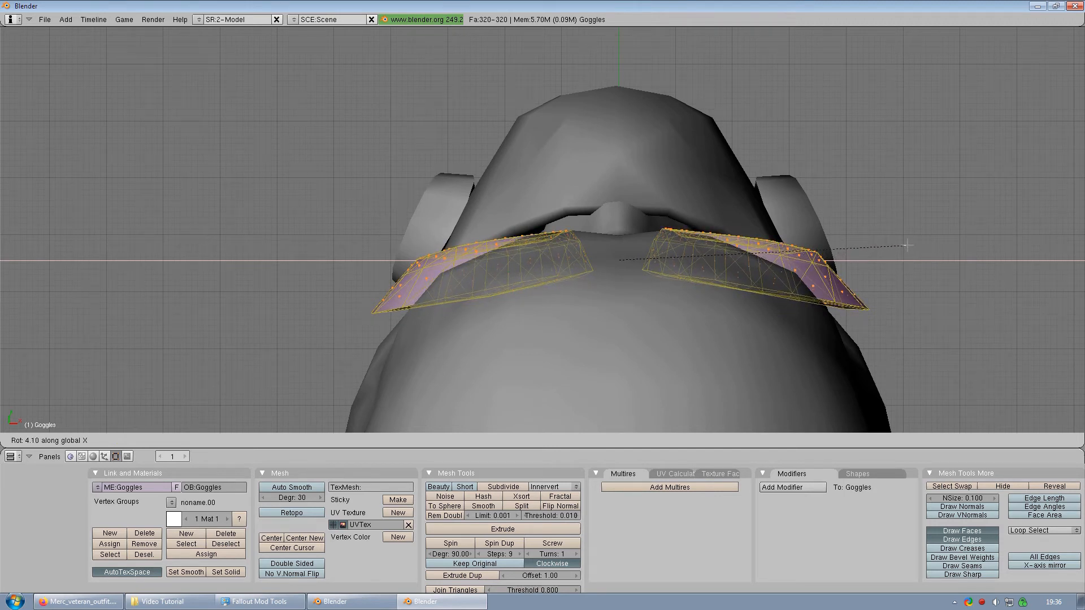
{"action": "left_click", "coordinate": [907, 245]}
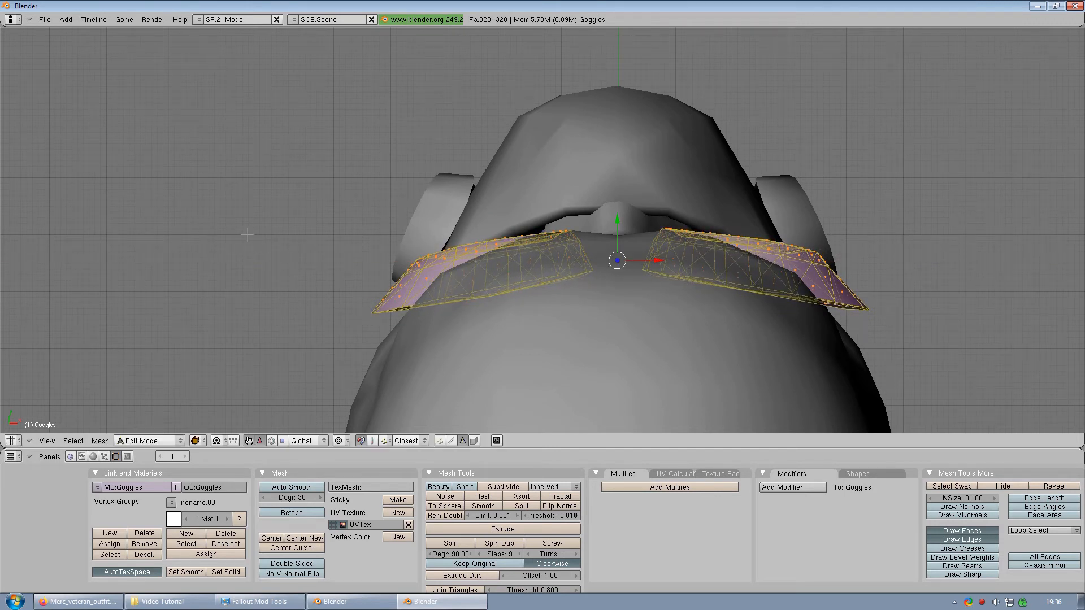
Step: Select only the lens piece over the character's left eye and rotate it about -15 degrees in the top view
{"action": "key", "text": "a"}
{"action": "key", "text": "b"}
{"action": "left_click_drag", "start_coordinate": [340, 133], "coordinate": [620, 358]}
{"action": "key", "text": "r"}
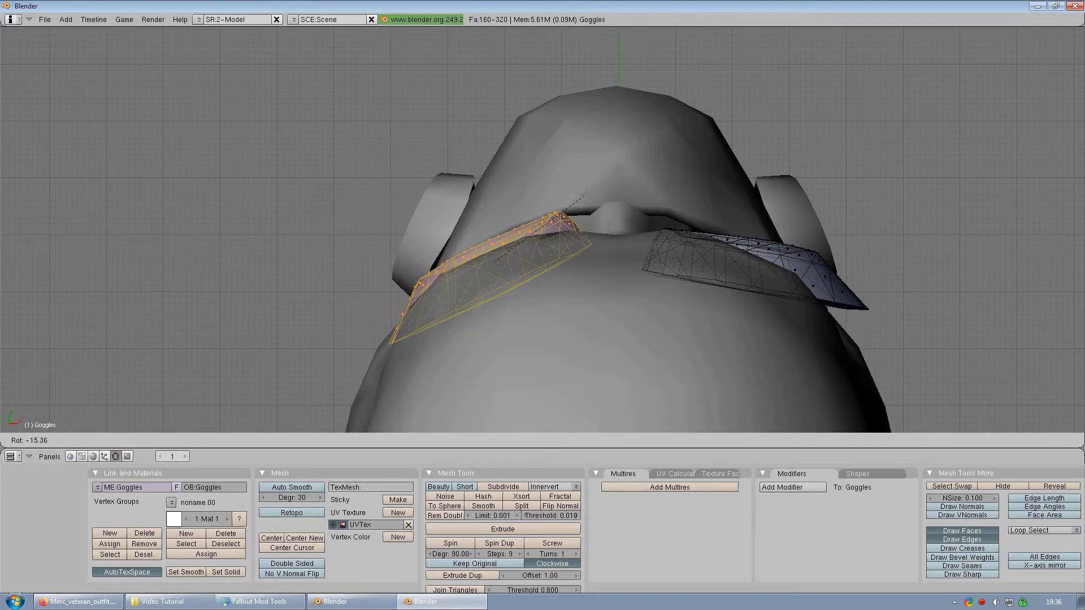
{"action": "left_click", "coordinate": [587, 195]}
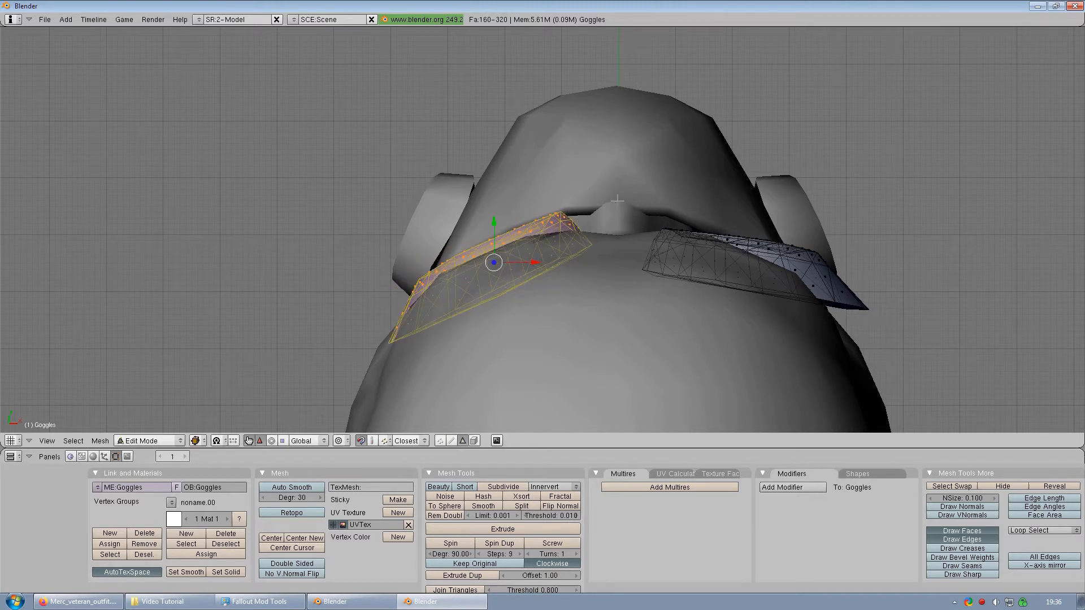
Step: Select only the lens piece over the character's right eye and rotate it 15 degrees in the top view
{"action": "key", "text": "a"}
{"action": "key", "text": "b"}
{"action": "left_click_drag", "start_coordinate": [632, 190], "coordinate": [910, 351]}
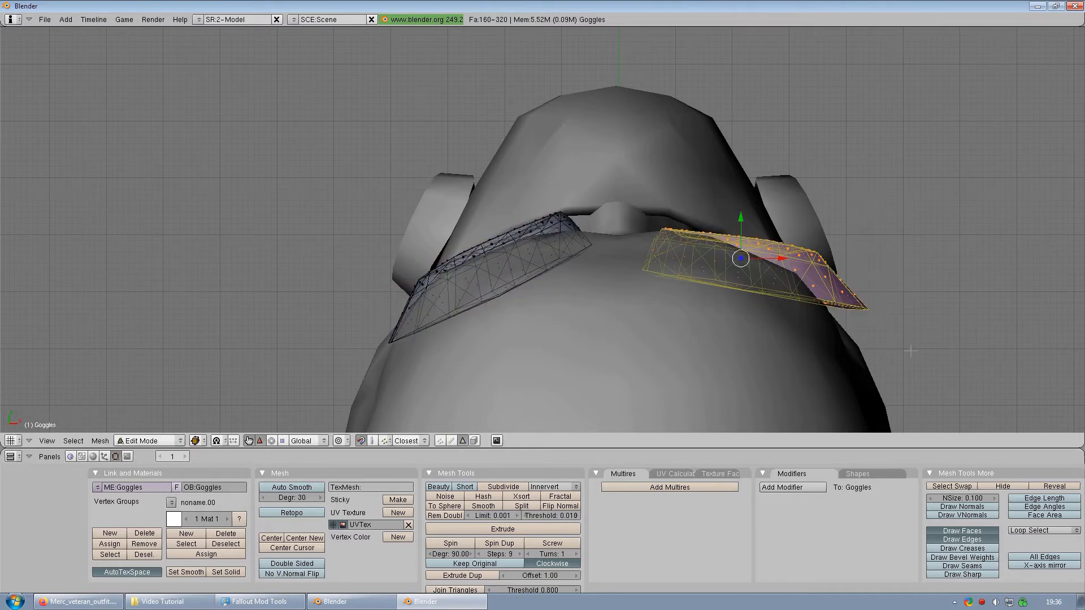
{"action": "type", "text": "r15"}
{"action": "key", "text": "Return"}
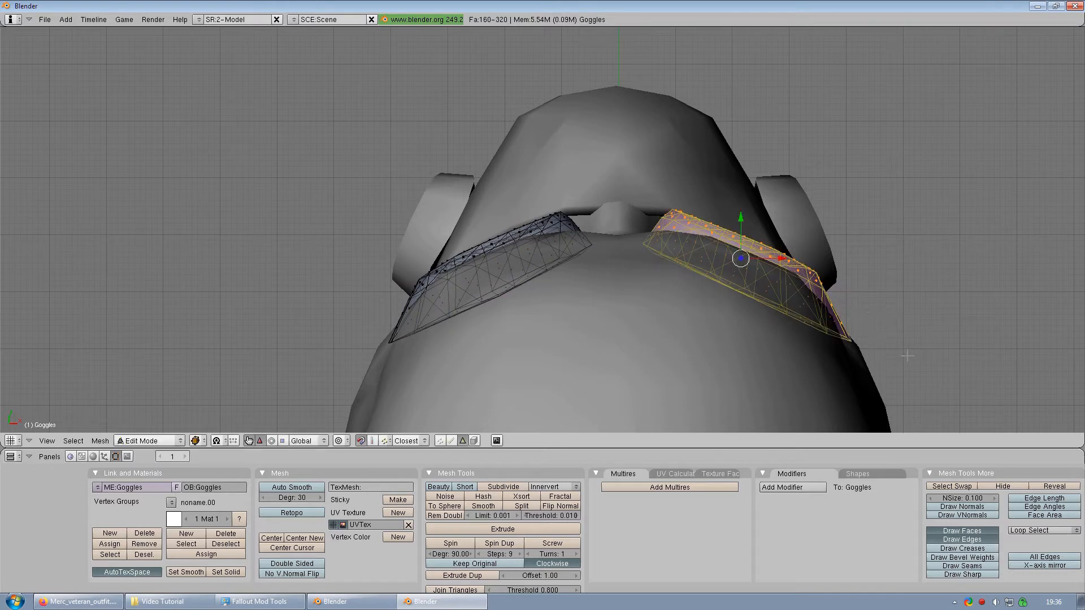
{"action": "key", "text": "a"}
Step: Select both lens pieces and rotate them about 7 degrees in the side view
{"action": "middle_click_drag", "start_coordinate": [632, 331], "coordinate": [514, 274]}
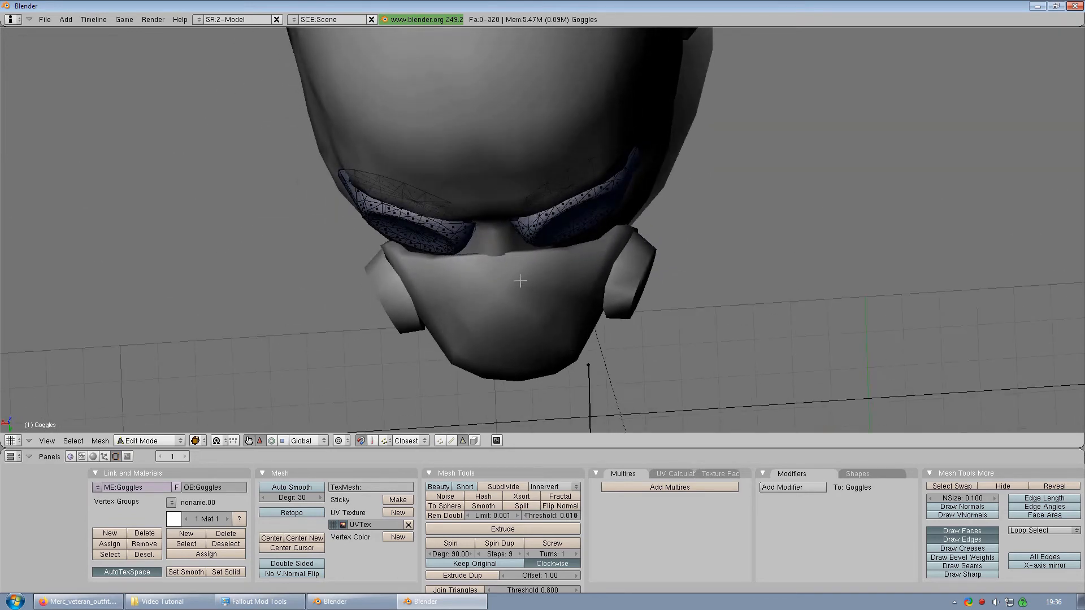
{"action": "key", "text": "a"}
{"action": "left_click_drag", "start_coordinate": [495, 253], "coordinate": [495, 253]}
{"action": "middle_click_drag", "start_coordinate": [519, 151], "coordinate": [780, 286]}
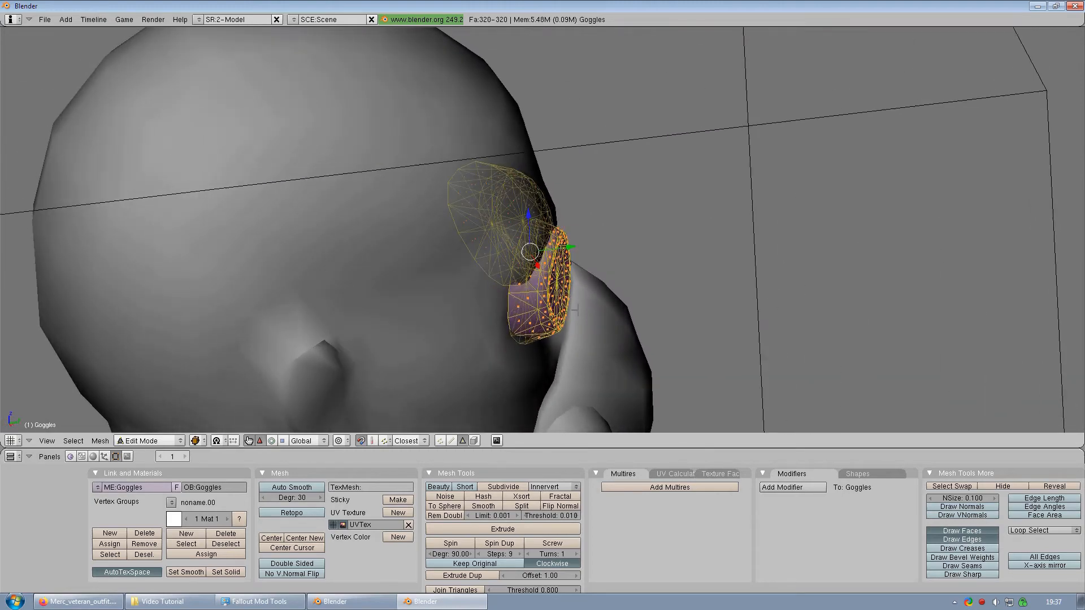
{"action": "middle_click_drag", "start_coordinate": [575, 310], "coordinate": [352, 210]}
{"action": "key", "text": "KP_3"}
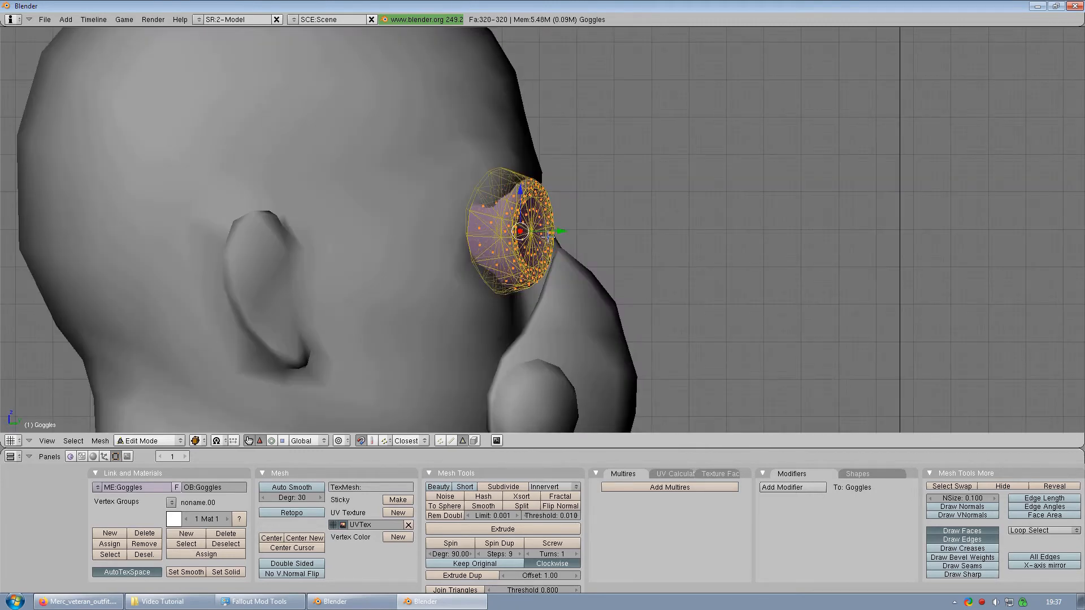
{"action": "scroll", "coordinate": [564, 228], "scroll_direction": "up", "scroll_amount": 2}
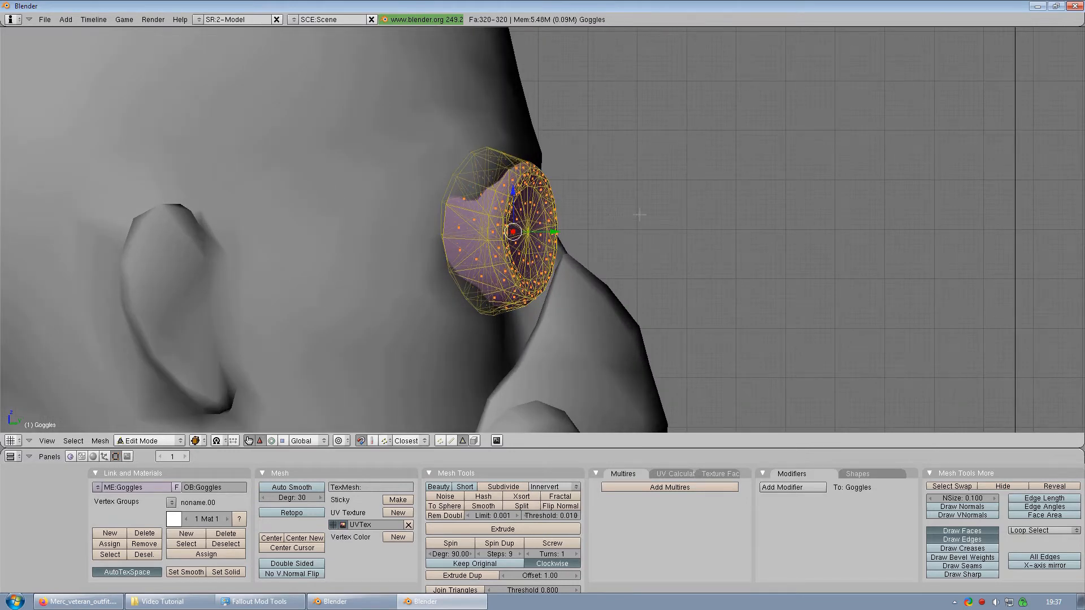
{"action": "key", "text": "r"}
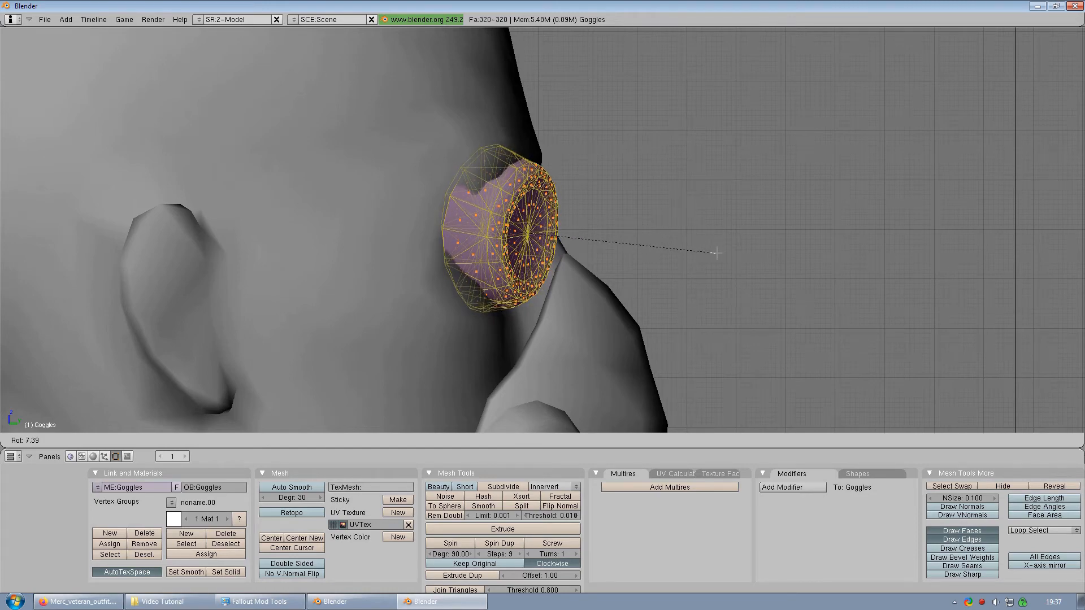
{"action": "left_click", "coordinate": [716, 253]}
Step: In vertex select mode, move the sunken inner upper vertex of the character's left lens about 0.39 units out of the face
{"action": "middle_click_drag", "start_coordinate": [717, 253], "coordinate": [721, 315]}
{"action": "scroll", "coordinate": [595, 219], "scroll_direction": "up", "scroll_amount": 2}
{"action": "scroll", "coordinate": [626, 298], "scroll_direction": "up", "scroll_amount": 1}
{"action": "middle_click_drag", "start_coordinate": [595, 220], "coordinate": [561, 309], "text": "shift"}
{"action": "scroll", "coordinate": [560, 308], "scroll_direction": "up", "scroll_amount": 3}
{"action": "left_click", "coordinate": [442, 442]}
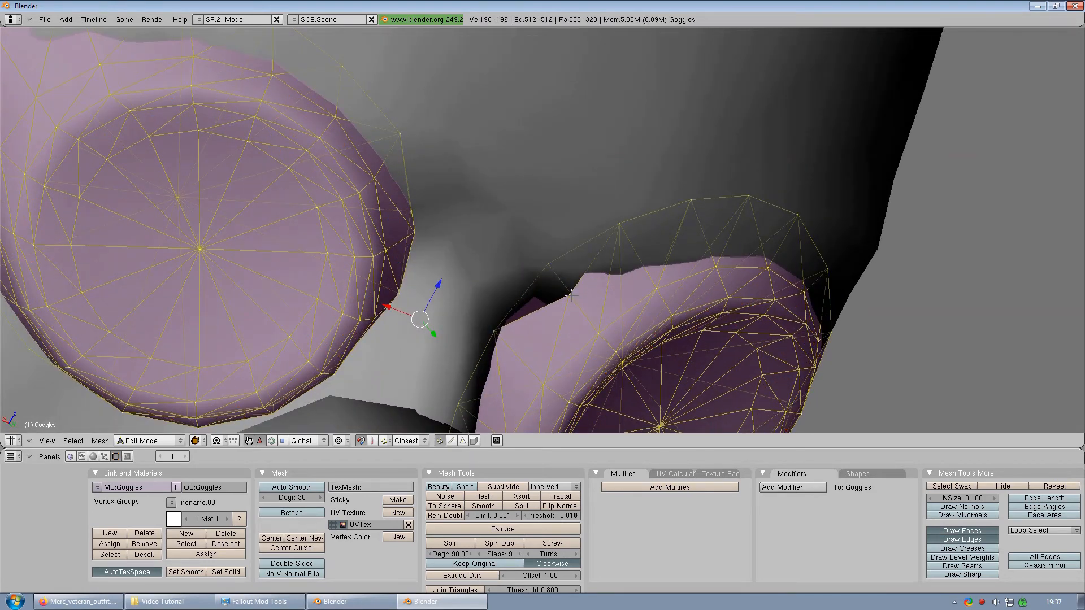
{"action": "right_click", "coordinate": [571, 296]}
{"action": "key", "text": "g"}
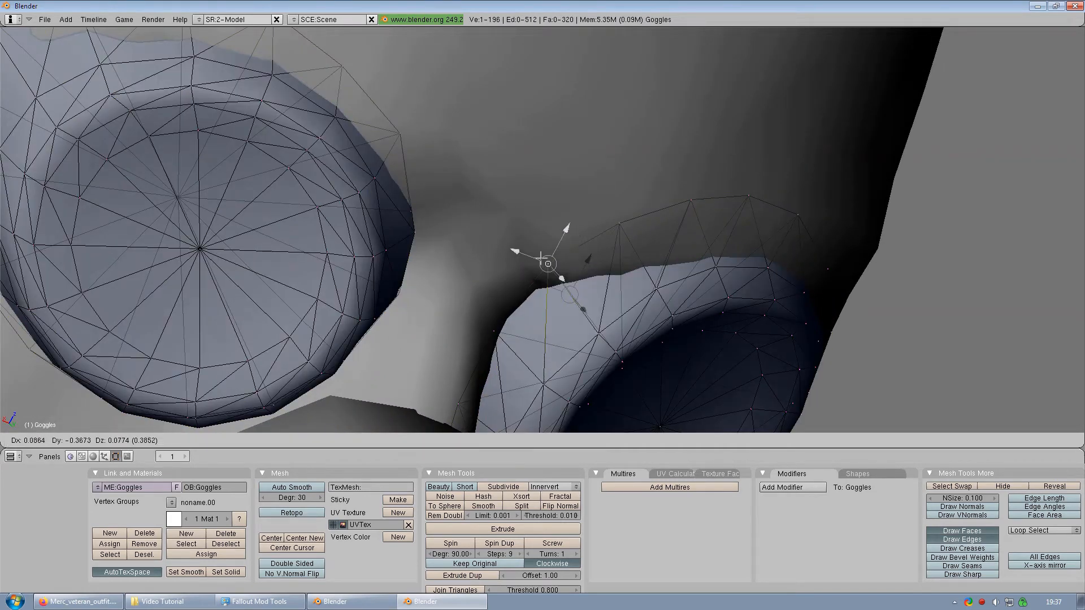
{"action": "left_click", "coordinate": [536, 262]}
Step: Move the matching inner vertex of the character's right lens about 0.29 units out of the face, deselect everything and return to Object Mode
{"action": "middle_click_drag", "start_coordinate": [546, 261], "coordinate": [341, 211]}
{"action": "right_click", "coordinate": [331, 195]}
{"action": "key", "text": "g"}
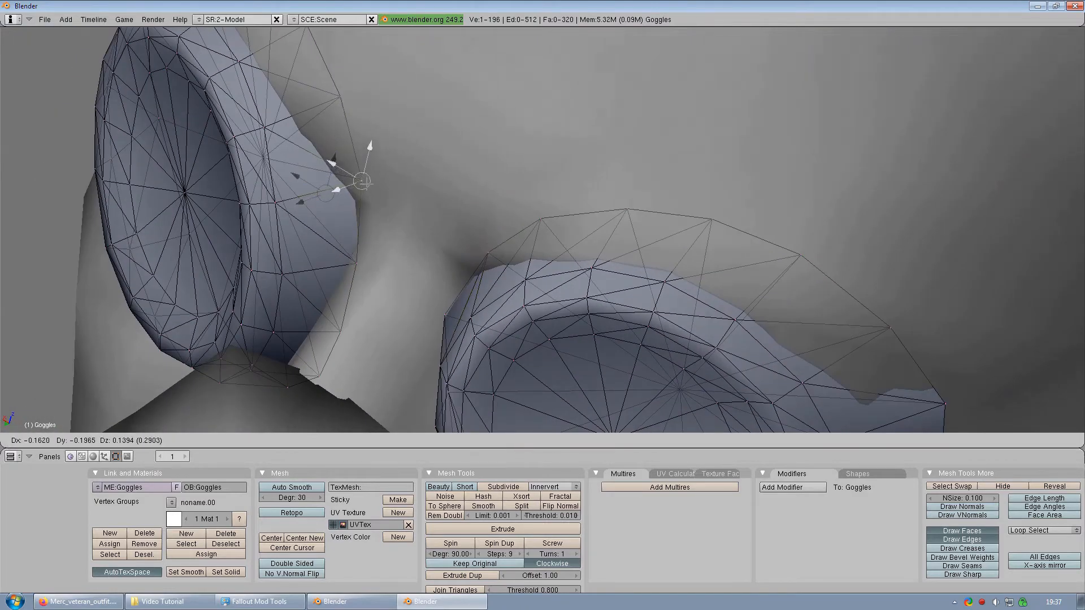
{"action": "left_click", "coordinate": [368, 182]}
{"action": "scroll", "coordinate": [481, 249], "scroll_direction": "down", "scroll_amount": 3}
{"action": "key", "text": "a"}
{"action": "middle_click_drag", "start_coordinate": [510, 348], "coordinate": [557, 280]}
{"action": "scroll", "coordinate": [556, 301], "scroll_direction": "down", "scroll_amount": 5}
{"action": "key", "text": "Tab"}
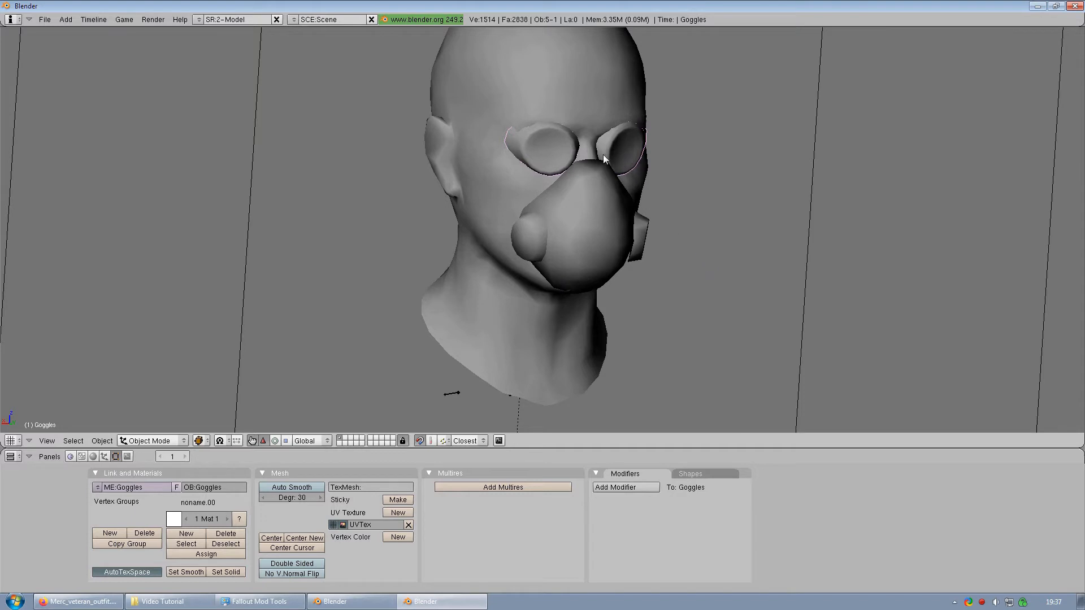
Step: Parent the mask to the Scene Root armature with the Armature option, creating vertex groups with Name Groups
{"action": "right_click", "coordinate": [561, 236]}
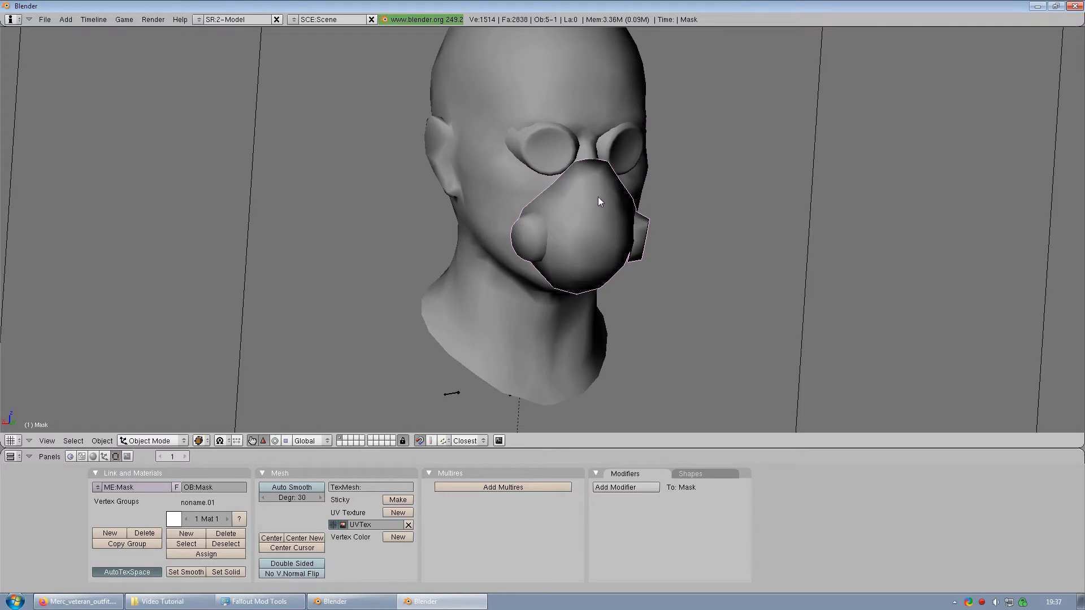
{"action": "key", "text": "a"}
{"action": "right_click", "coordinate": [595, 232]}
{"action": "right_click", "coordinate": [457, 393], "text": "shift"}
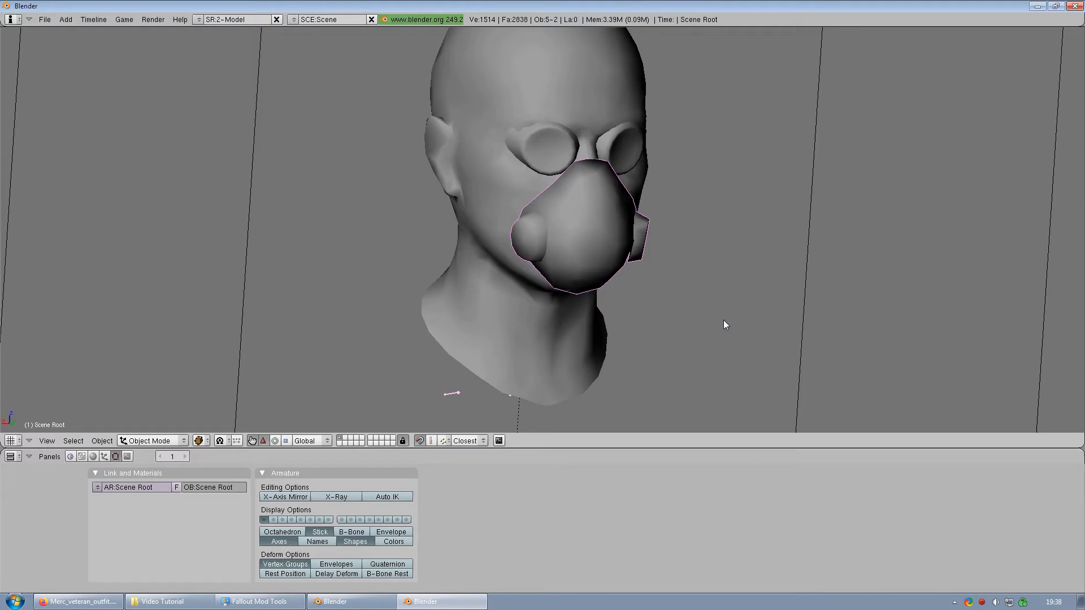
{"action": "key", "text": "ctrl+p"}
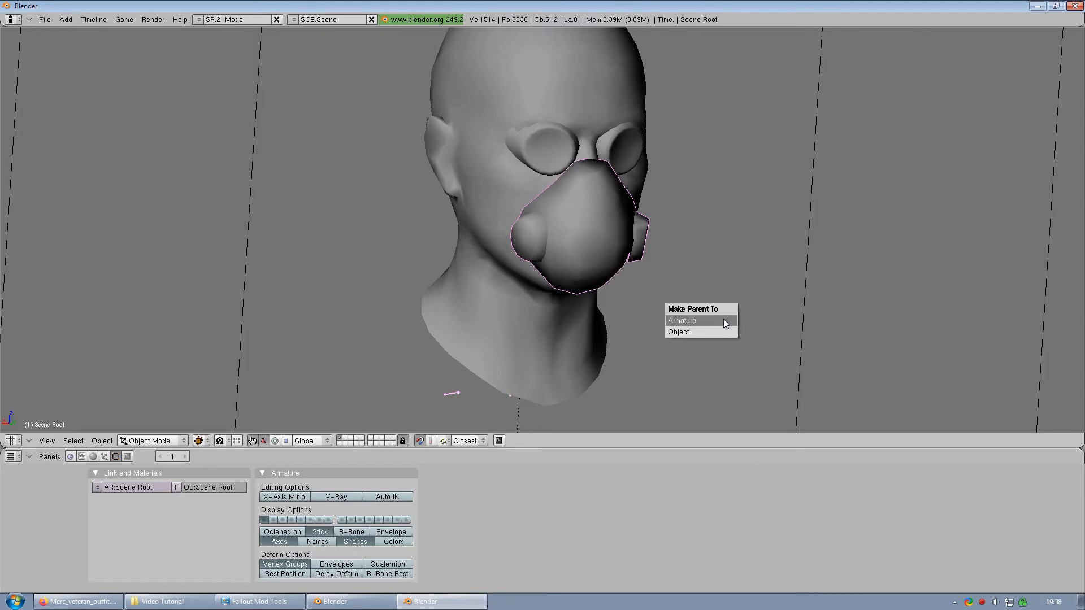
{"action": "key", "text": "Escape"}
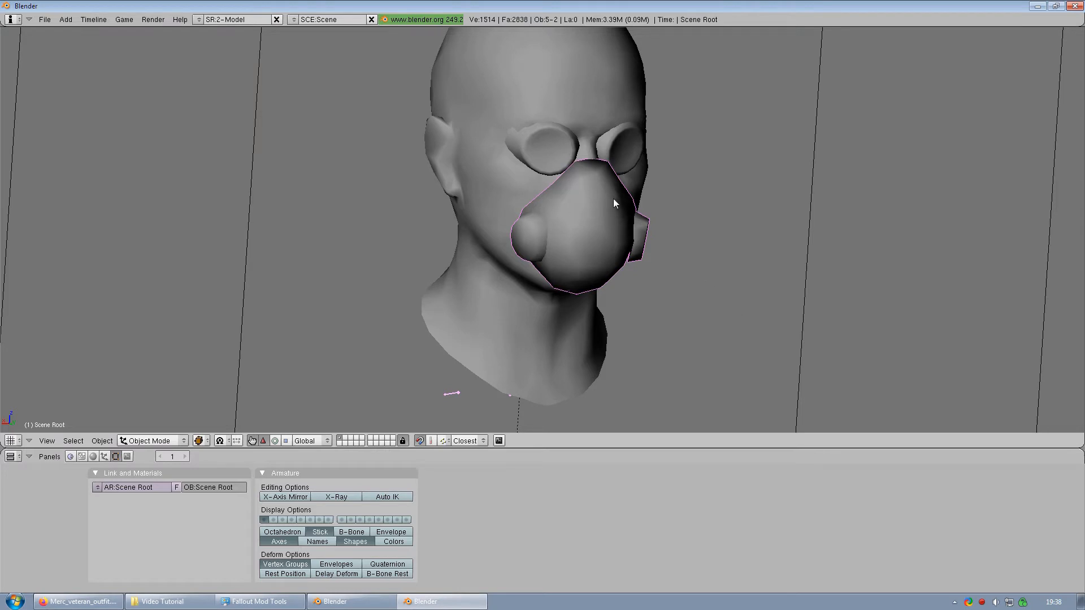
{"action": "key", "text": "ctrl+p"}
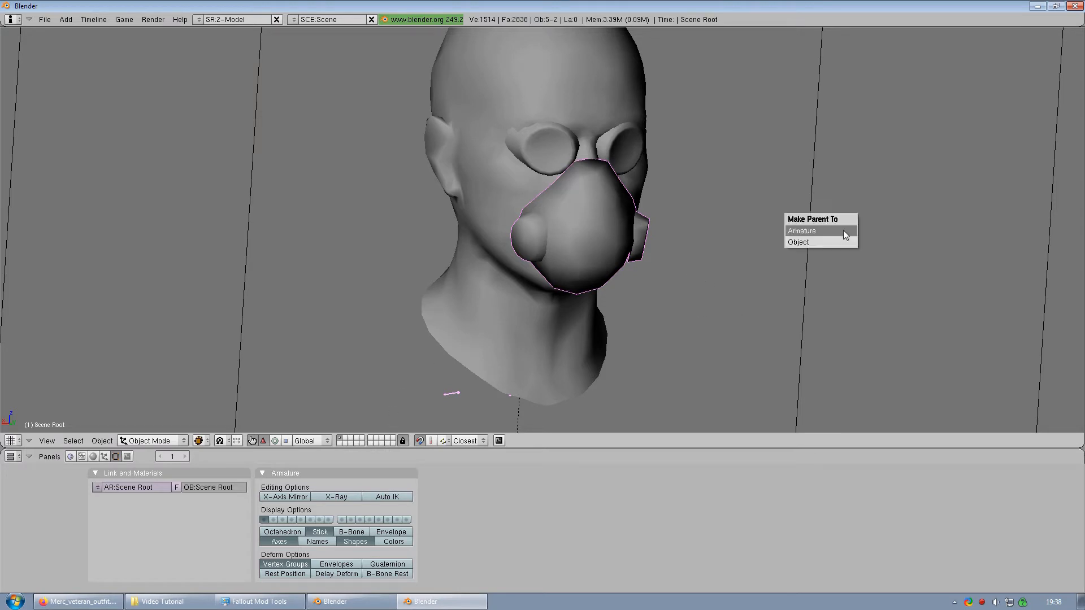
{"action": "left_click", "coordinate": [801, 234]}
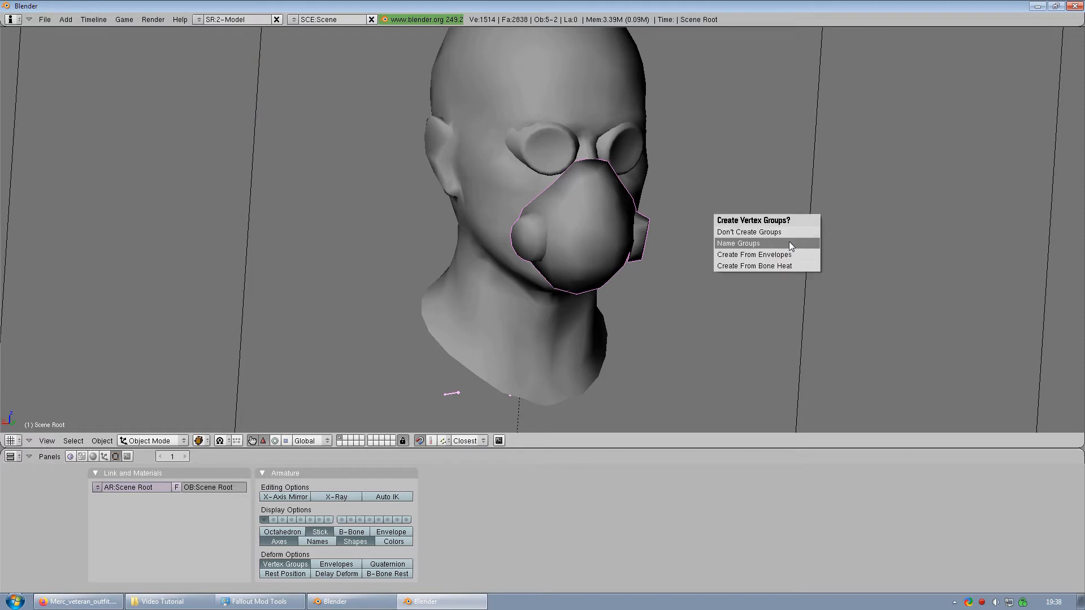
{"action": "left_click", "coordinate": [789, 244]}
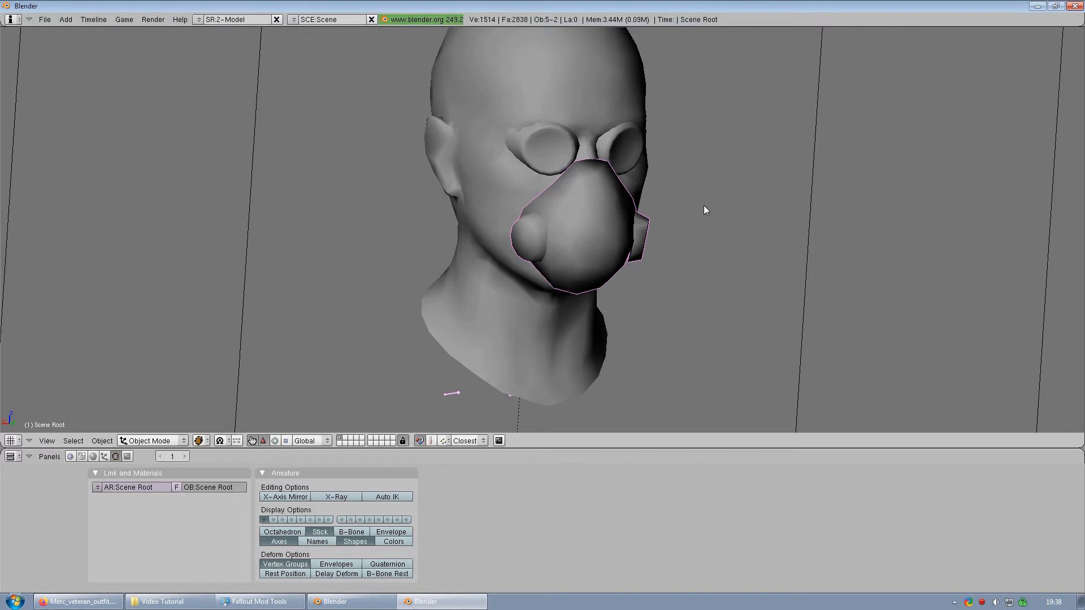
Step: Parent the goggles to the Scene Root armature with the Armature option and the same vertex group choice
{"action": "key", "text": "a"}
{"action": "right_click", "coordinate": [629, 148]}
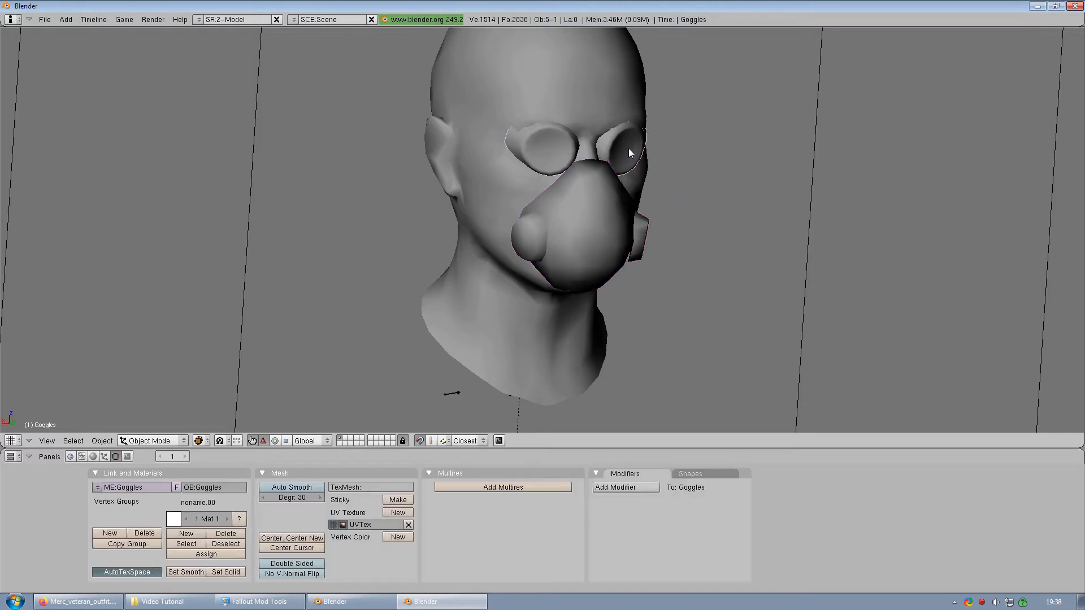
{"action": "right_click", "coordinate": [457, 394], "text": "shift"}
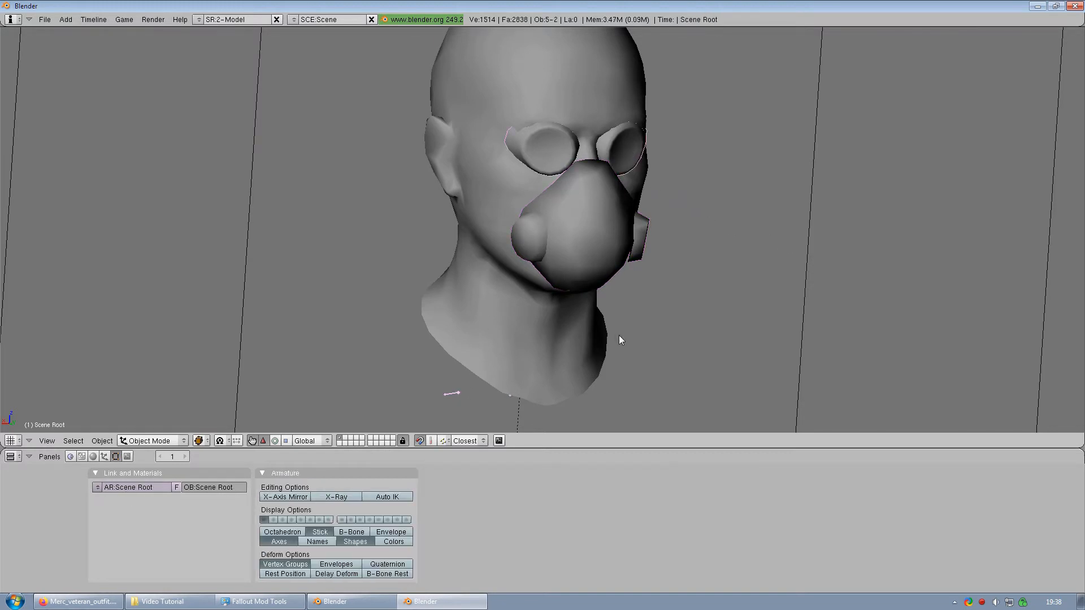
{"action": "key", "text": "ctrl+p"}
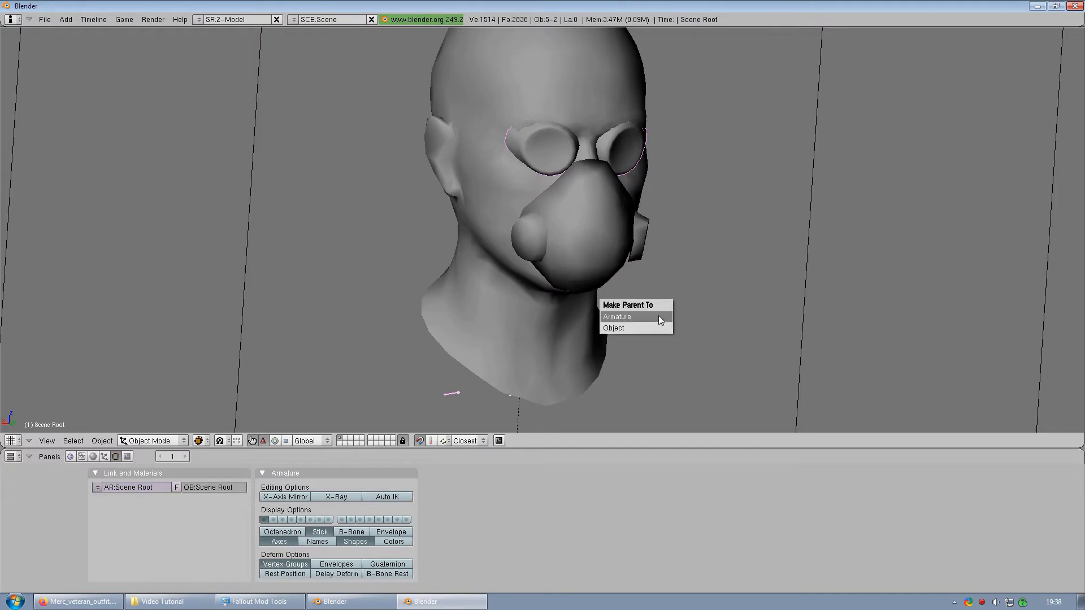
{"action": "left_click", "coordinate": [659, 318]}
{"action": "left_click", "coordinate": [659, 314]}
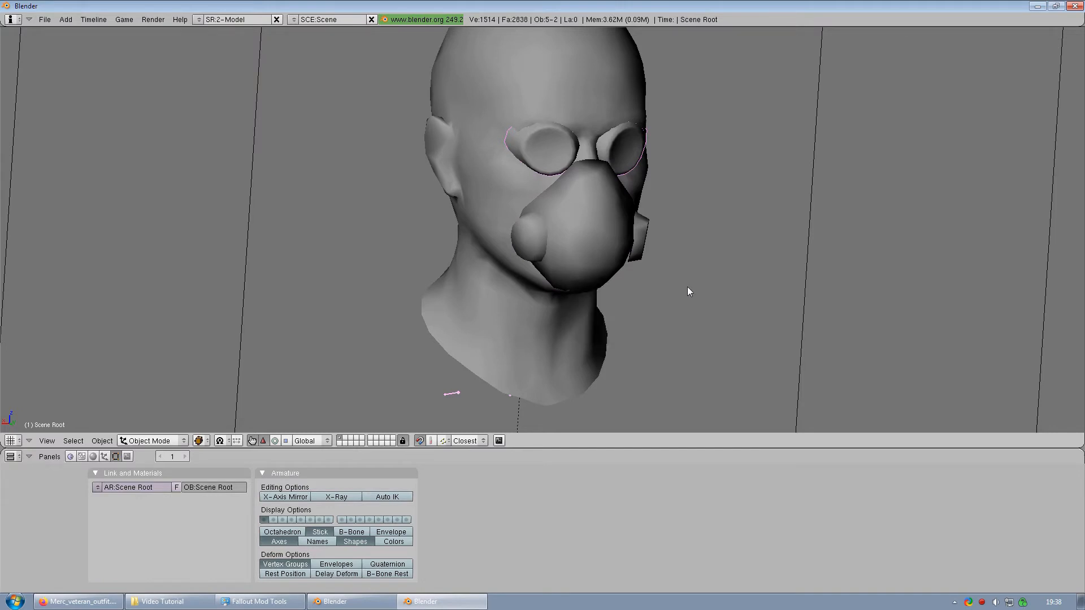
Step: Delete all of the mask's vertex groups except Bip01 Head and keep that group active
{"action": "right_click", "coordinate": [615, 233]}
{"action": "left_click", "coordinate": [97, 511]}
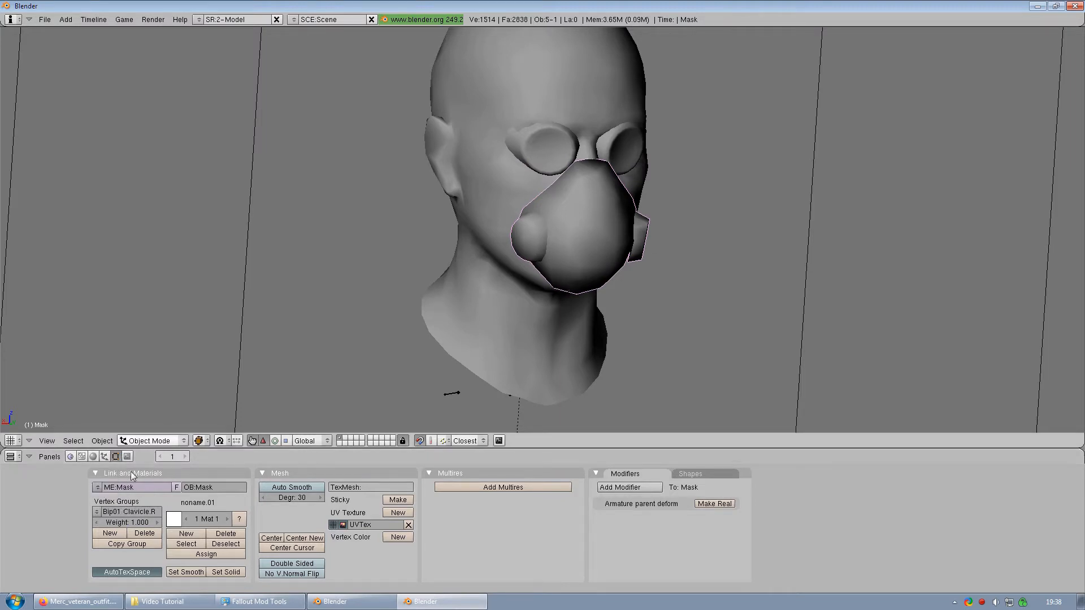
{"action": "left_click", "coordinate": [98, 512]}
{"action": "left_click", "coordinate": [97, 512]}
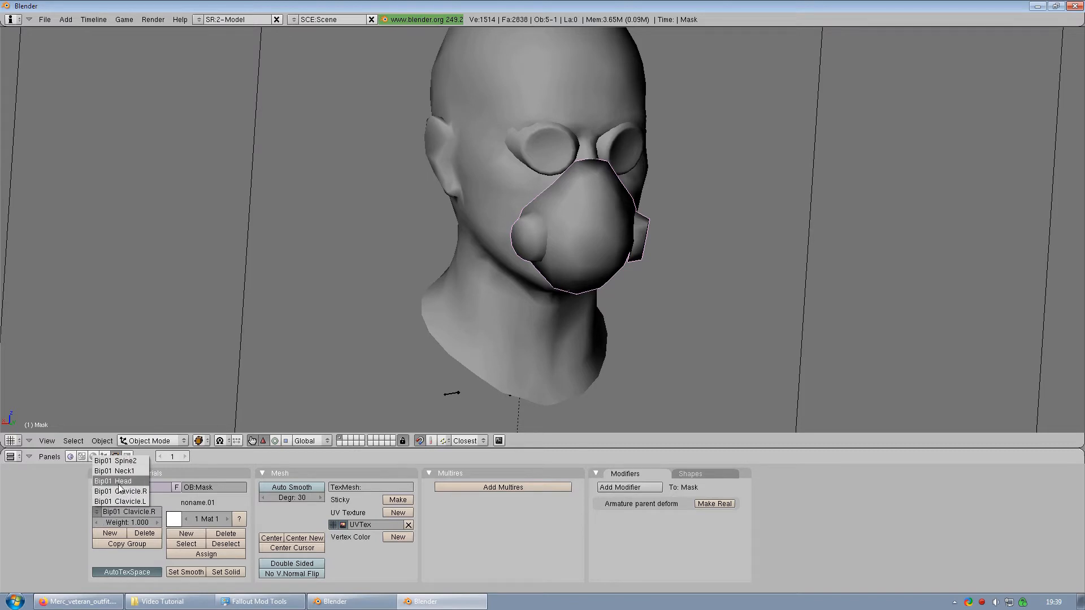
{"action": "left_click", "coordinate": [122, 461]}
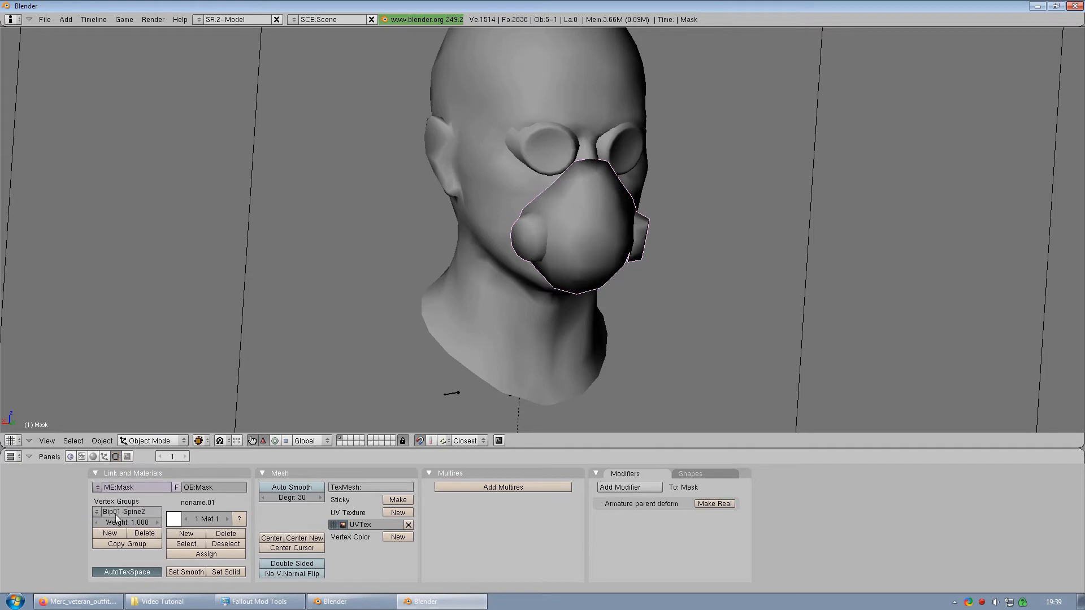
{"action": "left_click", "coordinate": [145, 534]}
{"action": "left_click", "coordinate": [145, 534]}
{"action": "left_click", "coordinate": [96, 512]}
{"action": "left_click", "coordinate": [103, 508]}
{"action": "left_click", "coordinate": [146, 534]}
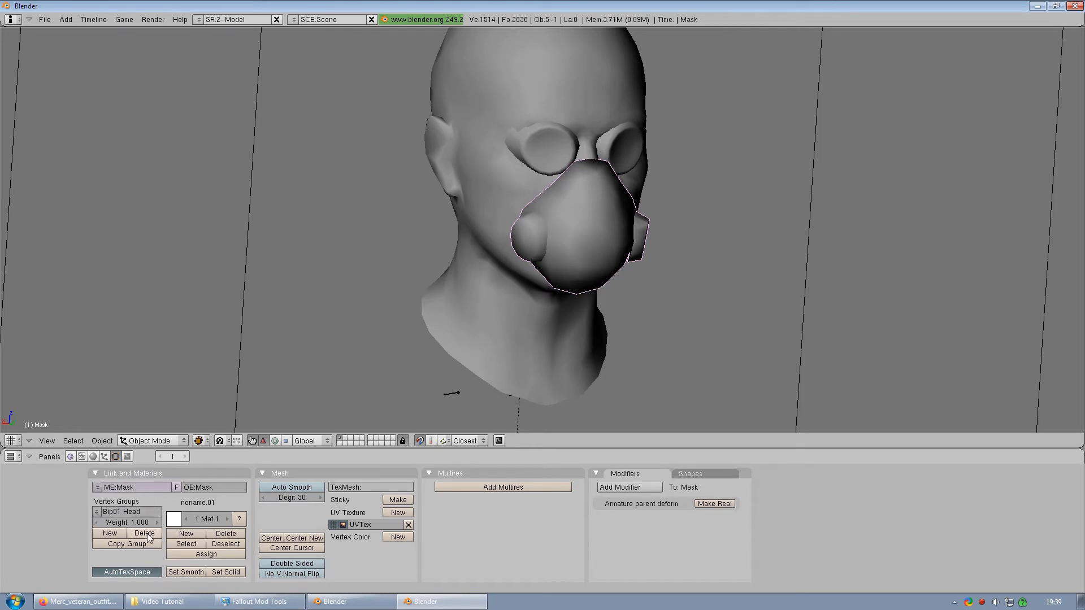
{"action": "left_click", "coordinate": [97, 511]}
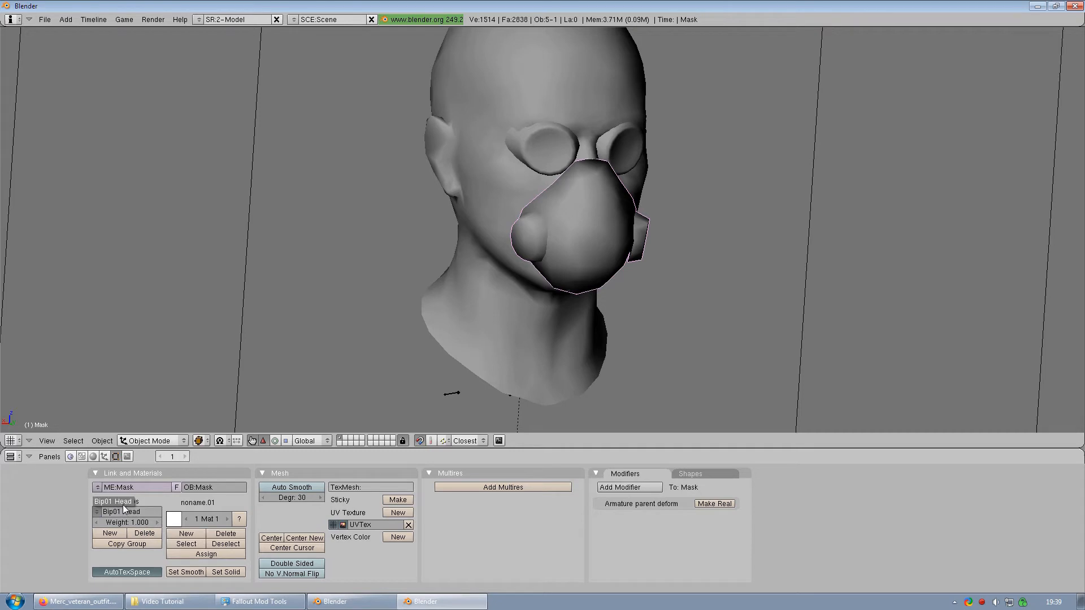
{"action": "left_click", "coordinate": [125, 506]}
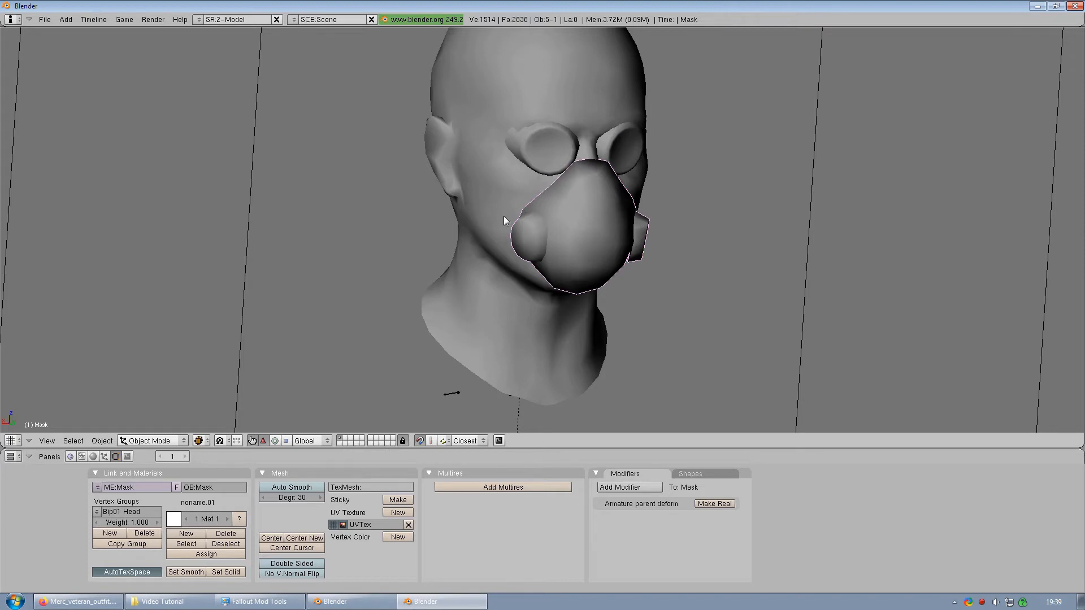
Step: Add a new vertex group to the mask and name it BP_HEAD
{"action": "left_click", "coordinate": [111, 535]}
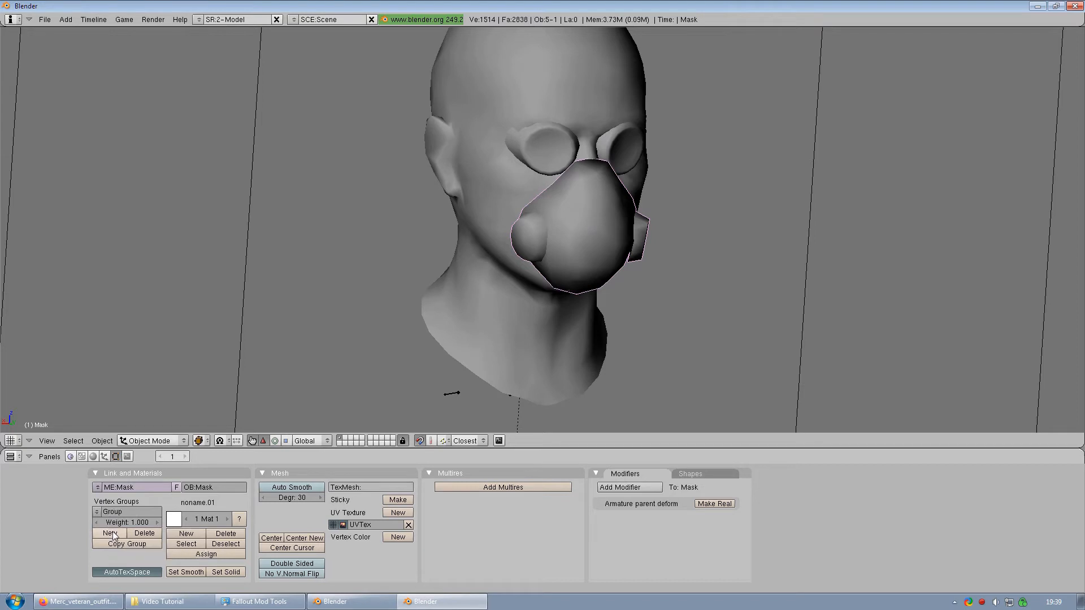
{"action": "left_click", "coordinate": [136, 512]}
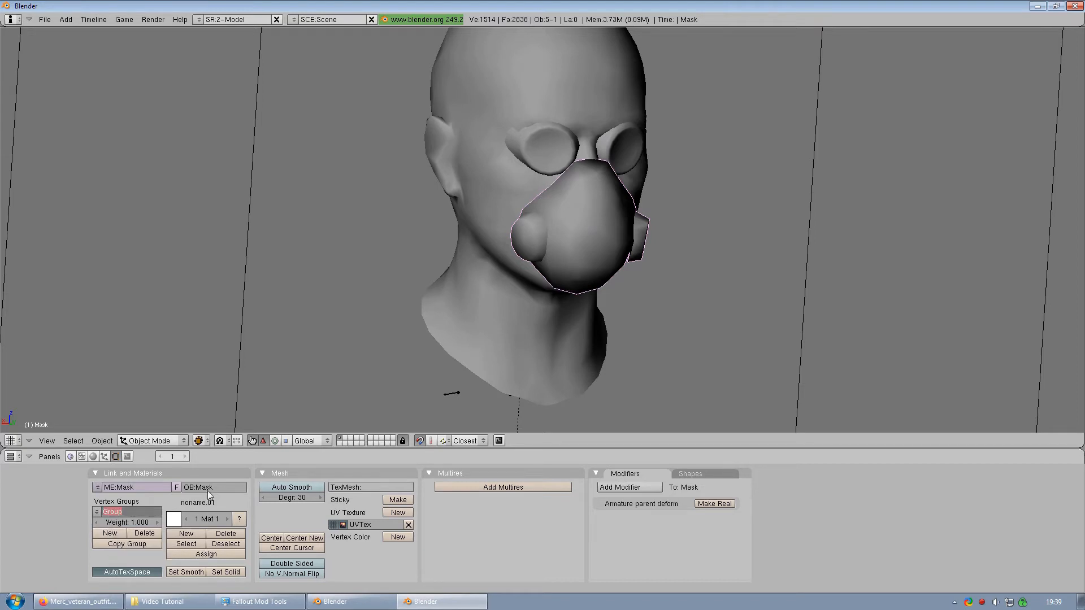
{"action": "type", "text": "BP_HEAD"}
{"action": "key", "text": "Return"}
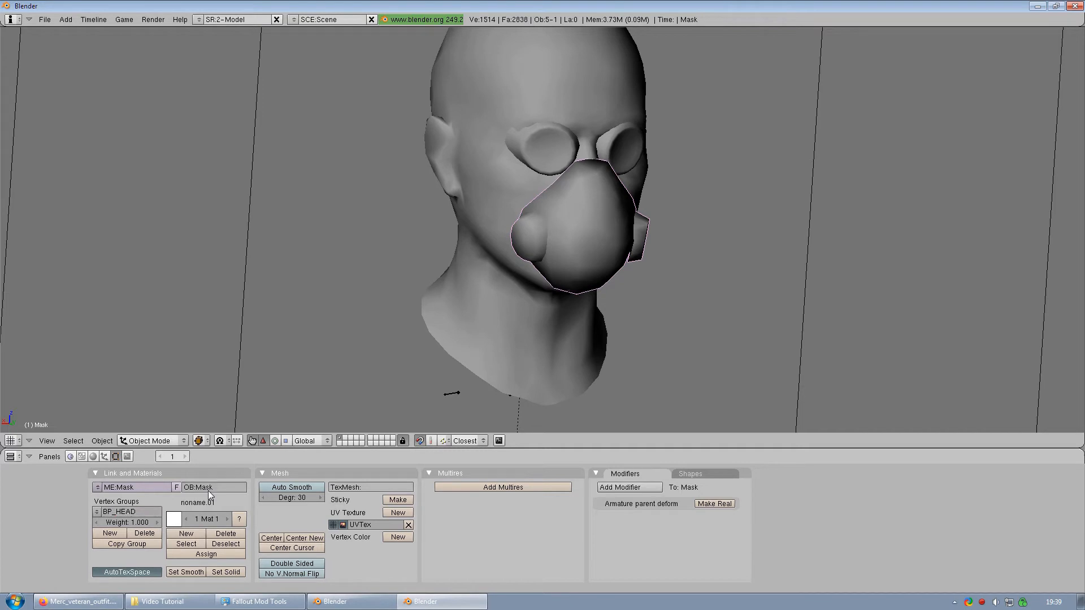
Step: Enter Edit Mode on the mask and assign all of its vertices to the BP_HEAD vertex group
{"action": "middle_click_drag", "start_coordinate": [644, 235], "coordinate": [633, 232]}
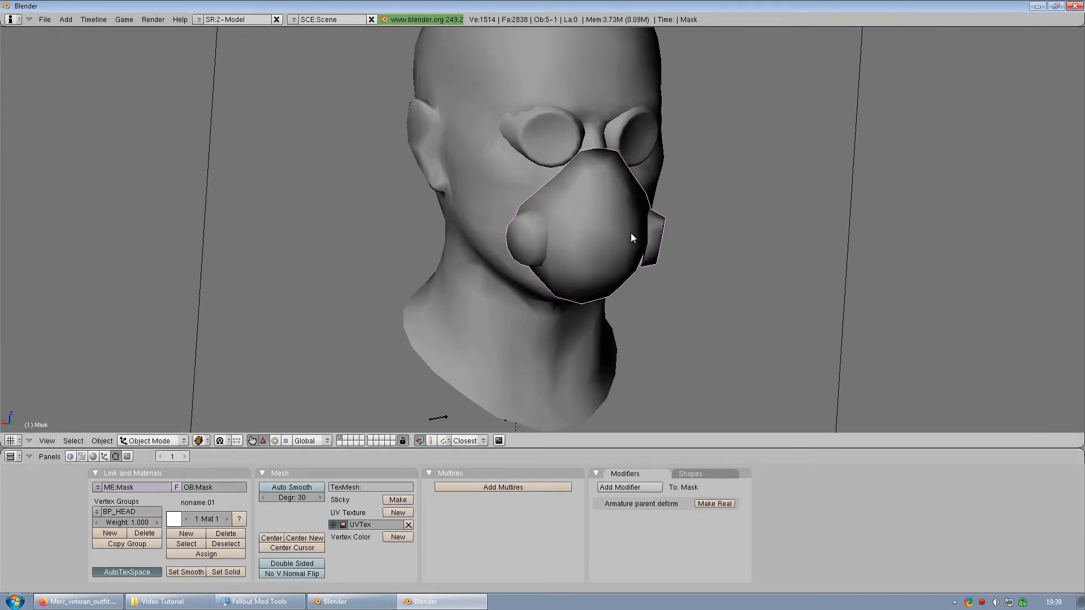
{"action": "key", "text": "Tab"}
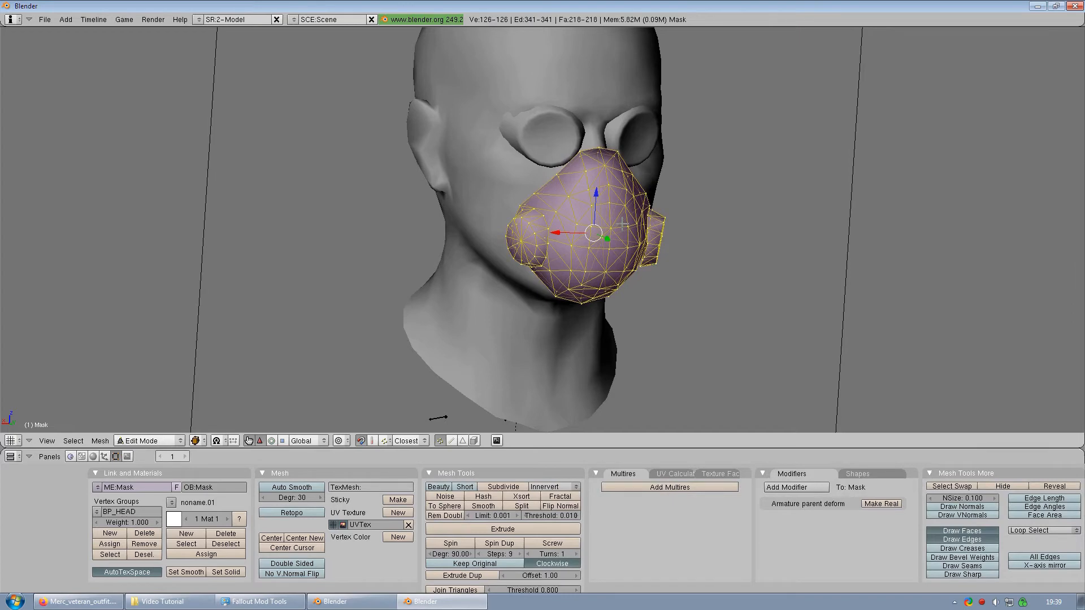
{"action": "key", "text": "a"}
{"action": "key", "text": "a"}
{"action": "middle_click_drag", "start_coordinate": [634, 224], "coordinate": [673, 267]}
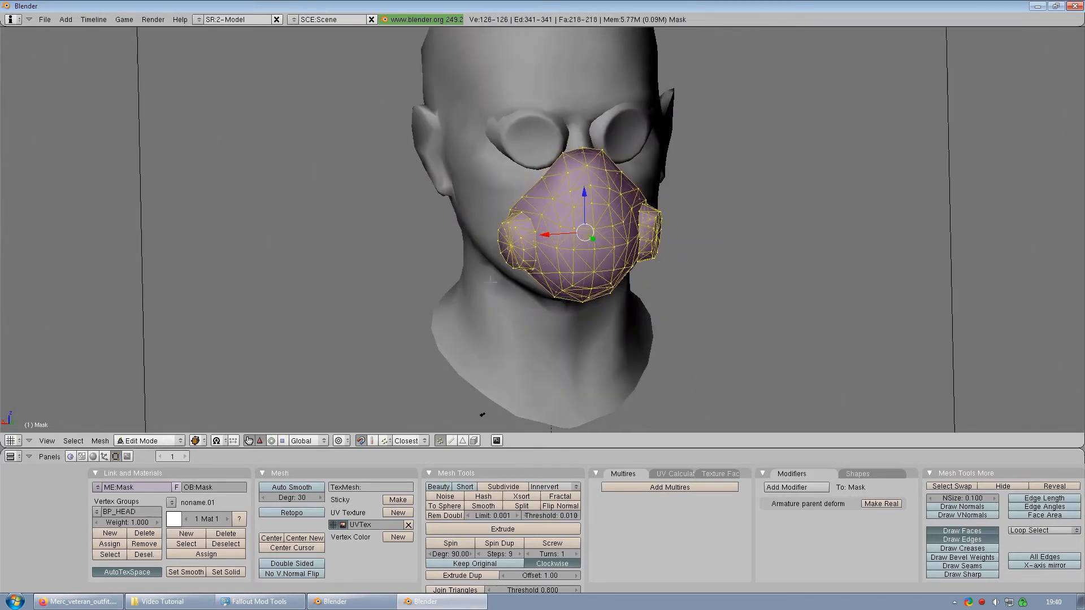
{"action": "left_click", "coordinate": [111, 546]}
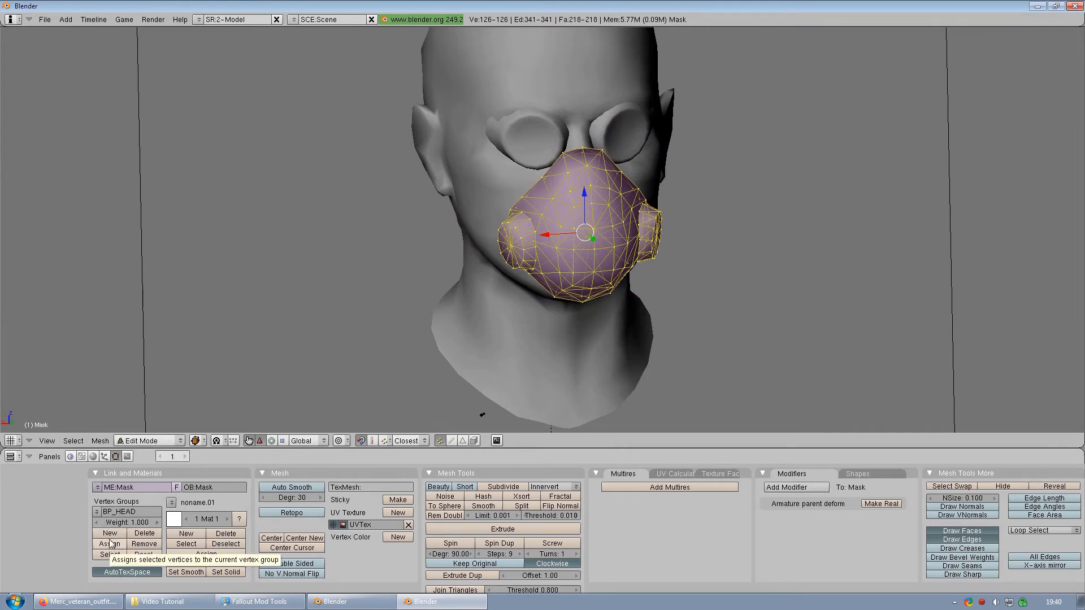
Step: Assign all the mask's vertices to Bip01 Head, assign them to BP_HEAD once more, and return to Object Mode
{"action": "left_click", "coordinate": [97, 513]}
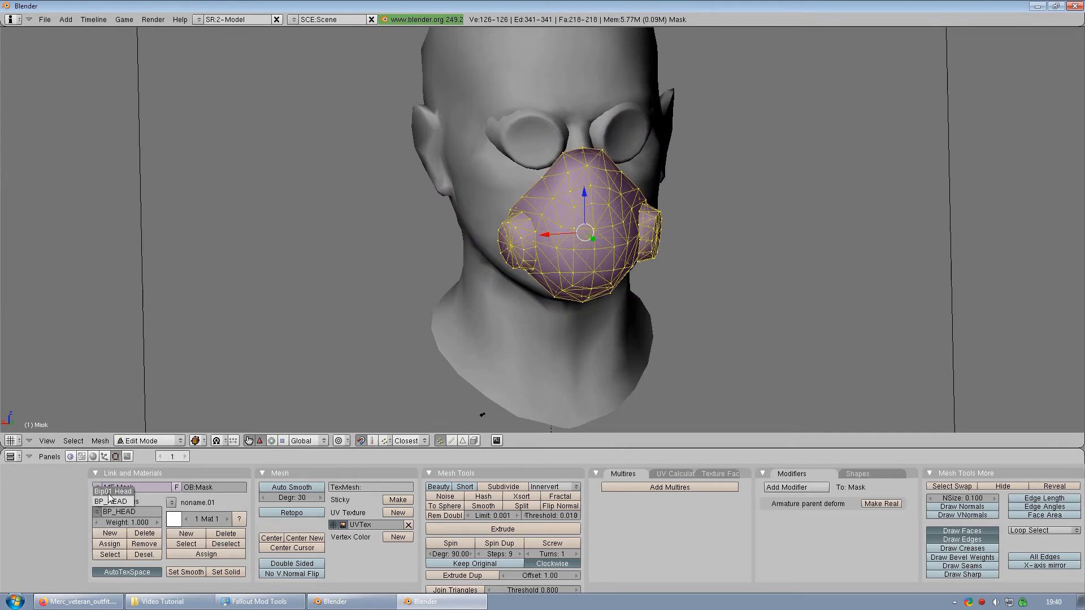
{"action": "left_click", "coordinate": [111, 492]}
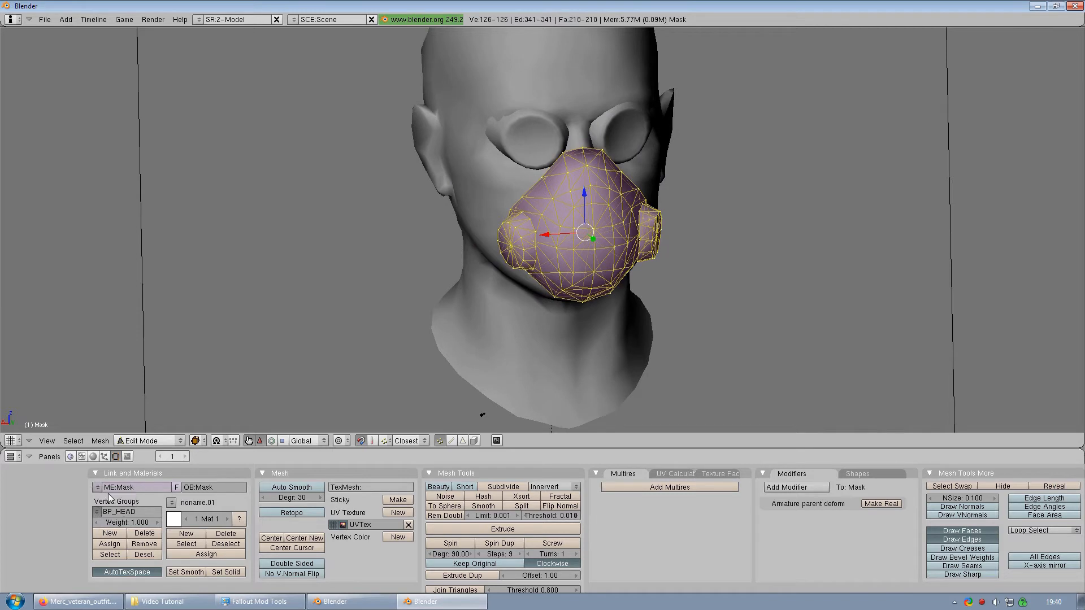
{"action": "left_click", "coordinate": [112, 545]}
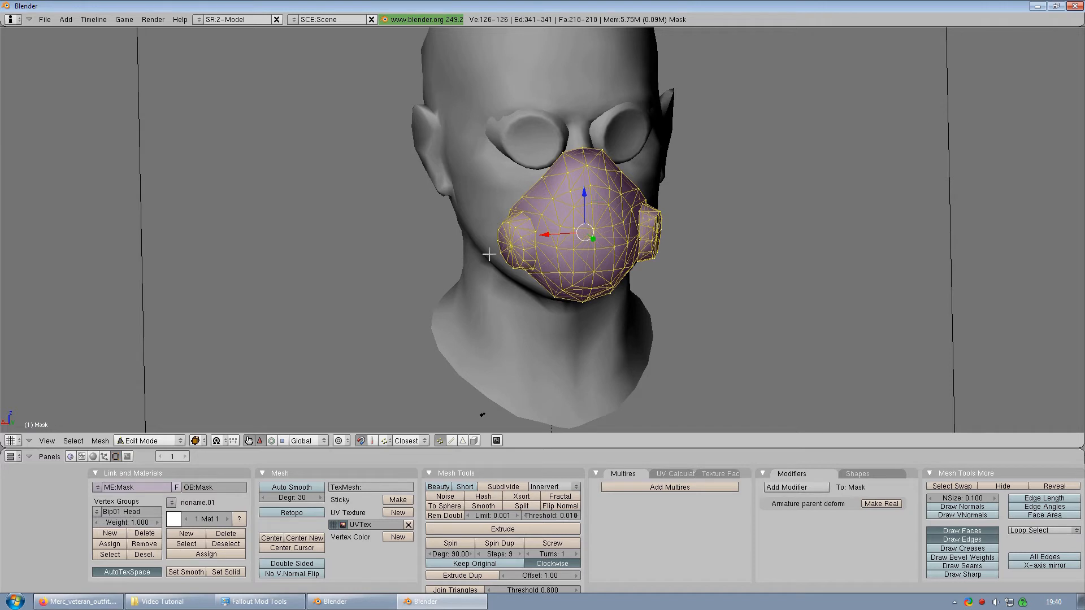
{"action": "left_click", "coordinate": [96, 512]}
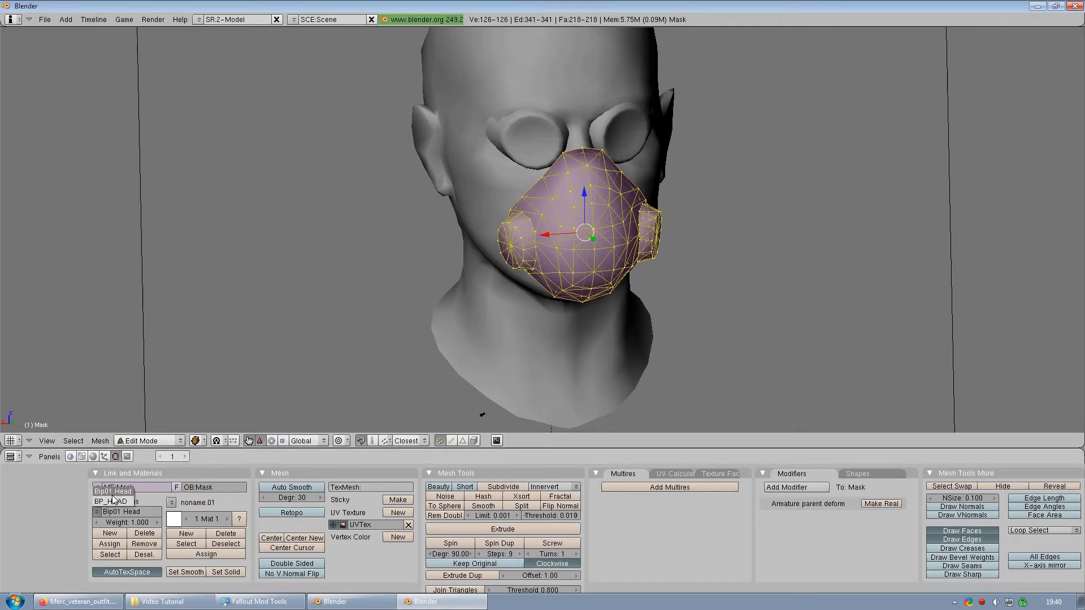
{"action": "left_click", "coordinate": [111, 502]}
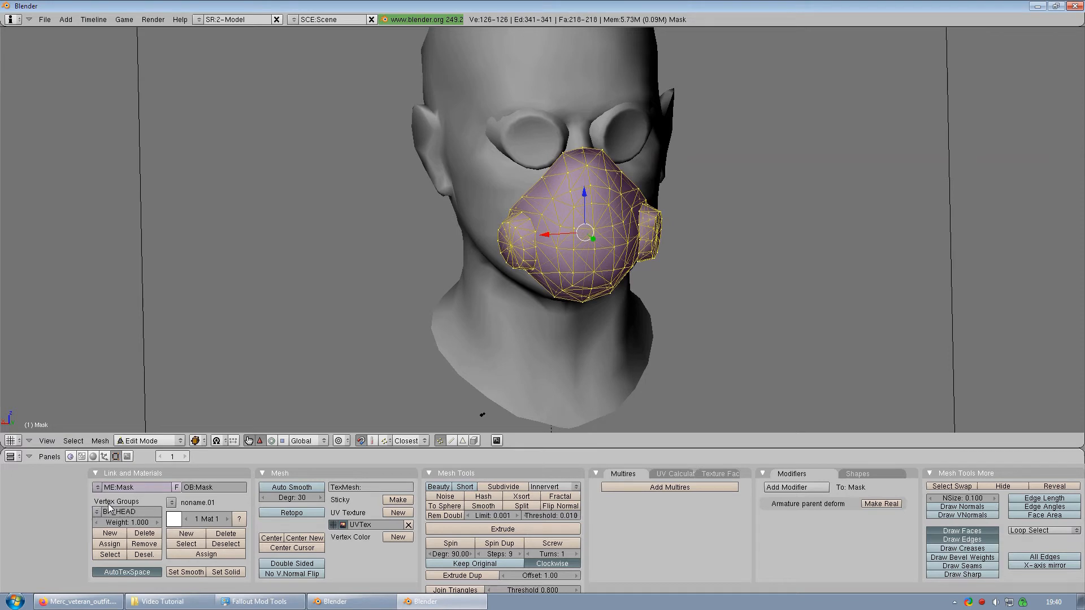
{"action": "left_click", "coordinate": [110, 544]}
{"action": "key", "text": "Tab"}
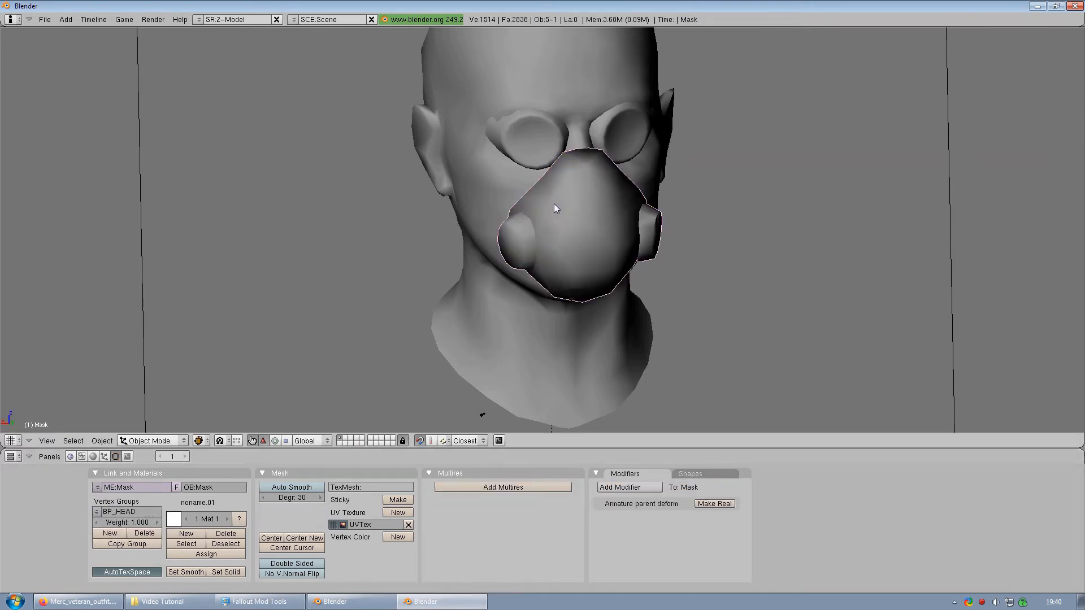
Step: Select the goggles and delete all of their vertex groups except Bip01 Head
{"action": "scroll", "coordinate": [537, 152], "scroll_direction": "up", "scroll_amount": 2}
{"action": "right_click", "coordinate": [524, 103]}
{"action": "scroll", "coordinate": [495, 173], "scroll_direction": "up", "scroll_amount": 1}
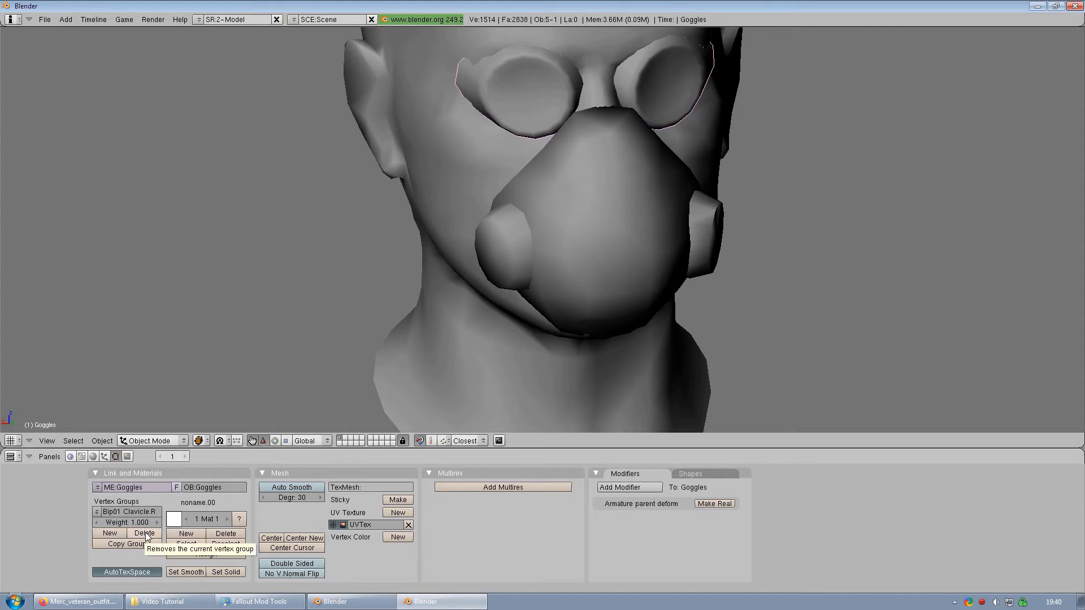
{"action": "left_click", "coordinate": [97, 515]}
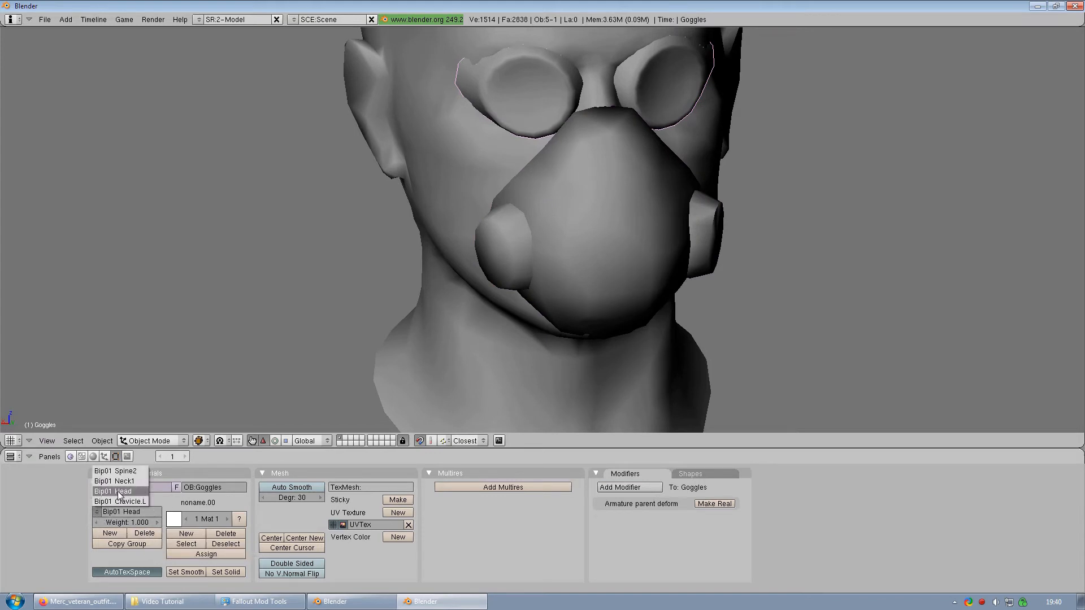
{"action": "left_click", "coordinate": [119, 502]}
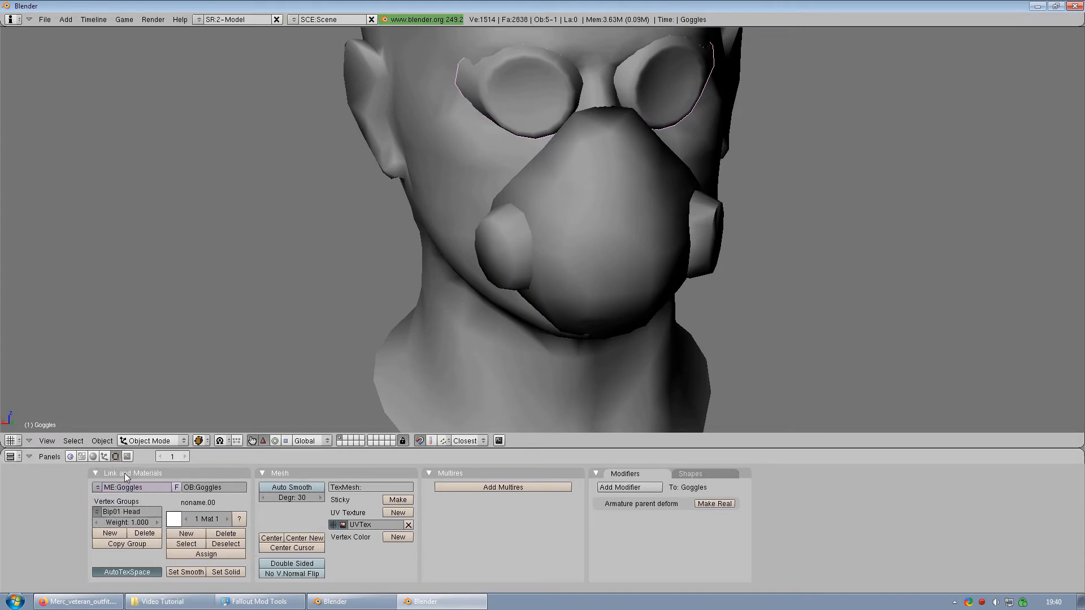
{"action": "left_click", "coordinate": [145, 535]}
Step: Add a new vertex group named BP_HEAD to the goggles
{"action": "left_click", "coordinate": [108, 533]}
{"action": "type", "text": "BP_HEAD"}
{"action": "key", "text": "Return"}
Step: Assign all the goggles' vertices to both BP_HEAD and Bip01 Head, deselect everything and return to Object Mode
{"action": "key", "text": "Tab"}
{"action": "middle_click_drag", "start_coordinate": [633, 155], "coordinate": [441, 321]}
{"action": "key", "text": "a"}
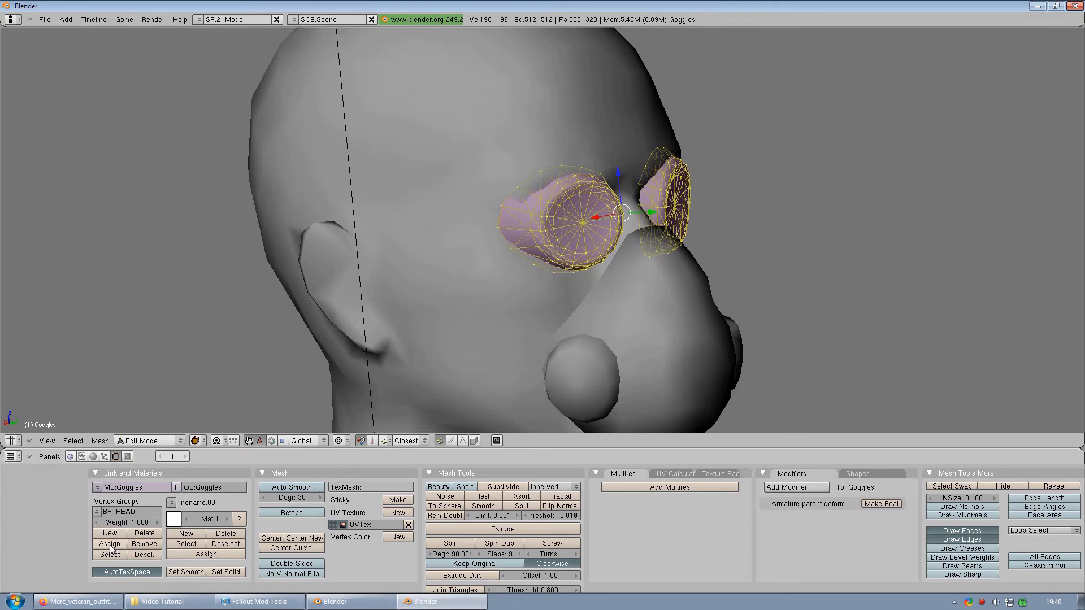
{"action": "left_click", "coordinate": [97, 512]}
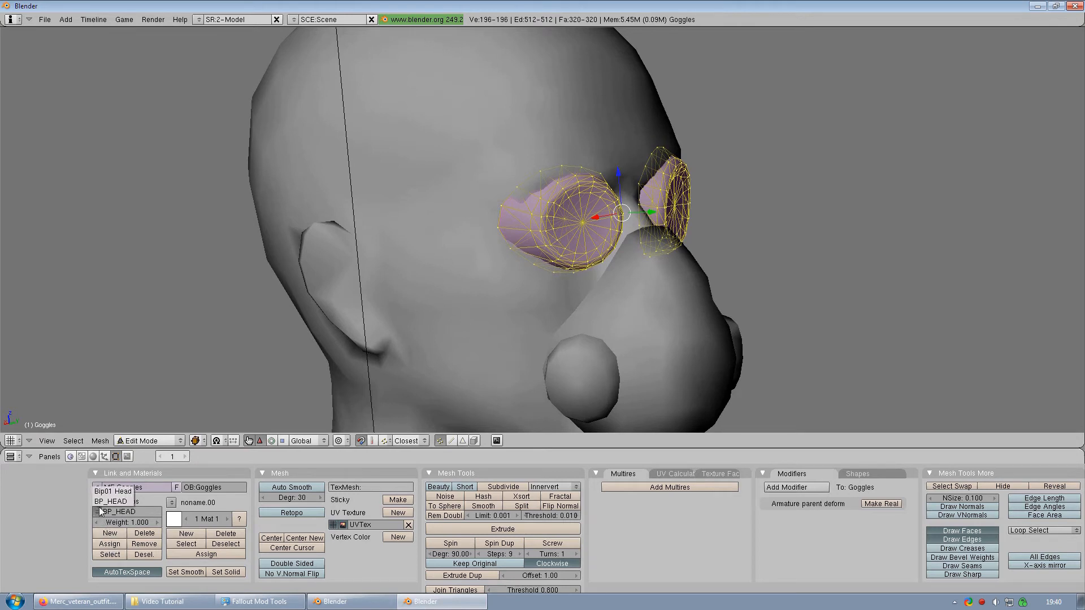
{"action": "left_click", "coordinate": [113, 491]}
{"action": "left_click", "coordinate": [110, 544]}
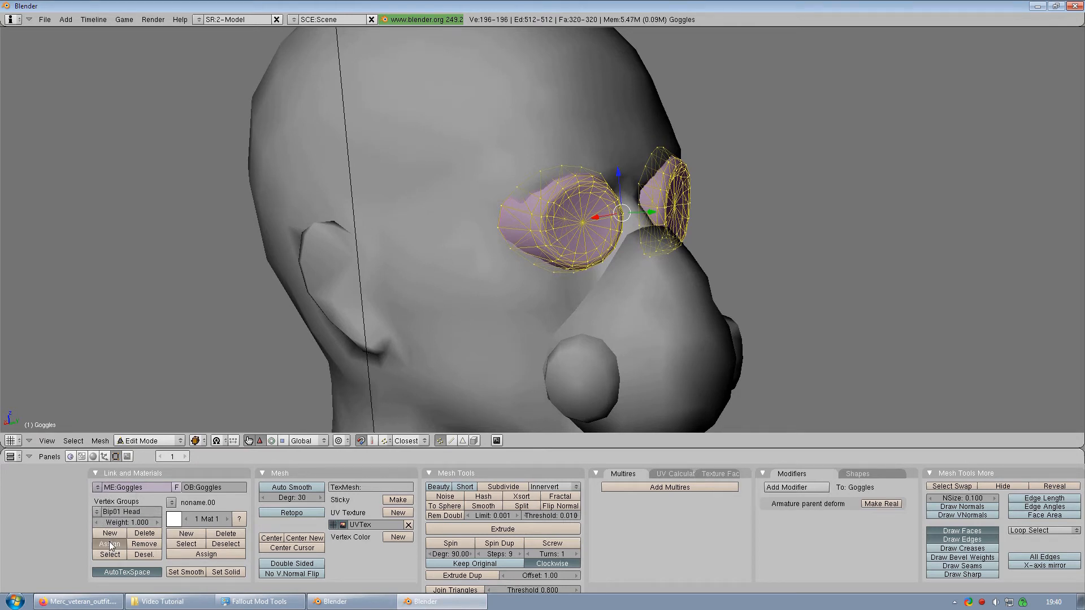
{"action": "key", "text": "a"}
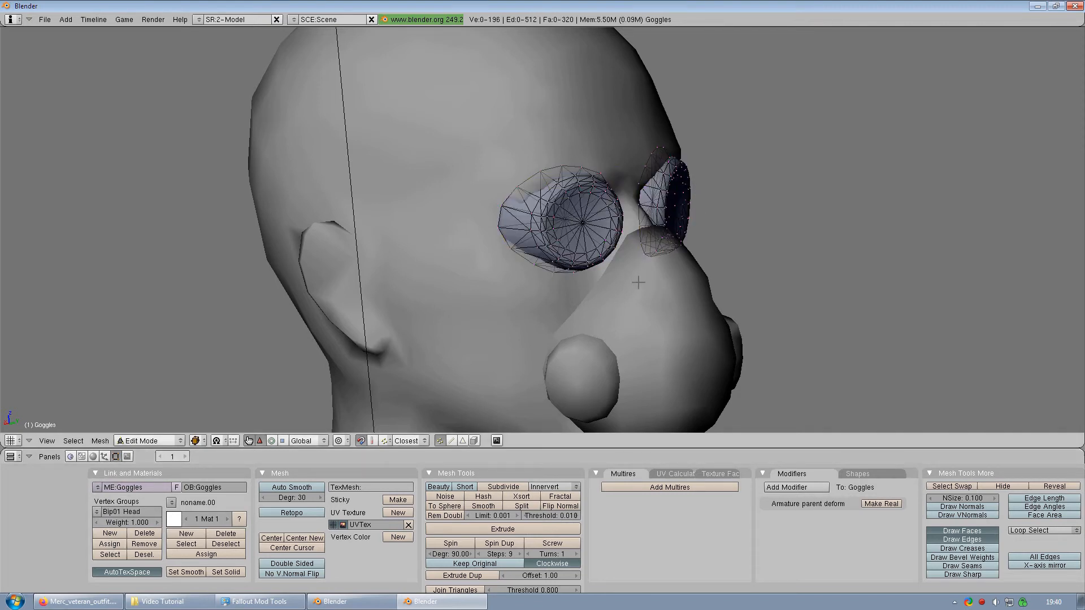
{"action": "key", "text": "Tab"}
Step: Delete the HeadMale mesh and the large wireframe box around the model
{"action": "middle_click_drag", "start_coordinate": [753, 264], "coordinate": [735, 300]}
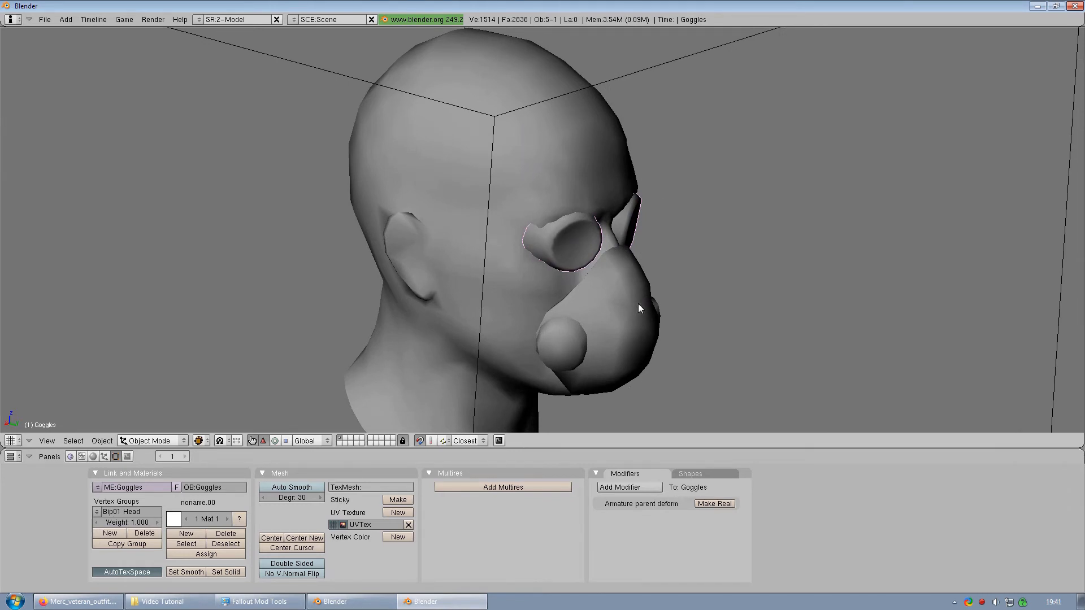
{"action": "right_click", "coordinate": [545, 135]}
{"action": "key", "text": "x"}
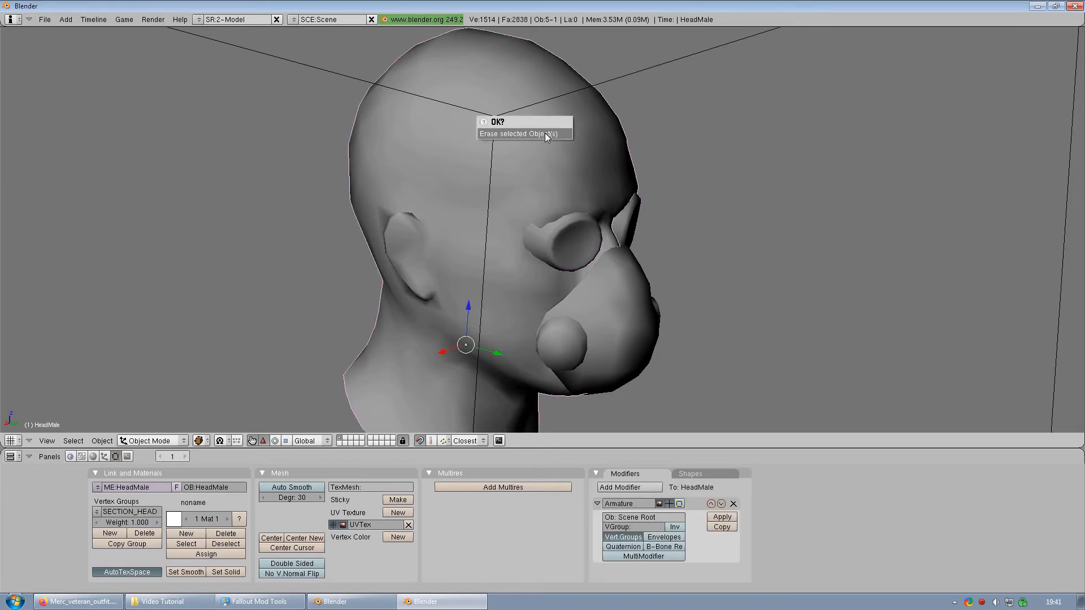
{"action": "left_click", "coordinate": [545, 133]}
{"action": "scroll", "coordinate": [562, 165], "scroll_direction": "down", "scroll_amount": 5}
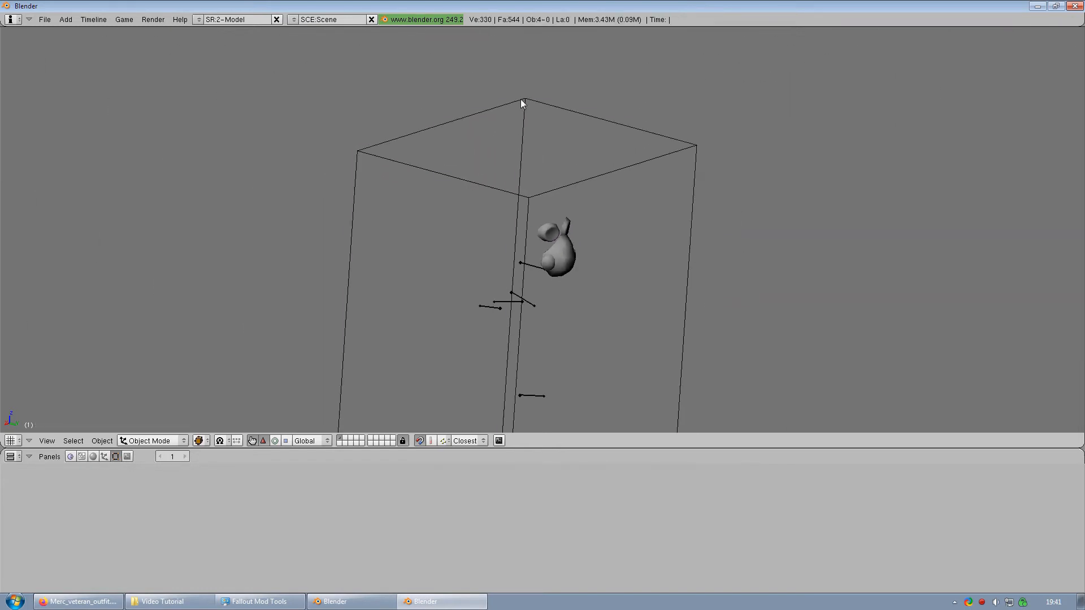
{"action": "right_click", "coordinate": [520, 99]}
{"action": "key", "text": "x"}
{"action": "left_click", "coordinate": [520, 99]}
{"action": "scroll", "coordinate": [533, 294], "scroll_direction": "down", "scroll_amount": 3}
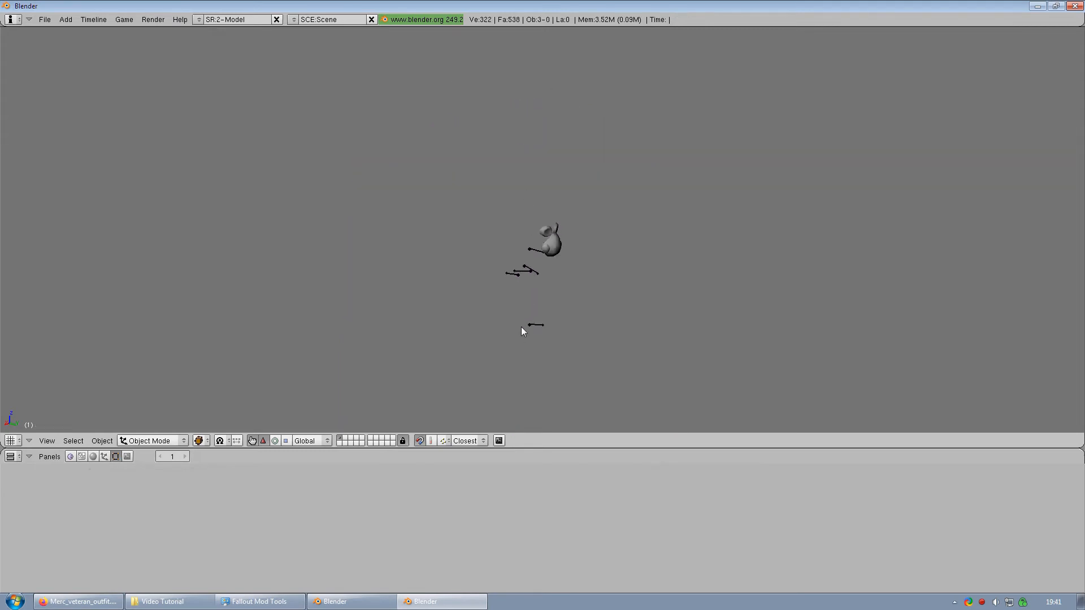
Step: Select the mask, goggles and armature and start a NetImmerse/Gamebryo export
{"action": "middle_click_drag", "start_coordinate": [523, 327], "coordinate": [603, 303]}
{"action": "scroll", "coordinate": [548, 297], "scroll_direction": "up", "scroll_amount": 5}
{"action": "scroll", "coordinate": [574, 184], "scroll_direction": "up", "scroll_amount": 2}
{"action": "key", "text": "a"}
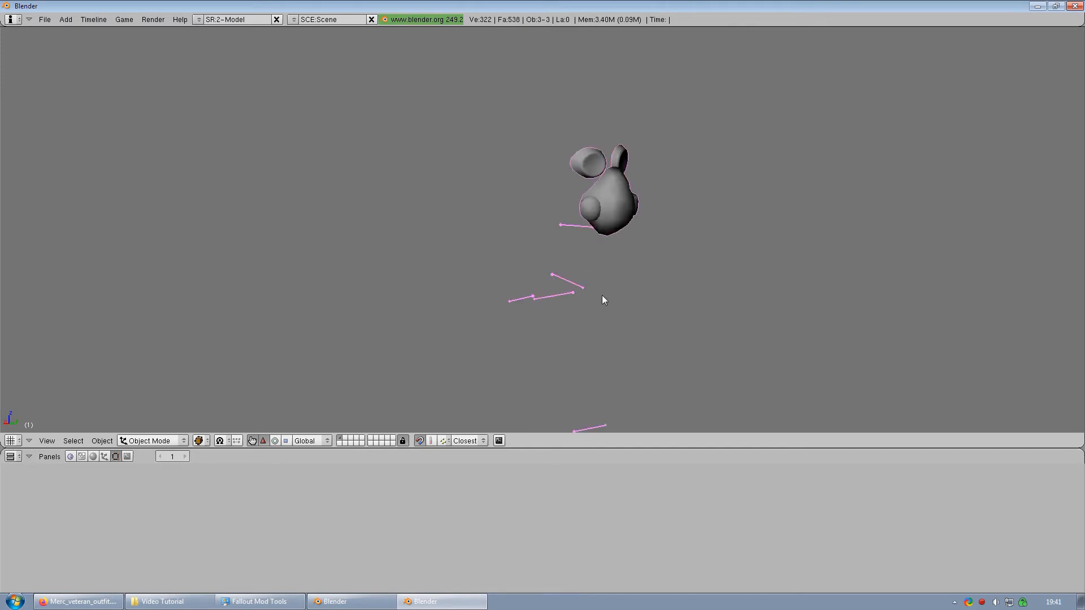
{"action": "left_click", "coordinate": [45, 19]}
{"action": "mouse_move", "coordinate": [161, 226]}
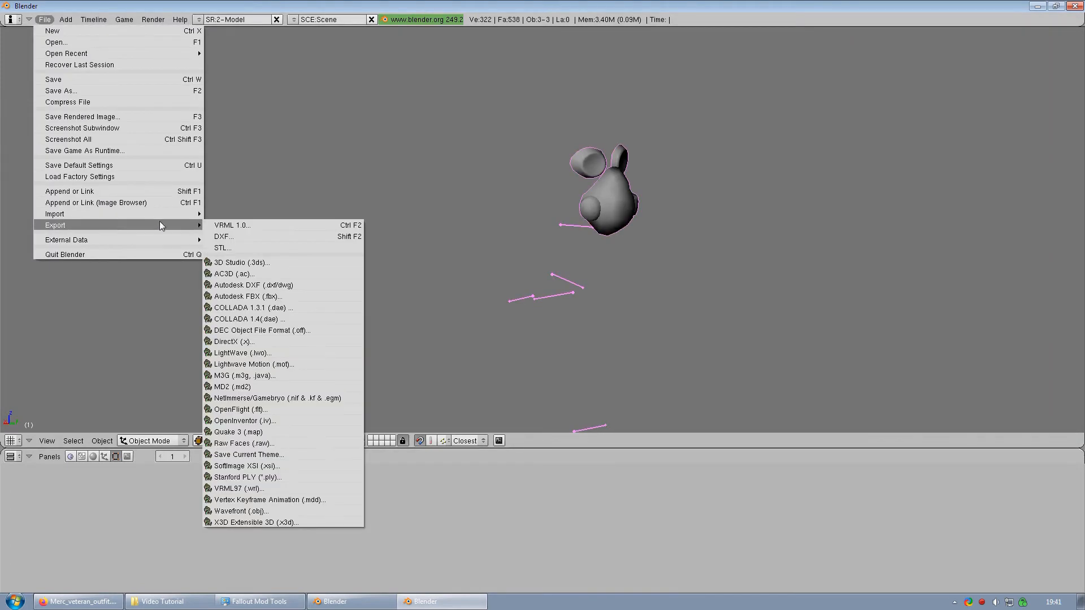
{"action": "left_click", "coordinate": [300, 398]}
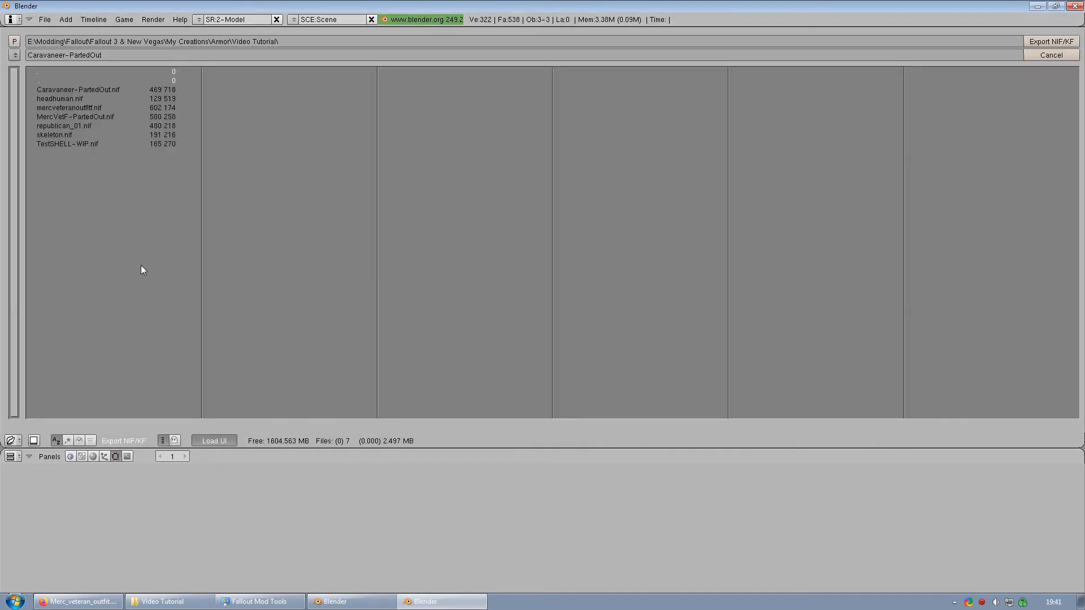
Step: Name the export file TestSHELL-WIP2 in the Video Tutorial folder and export it using the existing Fallout 3 options
{"action": "left_click", "coordinate": [86, 143]}
{"action": "left_click", "coordinate": [110, 53]}
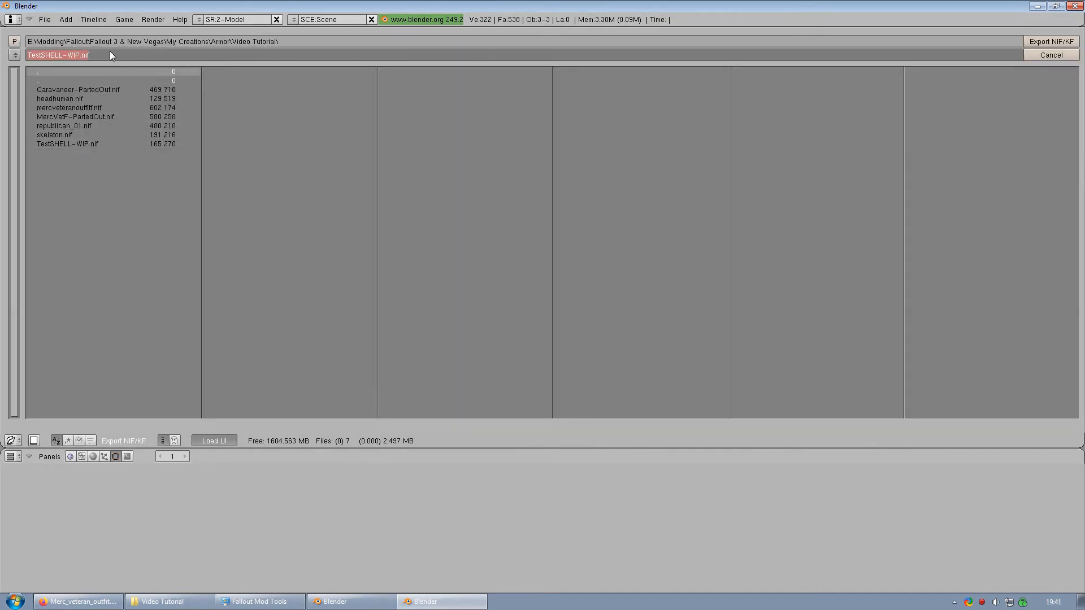
{"action": "left_click", "coordinate": [110, 55]}
{"action": "left_click", "coordinate": [1033, 42]}
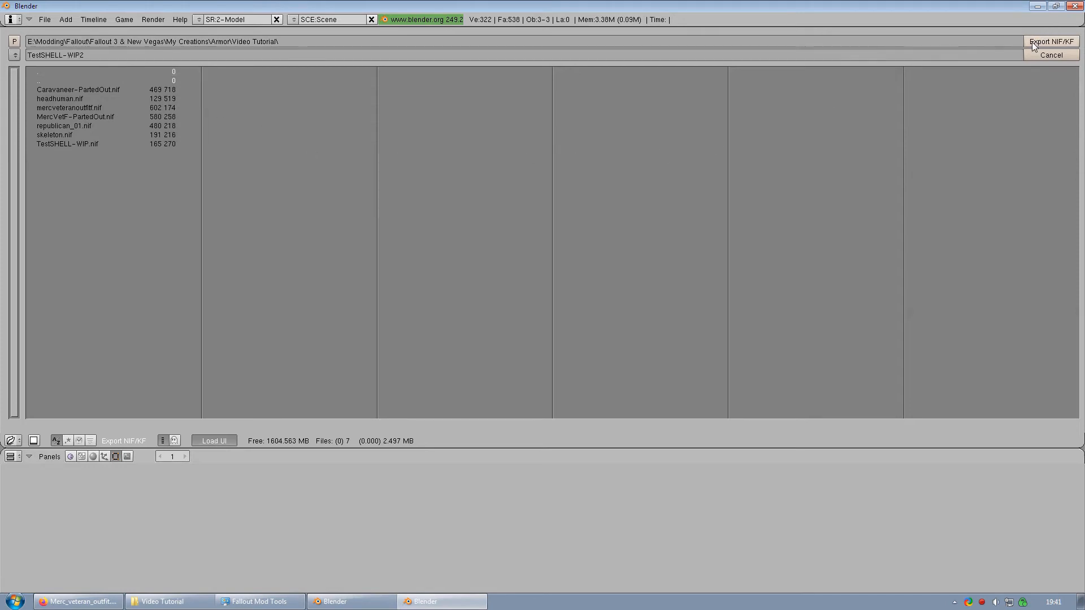
{"action": "left_click", "coordinate": [1033, 42]}
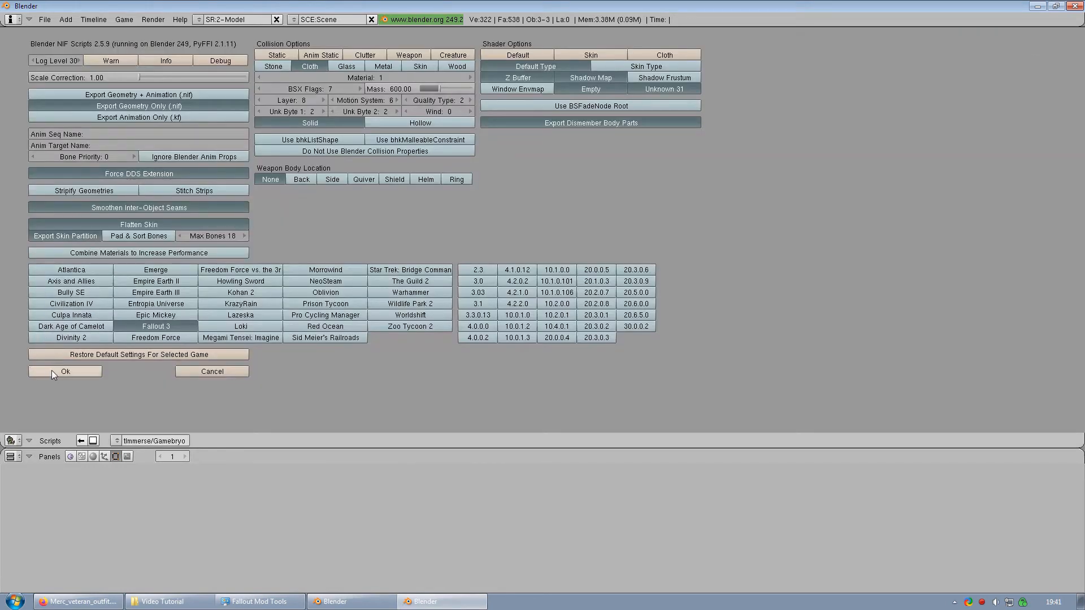
{"action": "left_click", "coordinate": [61, 371]}
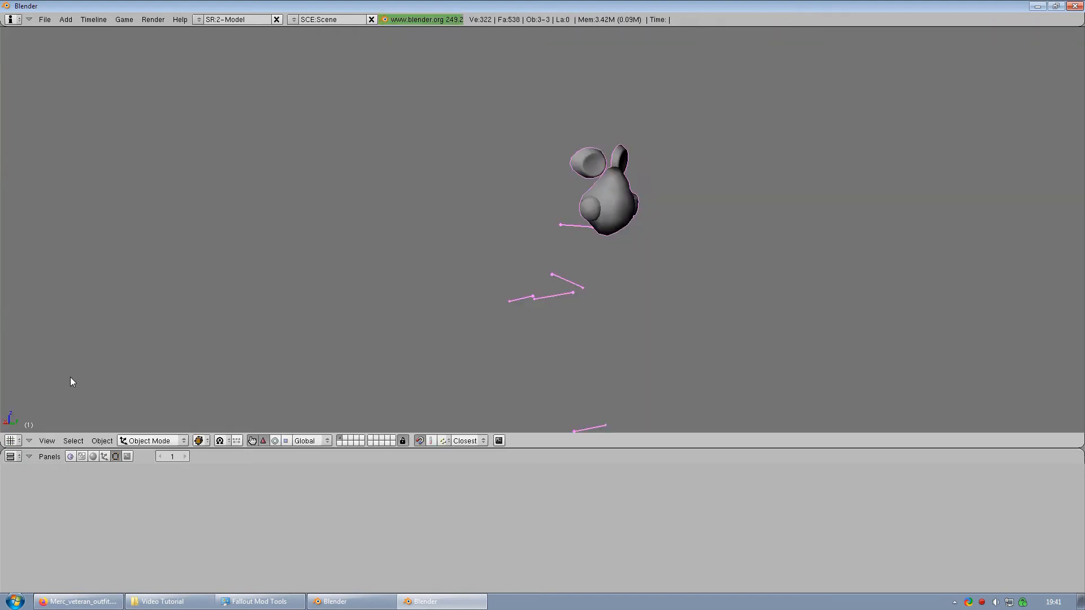
Step: Open TestSHELL-WIP2.nif from the Video Tutorial folder in NifSkope, inspect the model and expand its Scene Root node
{"action": "left_click", "coordinate": [163, 601]}
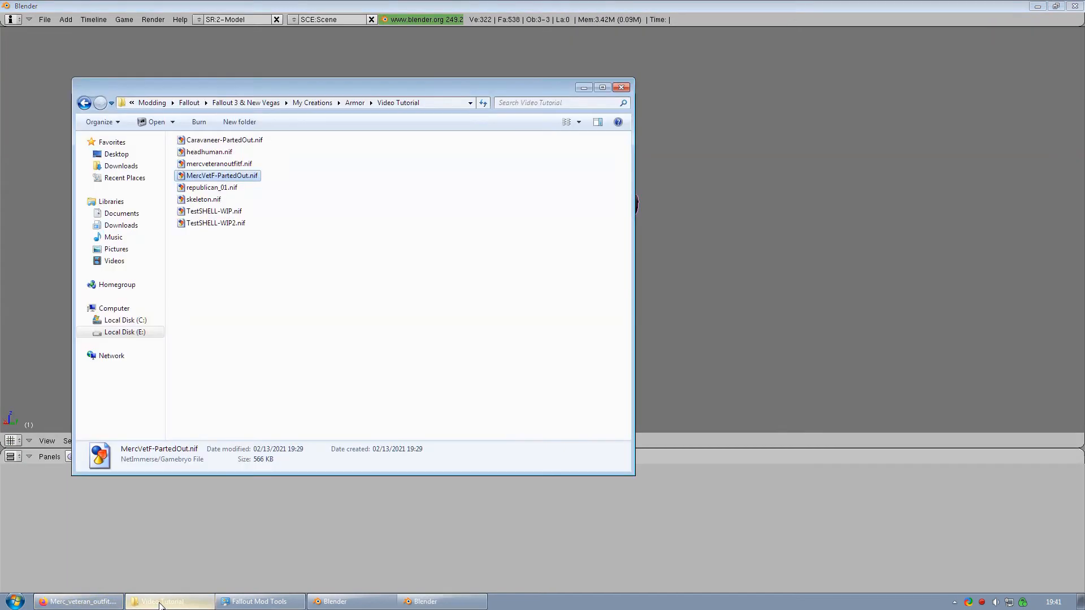
{"action": "double_click", "coordinate": [228, 223]}
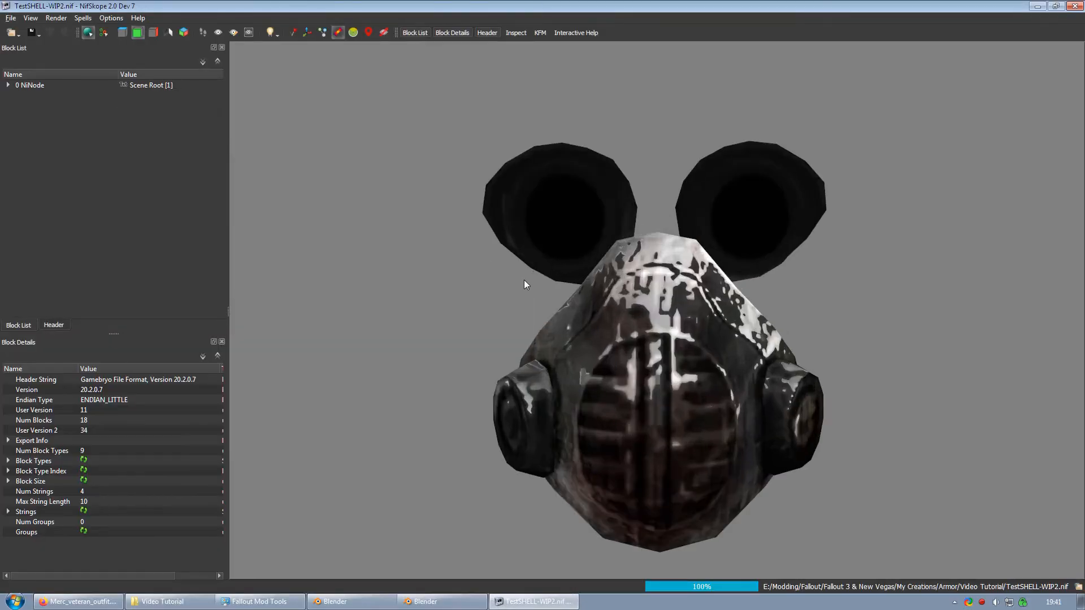
{"action": "left_click_drag", "start_coordinate": [524, 279], "coordinate": [694, 323]}
{"action": "scroll", "coordinate": [581, 296], "scroll_direction": "down", "scroll_amount": 5}
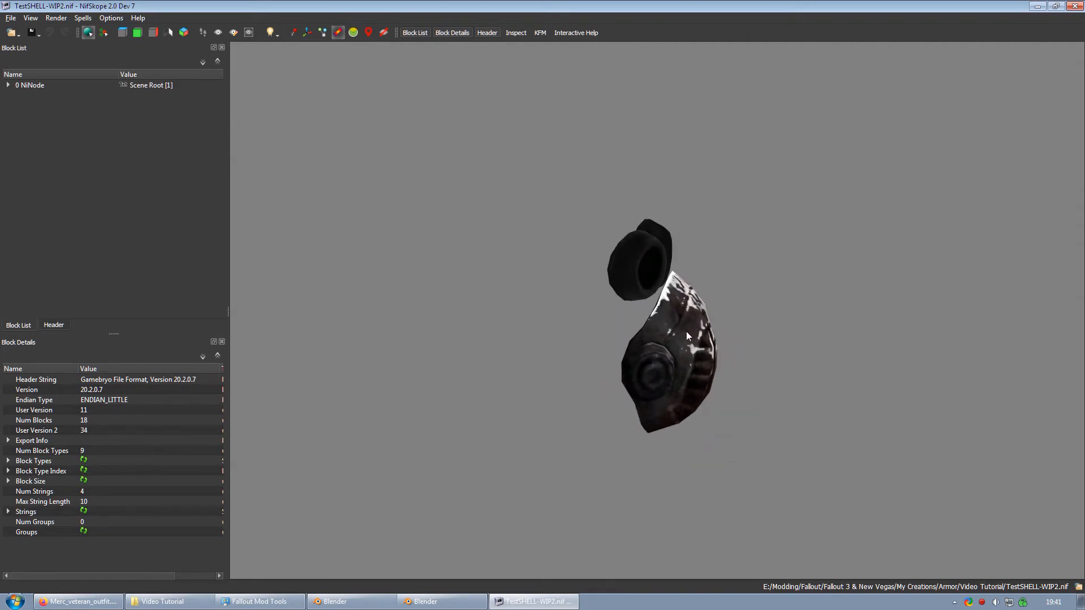
{"action": "left_click", "coordinate": [8, 84]}
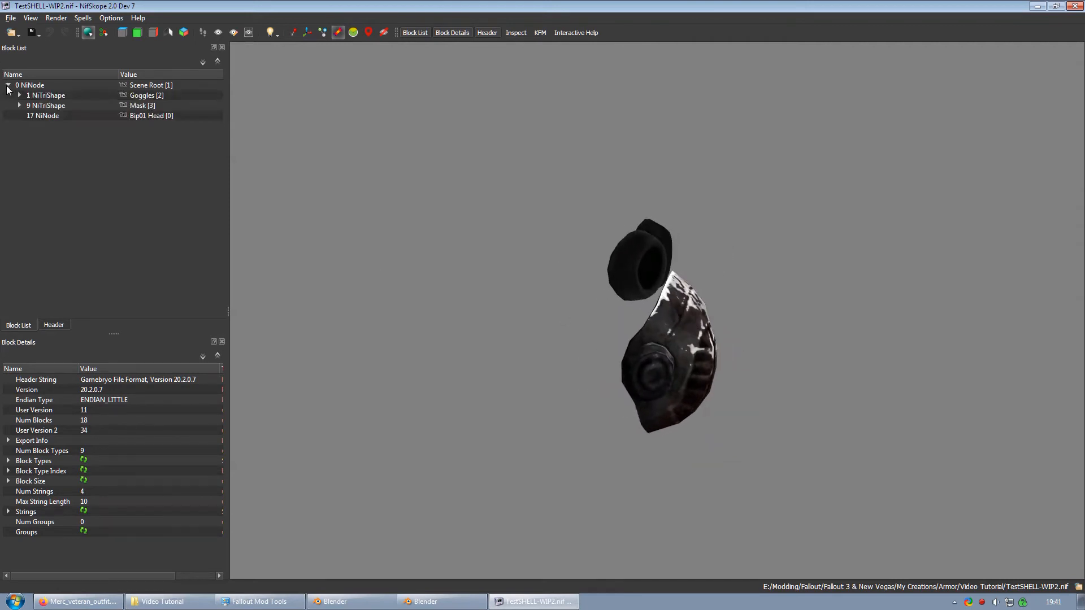
Step: Inspect the Goggles, Mask and Scene Root blocks and their details, viewing the model from the front
{"action": "left_click", "coordinate": [45, 96]}
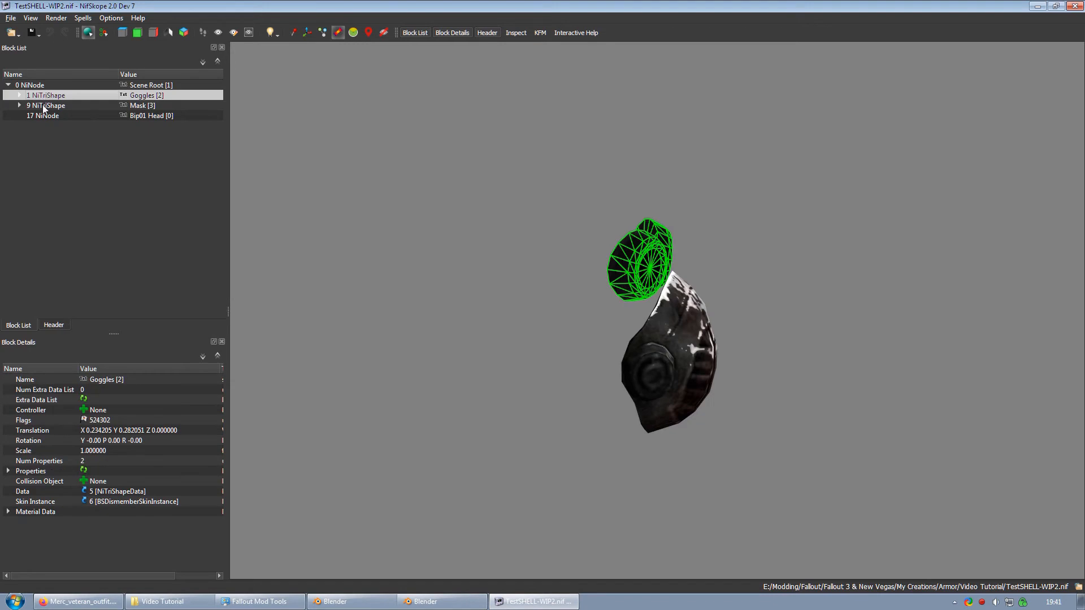
{"action": "left_click", "coordinate": [45, 108]}
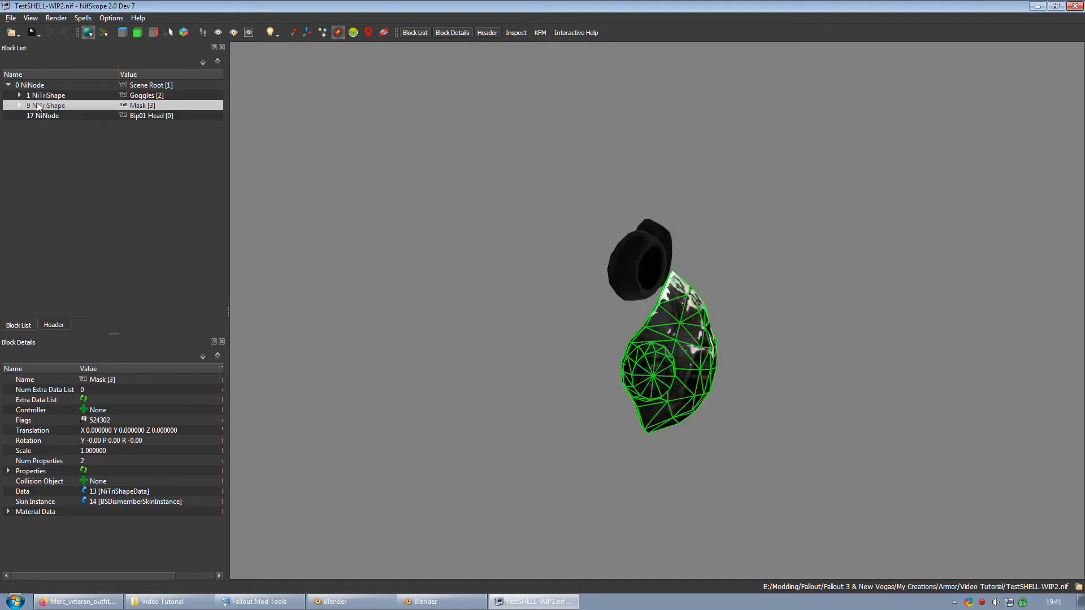
{"action": "left_click_drag", "start_coordinate": [525, 228], "coordinate": [478, 246]}
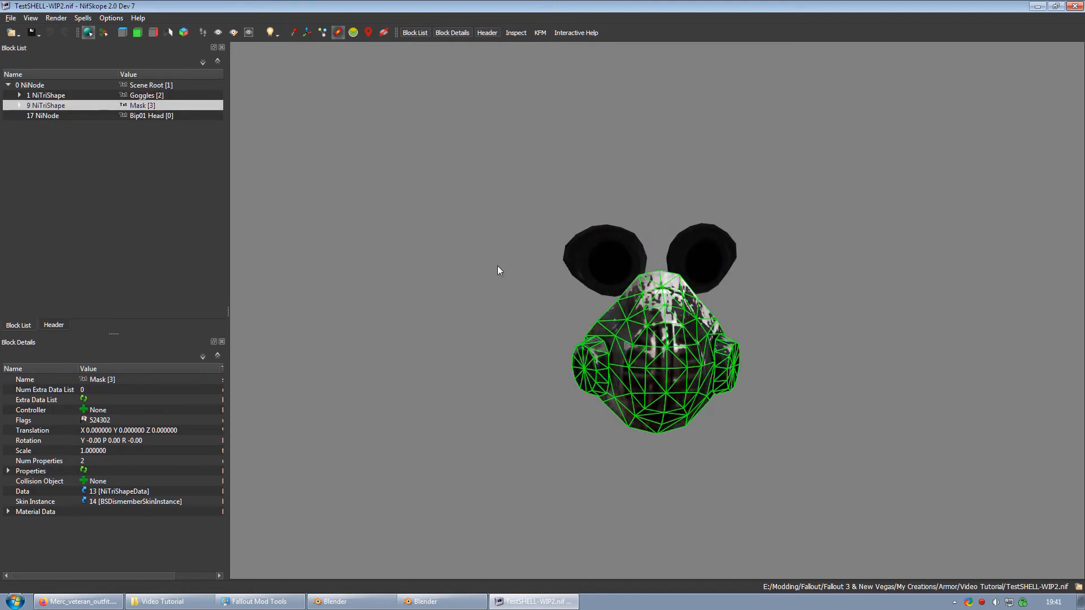
{"action": "left_click", "coordinate": [494, 265]}
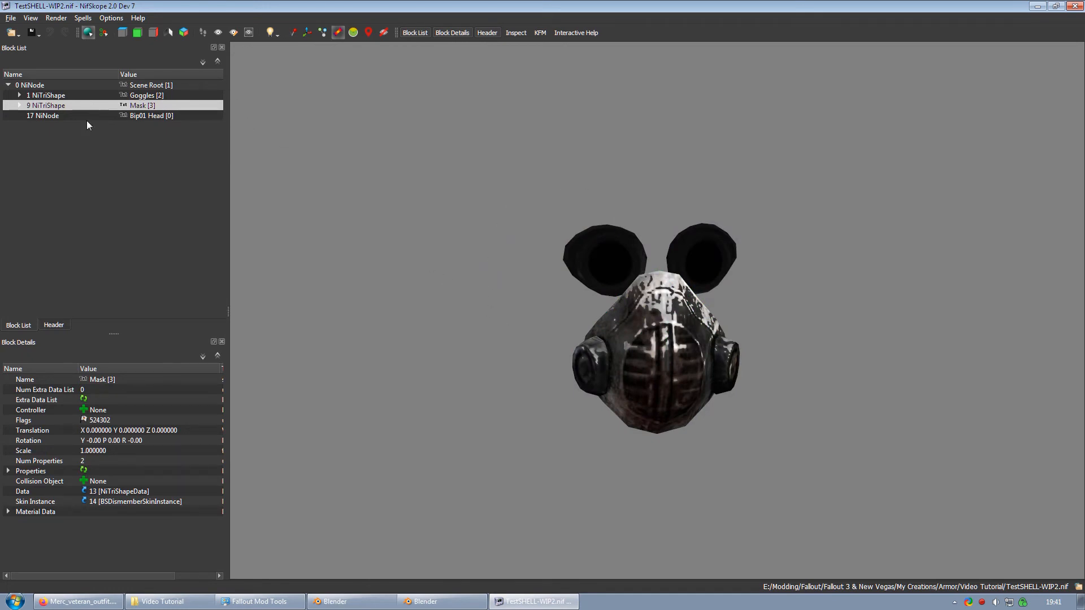
{"action": "left_click", "coordinate": [150, 84]}
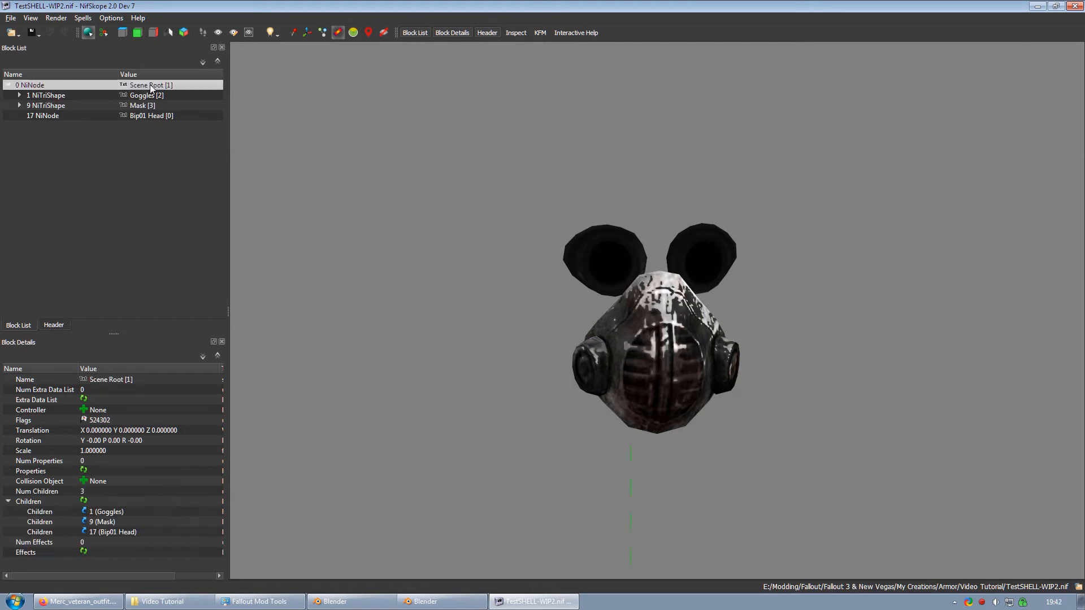
{"action": "left_click", "coordinate": [117, 378]}
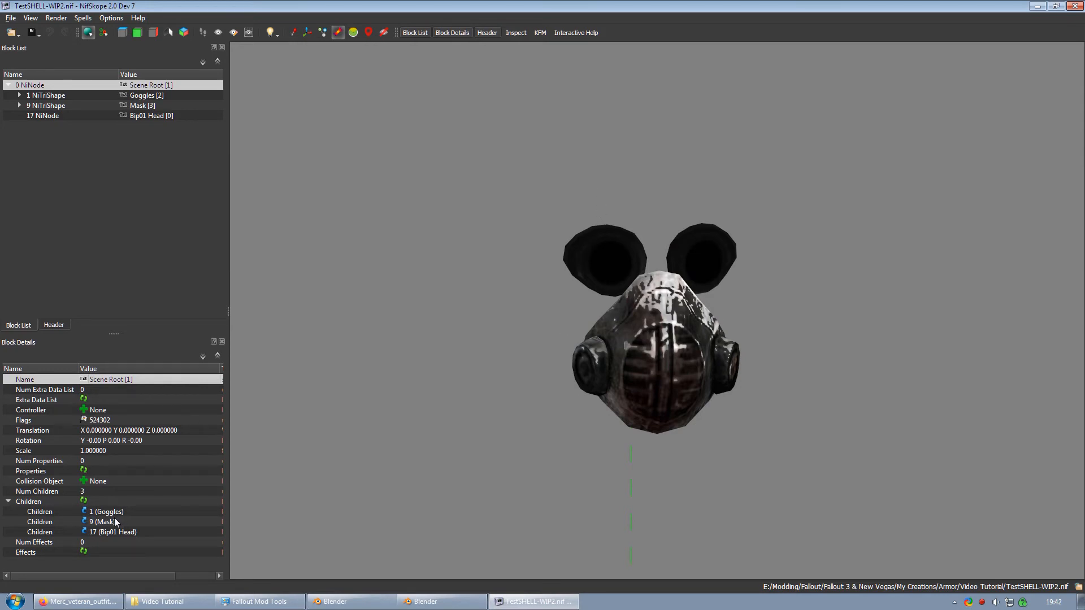
Step: Stripify all TriShapes in the file, update all tangent spaces and check the mask's shading from an angle
{"action": "left_click", "coordinate": [83, 18]}
{"action": "mouse_move", "coordinate": [103, 83]}
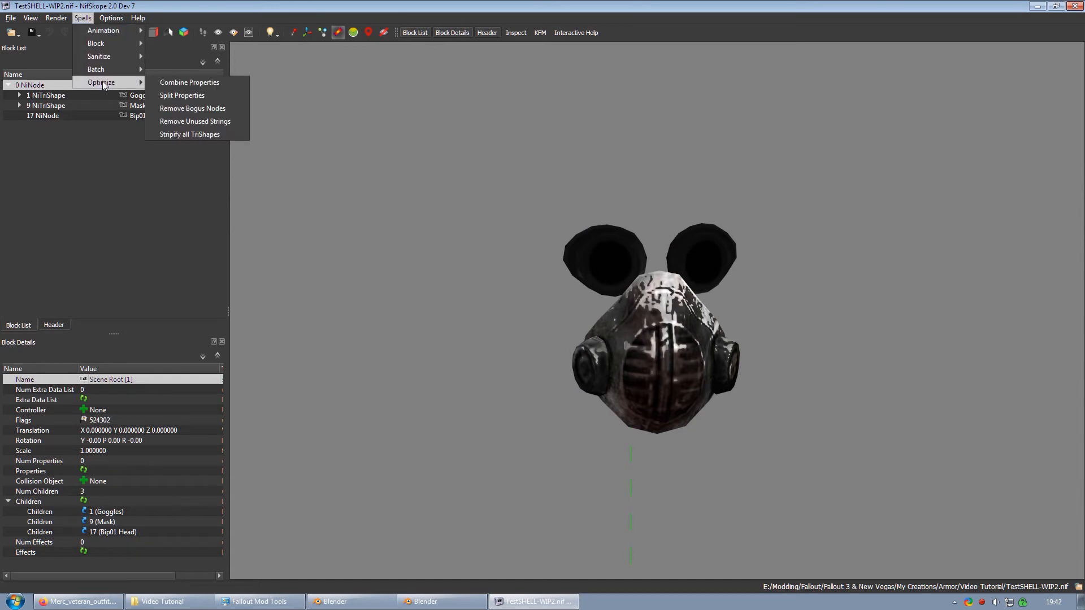
{"action": "left_click", "coordinate": [224, 134]}
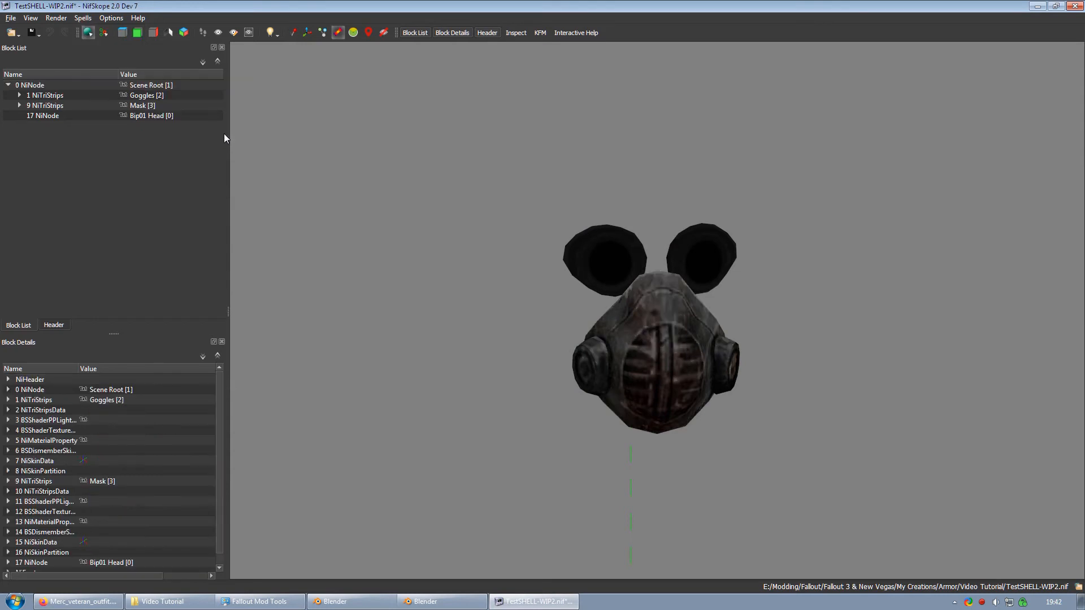
{"action": "left_click", "coordinate": [83, 18]}
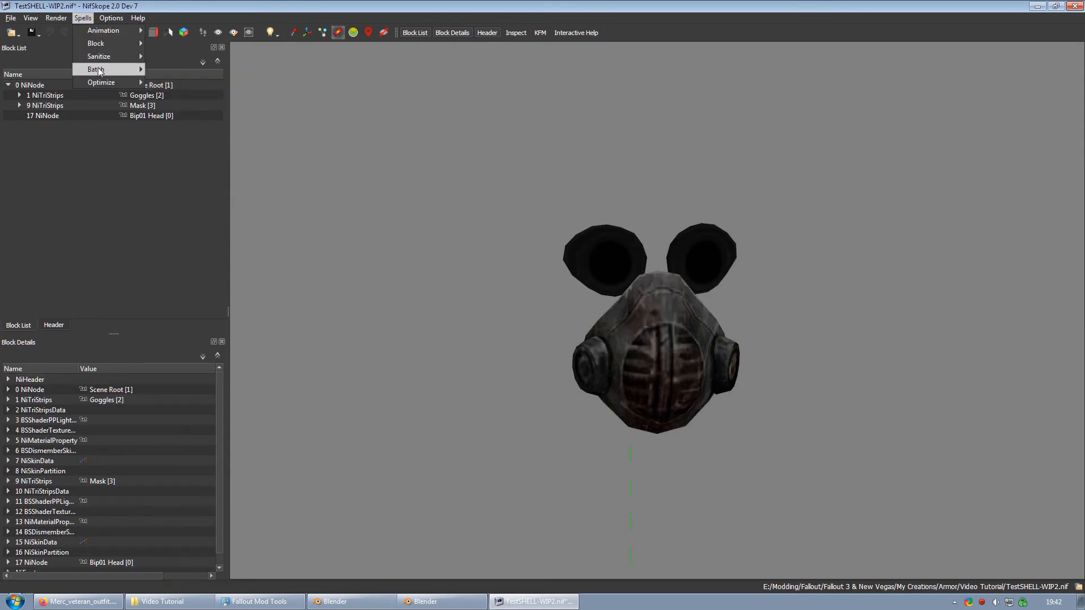
{"action": "mouse_move", "coordinate": [136, 70]}
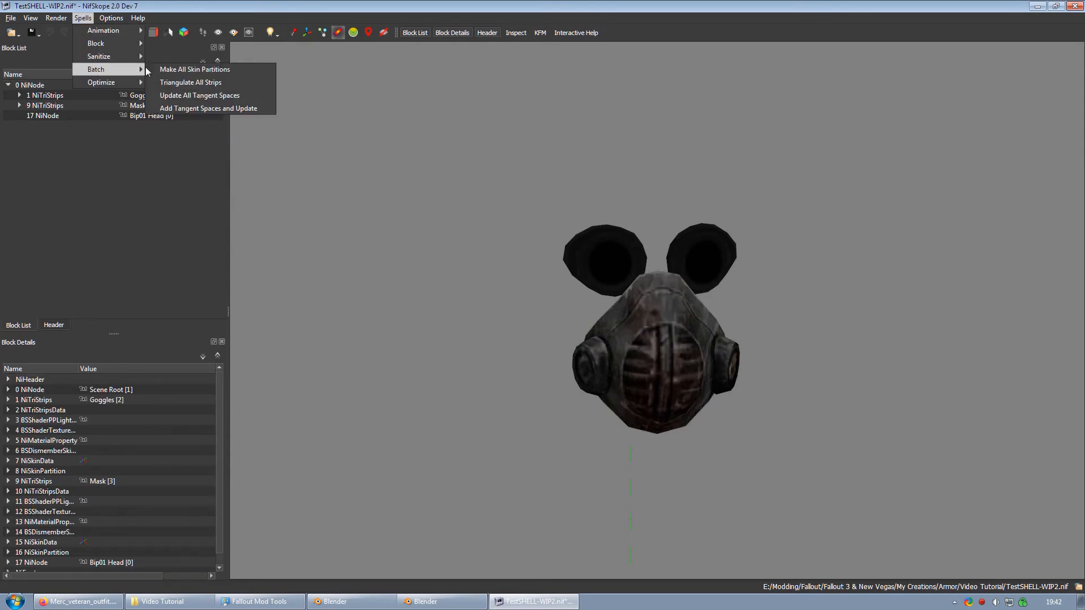
{"action": "left_click", "coordinate": [212, 96]}
{"action": "mouse_move", "coordinate": [514, 382]}
{"action": "left_mouse_down"}
{"action": "mouse_move", "coordinate": [629, 382]}
{"action": "mouse_move", "coordinate": [532, 385]}
{"action": "left_mouse_up"}
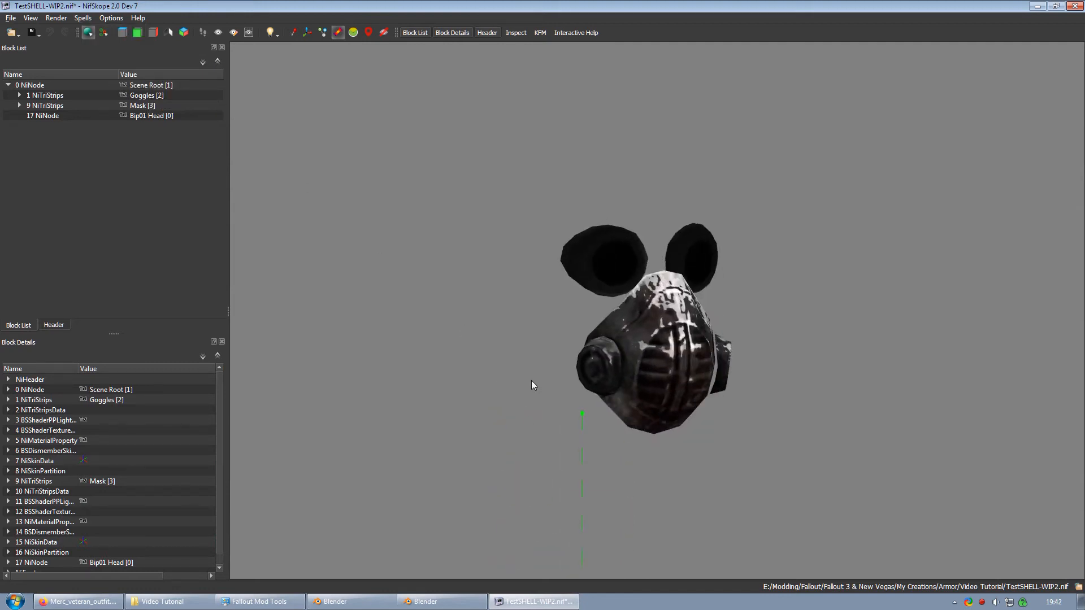
Step: Save the NIF under the new name FinalMaskM in the Video Tutorial folder
{"action": "left_click", "coordinate": [37, 35]}
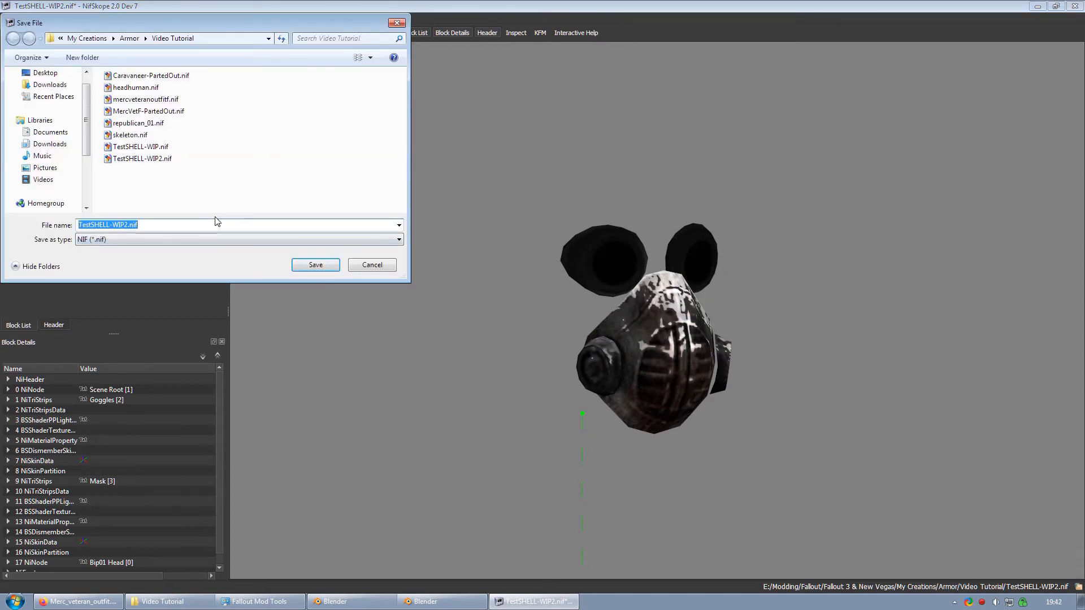
{"action": "type", "text": "FinalMaskM"}
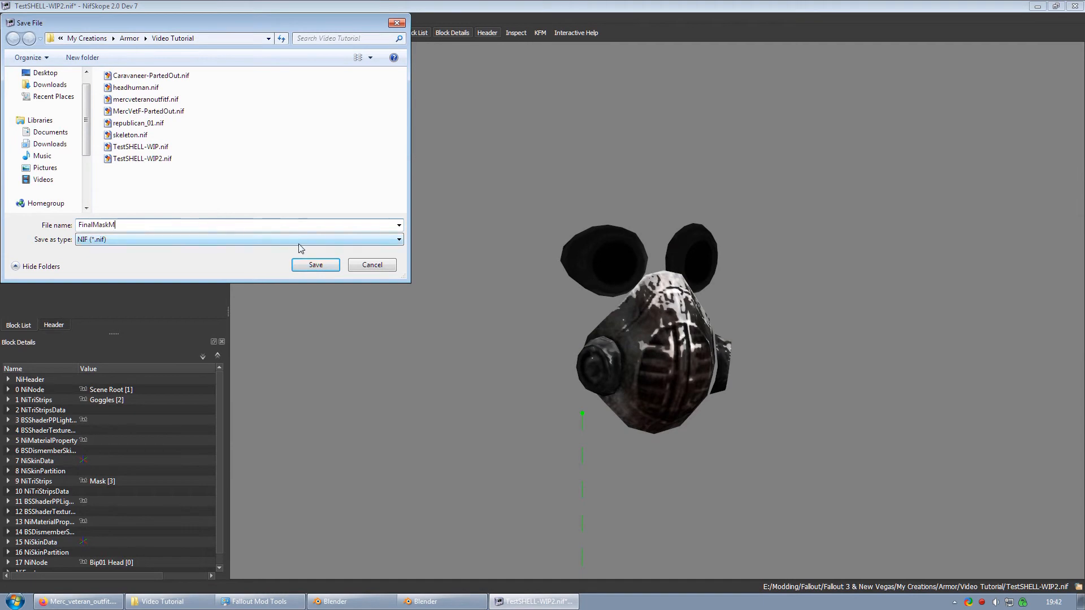
{"action": "left_click", "coordinate": [315, 265]}
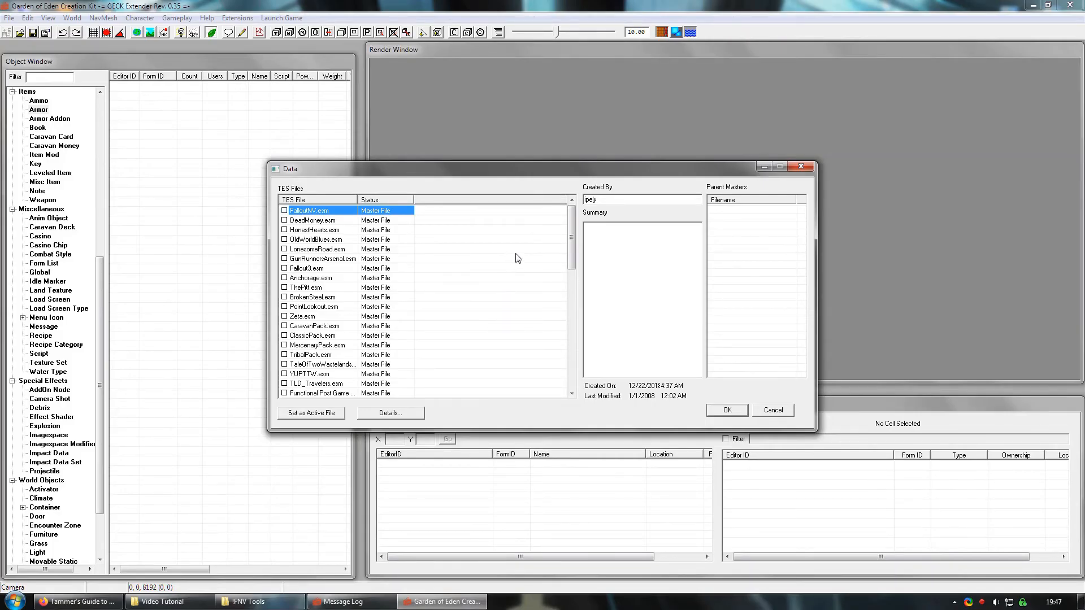
Step: In the Garden of Eden Creation Kit, set FNV My Custom Armor.esp as the active file and load it
{"action": "scroll", "coordinate": [515, 260], "scroll_direction": "down", "scroll_amount": 13}
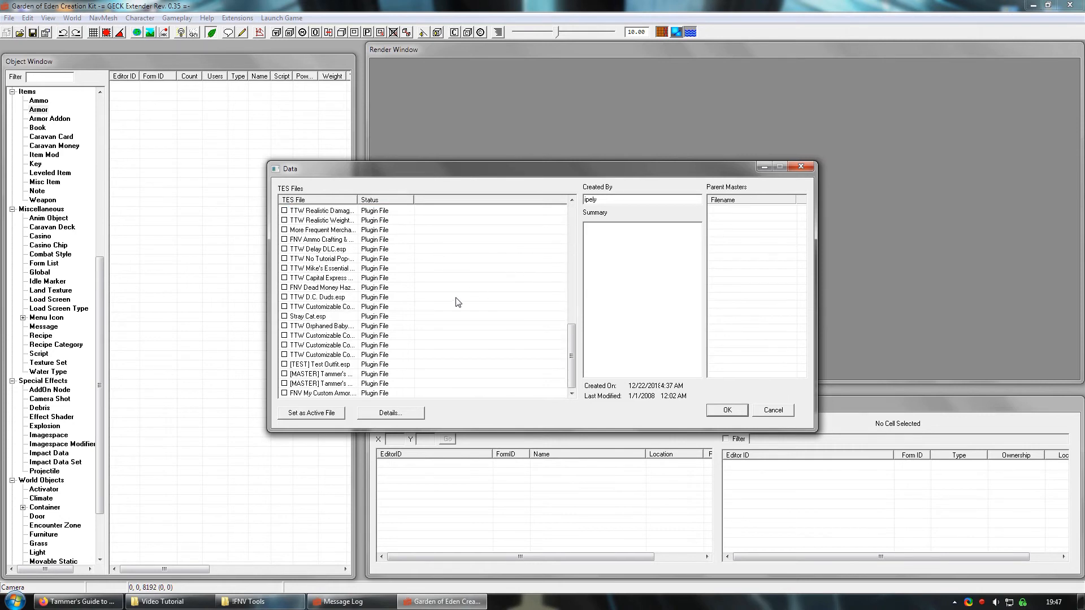
{"action": "left_click", "coordinate": [333, 393]}
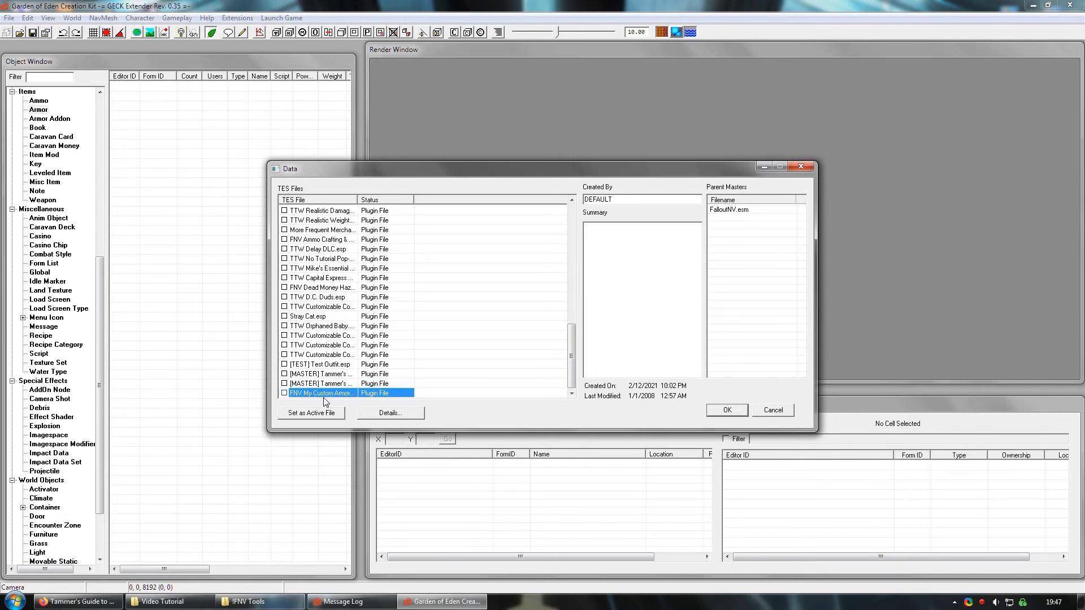
{"action": "left_click", "coordinate": [317, 415]}
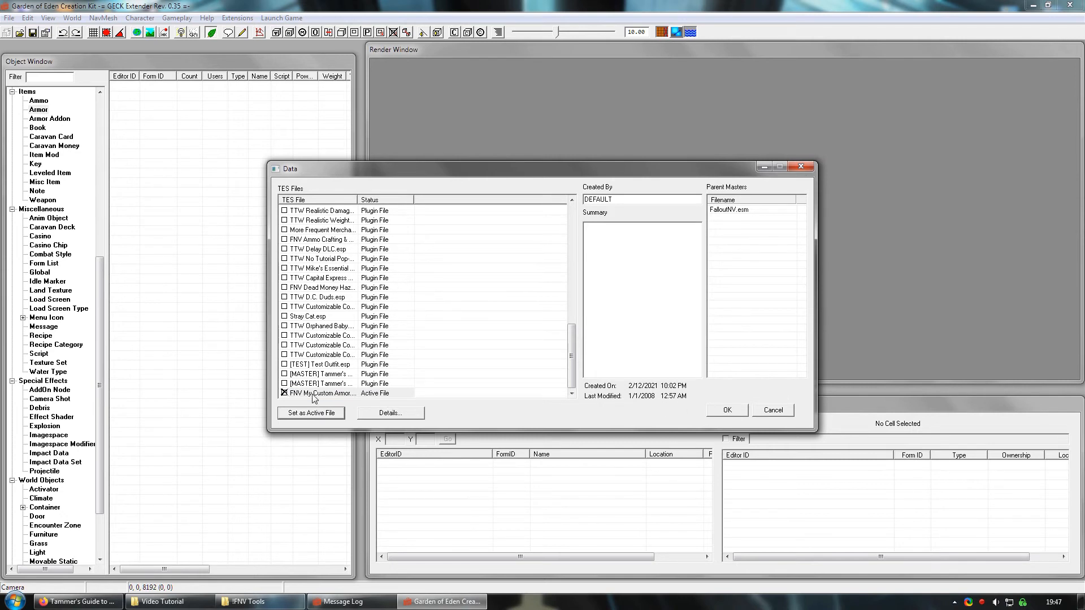
{"action": "left_click", "coordinate": [729, 411]}
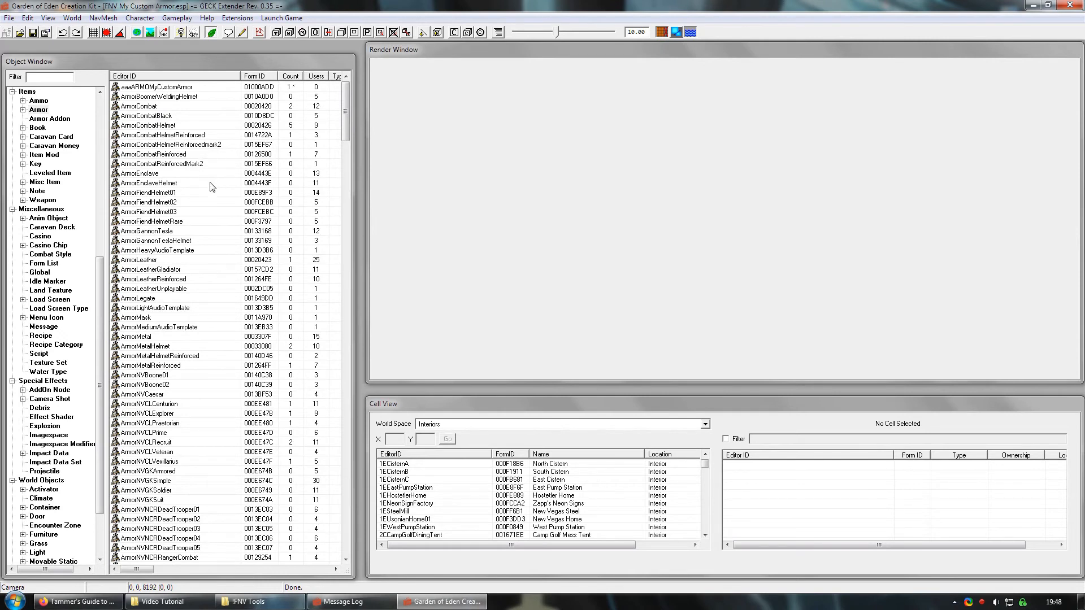
Step: Preview the ArmorMask item's 3D model and close the preview
{"action": "right_click", "coordinate": [145, 318]}
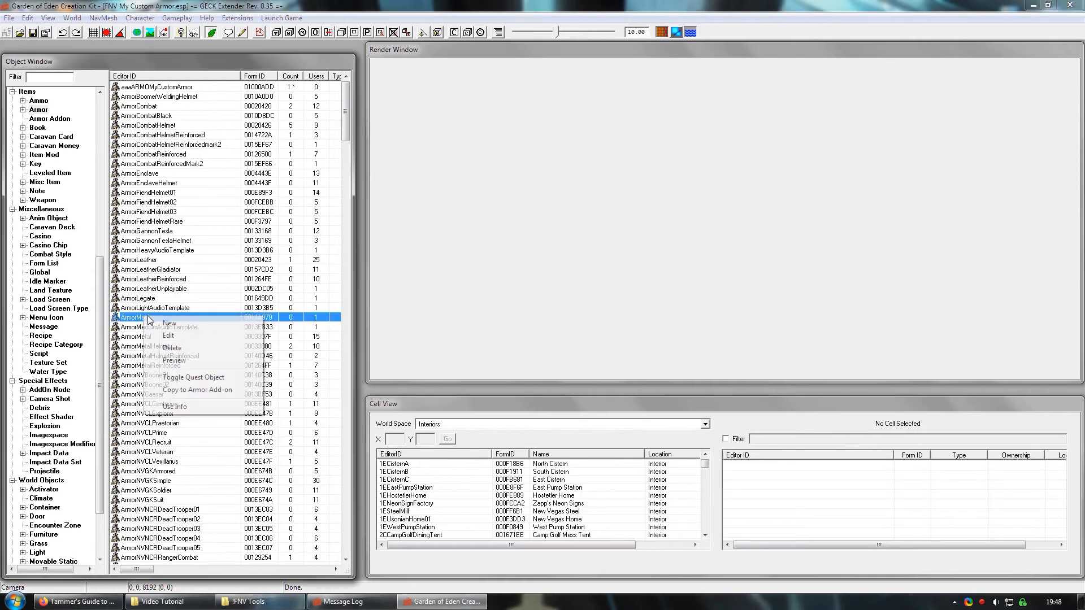
{"action": "left_click", "coordinate": [171, 361]}
{"action": "left_click_drag", "start_coordinate": [605, 303], "coordinate": [675, 475]}
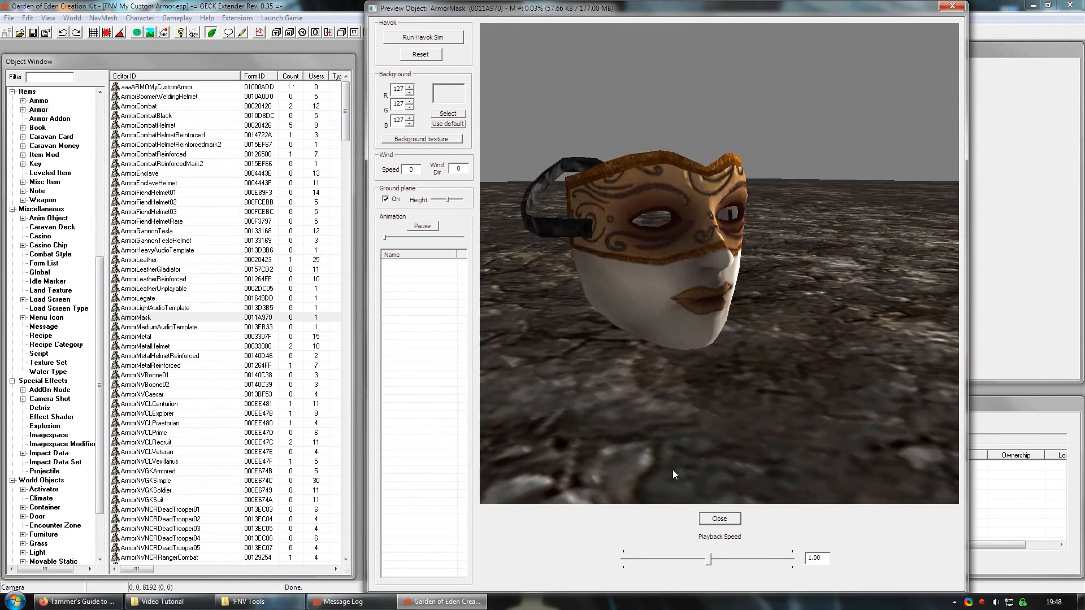
{"action": "left_click", "coordinate": [719, 518]}
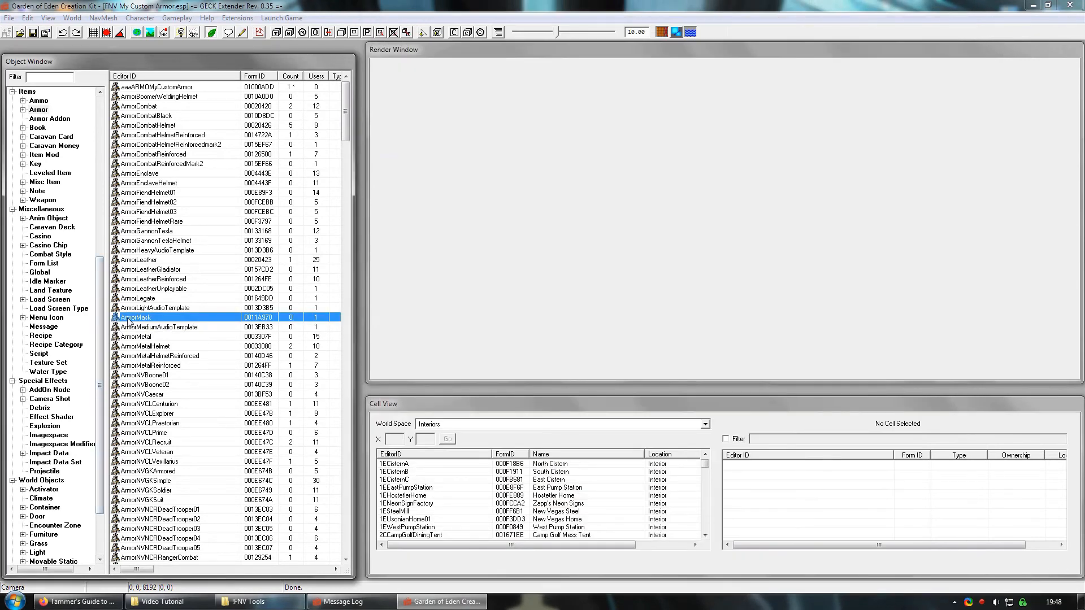
Step: Open the ArmorMask record for editing and set its ID to aaaARMOMyCustomMask and its name to My Custom Mask
{"action": "double_click", "coordinate": [129, 318]}
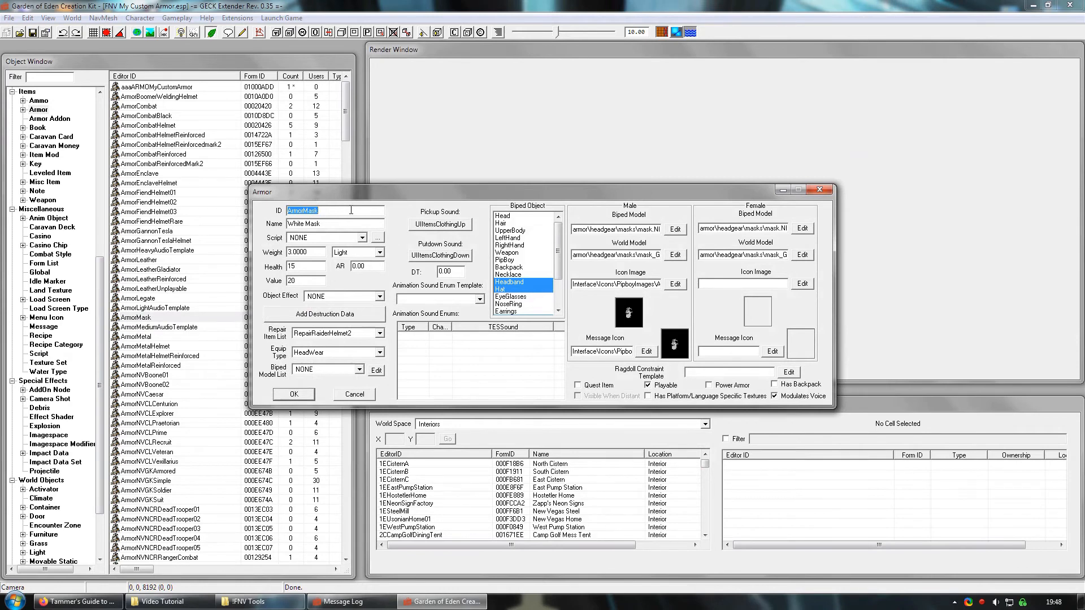
{"action": "type", "text": "aaaARMOMy"}
{"action": "left_click_drag", "start_coordinate": [305, 224], "coordinate": [254, 223]}
{"action": "type", "text": "My Custo"}
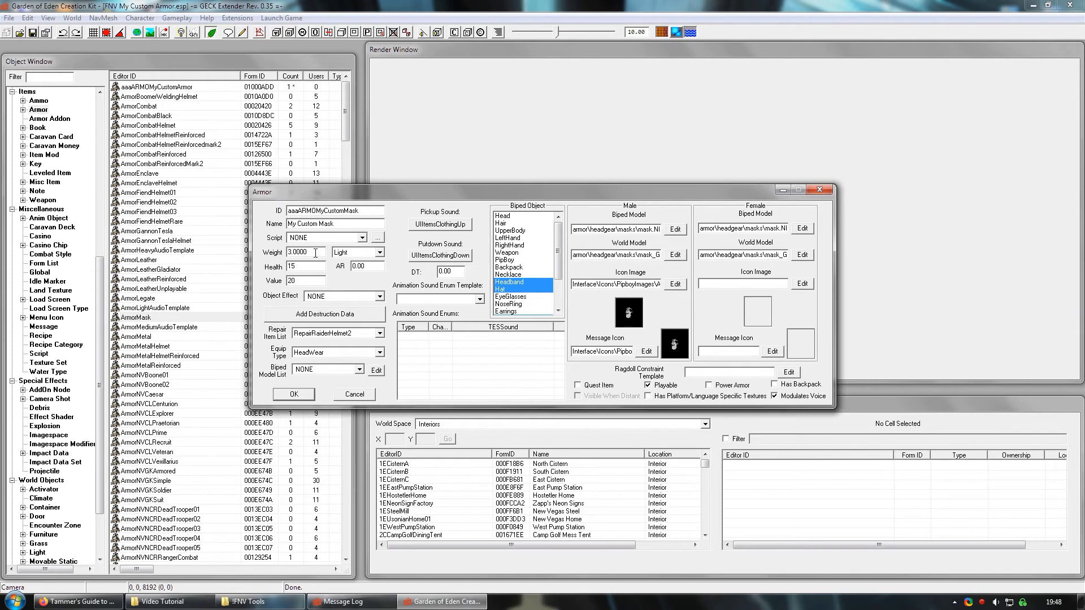
Step: Set the custom mask's weight to 1, health to 25 and value to 50
{"action": "left_click_drag", "start_coordinate": [316, 251], "coordinate": [250, 255]}
{"action": "type", "text": "1"}
{"action": "left_click", "coordinate": [305, 265]}
{"action": "type", "text": "2"}
{"action": "left_click_drag", "start_coordinate": [311, 285], "coordinate": [246, 288]}
{"action": "type", "text": "50"}
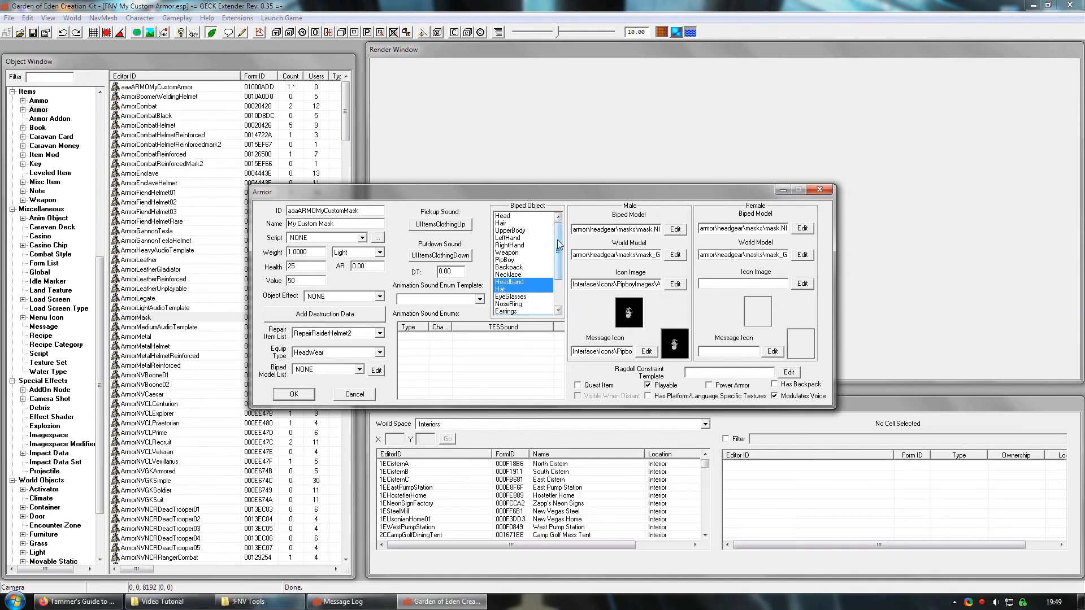
Step: Deselect the Hat biped object and add EyeGlasses, MouthObject and NoseRing, keeping Headband and Mask selected
{"action": "mouse_move", "coordinate": [558, 245]}
{"action": "left_mouse_down"}
{"action": "mouse_move", "coordinate": [561, 276]}
{"action": "mouse_move", "coordinate": [567, 260]}
{"action": "left_mouse_up"}
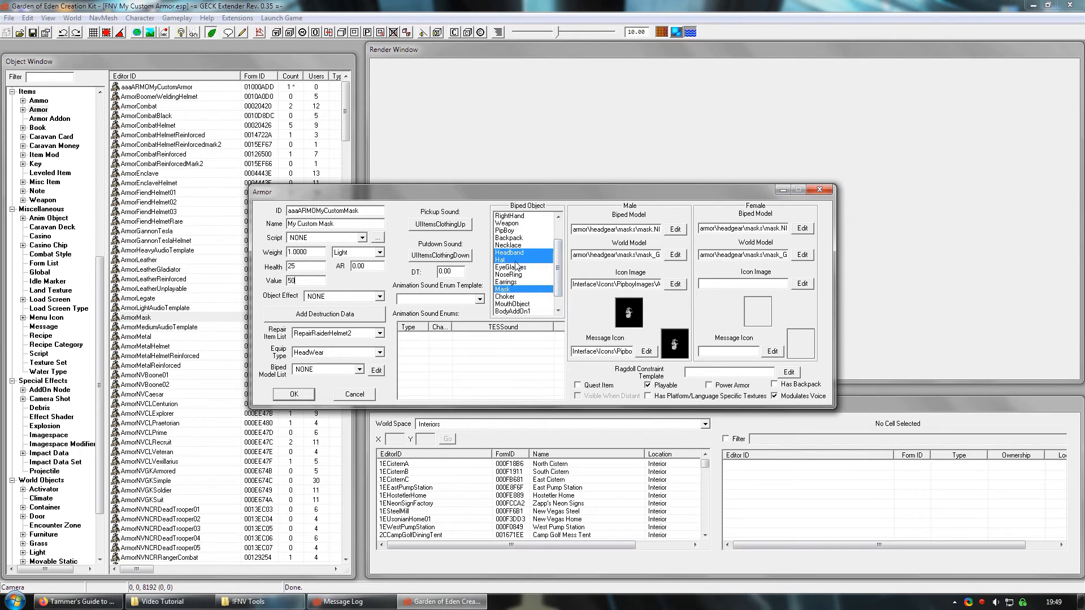
{"action": "left_click", "coordinate": [515, 261]}
{"action": "left_click", "coordinate": [526, 268]}
{"action": "scroll", "coordinate": [519, 275], "scroll_direction": "down", "scroll_amount": 1}
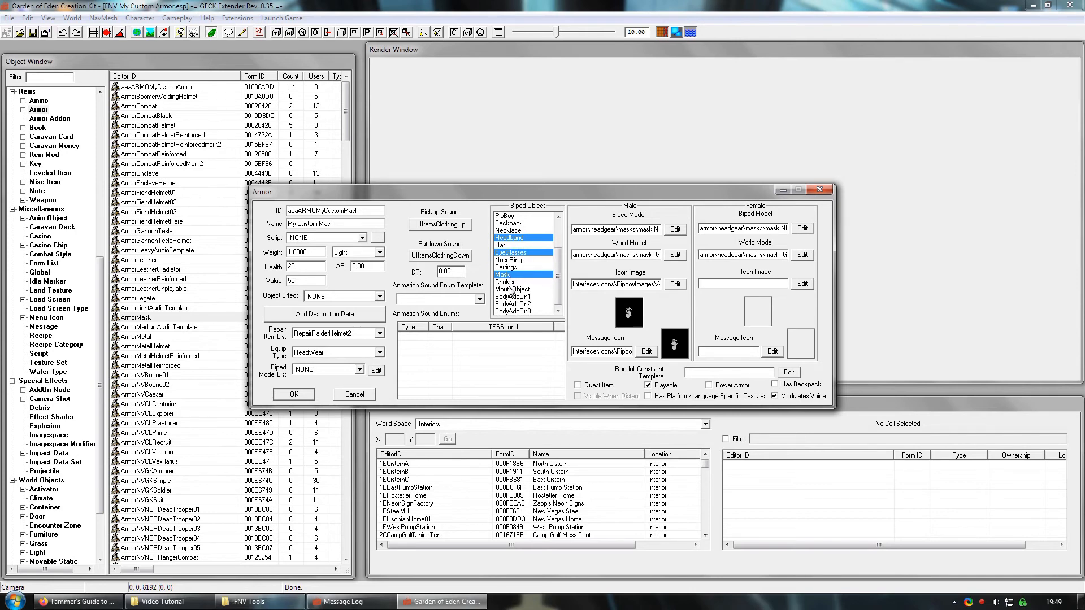
{"action": "left_click", "coordinate": [510, 290]}
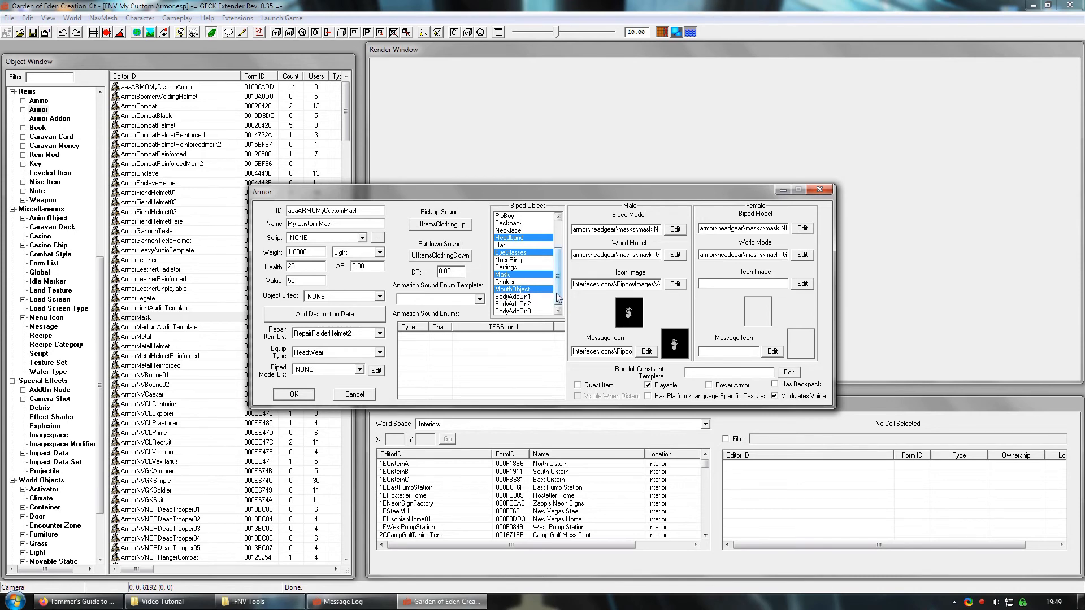
{"action": "left_click", "coordinate": [517, 260]}
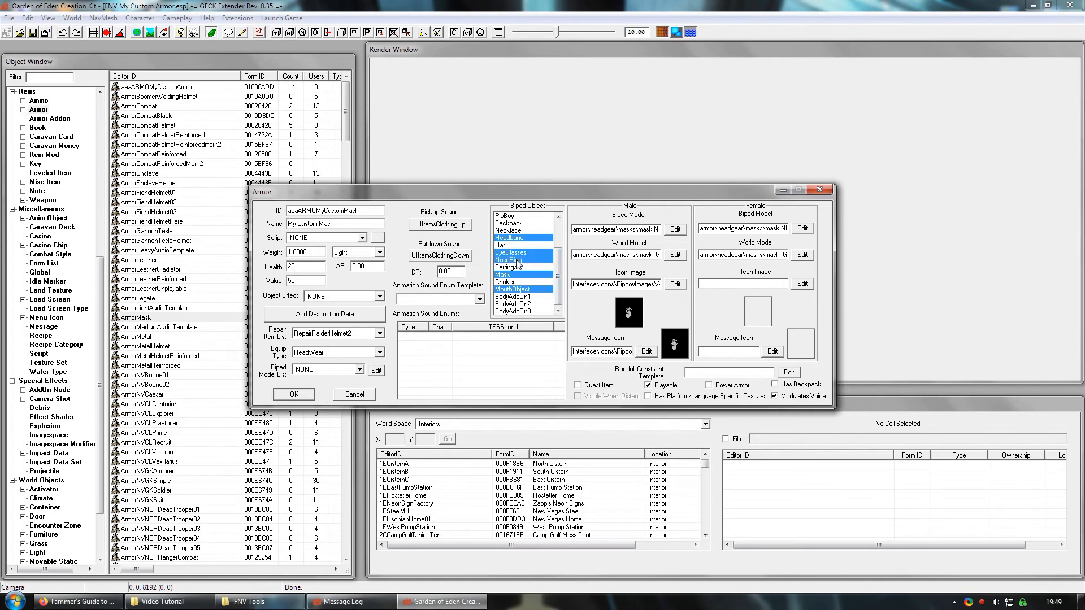
{"action": "left_click_drag", "start_coordinate": [555, 264], "coordinate": [557, 245]}
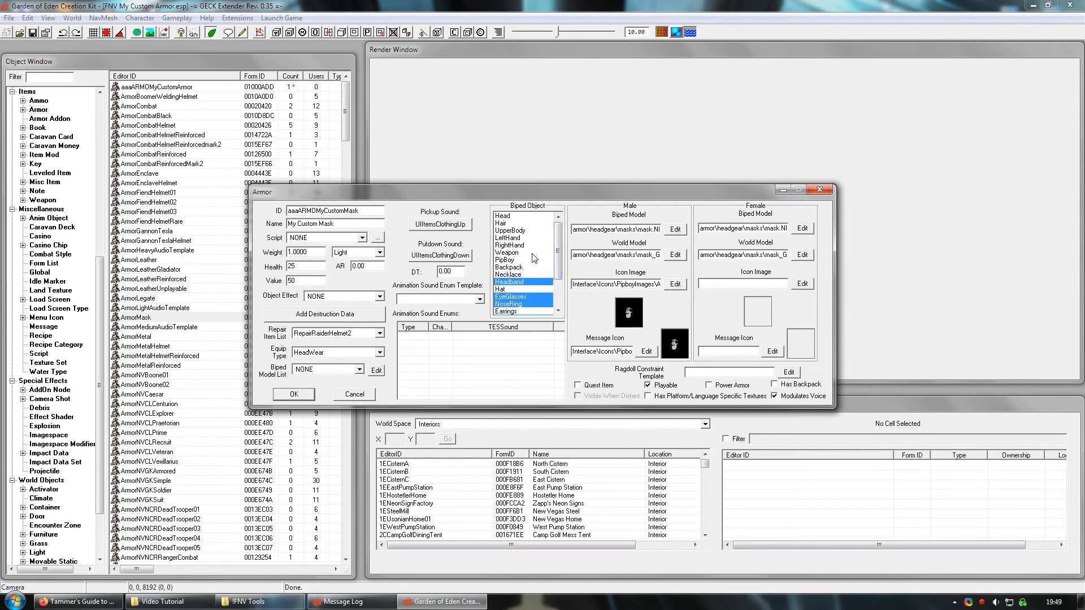
Step: Open the file selection for the male biped model and copy FinalMaskM.nif from Video Tutorial into Fallout New Vegas's Data\meshes\armor folder
{"action": "left_click", "coordinate": [675, 230]}
{"action": "left_click", "coordinate": [513, 217]}
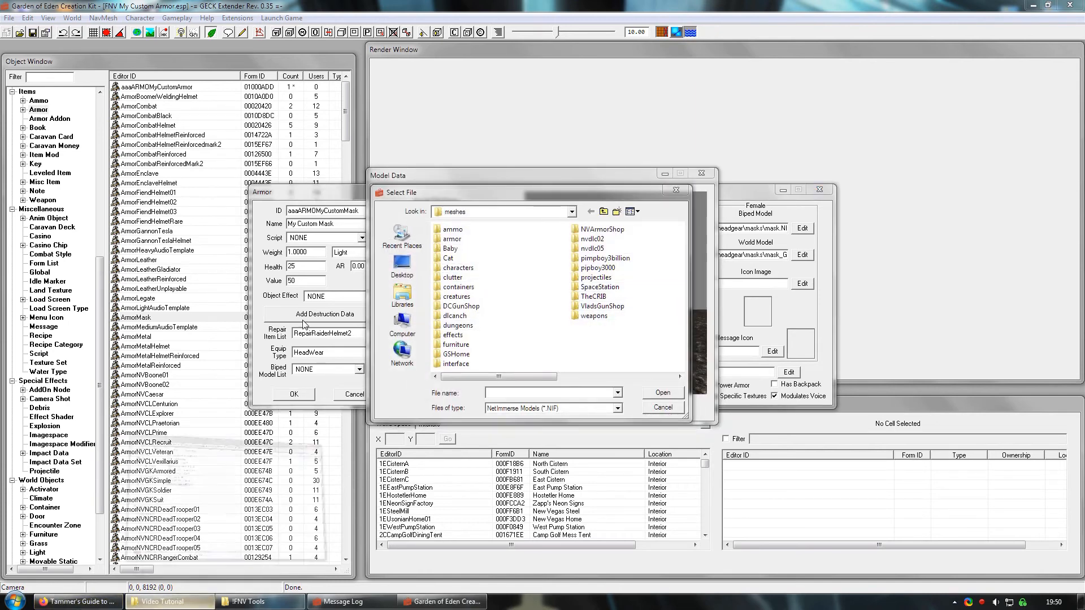
{"action": "left_click", "coordinate": [162, 601]}
{"action": "left_click", "coordinate": [226, 154]}
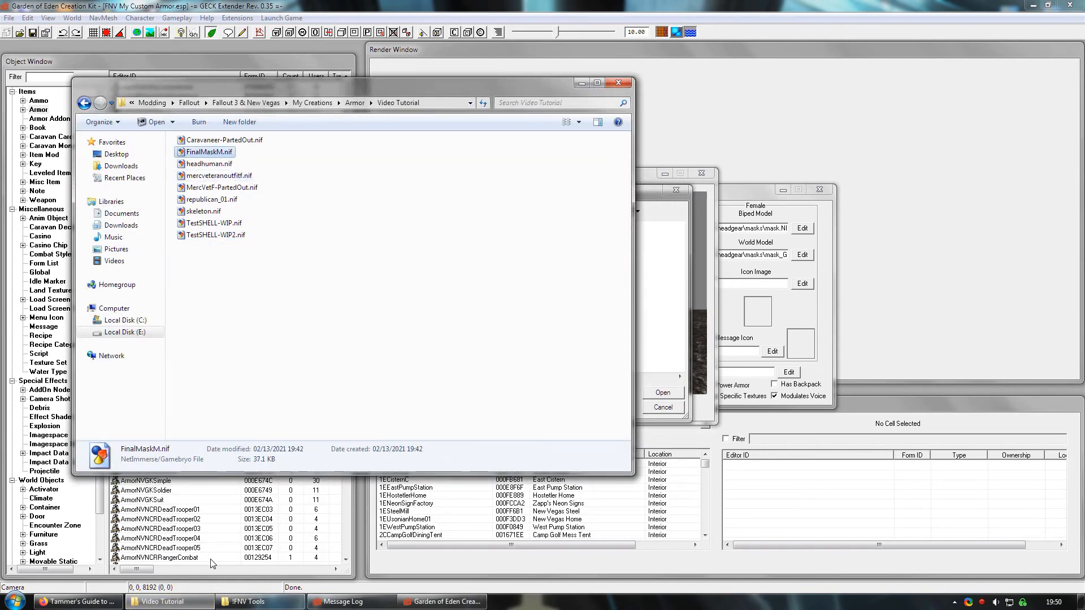
{"action": "left_click", "coordinate": [247, 601]}
{"action": "double_click", "coordinate": [618, 210]}
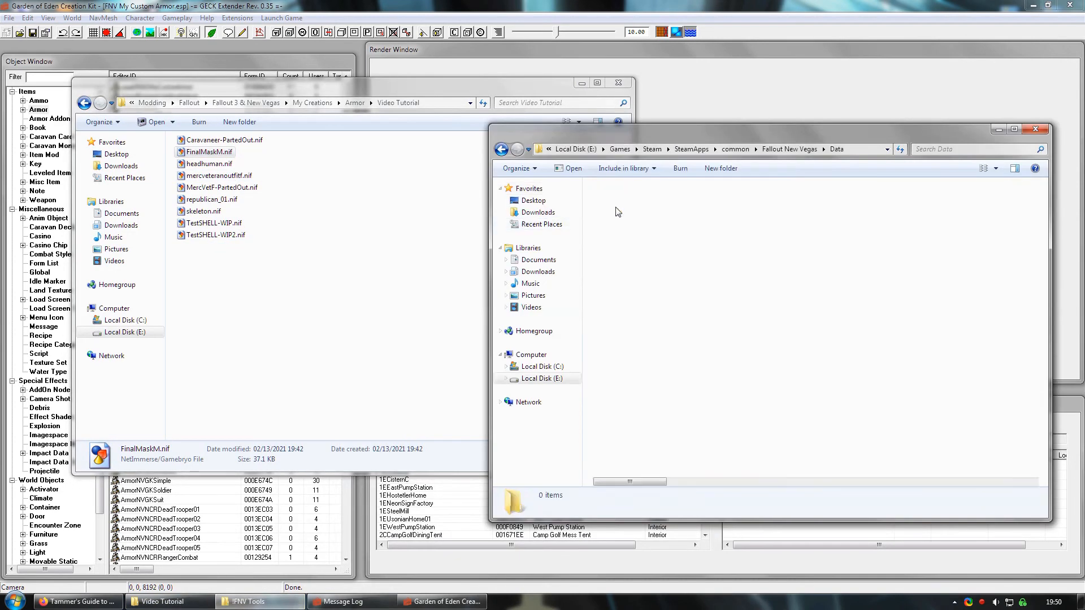
{"action": "double_click", "coordinate": [615, 246]}
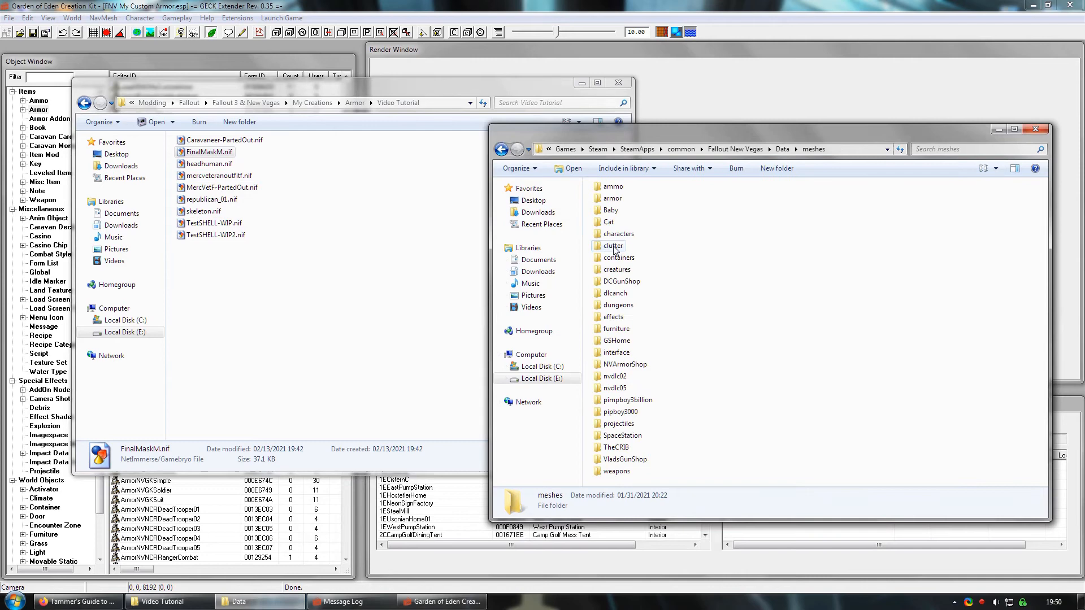
{"action": "double_click", "coordinate": [611, 198]}
{"action": "left_click", "coordinate": [807, 234]}
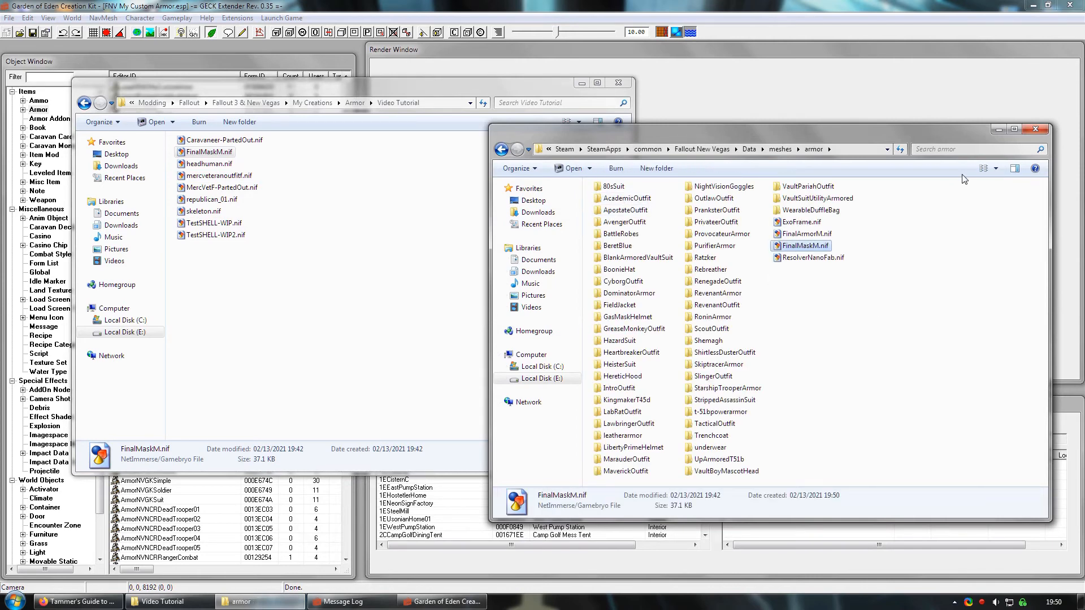
{"action": "left_click", "coordinate": [998, 131]}
{"action": "left_click", "coordinate": [663, 205]}
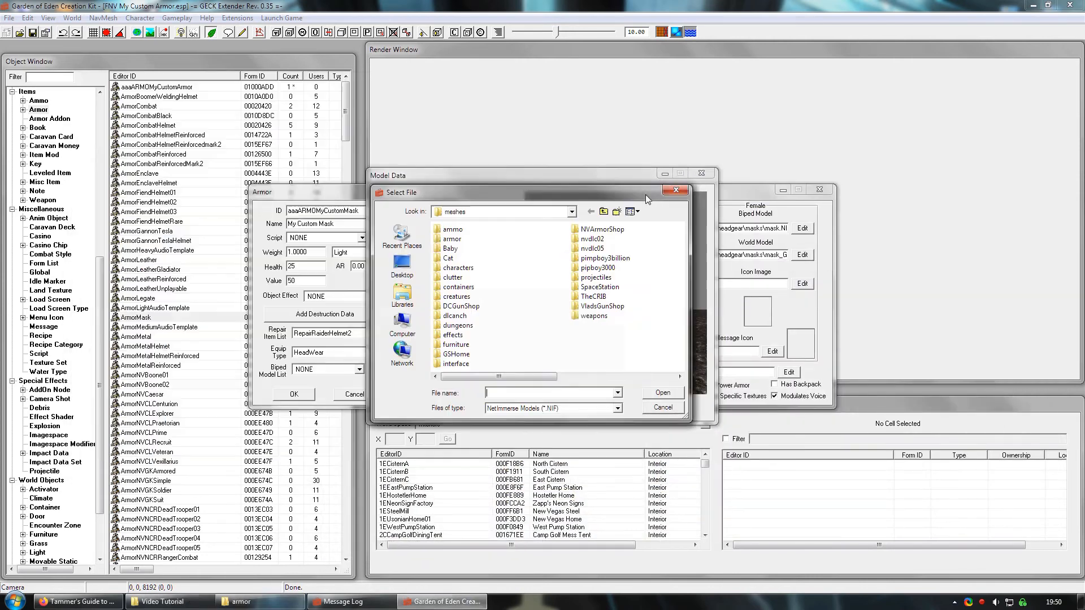
Step: Set the custom mask's male biped model to FinalMaskM.nif from the armor folder and inspect the mask and goggles in the preview
{"action": "double_click", "coordinate": [459, 240]}
{"action": "scroll", "coordinate": [627, 349], "scroll_direction": "down", "scroll_amount": 5}
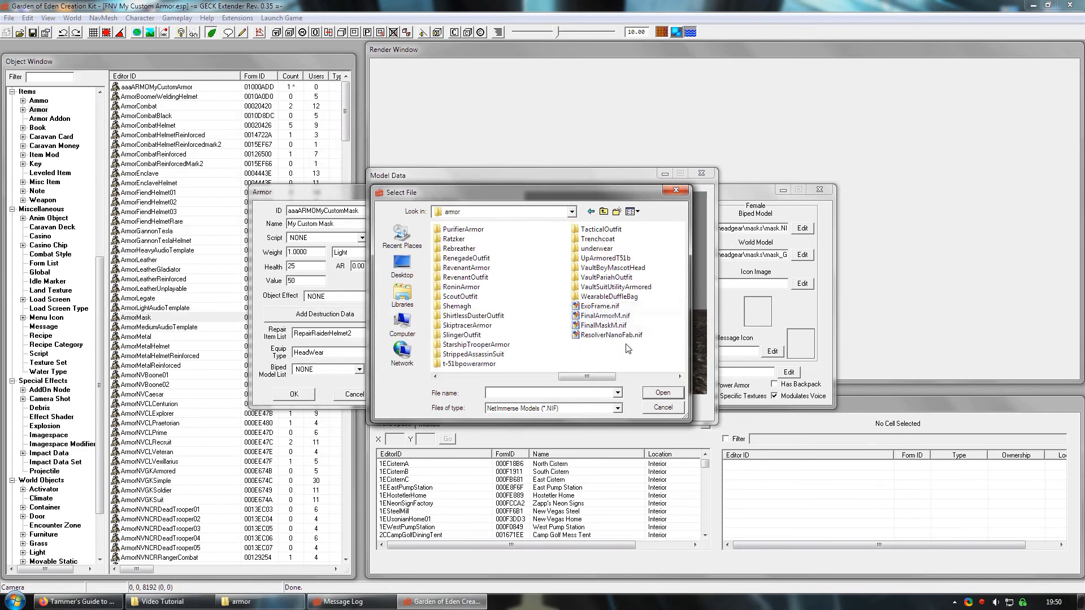
{"action": "left_click", "coordinate": [603, 325]}
{"action": "left_click", "coordinate": [663, 392]}
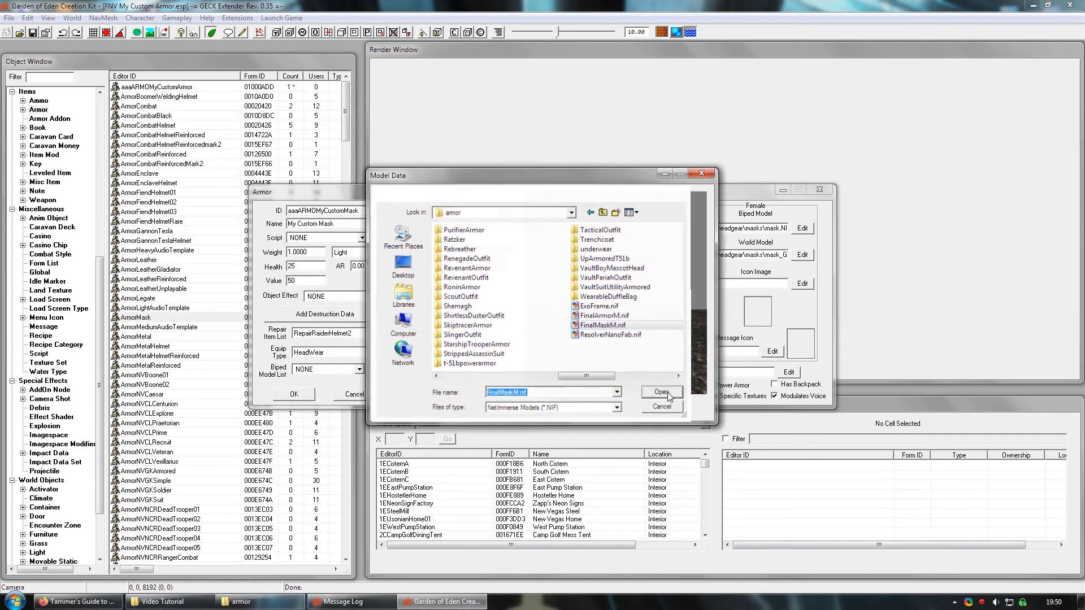
{"action": "left_click_drag", "start_coordinate": [588, 263], "coordinate": [672, 291]}
{"action": "right_click_drag", "start_coordinate": [632, 291], "coordinate": [629, 297]}
{"action": "scroll", "coordinate": [632, 293], "scroll_direction": "up", "scroll_amount": 3}
{"action": "left_click_drag", "start_coordinate": [630, 296], "coordinate": [669, 299]}
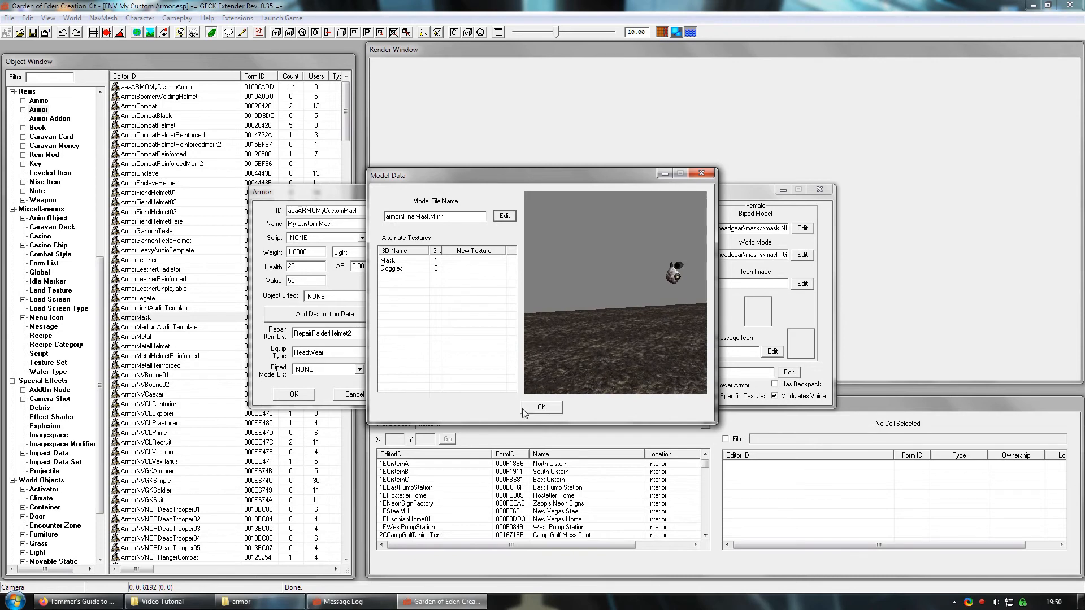
{"action": "left_click", "coordinate": [538, 409]}
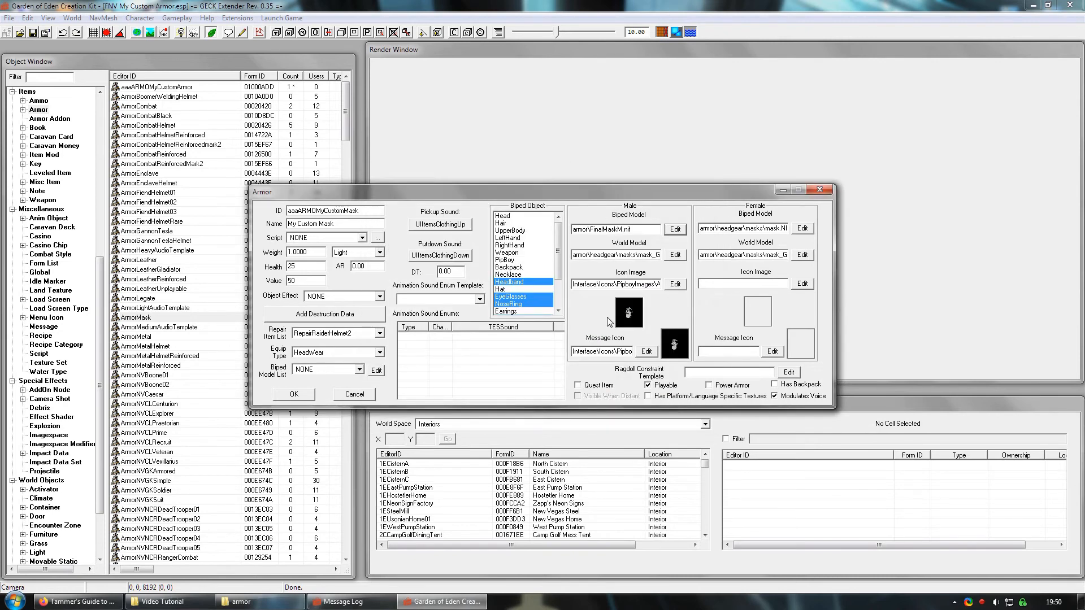
Step: Inspect the custom mask's male world model in its preview and leave without changing it
{"action": "left_click", "coordinate": [675, 255]}
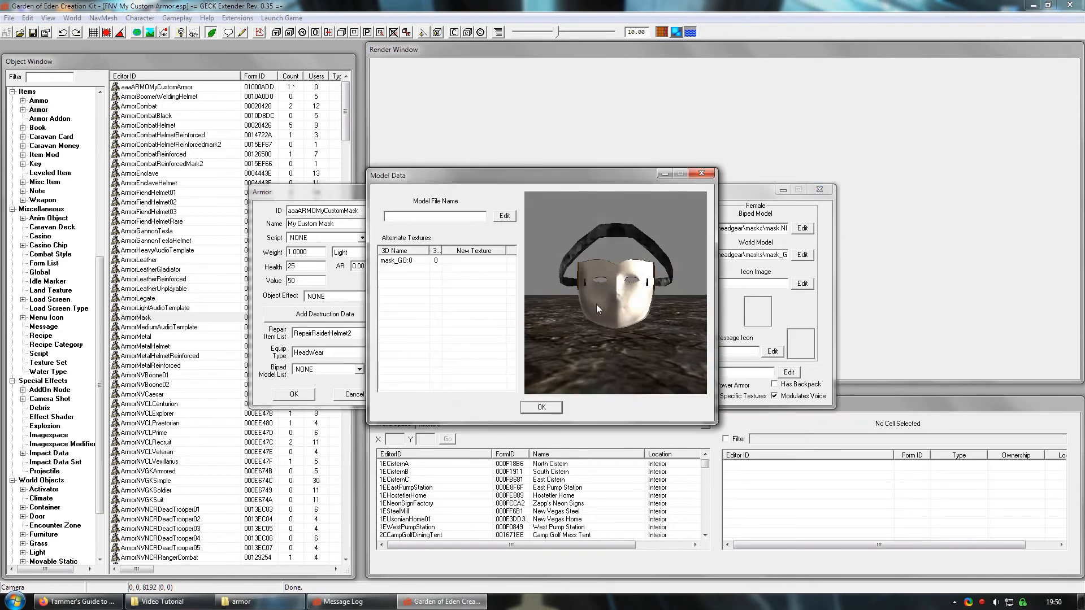
{"action": "left_click_drag", "start_coordinate": [596, 304], "coordinate": [560, 324]}
{"action": "left_click", "coordinate": [702, 173]}
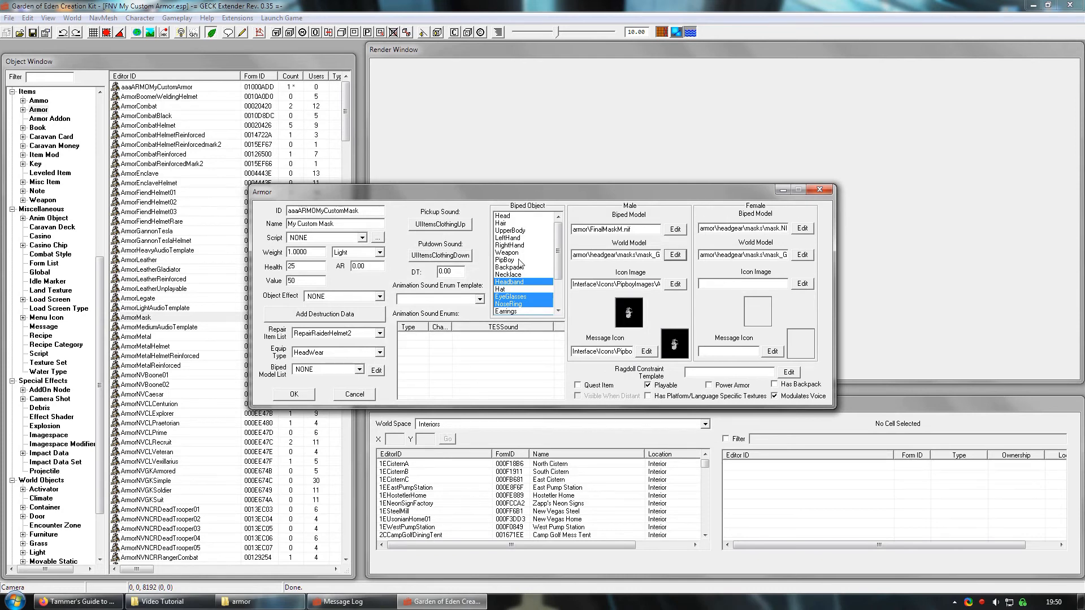
Step: Confirm the mask record as a new form and save the plugin
{"action": "left_click", "coordinate": [294, 394]}
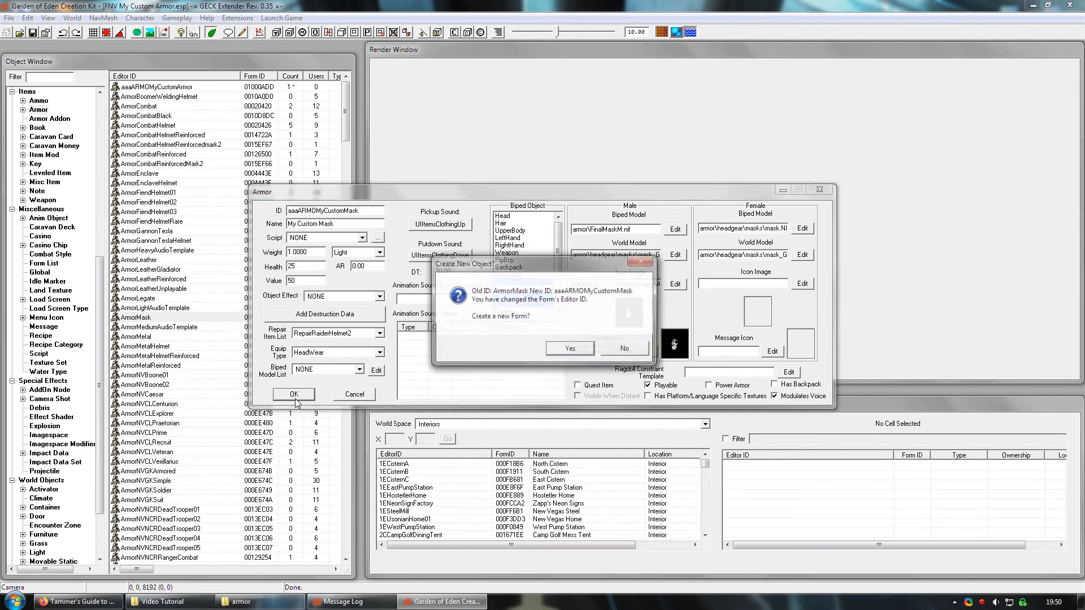
{"action": "left_click", "coordinate": [571, 349]}
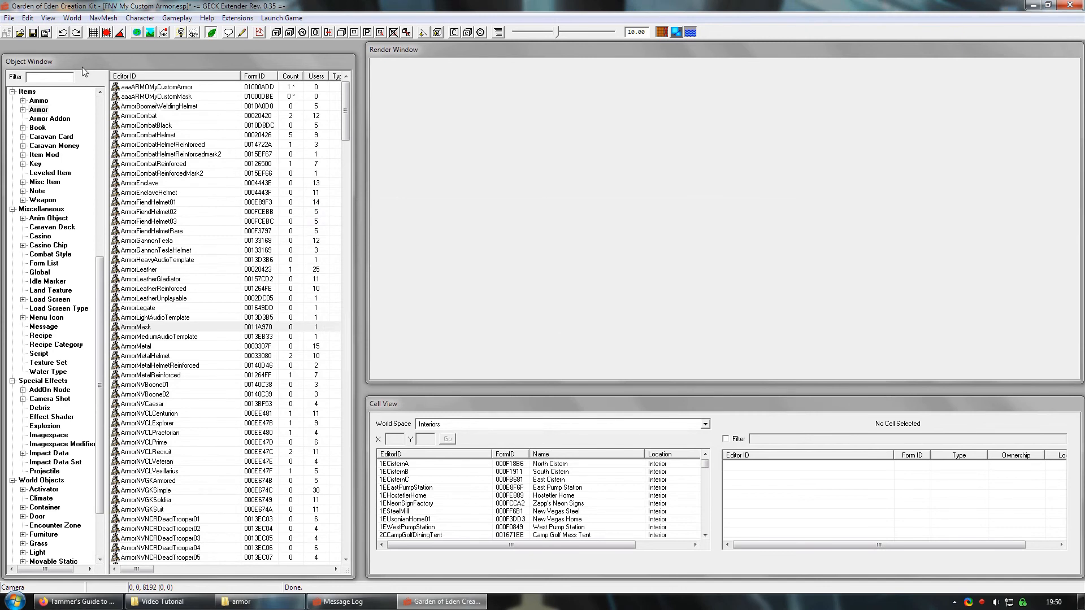
{"action": "left_click", "coordinate": [32, 32]}
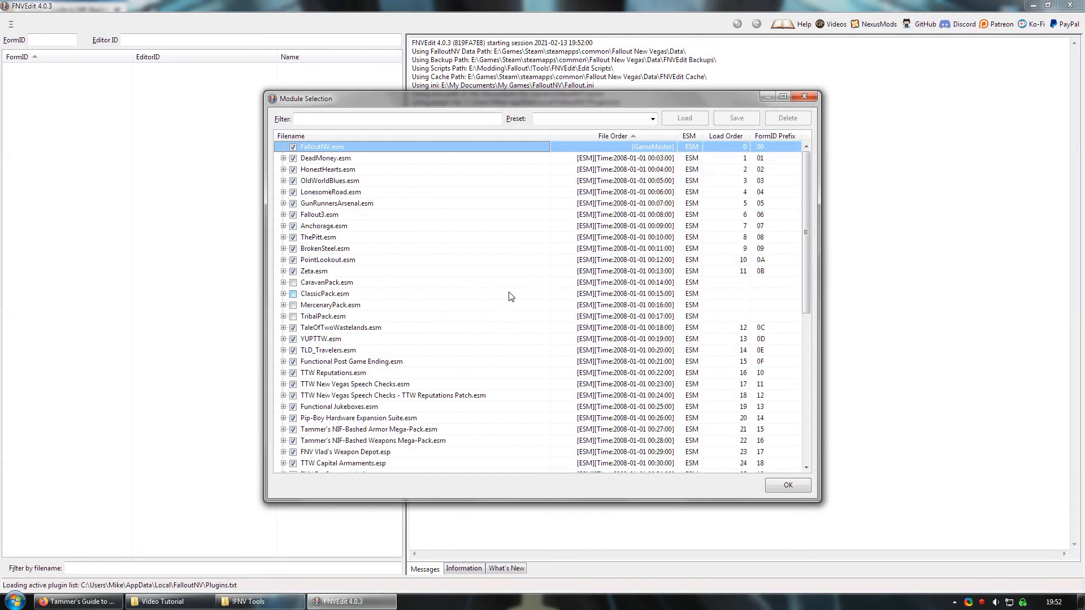
Step: In FNVEdit, deselect all modules and load only FNV My Custom Armor.esp
{"action": "right_click", "coordinate": [507, 224]}
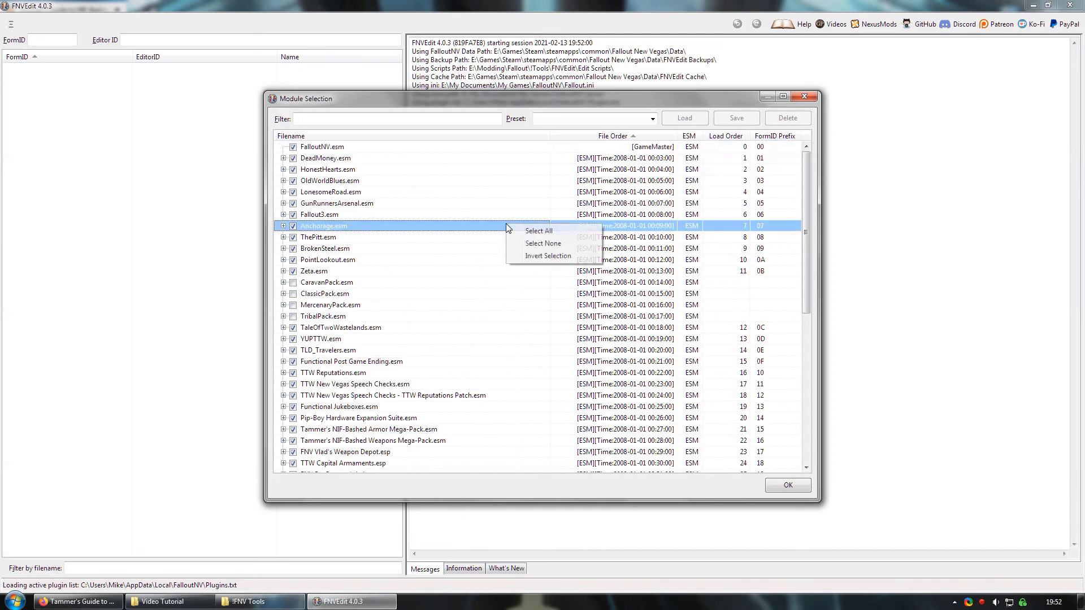
{"action": "left_click", "coordinate": [542, 243]}
{"action": "scroll", "coordinate": [491, 325], "scroll_direction": "down", "scroll_amount": 9}
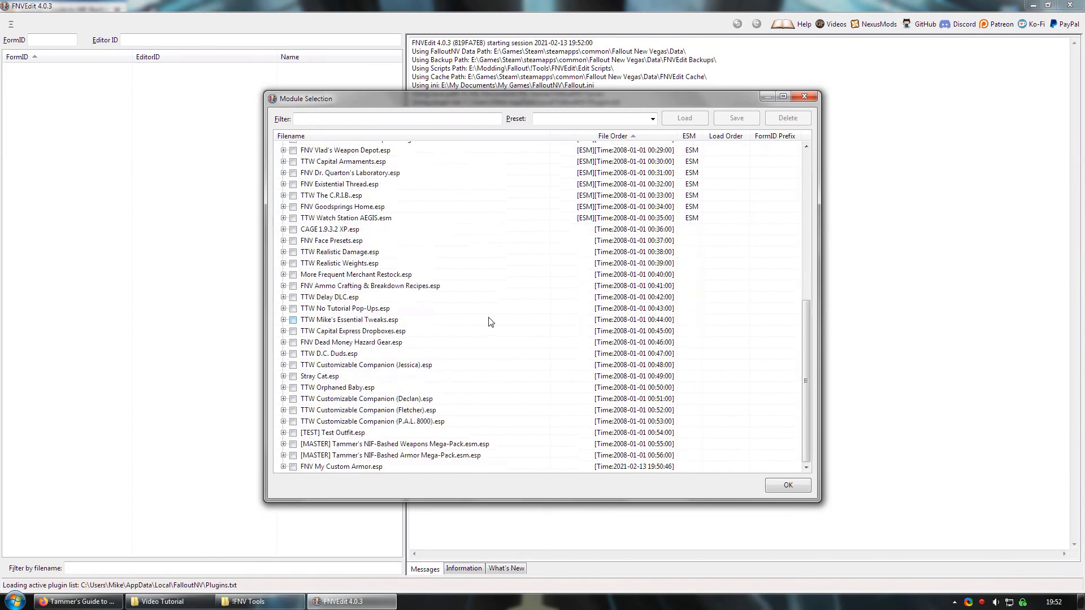
{"action": "left_click", "coordinate": [292, 467]}
{"action": "left_click", "coordinate": [789, 486]}
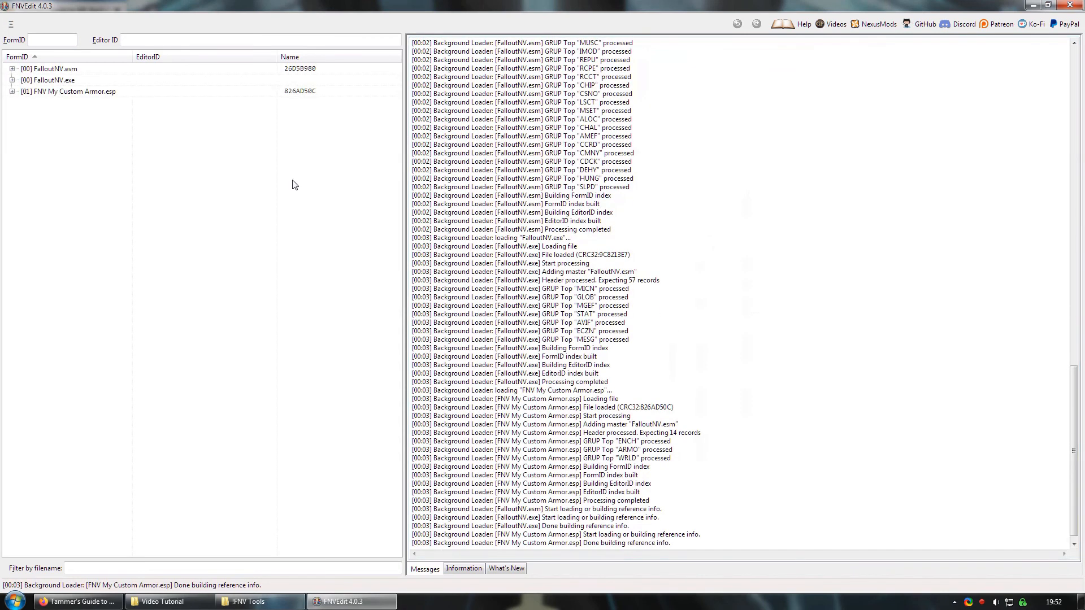
Step: Open the aaaARMOMyCustomMask record among the armor entries of FNV My Custom Armor.esp
{"action": "left_click", "coordinate": [12, 92]}
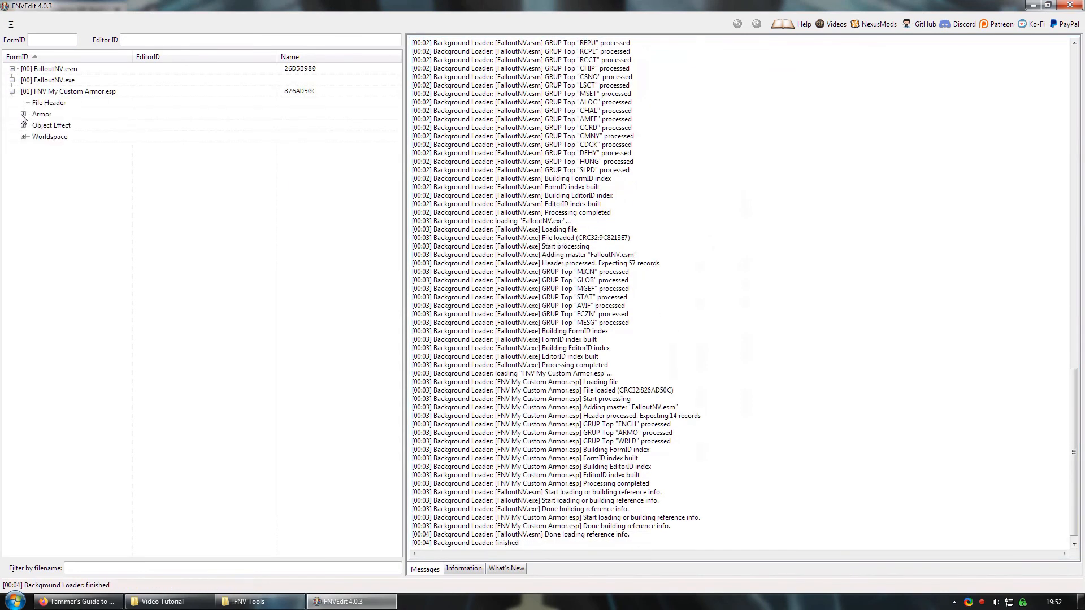
{"action": "left_click", "coordinate": [24, 115]}
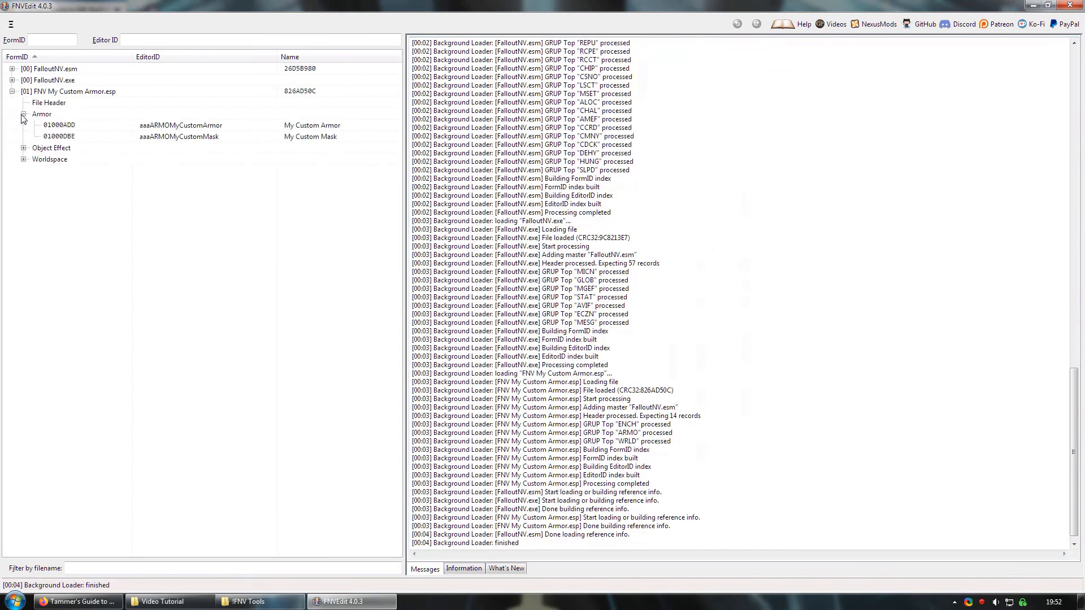
{"action": "left_click", "coordinate": [307, 138]}
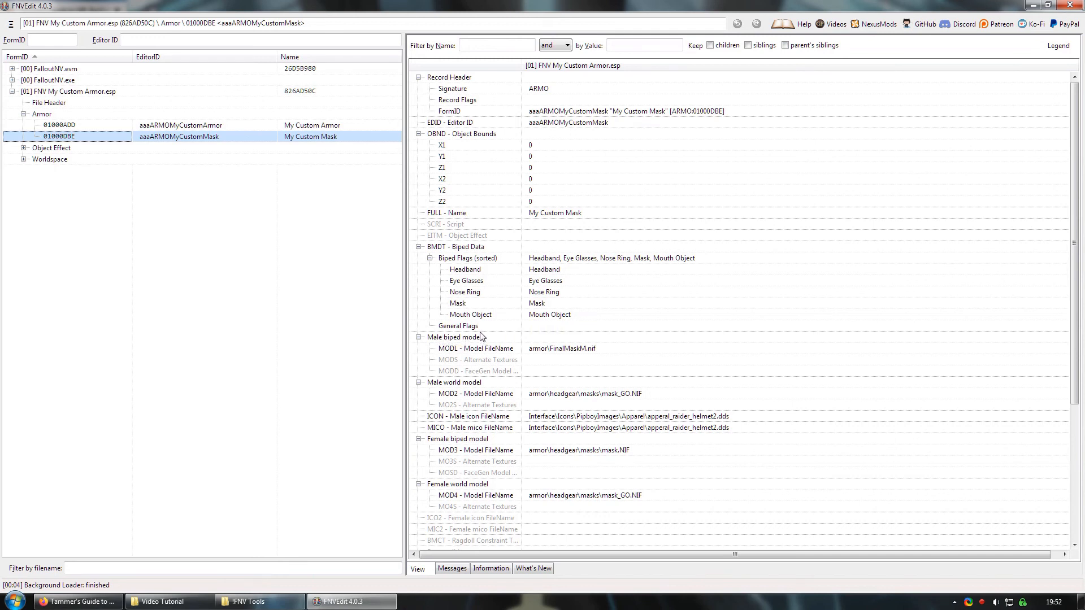
Step: Add FaceGen model flags to the mask's male biped model with Head enabled, and save FNV My Custom Armor.esp
{"action": "left_click", "coordinate": [455, 372]}
{"action": "right_click", "coordinate": [534, 372]}
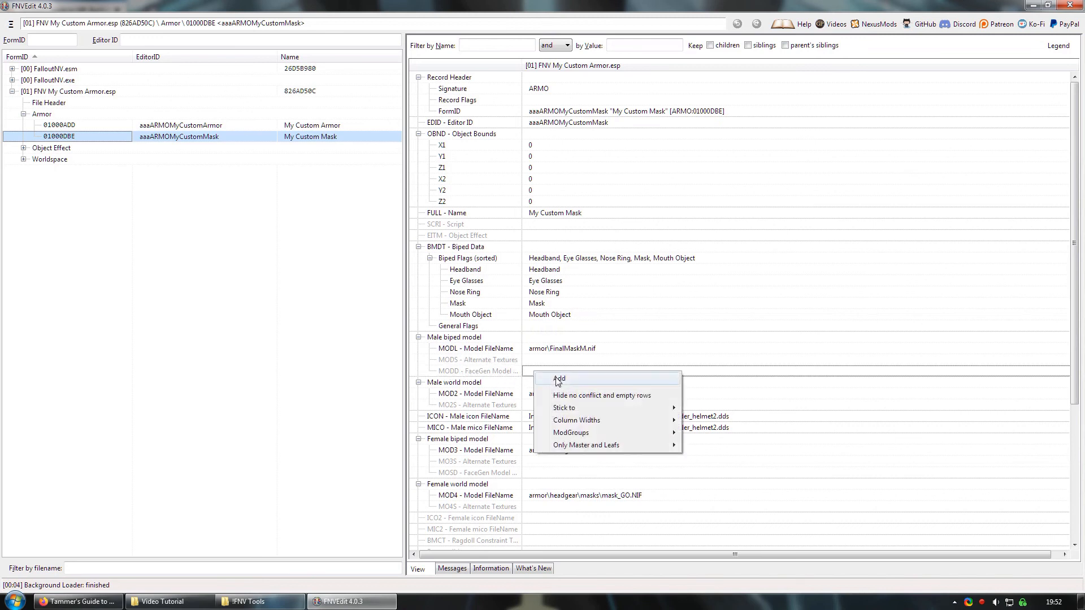
{"action": "left_click", "coordinate": [558, 380]}
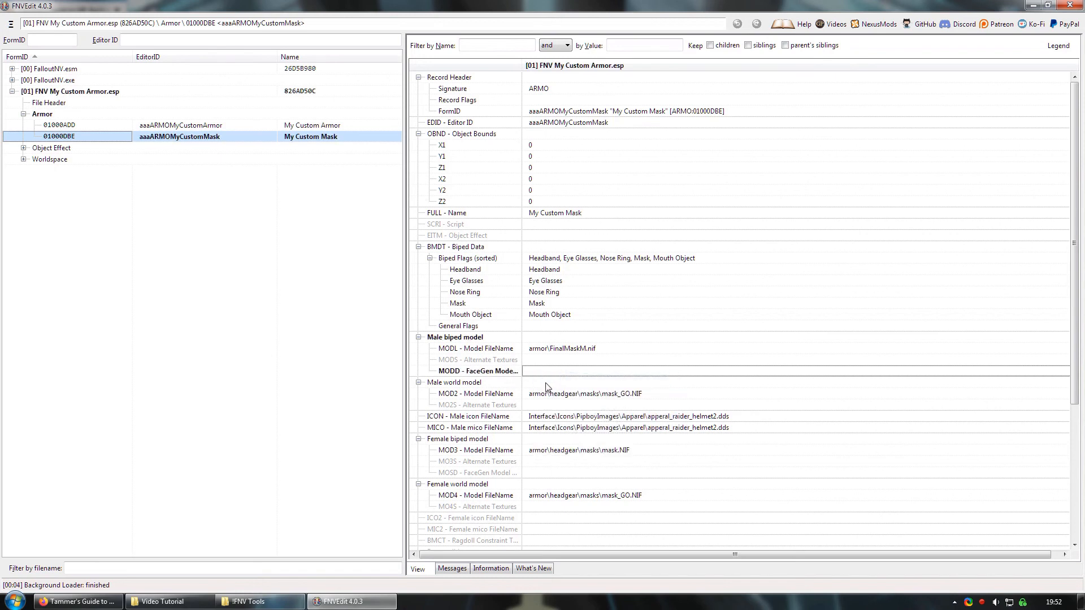
{"action": "right_click", "coordinate": [544, 374]}
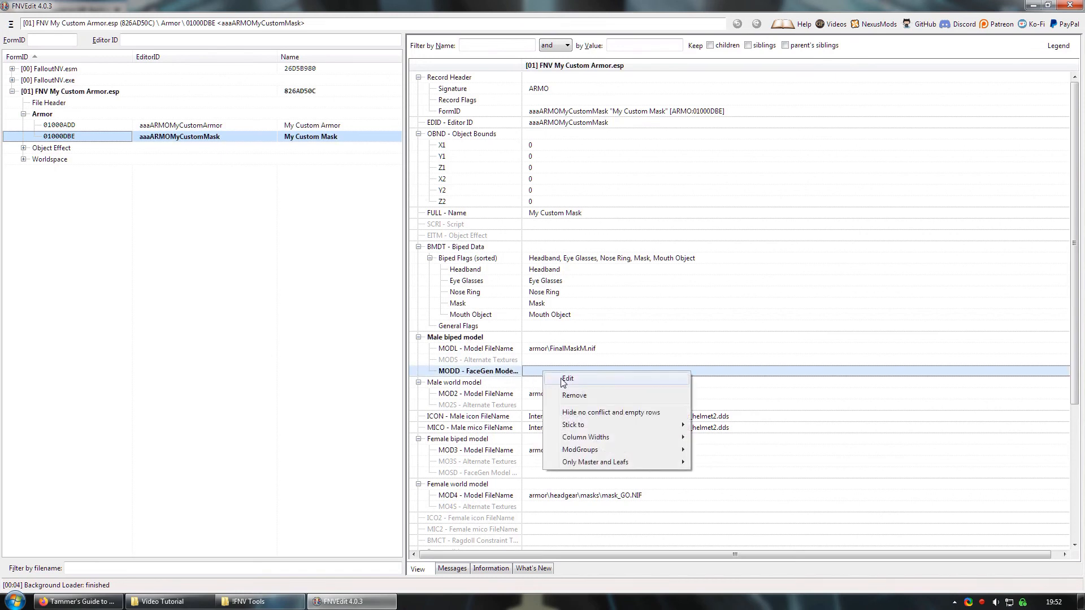
{"action": "left_click", "coordinate": [567, 379]}
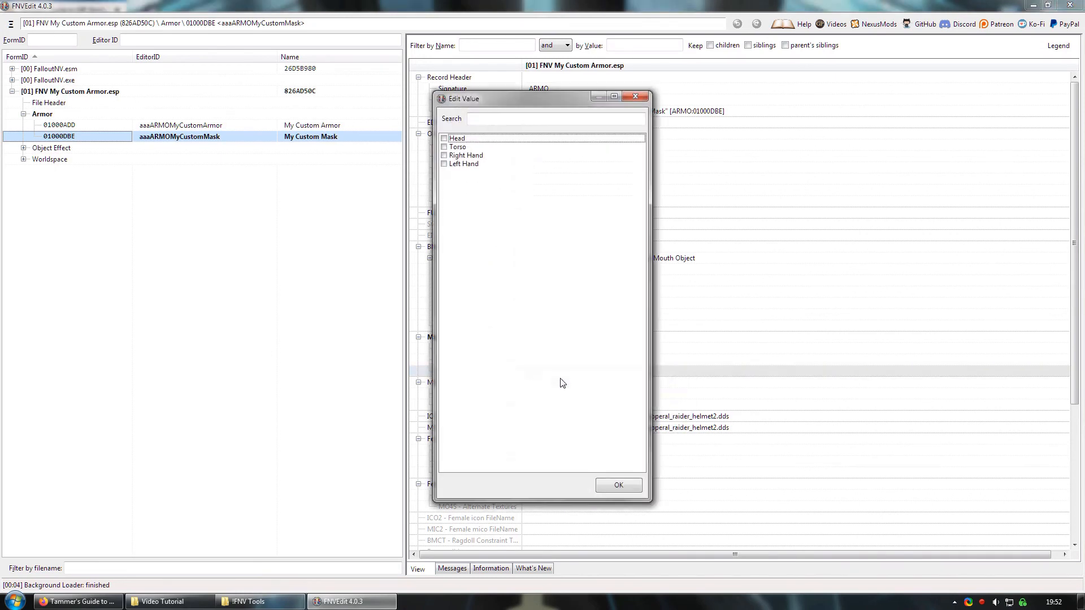
{"action": "left_click", "coordinate": [444, 139]}
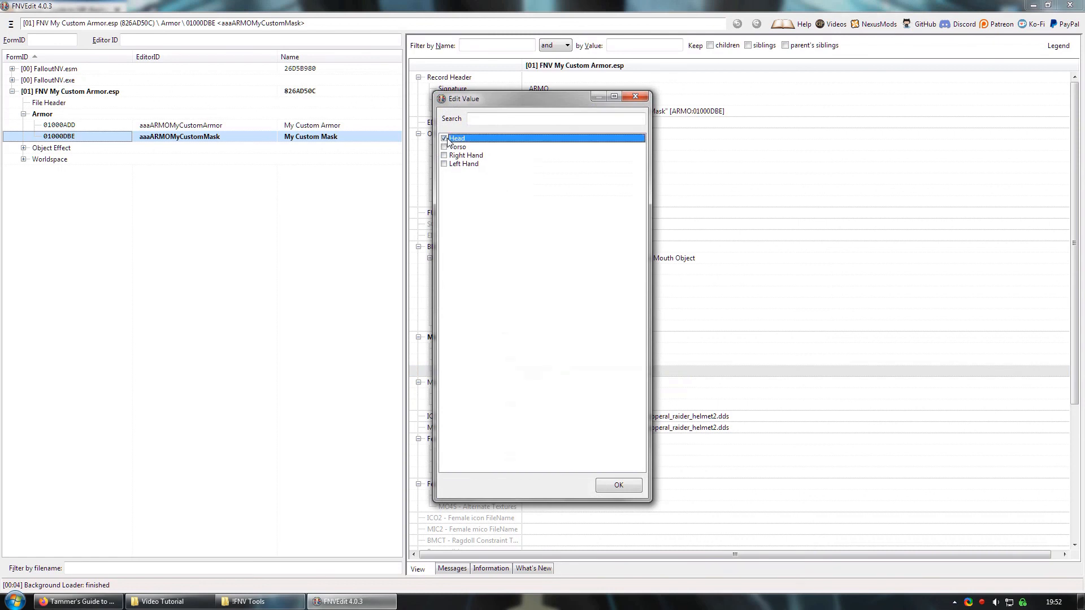
{"action": "left_click", "coordinate": [618, 485]}
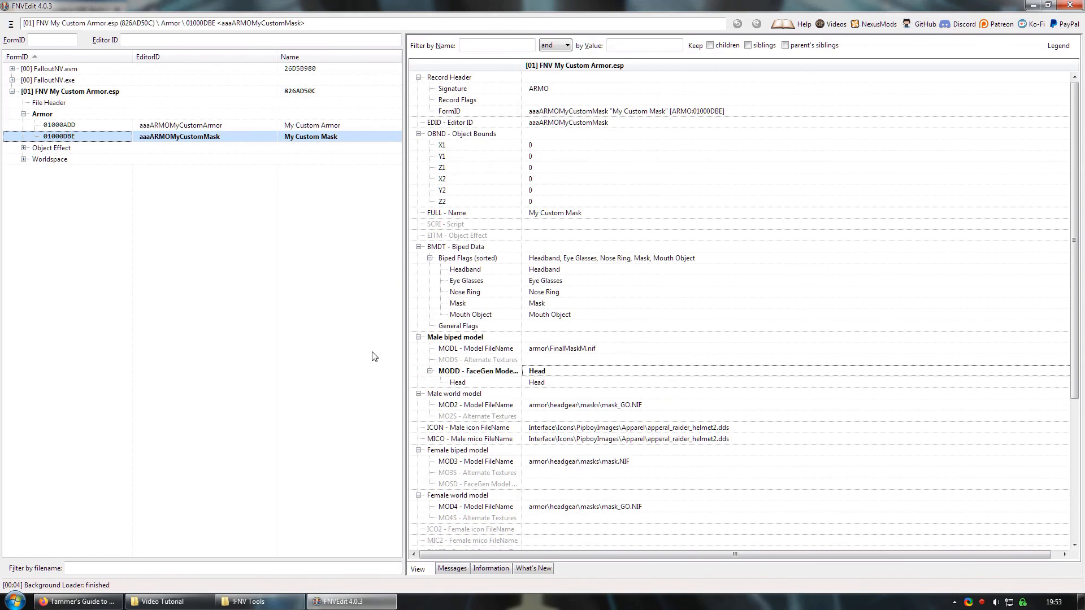
{"action": "key", "text": "ctrl+s"}
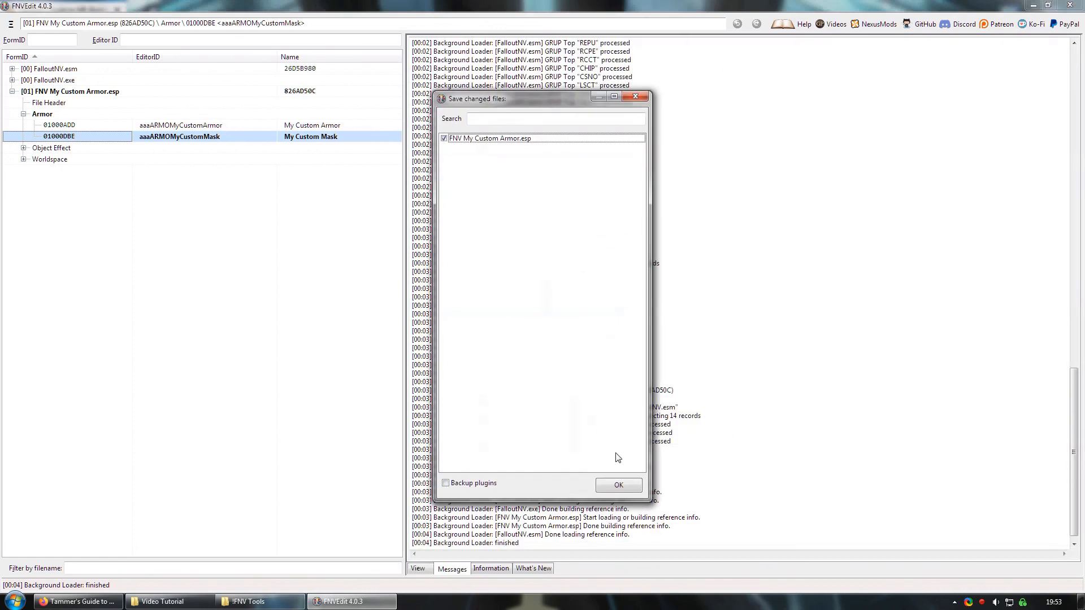
{"action": "left_click", "coordinate": [620, 485]}
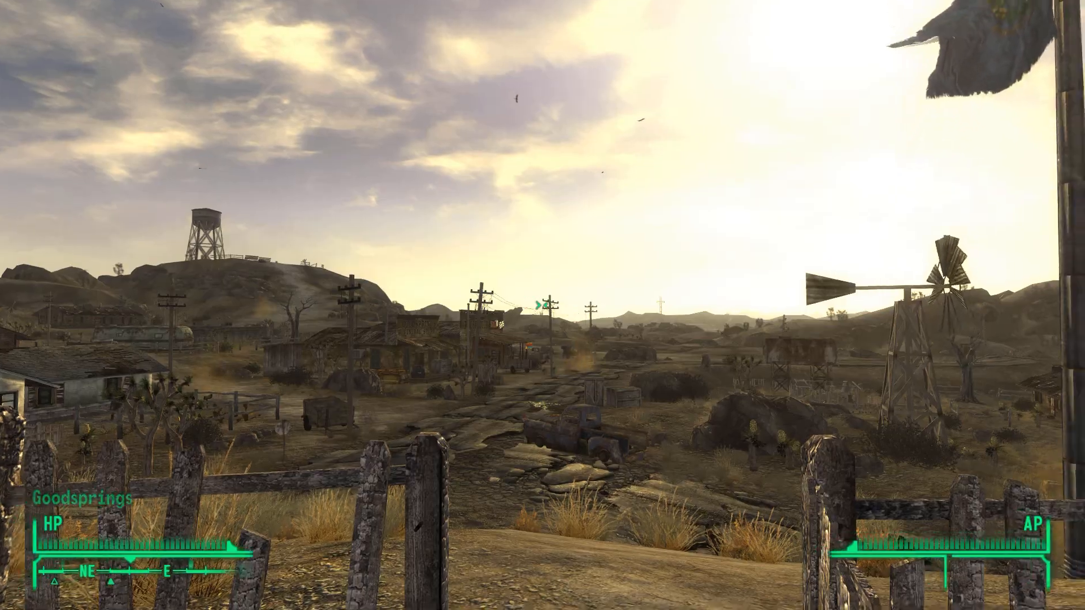
Step: In Fallout New Vegas, walk to the wrecked pickup in Goodsprings and take My Custom Mask and My Custom Armor from its bed
{"action": "key", "text": "w"}
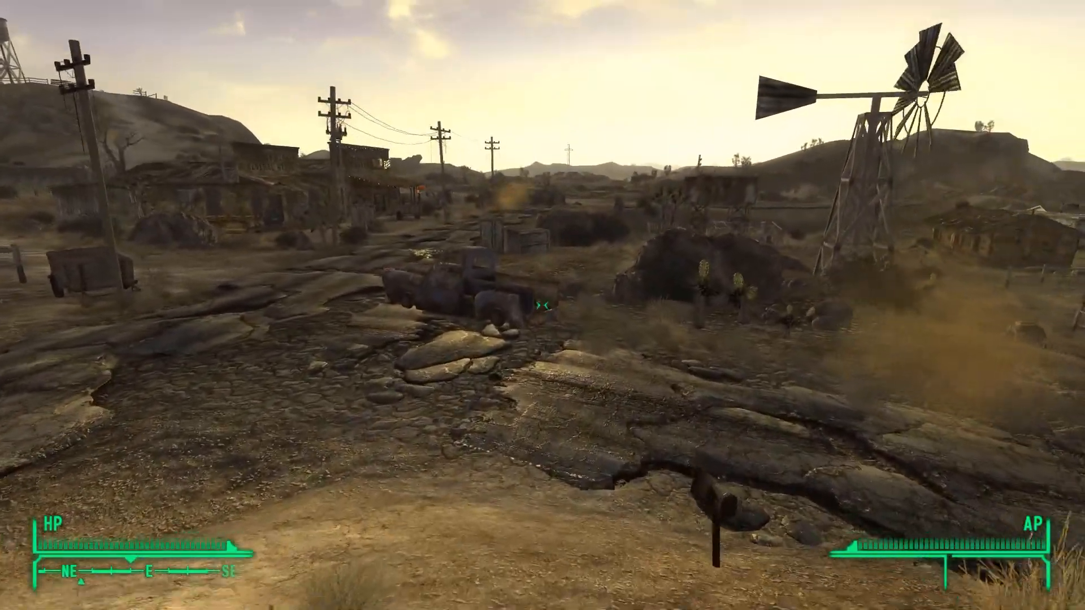
{"action": "key", "text": "w"}
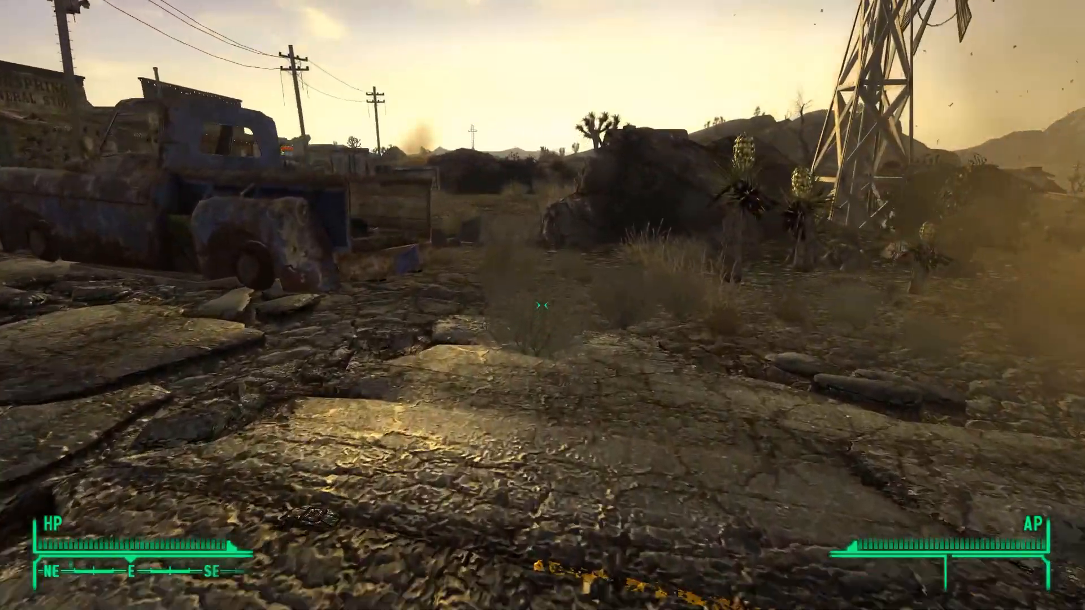
{"action": "key", "text": "w"}
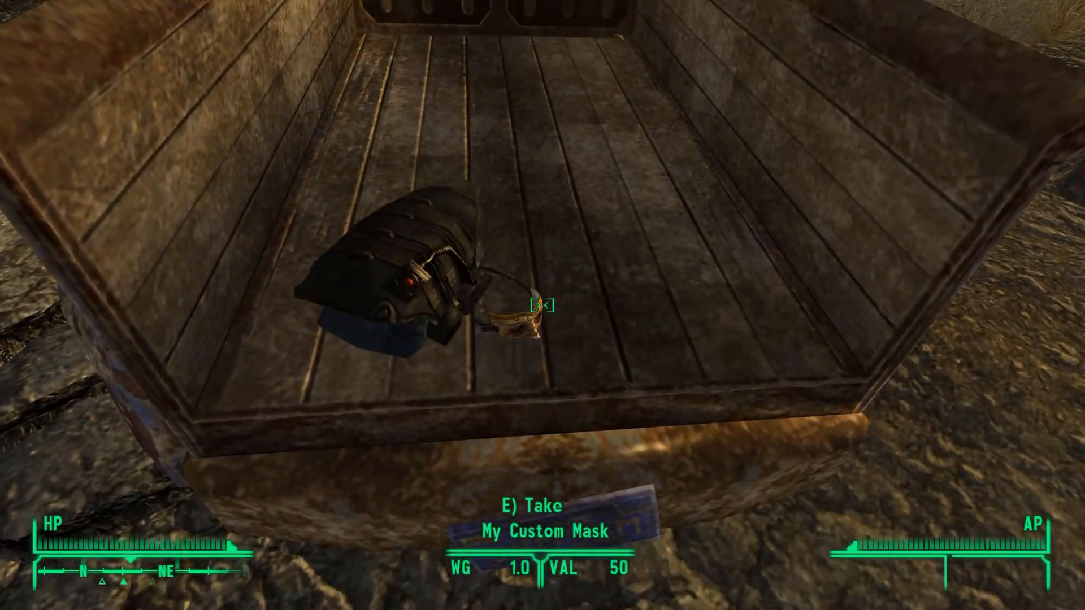
{"action": "key", "text": "e"}
{"action": "key", "text": "e"}
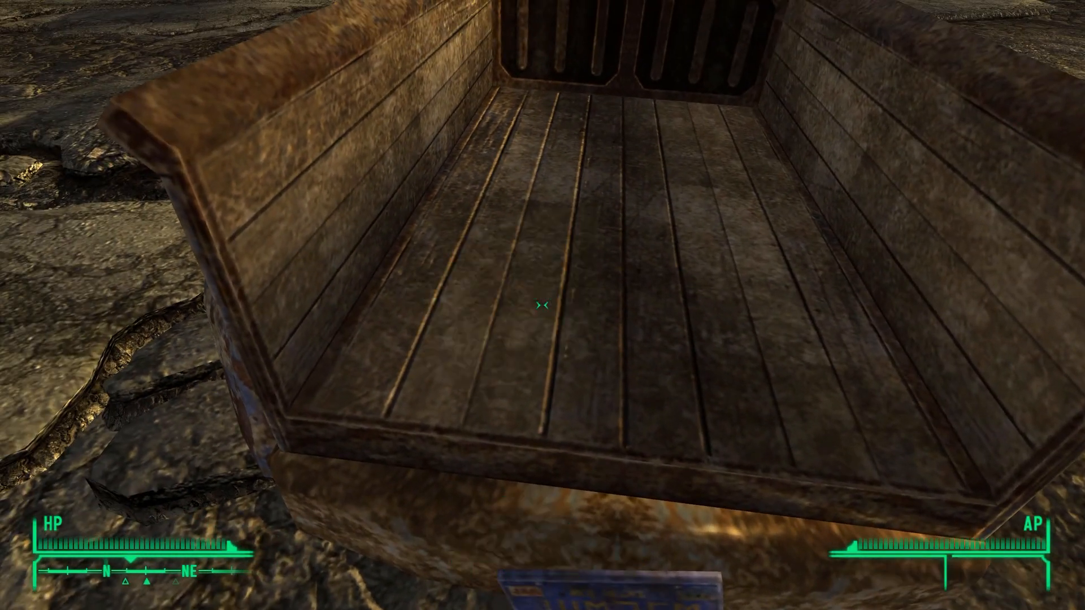
Step: Equip My Custom Armor and My Custom Mask from the Pip-Boy's apparel and close the Pip-Boy
{"action": "key", "text": "Tab"}
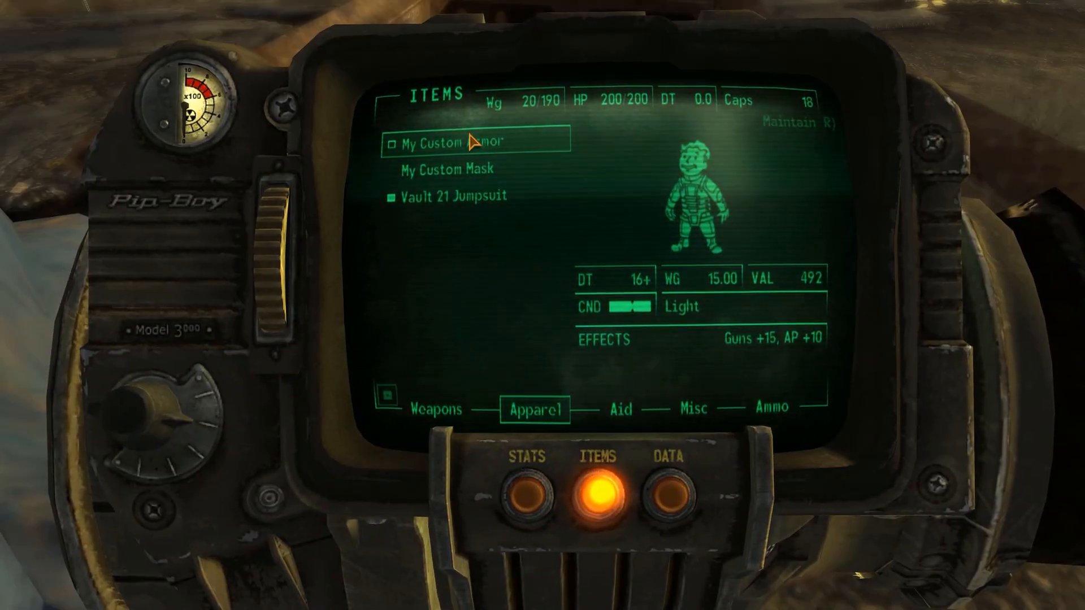
{"action": "left_click", "coordinate": [470, 136]}
{"action": "left_click", "coordinate": [447, 174]}
{"action": "key", "text": "Tab"}
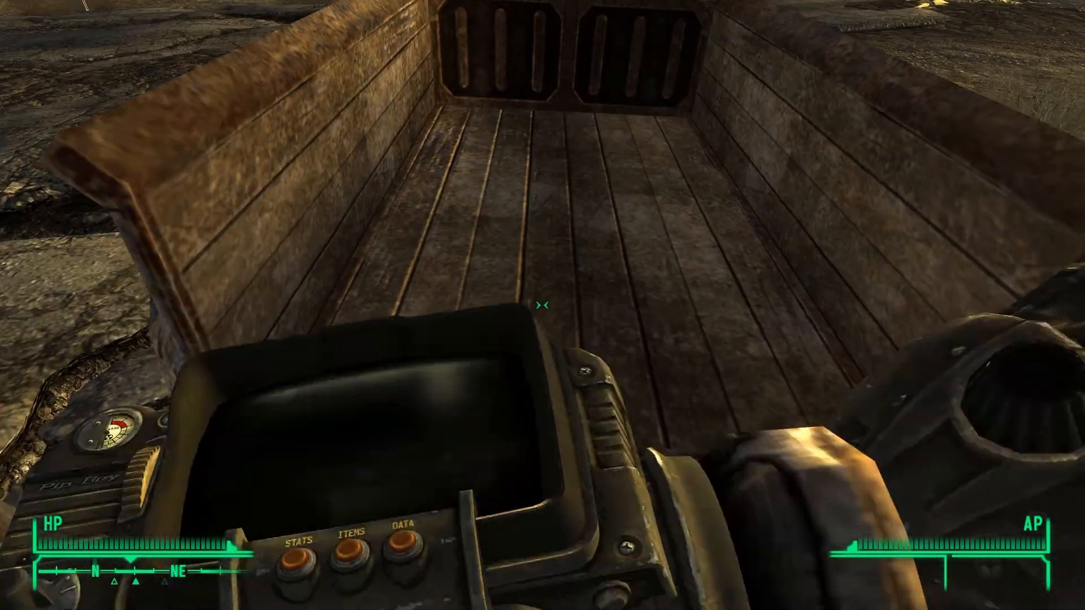
Step: Back away from the truck and view the character in third person to examine the equipped armor and mask
{"action": "key", "text": "s"}
{"action": "key", "text": "f"}
{"action": "scroll", "coordinate": [543, 305], "scroll_direction": "up", "scroll_amount": 4}
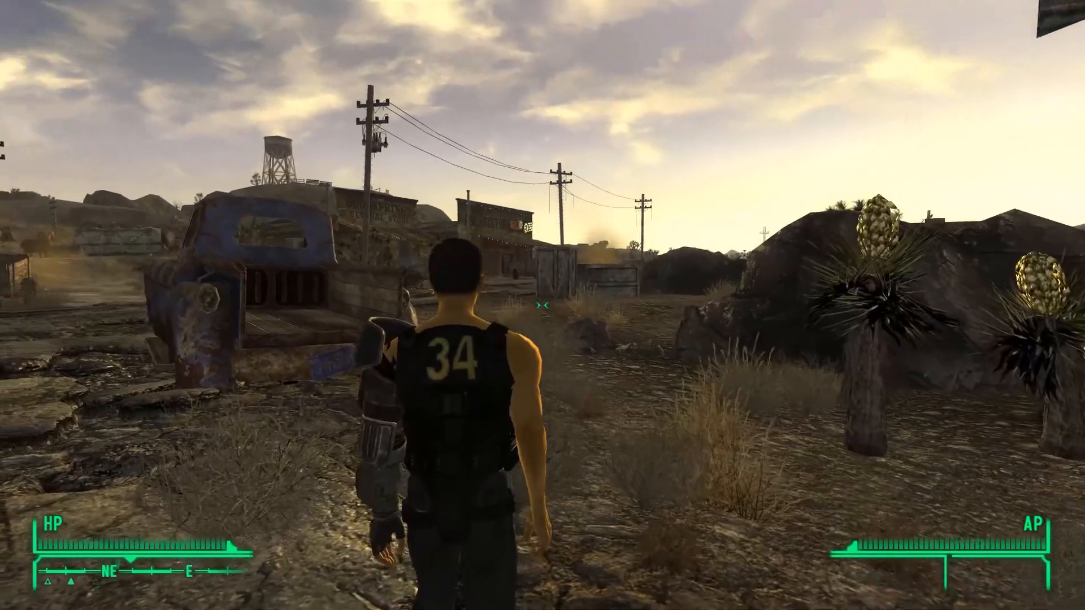